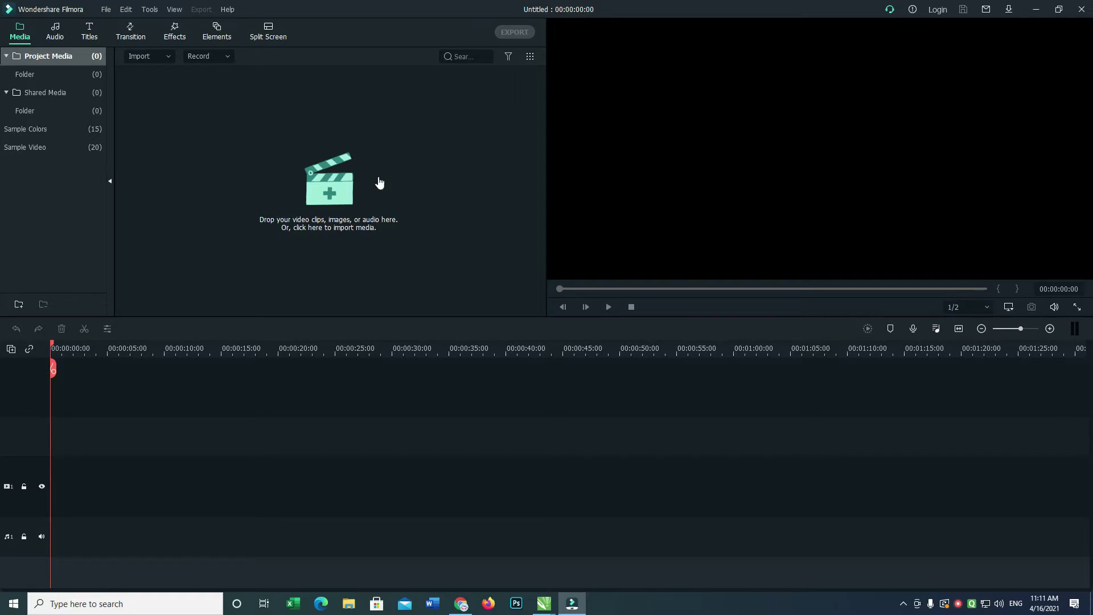
# Start a new untitled project in 16:9 widescreen format from the File menu.
pyautogui.click(106, 10)
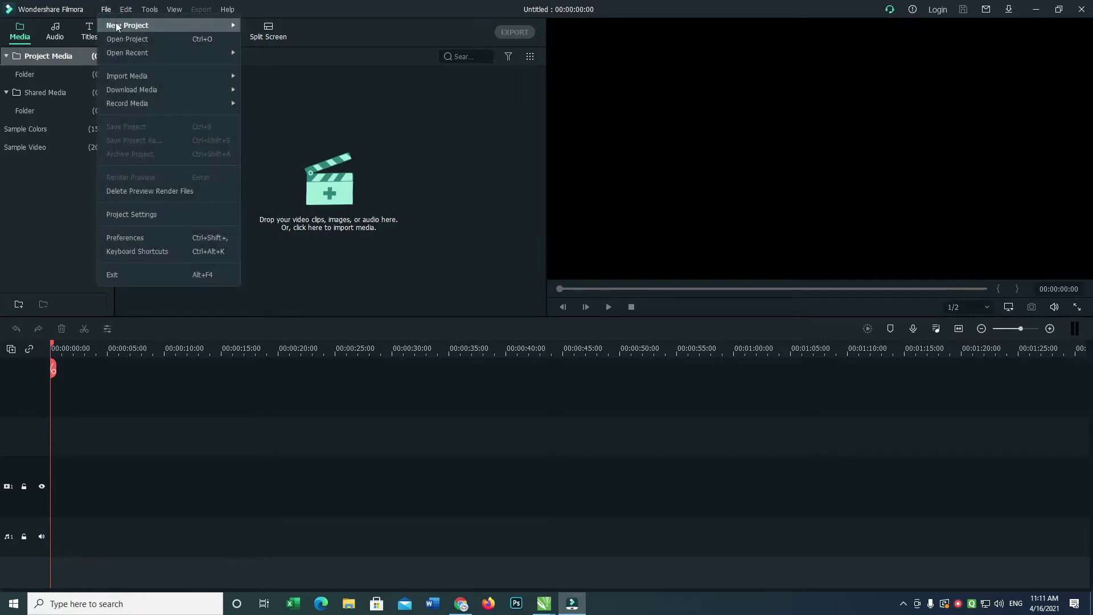
pyautogui.moveTo(150, 22)
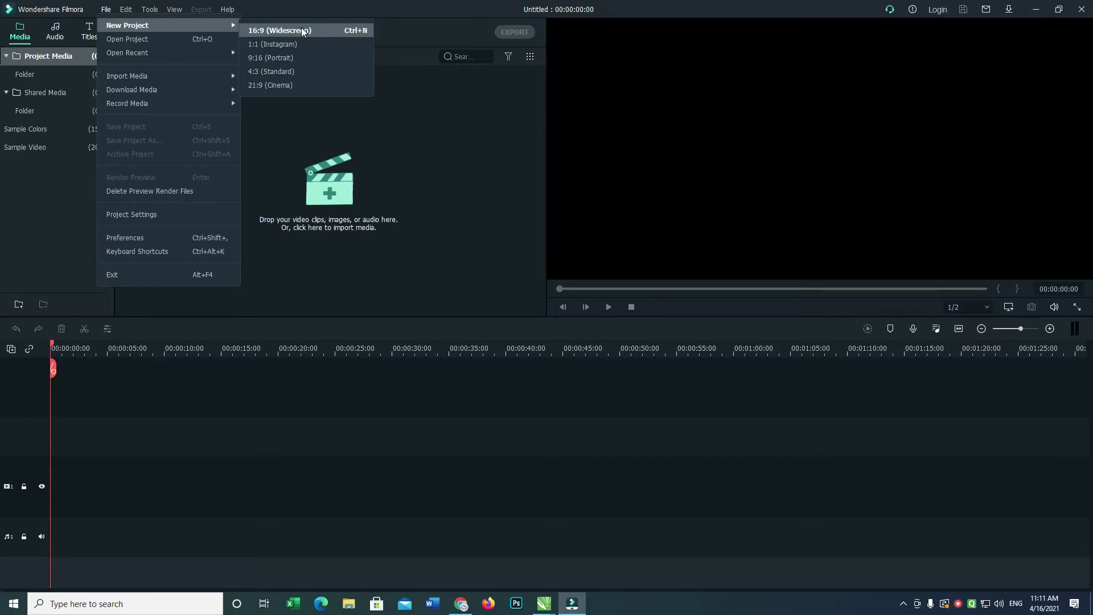
pyautogui.click(328, 33)
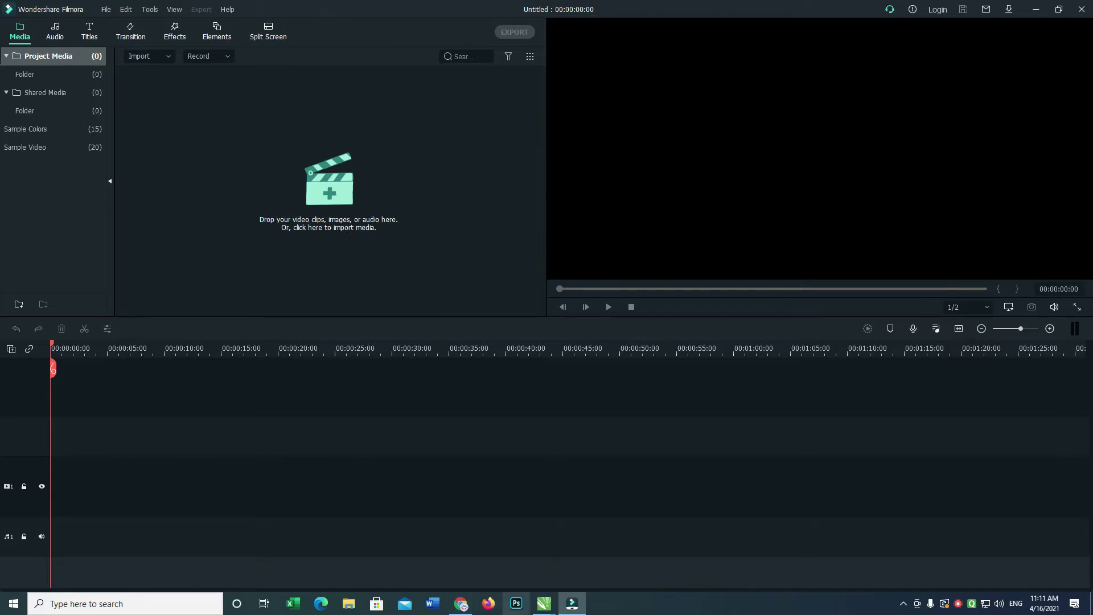
# In the browser, search the web for Pinterest and open the Pinterest India site.
pyautogui.click(461, 604)
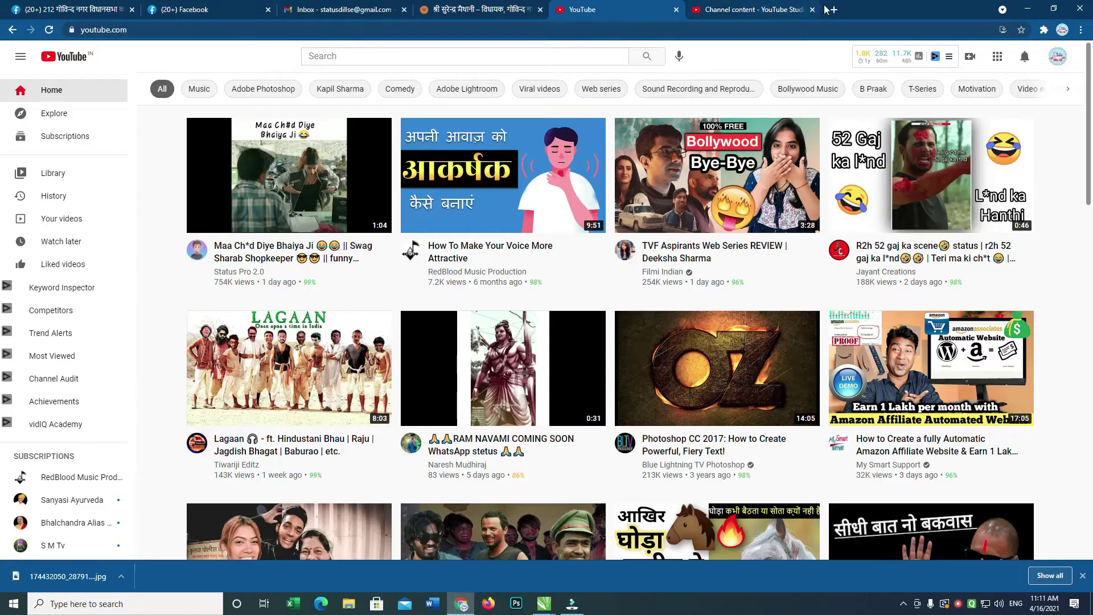
pyautogui.click(831, 9)
pyautogui.write('printrets')
pyautogui.press('Return')
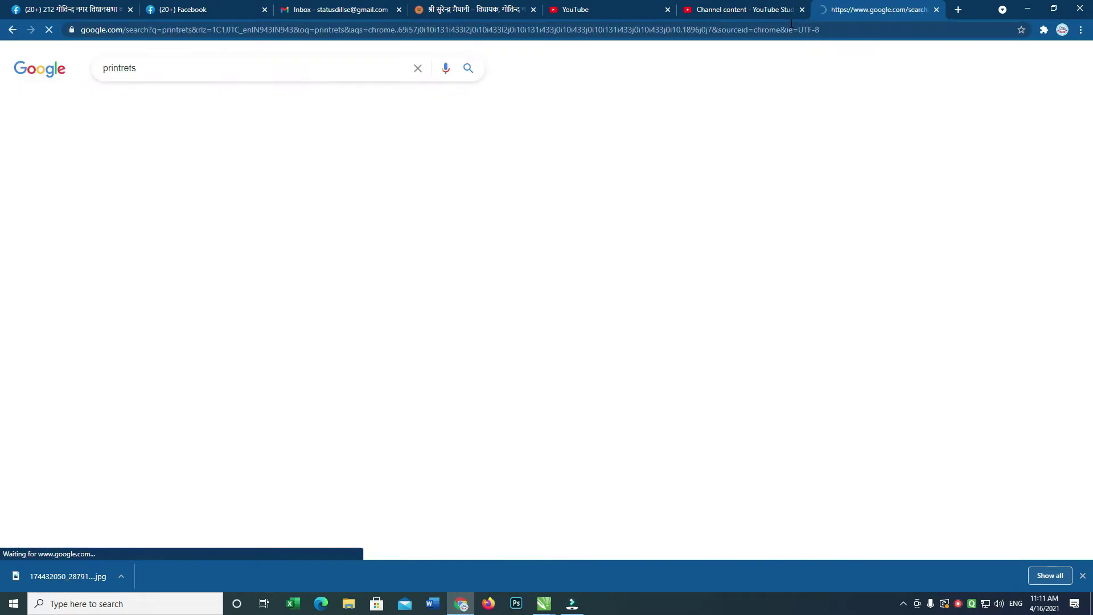
pyautogui.click(119, 221)
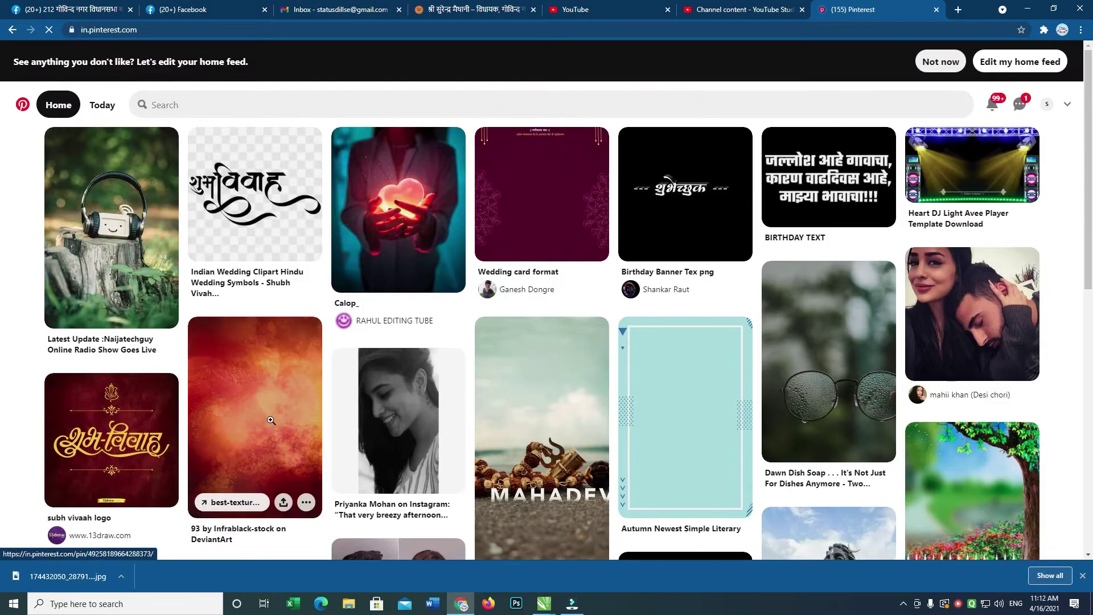
# Open the orange-red grunge texture pin and save its image with Save image as.
pyautogui.click(269, 404)
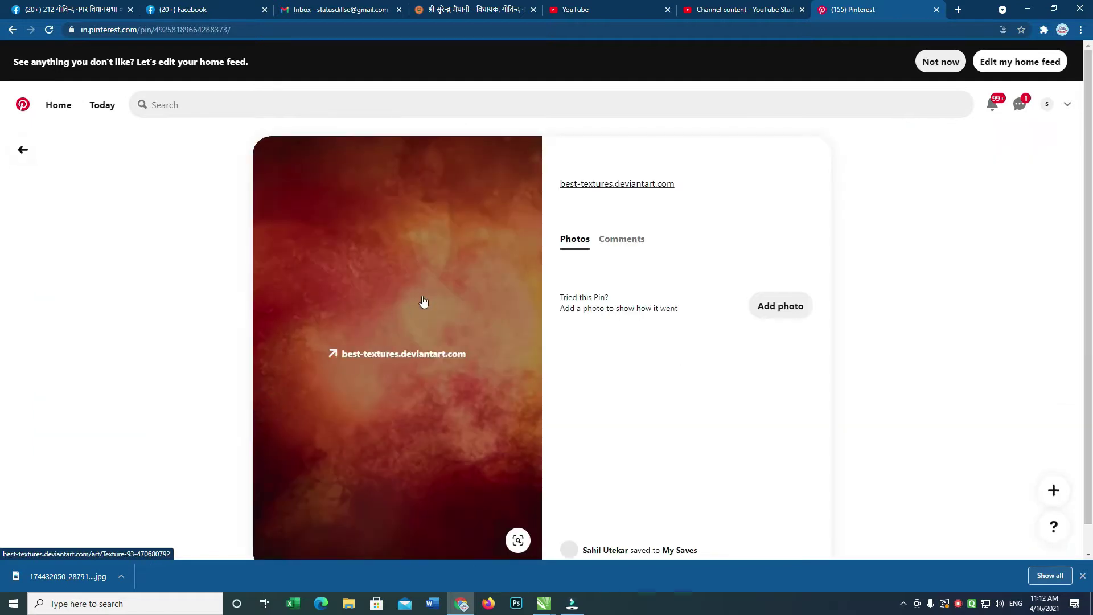
pyautogui.scroll(-10, 1064, 273)
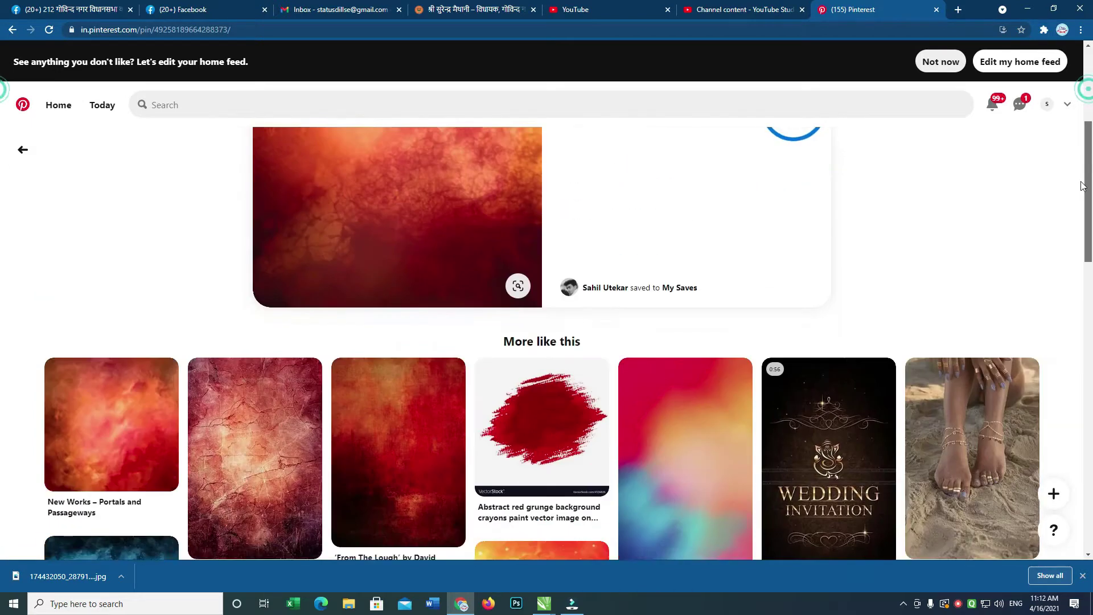
pyautogui.scroll(-4, 1063, 274)
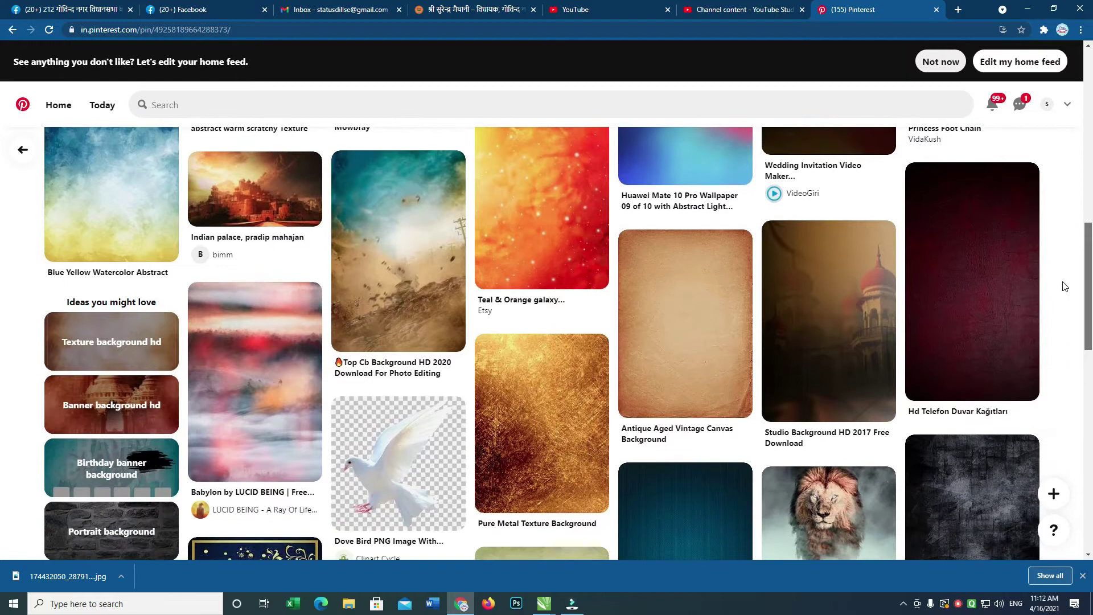
pyautogui.scroll(-6, 1061, 325)
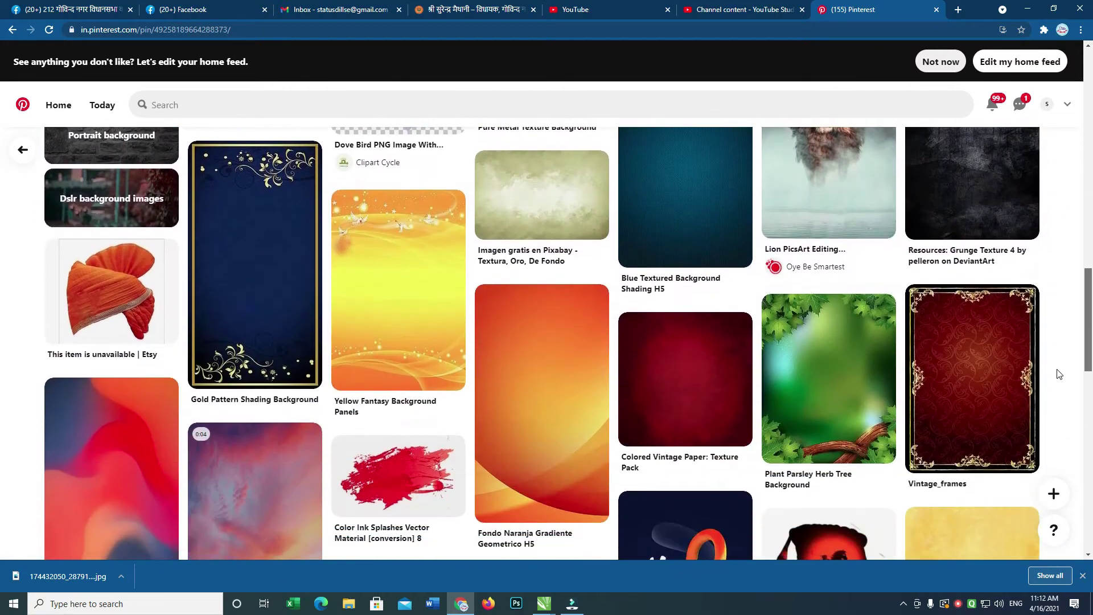
pyautogui.scroll(-3, 1062, 406)
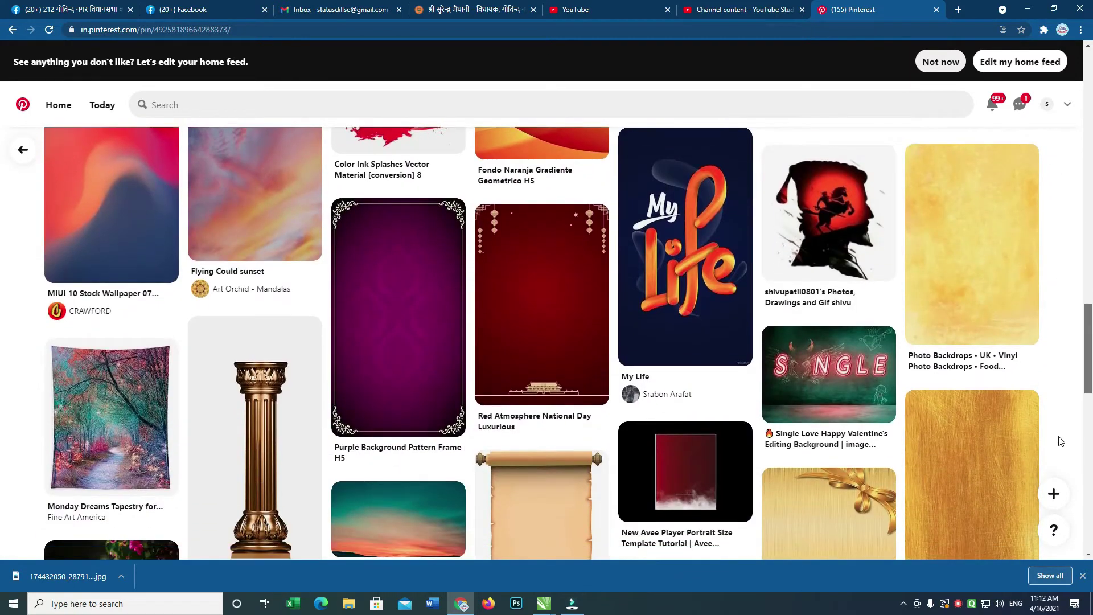
pyautogui.press('Home')
pyautogui.rightClick(446, 292)
pyautogui.click(494, 417)
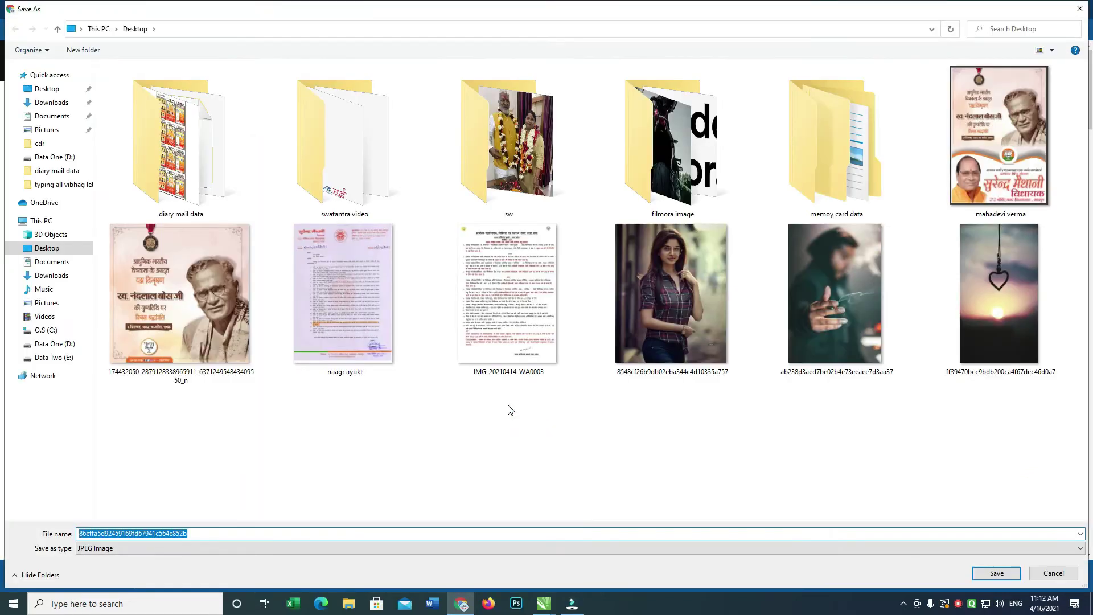
pyautogui.press('Return')
pyautogui.hotkey('alt', 'Tab')
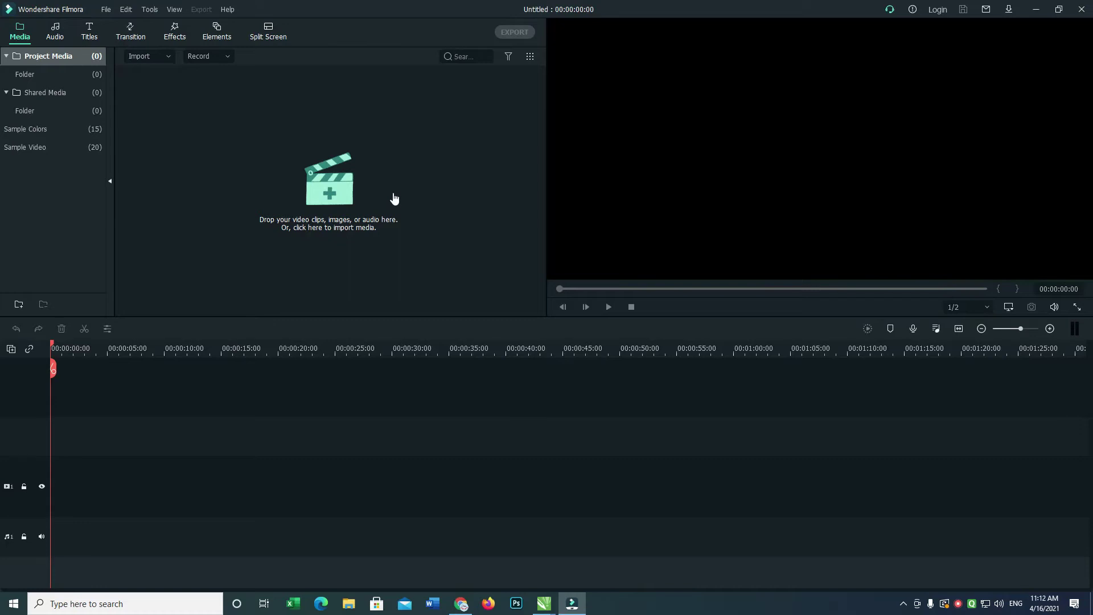
# Import the orange texture JPG from the Desktop and drag it onto the timeline.
pyautogui.click(331, 195)
pyautogui.click(47, 89)
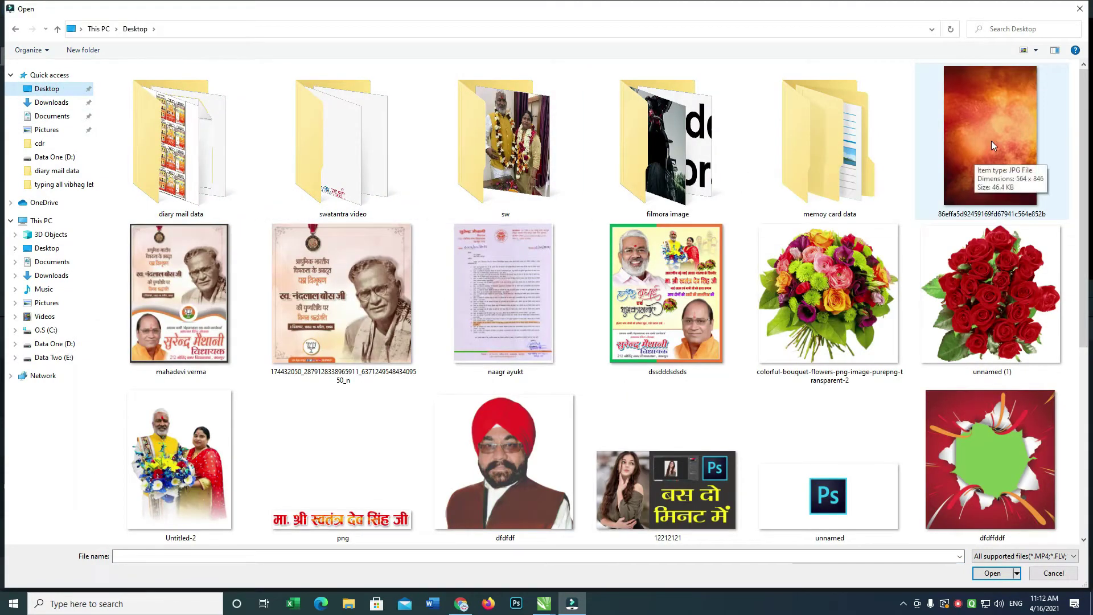
pyautogui.doubleClick(998, 124)
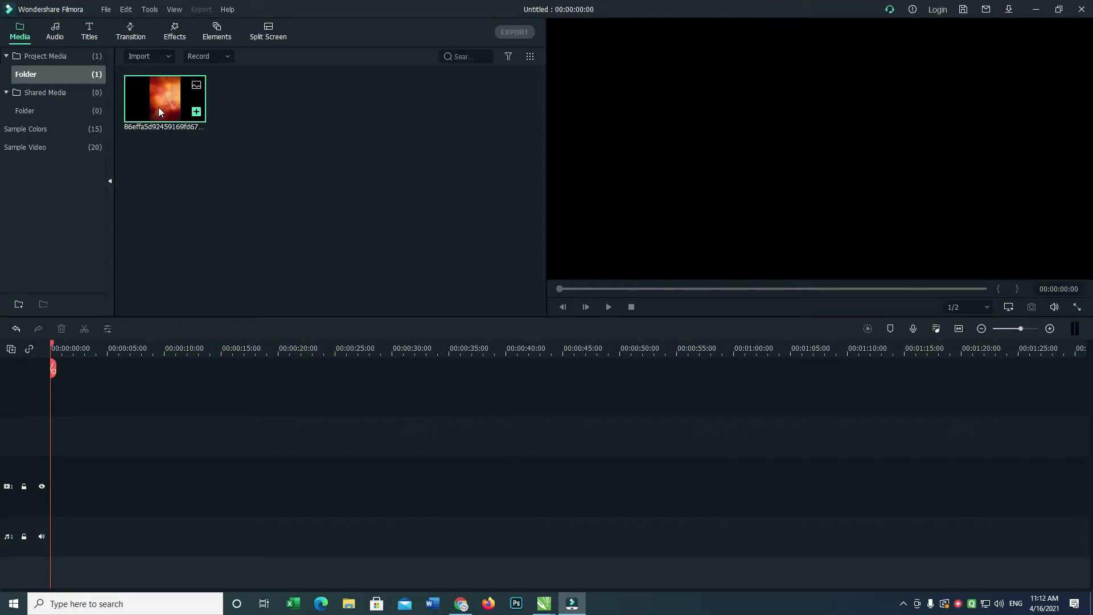
pyautogui.moveTo(108, 289); pyautogui.dragTo(47, 421)
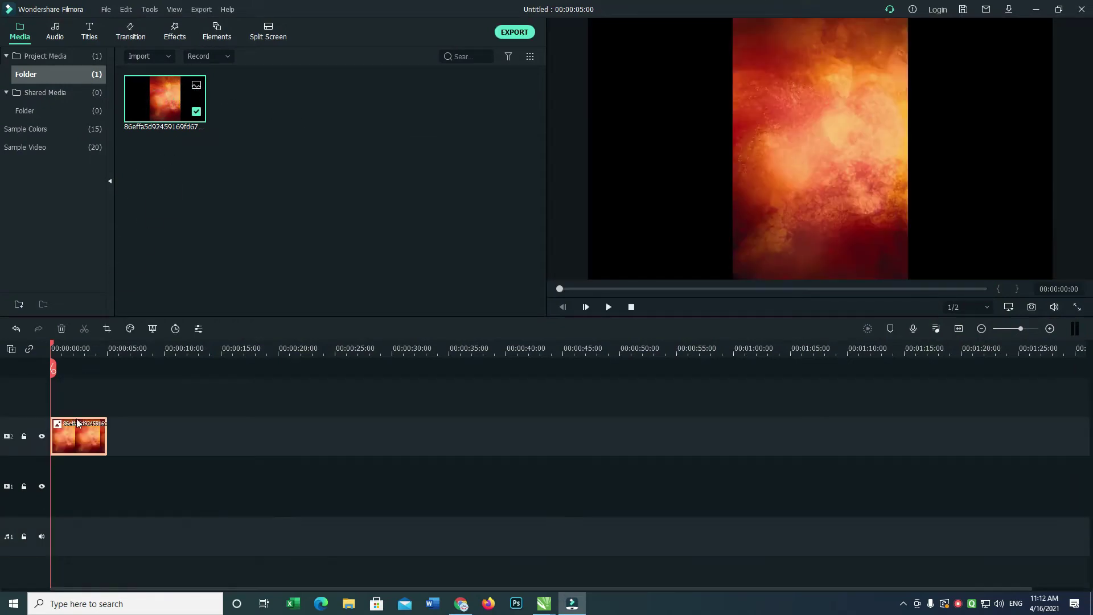
# Stretch the texture image to fill the whole frame and lengthen the clip to about 32 seconds.
pyautogui.click(834, 76)
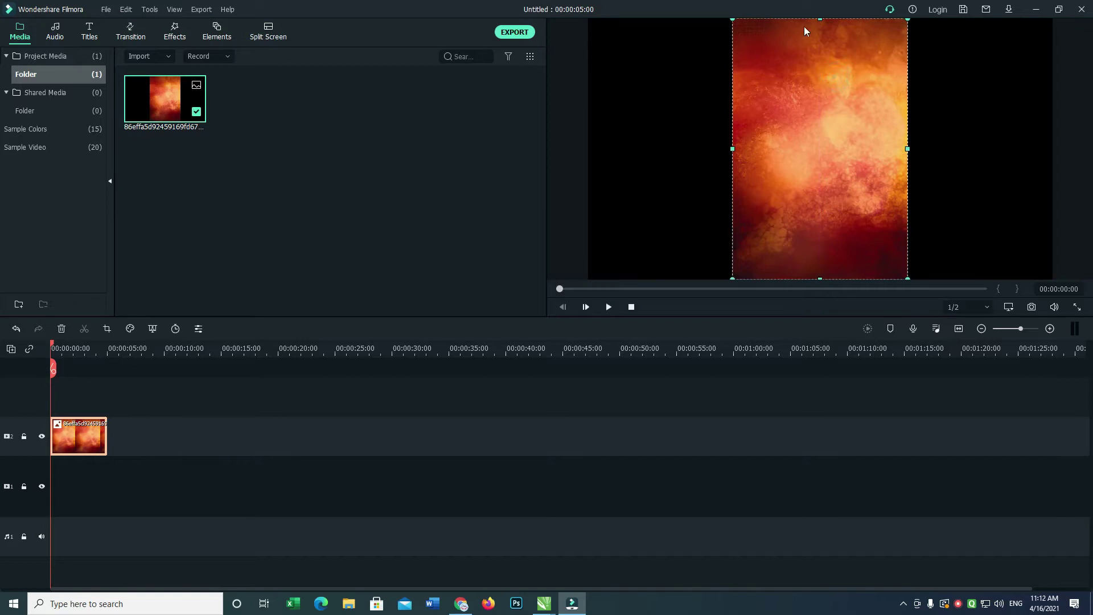
pyautogui.moveTo(859, 26); pyautogui.dragTo(981, 164)
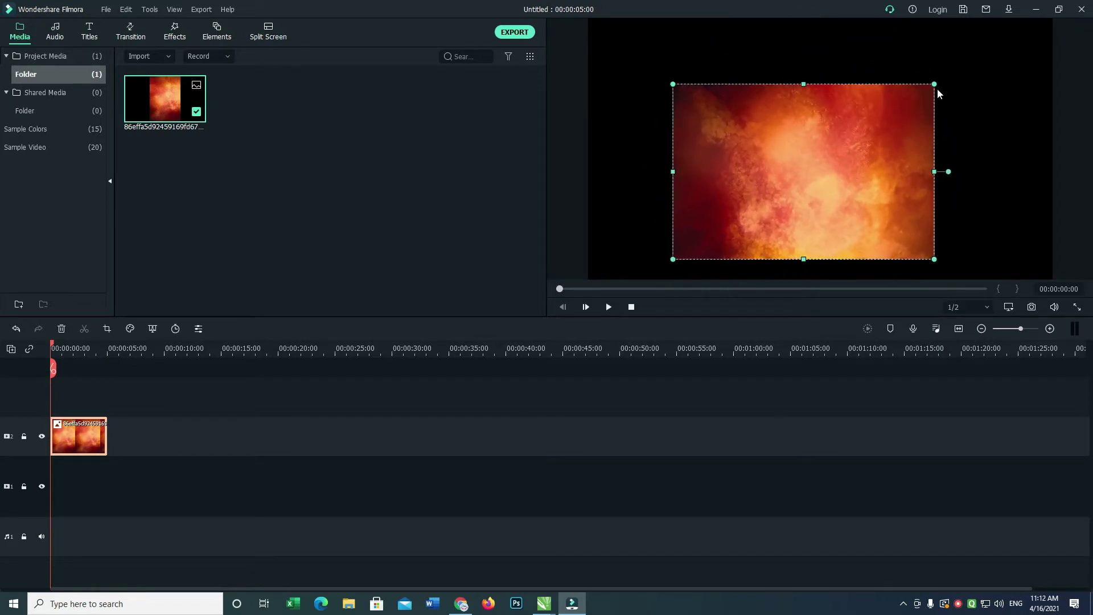
pyautogui.moveTo(932, 84); pyautogui.dragTo(1034, 19)
pyautogui.moveTo(966, 100); pyautogui.dragTo(927, 104)
pyautogui.moveTo(1000, 147); pyautogui.dragTo(1051, 148)
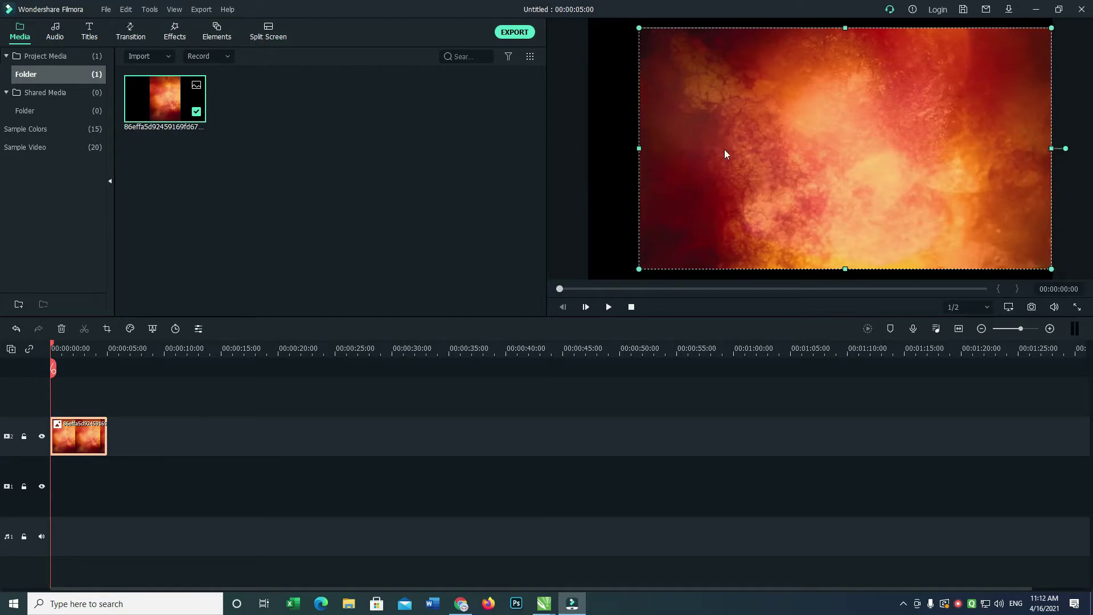
pyautogui.moveTo(639, 149); pyautogui.dragTo(589, 149)
pyautogui.moveTo(821, 28); pyautogui.dragTo(815, 15)
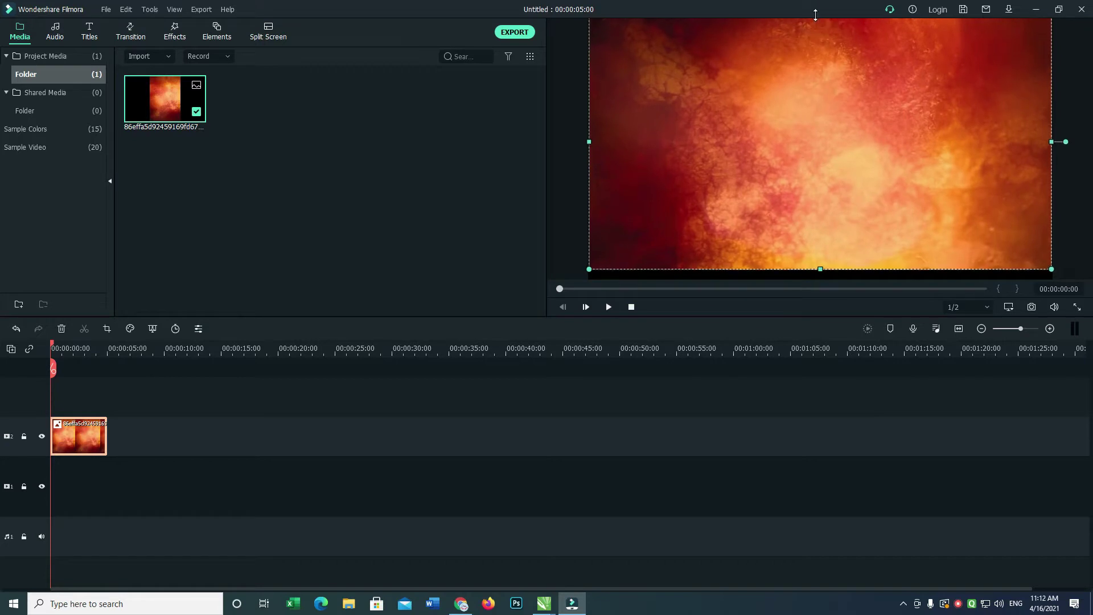
pyautogui.moveTo(824, 266); pyautogui.dragTo(818, 289)
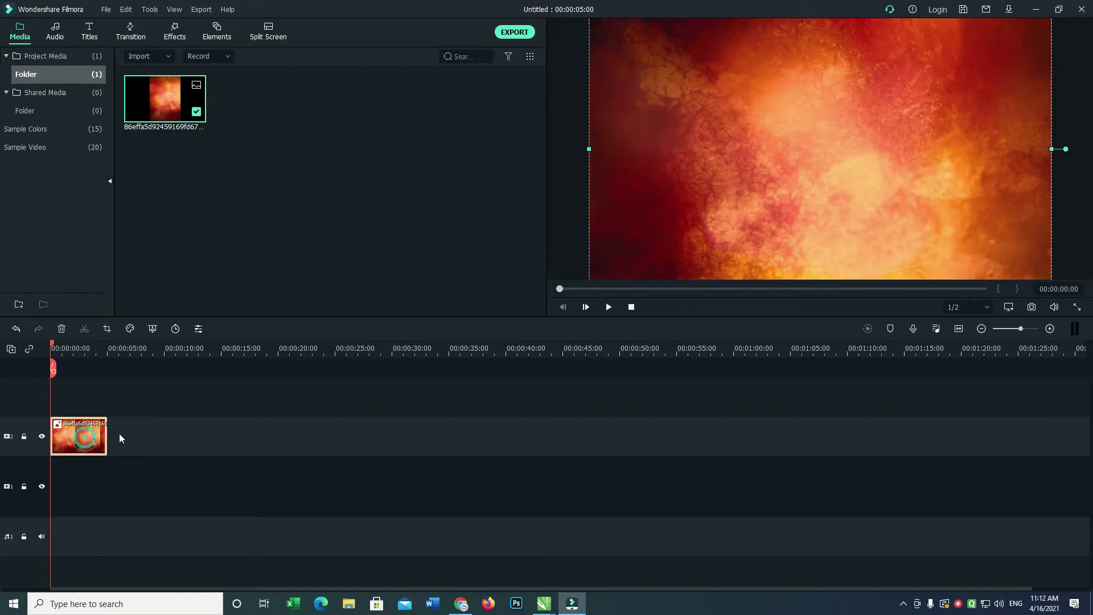
pyautogui.moveTo(113, 434); pyautogui.dragTo(422, 434)
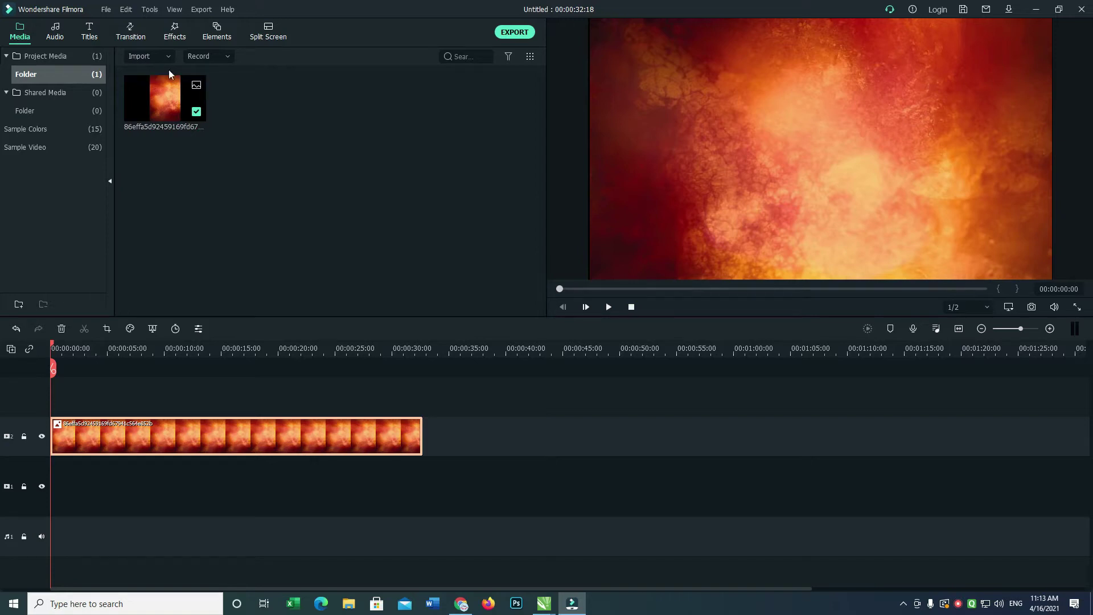
pyautogui.hotkey('alt', 'Tab')
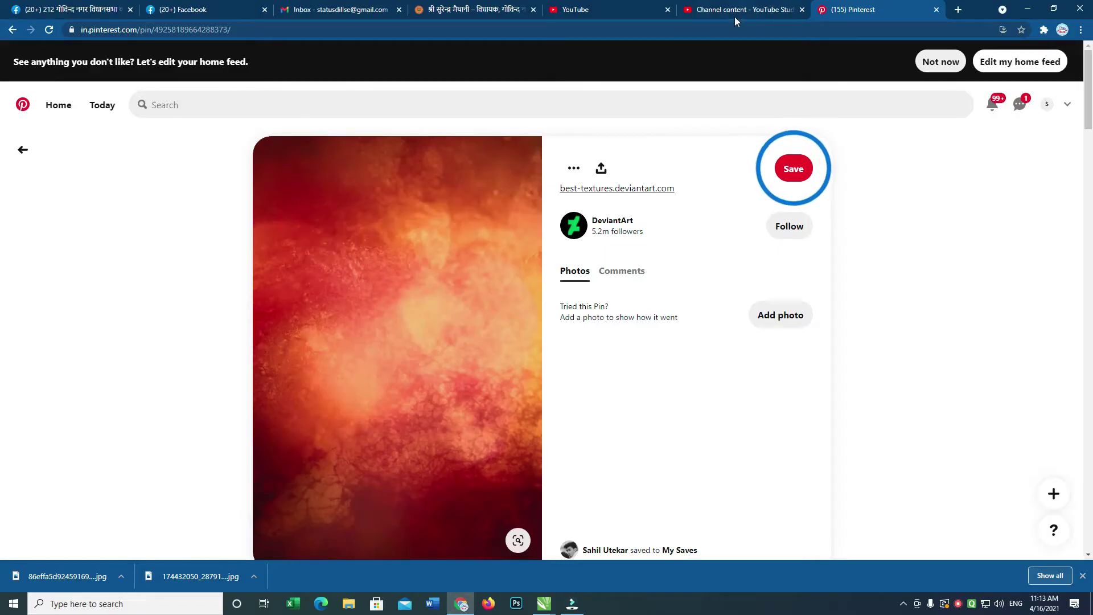
# Go from the texture pin back to the Pinterest home feed and click into the search box.
pyautogui.moveTo(1086, 105); pyautogui.dragTo(1086, 230)
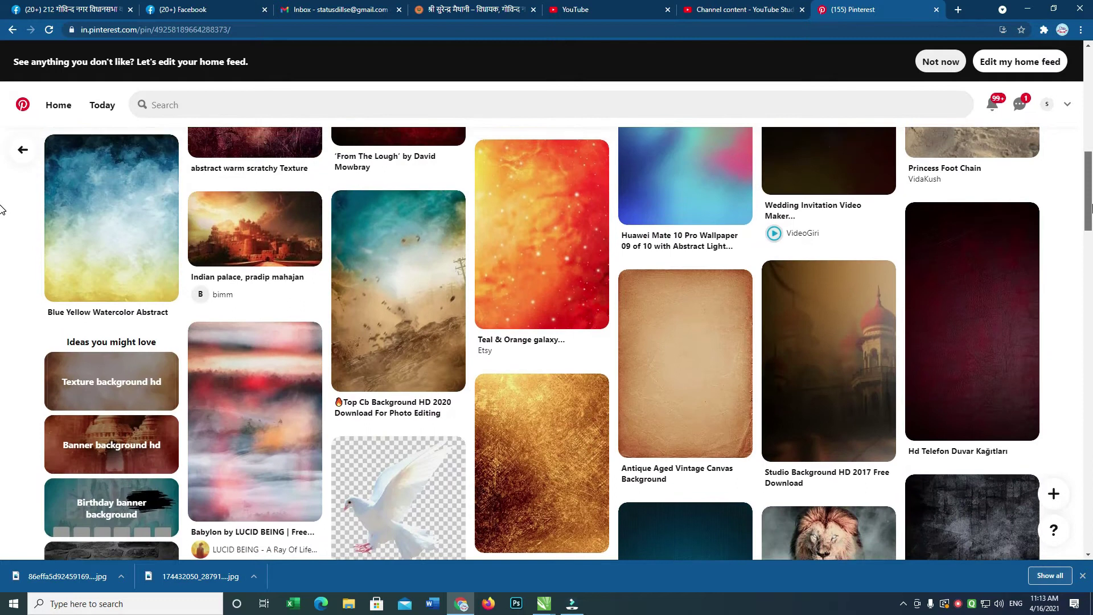
pyautogui.scroll(10, 0, 225)
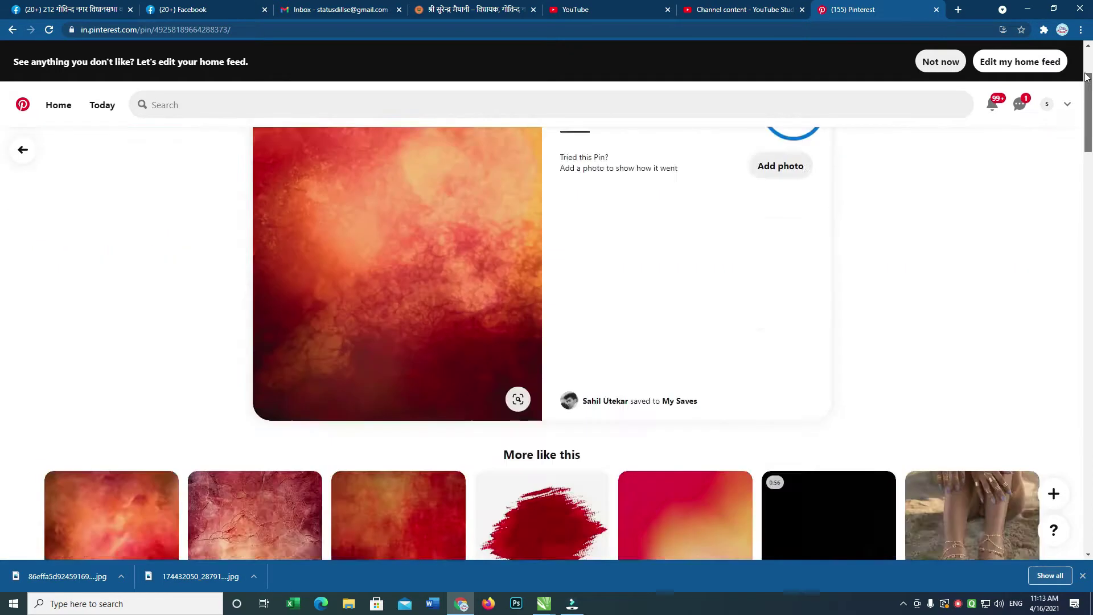
pyautogui.click(59, 105)
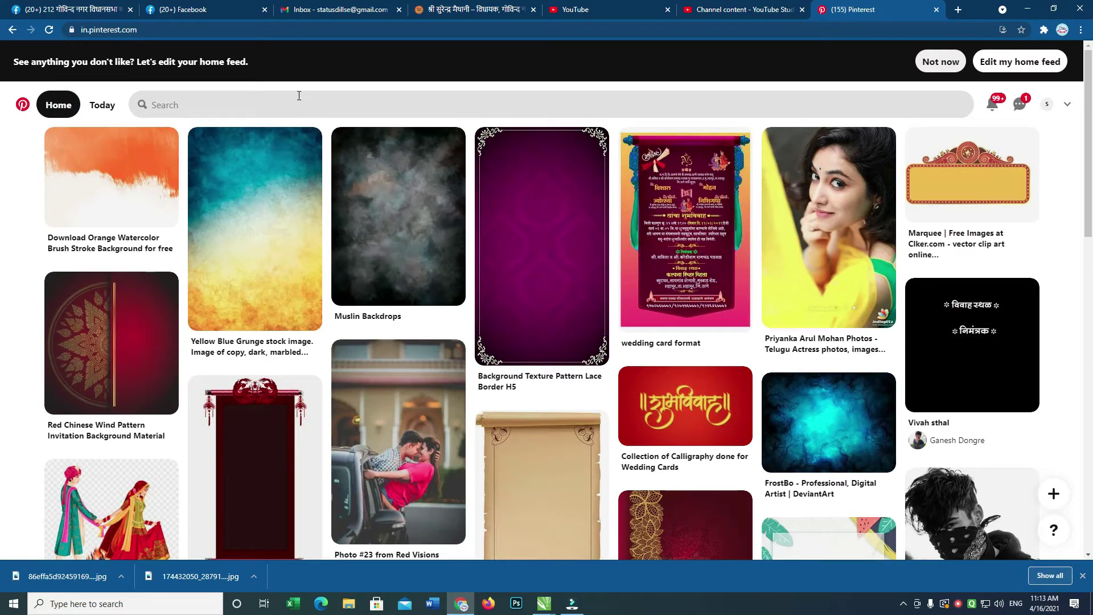
pyautogui.click(231, 101)
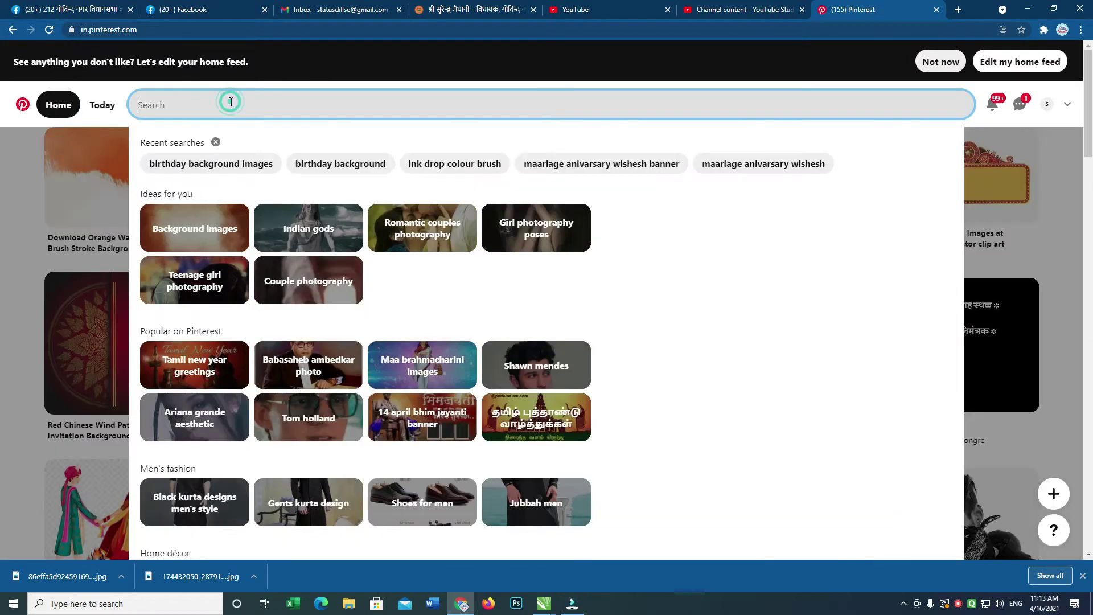
# Google 'birthday particals' in a new tab and preview a balloons-and-confetti image result.
pyautogui.click(958, 10)
pyautogui.click(813, 27)
pyautogui.write('birthday pa')
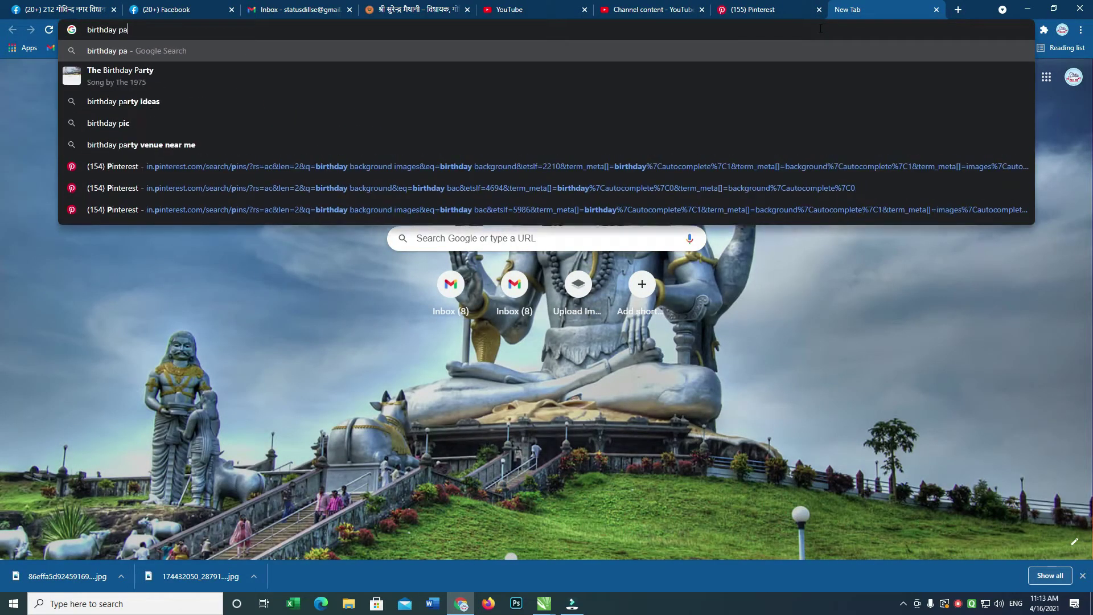
pyautogui.write('rticals')
pyautogui.press('Return')
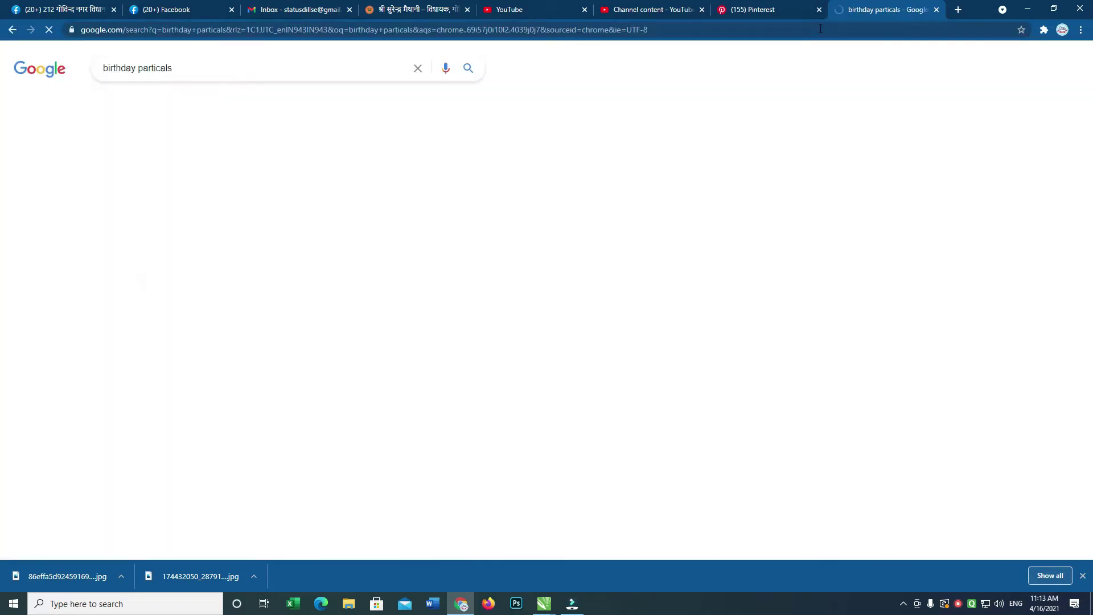
pyautogui.click(160, 107)
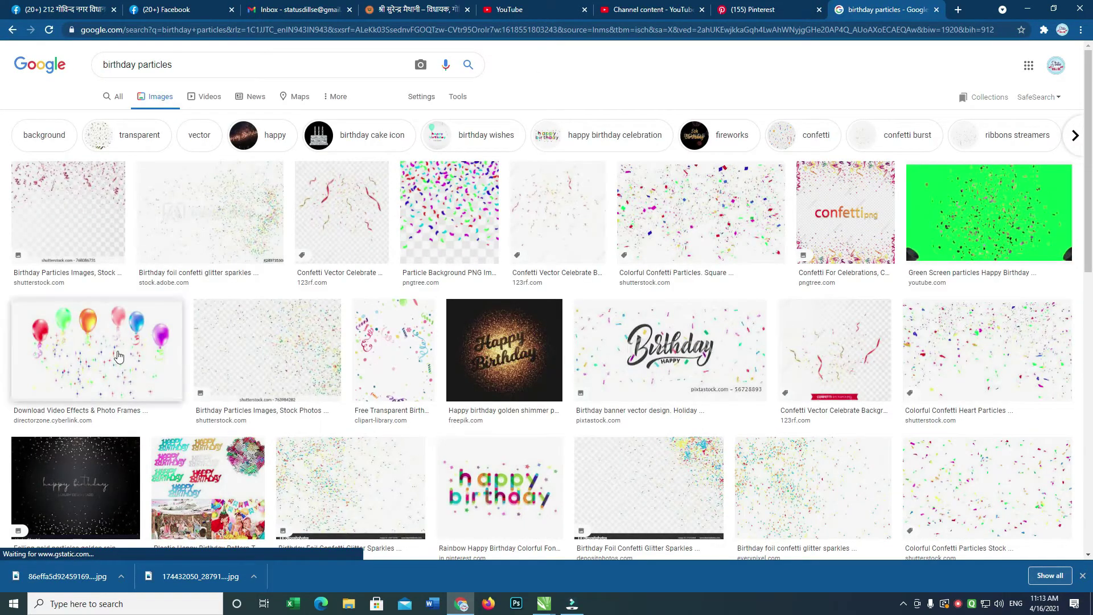
pyautogui.click(114, 349)
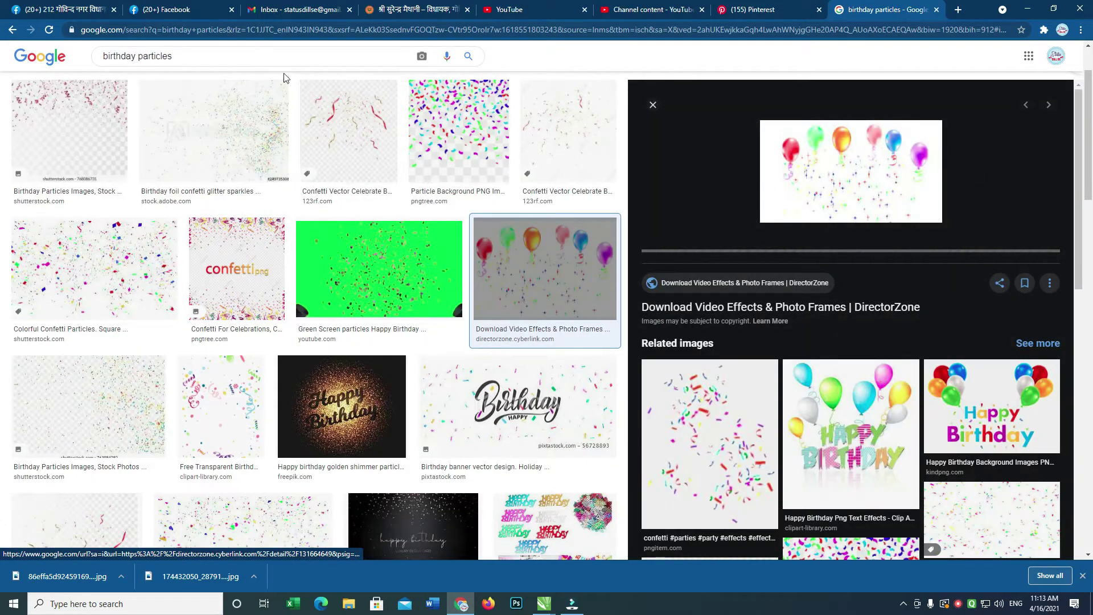
# Refine to 'birthday particals png', preview confetti results, then enter the person's name plus 'png'.
pyautogui.click(263, 63)
pyautogui.write('p')
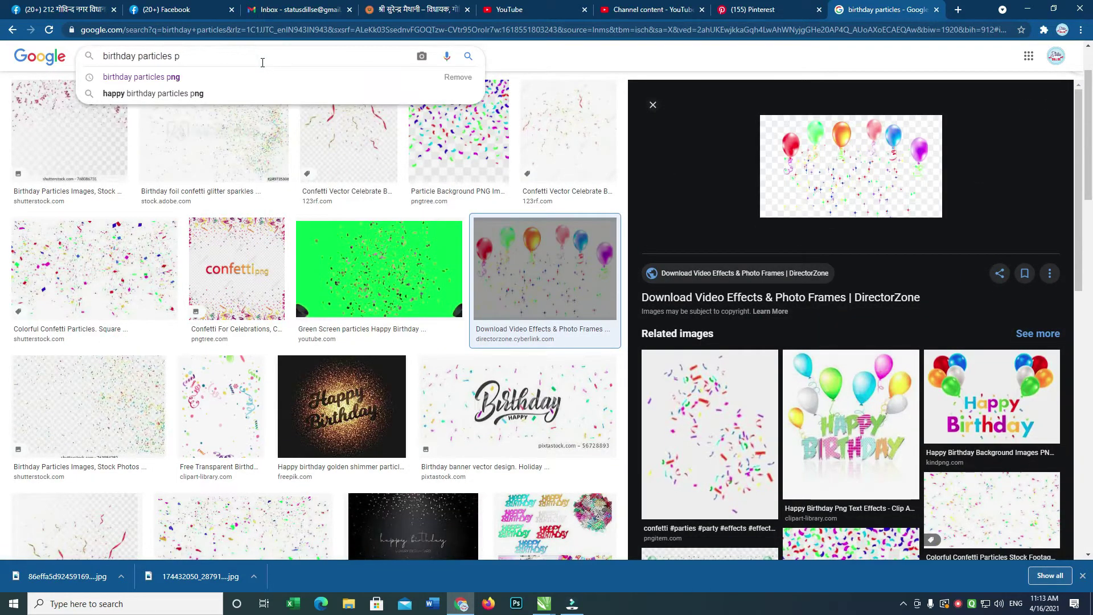
pyautogui.write('ng')
pyautogui.press('Return')
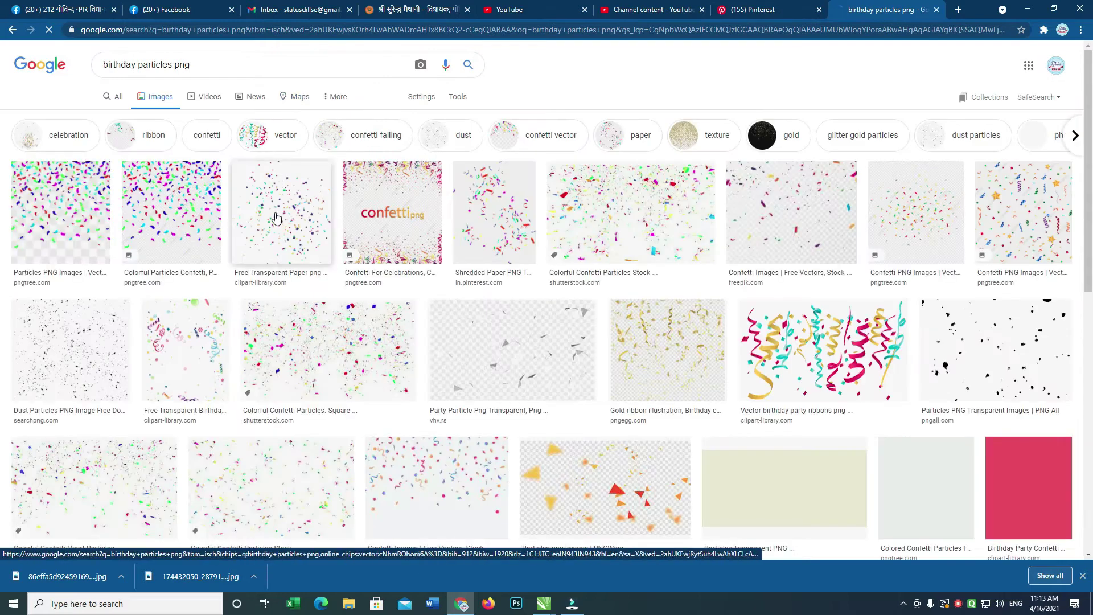
pyautogui.click(329, 350)
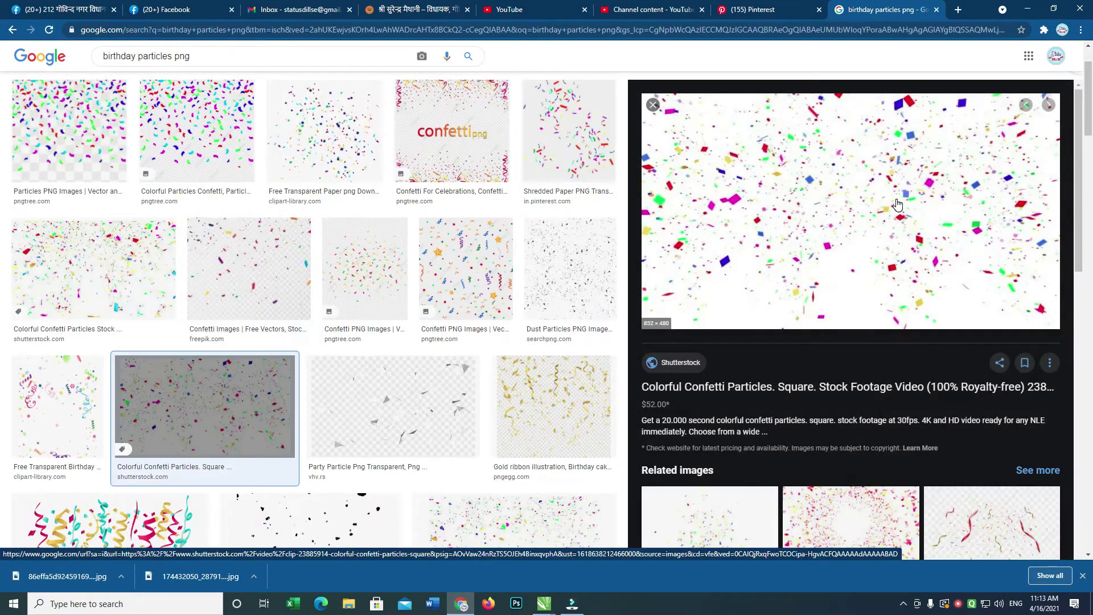
pyautogui.click(93, 286)
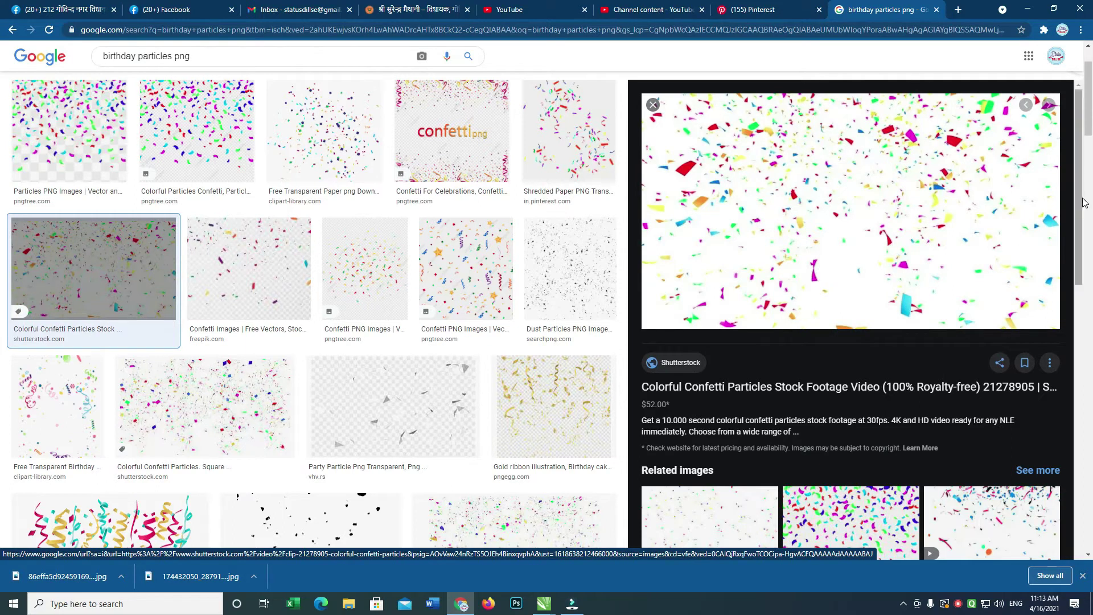
pyautogui.scroll(-15, 1089, 284)
pyautogui.moveTo(1089, 285); pyautogui.dragTo(1088, 296)
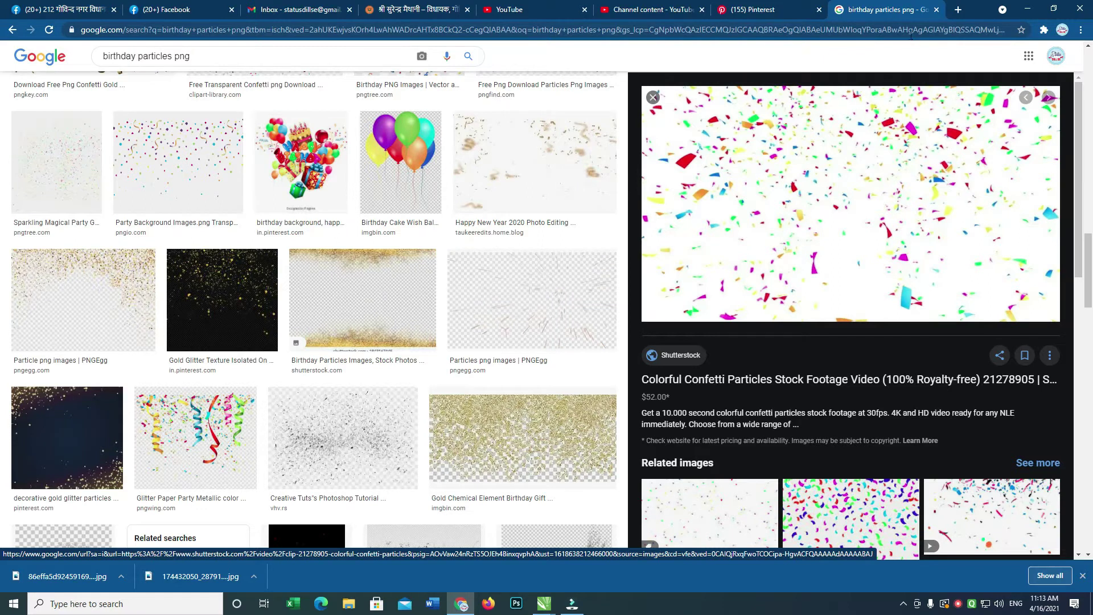
pyautogui.tripleClick(199, 56)
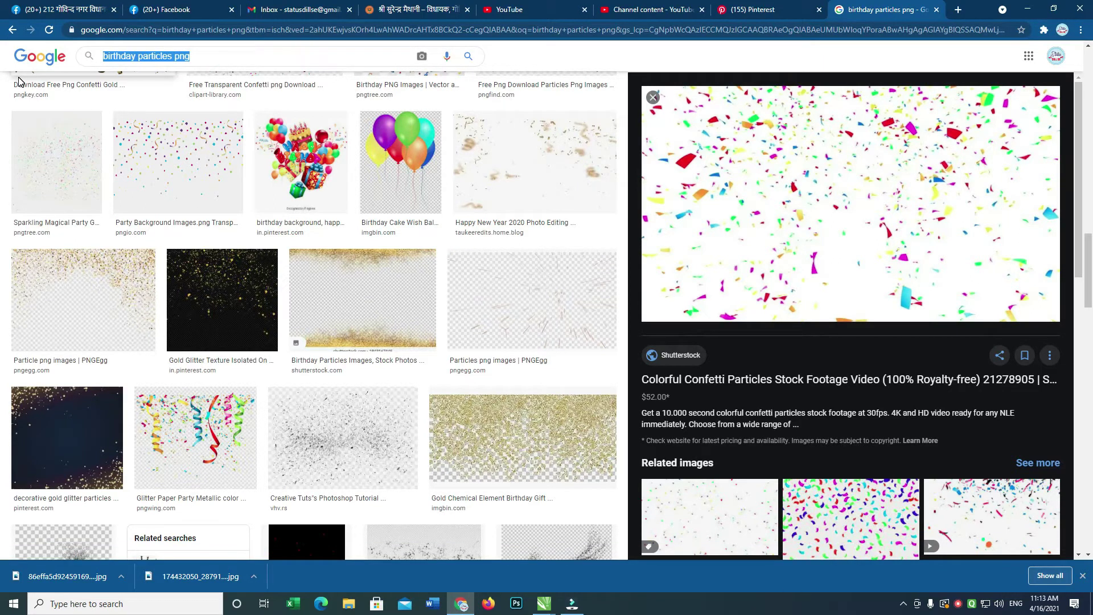
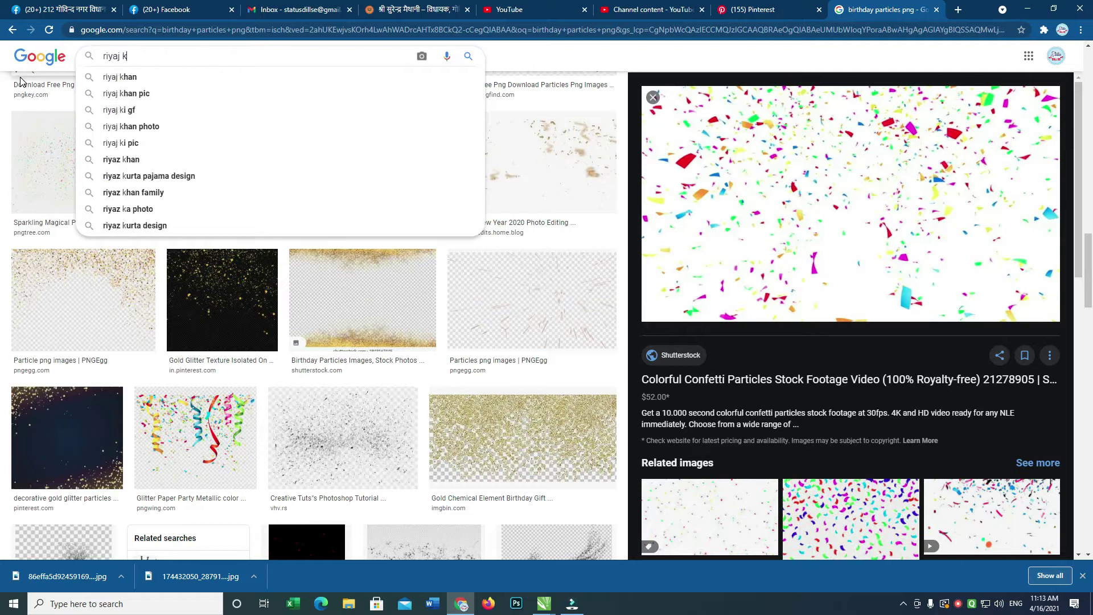
# Search for the person's PNG cutouts and save the first two transparent photos.
pyautogui.press('Return')
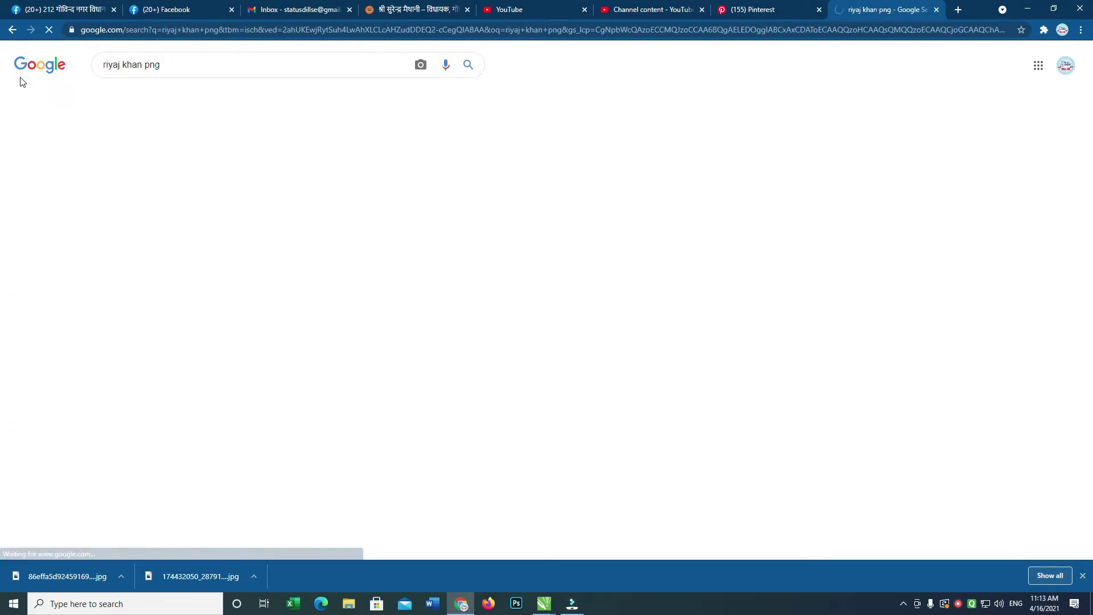
pyautogui.click(46, 228)
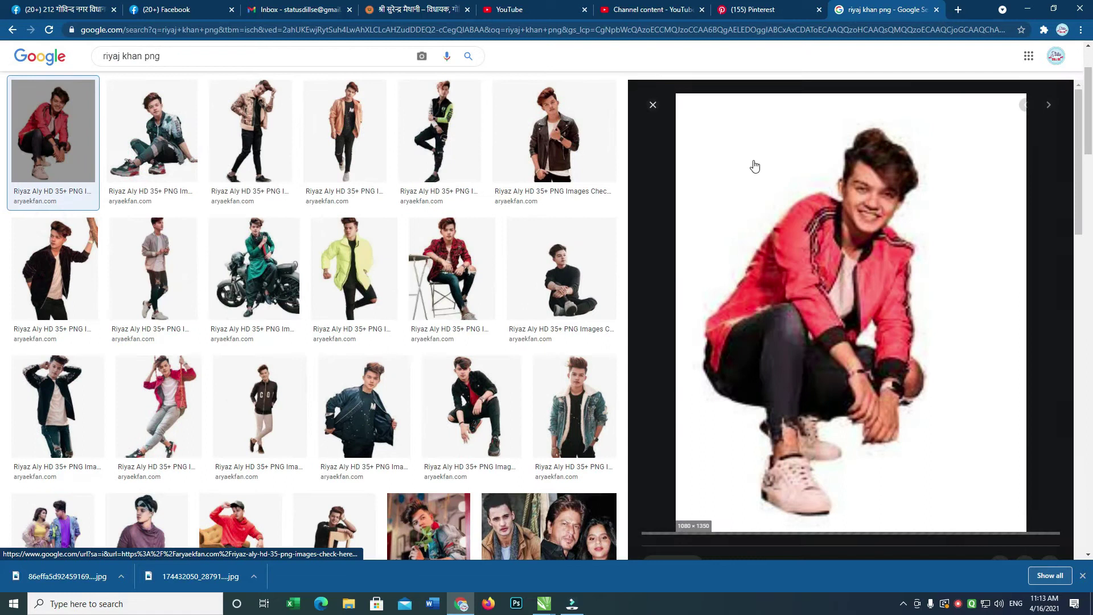
pyautogui.rightClick(767, 149)
pyautogui.click(843, 277)
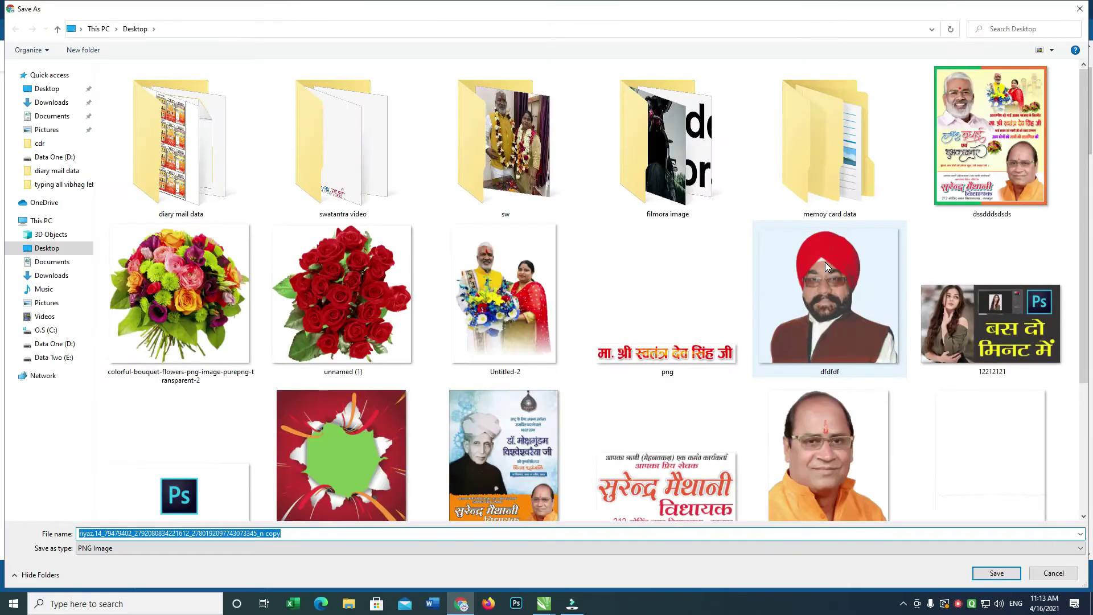
pyautogui.press('Return')
pyautogui.click(152, 133)
pyautogui.rightClick(788, 201)
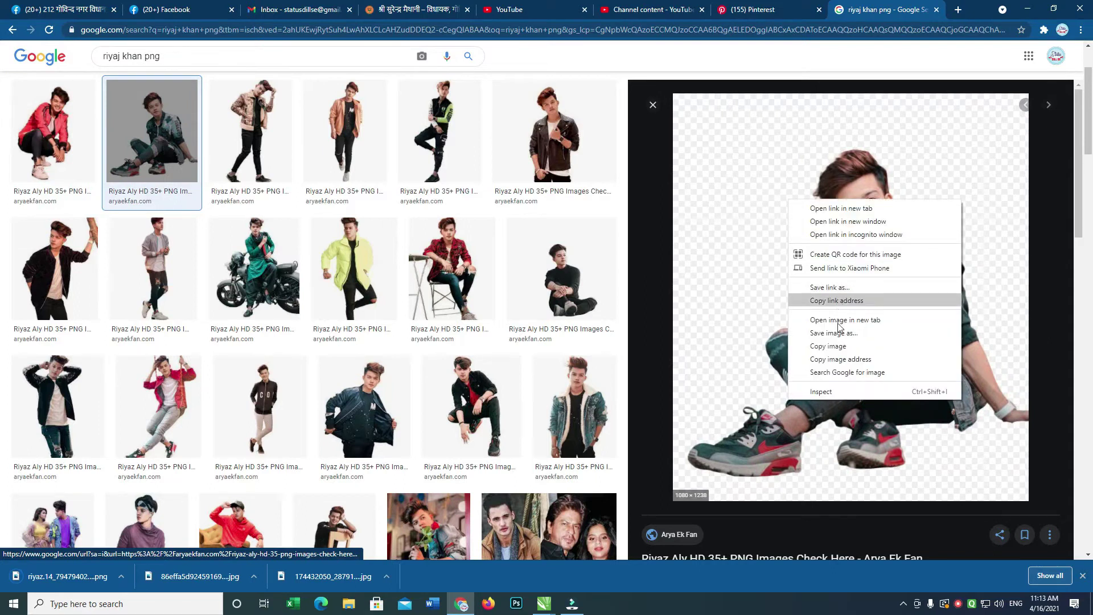
pyautogui.click(838, 331)
pyautogui.press('Return')
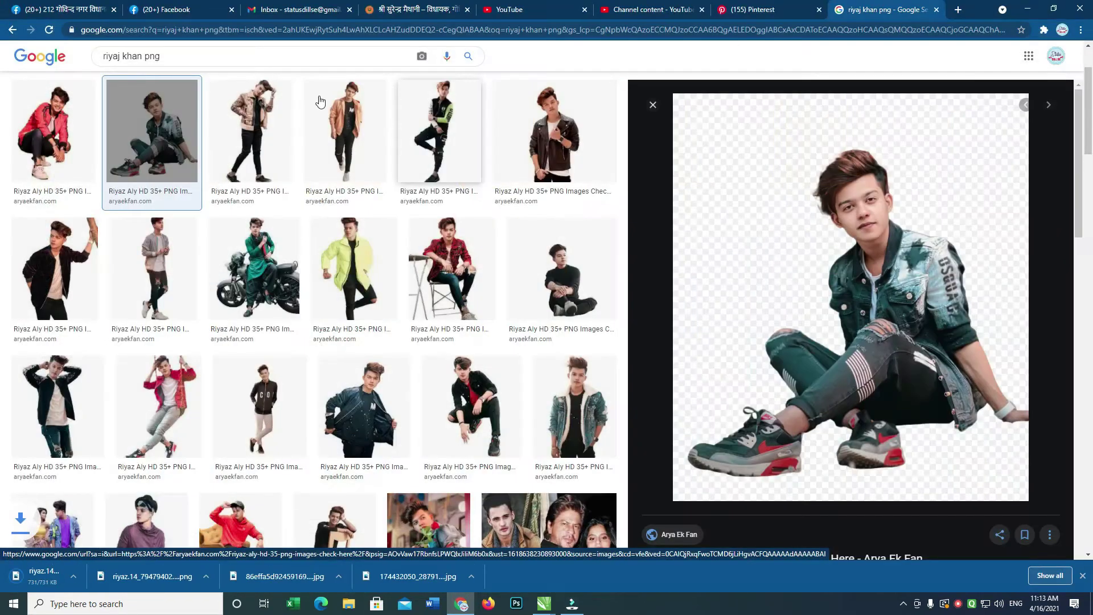
# Save the camo-jacket, green-sleeved and denim-jacket cutout photos as well.
pyautogui.click(250, 131)
pyautogui.rightClick(828, 195)
pyautogui.click(870, 332)
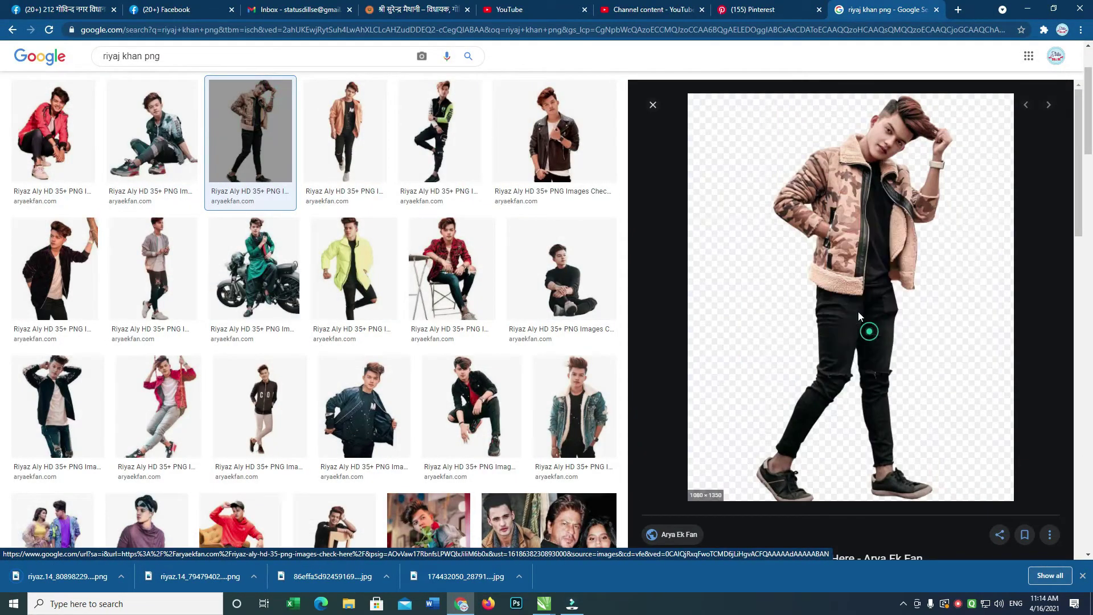
pyautogui.press('Return')
pyautogui.click(436, 131)
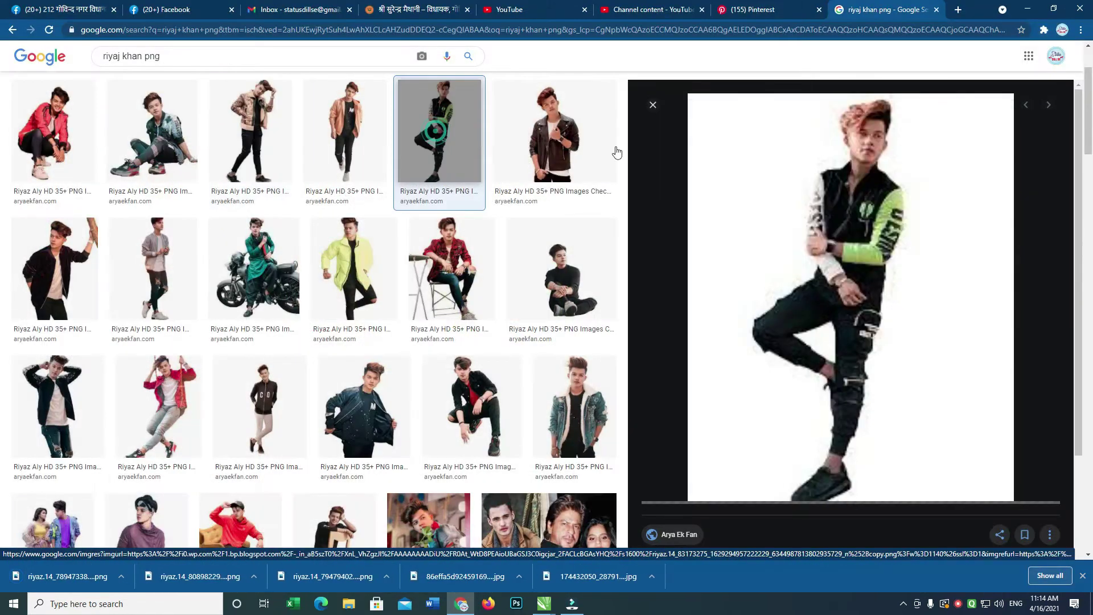
pyautogui.rightClick(790, 175)
pyautogui.click(834, 305)
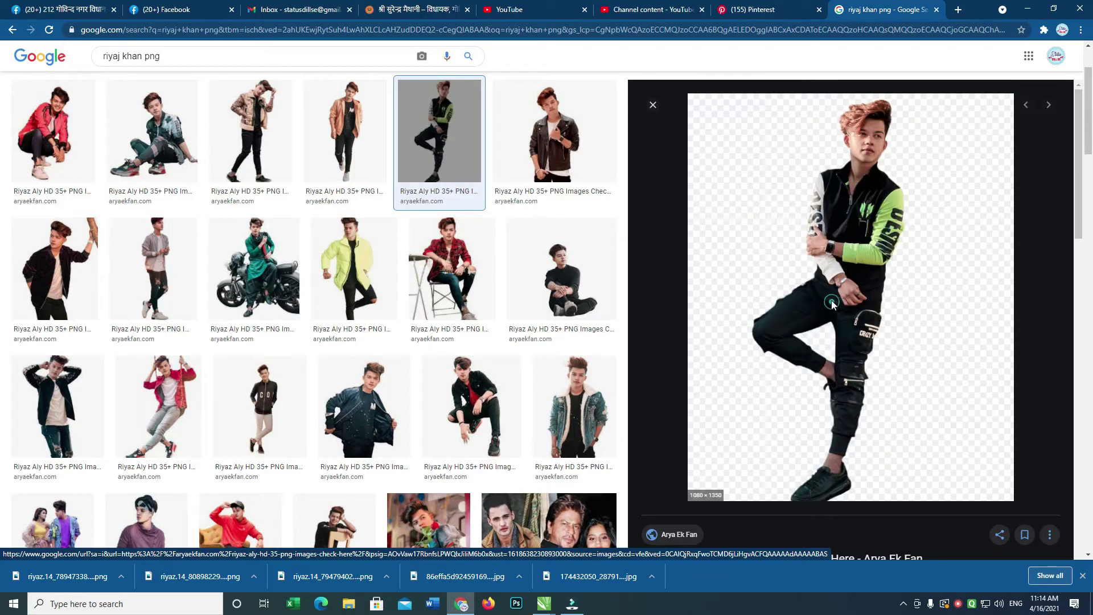
pyautogui.press('Return')
pyautogui.click(543, 414)
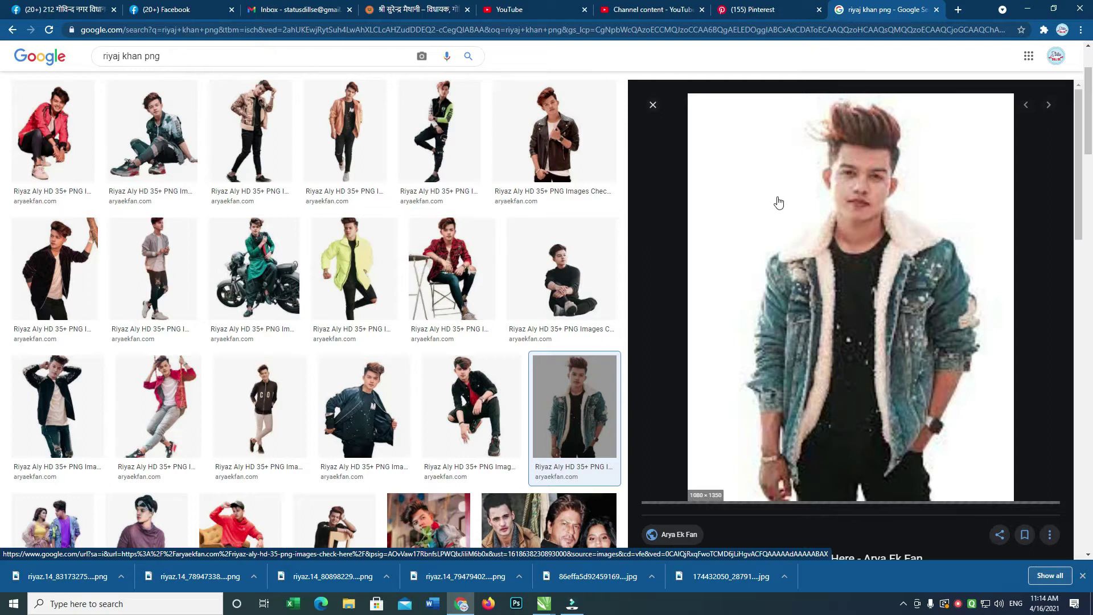
pyautogui.rightClick(774, 197)
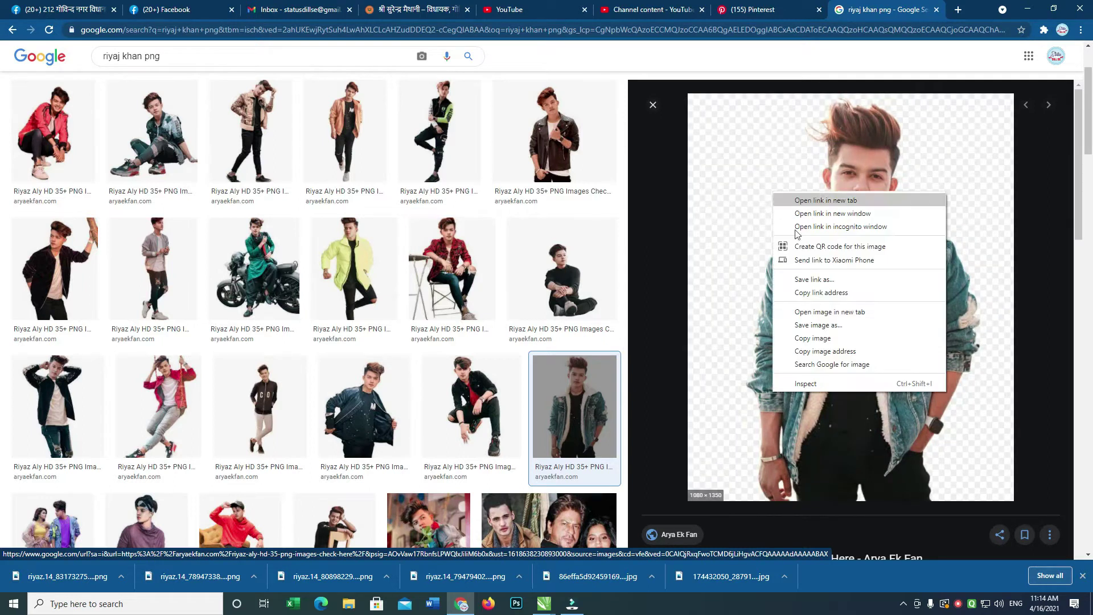
pyautogui.click(815, 315)
pyautogui.press('Return')
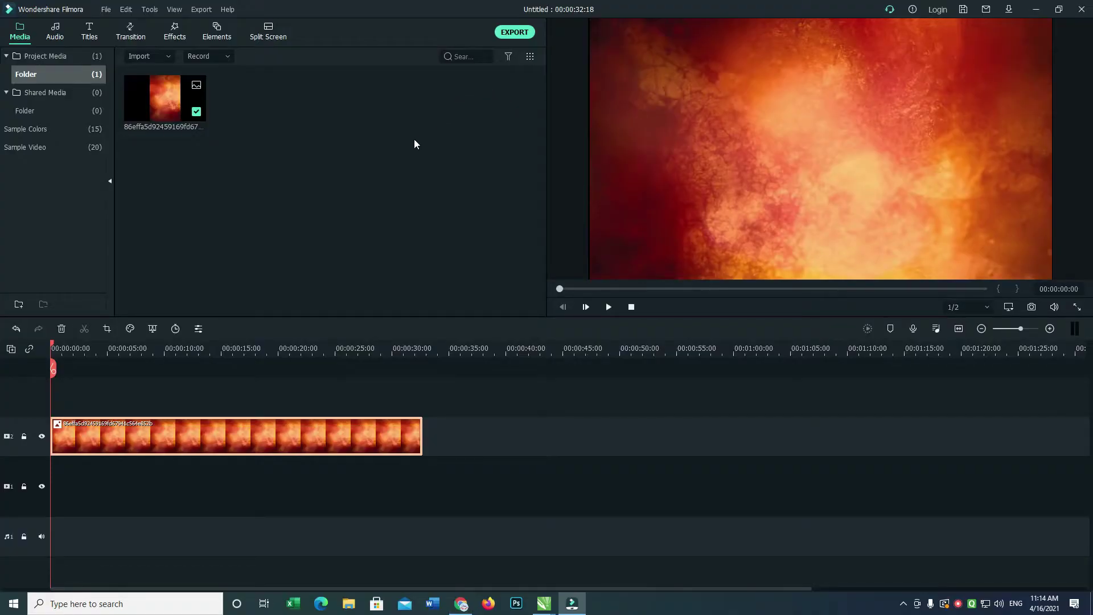
pyautogui.doubleClick(414, 144)
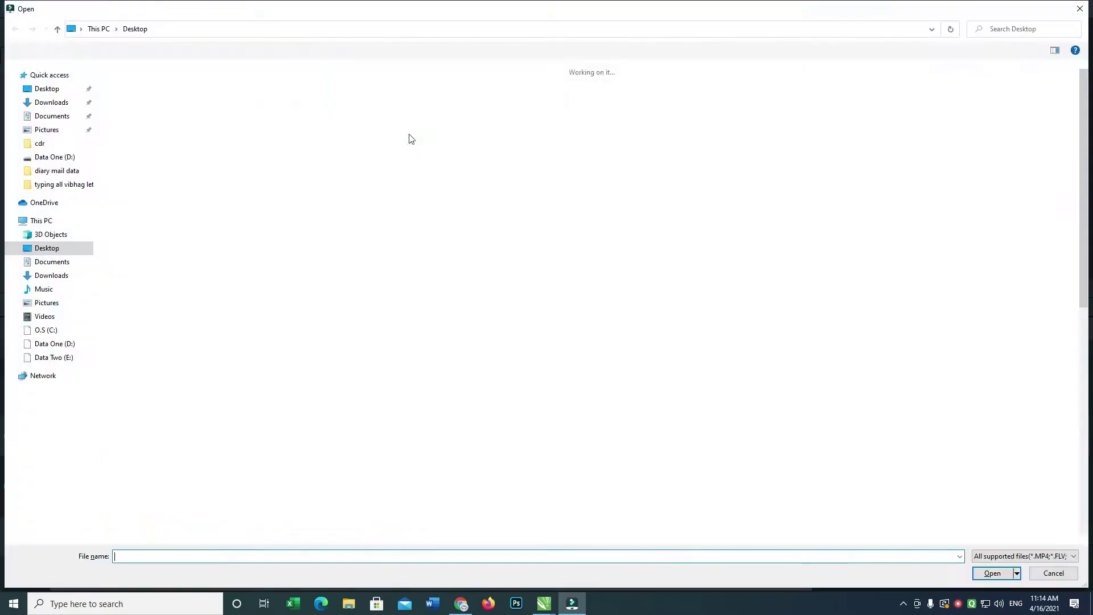
# Multi-select the five cutout PNGs in the Open dialog and import them.
pyautogui.click(985, 102)
pyautogui.keyDown('ctrl'); pyautogui.click(666, 302); pyautogui.keyUp('ctrl')
pyautogui.keyDown('ctrl'); pyautogui.keyDown('shift'); pyautogui.click(179, 302); pyautogui.keyUp('shift'); pyautogui.keyUp('ctrl')
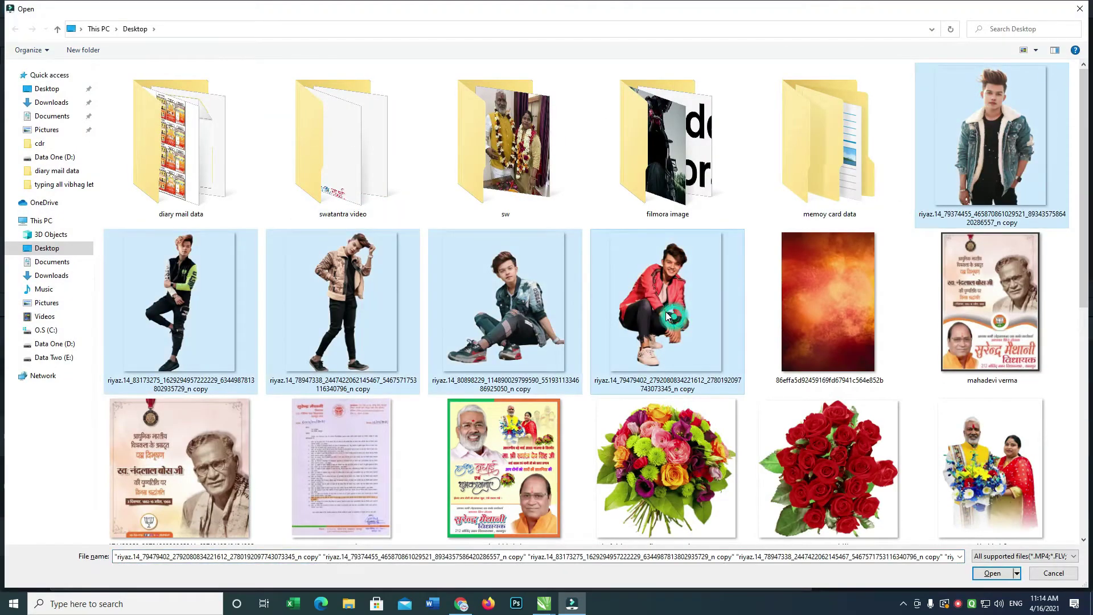
pyautogui.press('Return')
# Place the sitting, red-jacket, denim, green-sleeved and camo cutouts end to end above the background.
pyautogui.moveTo(164, 171); pyautogui.dragTo(79, 413)
pyautogui.moveTo(258, 190); pyautogui.dragTo(113, 414)
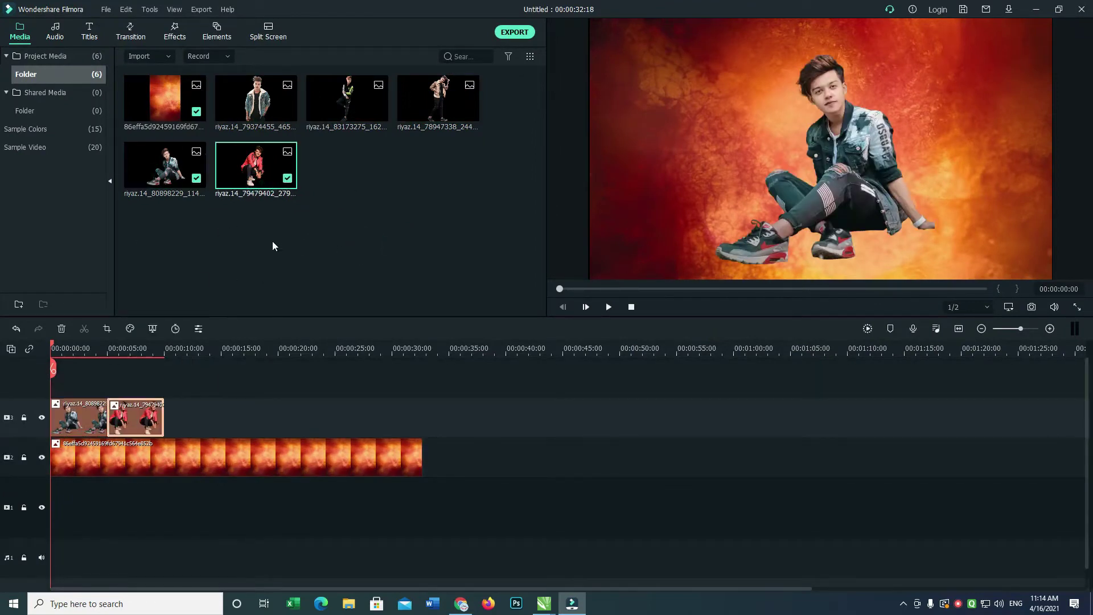
pyautogui.moveTo(197, 352); pyautogui.dragTo(167, 404)
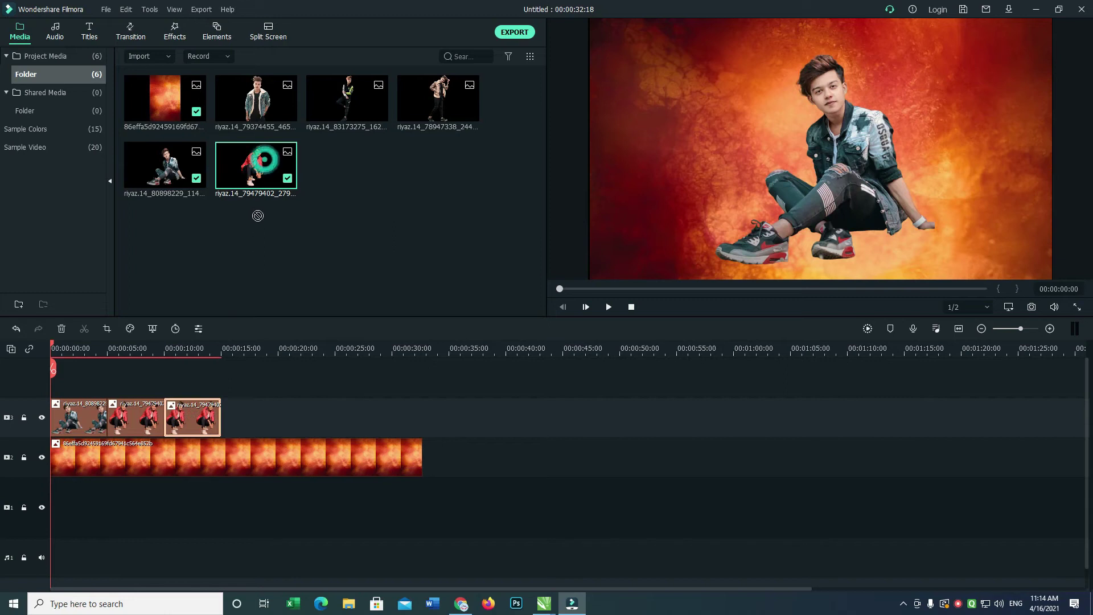
pyautogui.hotkey('ctrl', 'z')
pyautogui.moveTo(267, 110); pyautogui.dragTo(166, 424)
pyautogui.moveTo(347, 102); pyautogui.dragTo(222, 418)
pyautogui.moveTo(418, 114); pyautogui.dragTo(285, 416)
pyautogui.doubleClick(83, 420)
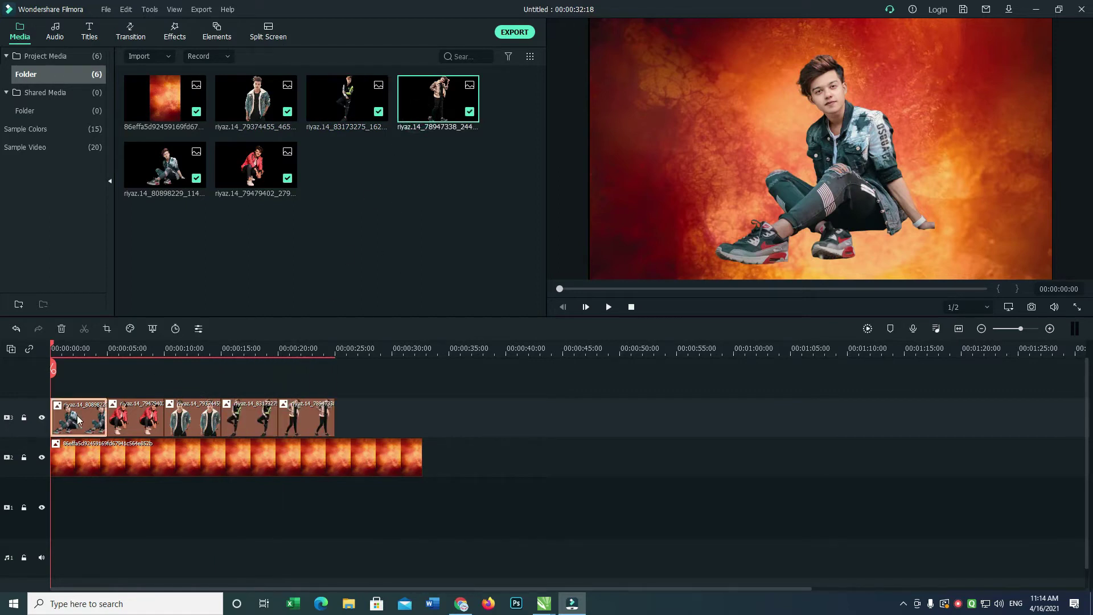
# Shrink the sitting photo and move it right, then shrink the red-jacket photo and move it left.
pyautogui.moveTo(890, 105); pyautogui.dragTo(1003, 123)
pyautogui.moveTo(1049, 40); pyautogui.dragTo(1032, 63)
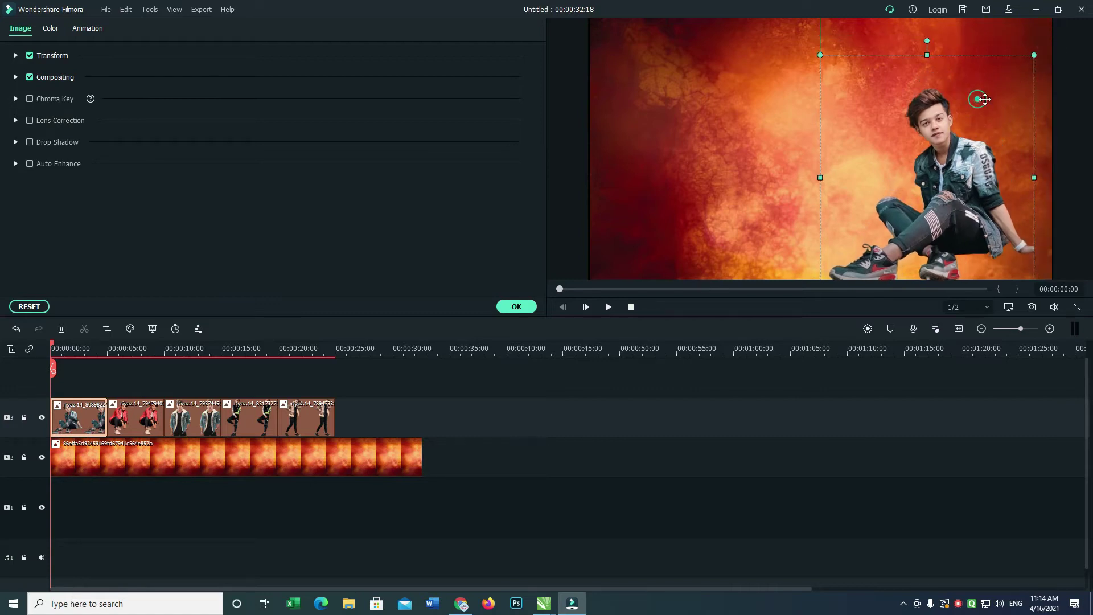
pyautogui.moveTo(985, 99); pyautogui.dragTo(996, 100)
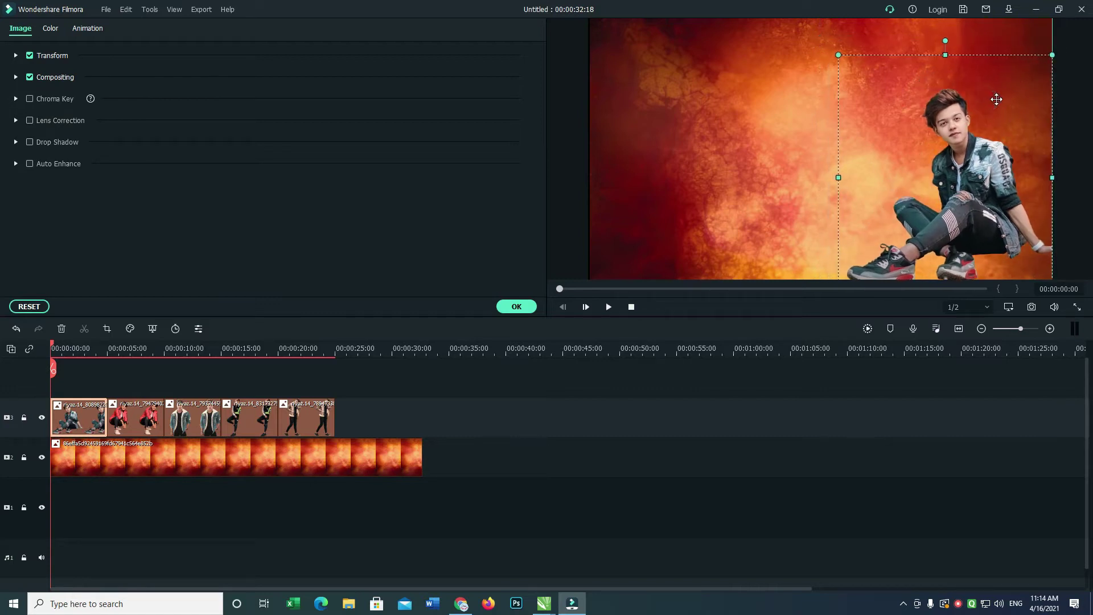
pyautogui.click(141, 420)
pyautogui.moveTo(693, 138); pyautogui.dragTo(652, 126)
pyautogui.moveTo(766, 50); pyautogui.dragTo(740, 74)
pyautogui.moveTo(678, 128); pyautogui.dragTo(677, 111)
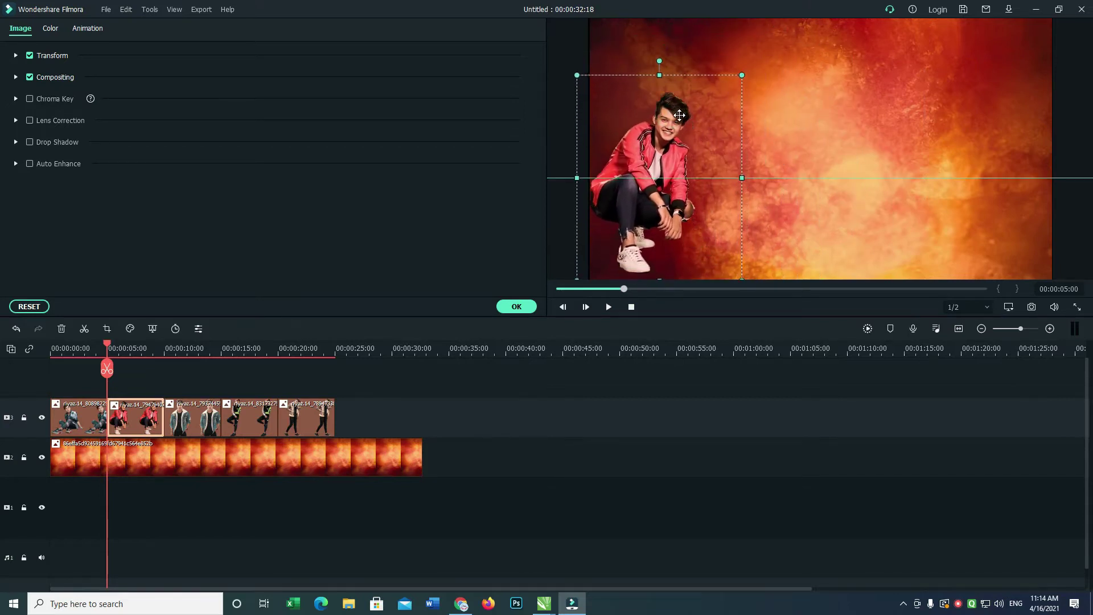
# Move the denim-jacket photo down and to the left, readjusting its size.
pyautogui.click(199, 404)
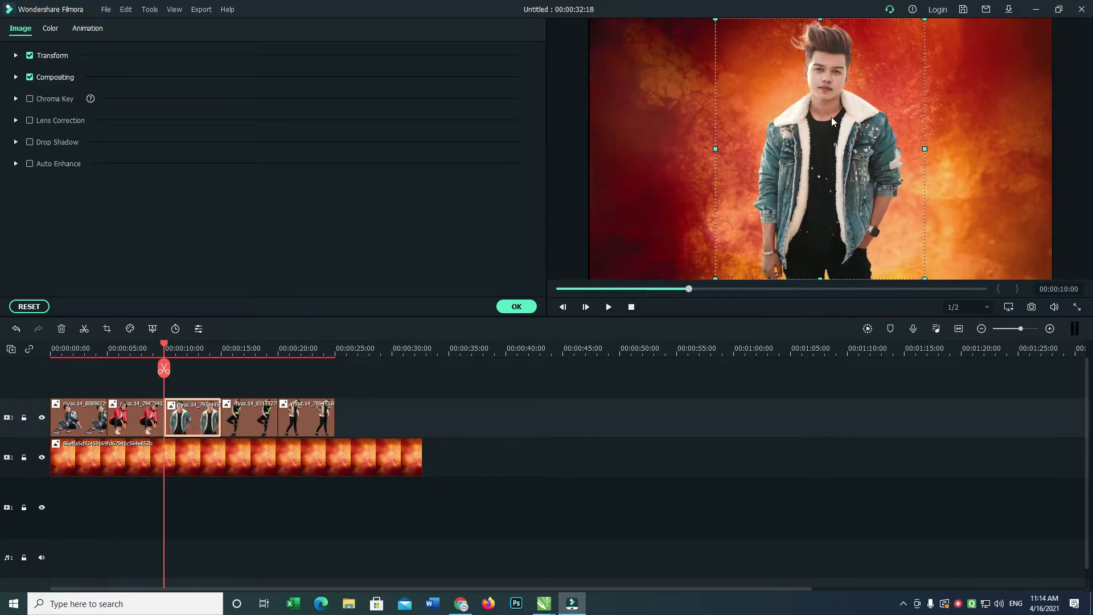
pyautogui.moveTo(861, 84); pyautogui.dragTo(855, 113)
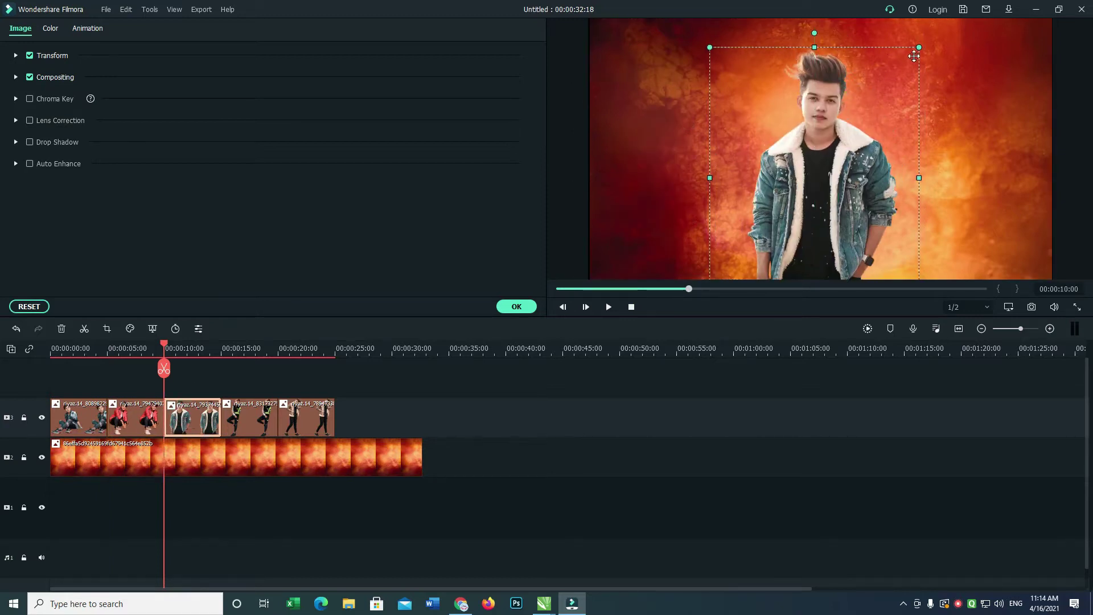
pyautogui.moveTo(913, 56); pyautogui.dragTo(822, 165)
pyautogui.moveTo(740, 222); pyautogui.dragTo(613, 194)
pyautogui.moveTo(694, 136)
pyautogui.mouseDown()
pyautogui.moveTo(707, 93)
pyautogui.moveTo(776, 29)
pyautogui.moveTo(681, 155)
pyautogui.mouseUp()
pyautogui.moveTo(756, 41); pyautogui.dragTo(763, 27)
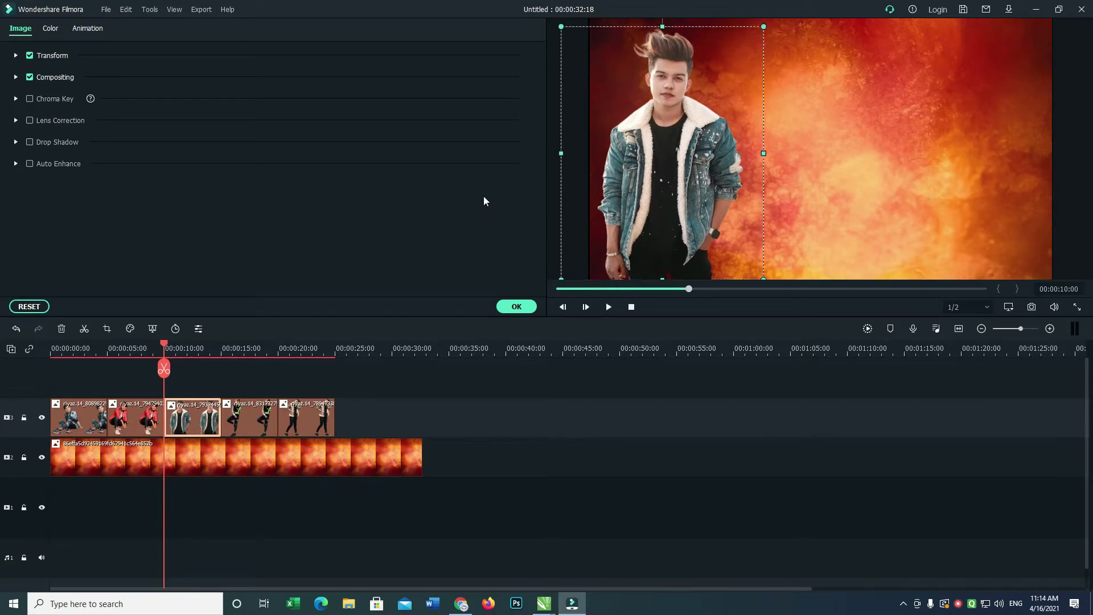
# Put the green-sleeved photo at the right edge and centre the camo-jacket photo, then apply.
pyautogui.click(257, 431)
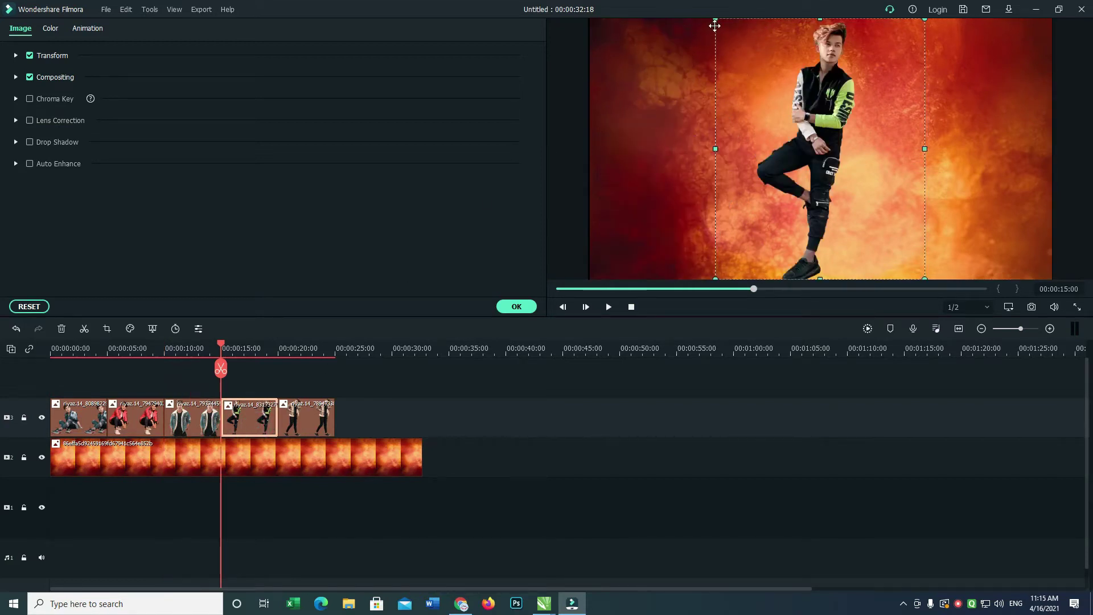
pyautogui.moveTo(732, 41); pyautogui.dragTo(746, 54)
pyautogui.moveTo(825, 114); pyautogui.dragTo(1000, 117)
pyautogui.moveTo(904, 39); pyautogui.dragTo(906, 26)
pyautogui.moveTo(978, 86); pyautogui.dragTo(978, 88)
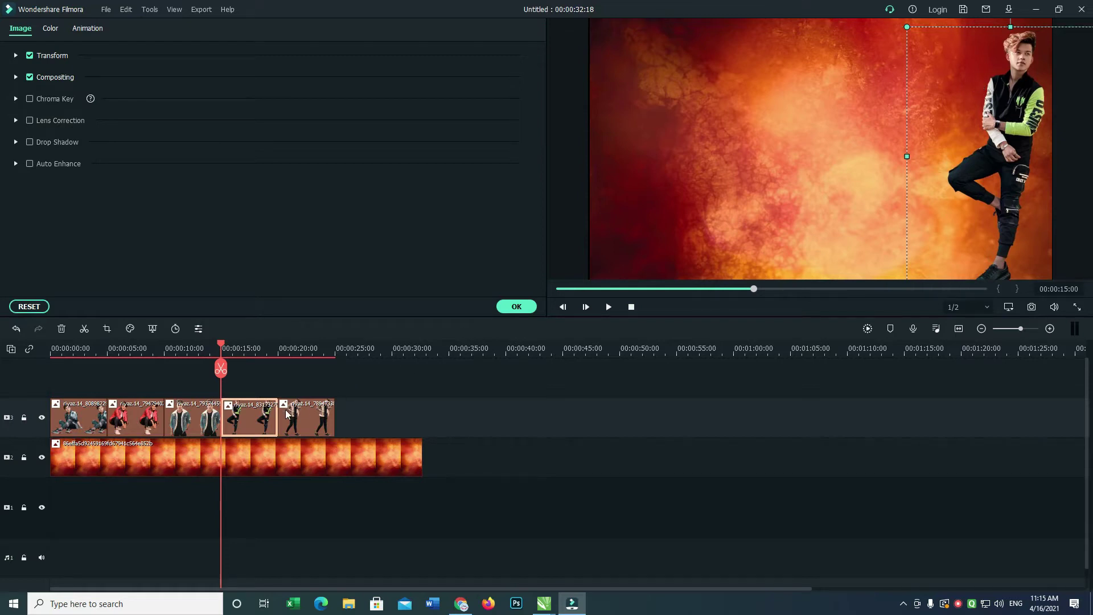
pyautogui.click(294, 424)
pyautogui.moveTo(869, 96); pyautogui.dragTo(869, 101)
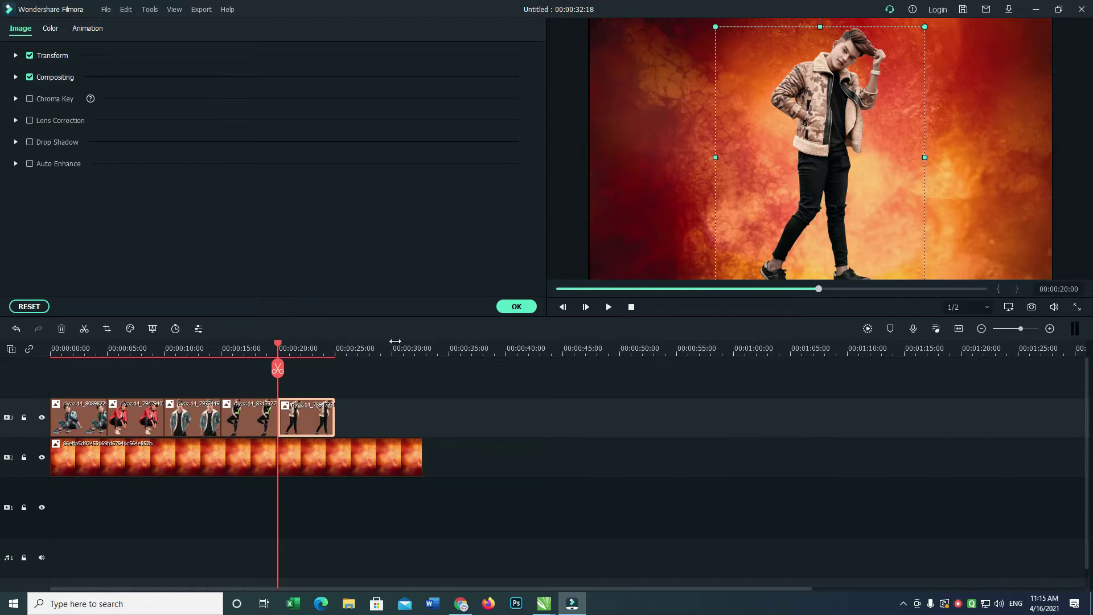
pyautogui.click(524, 310)
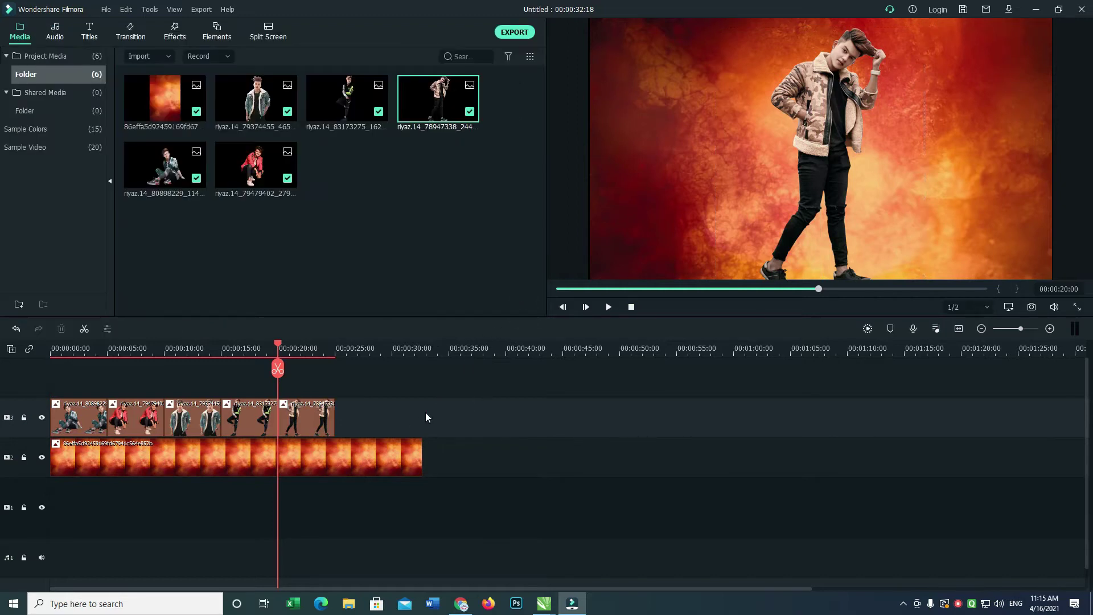
# Drop all five cutouts at 0:00, stack each on its own track, and extend them to about 0:25.
pyautogui.click(265, 106)
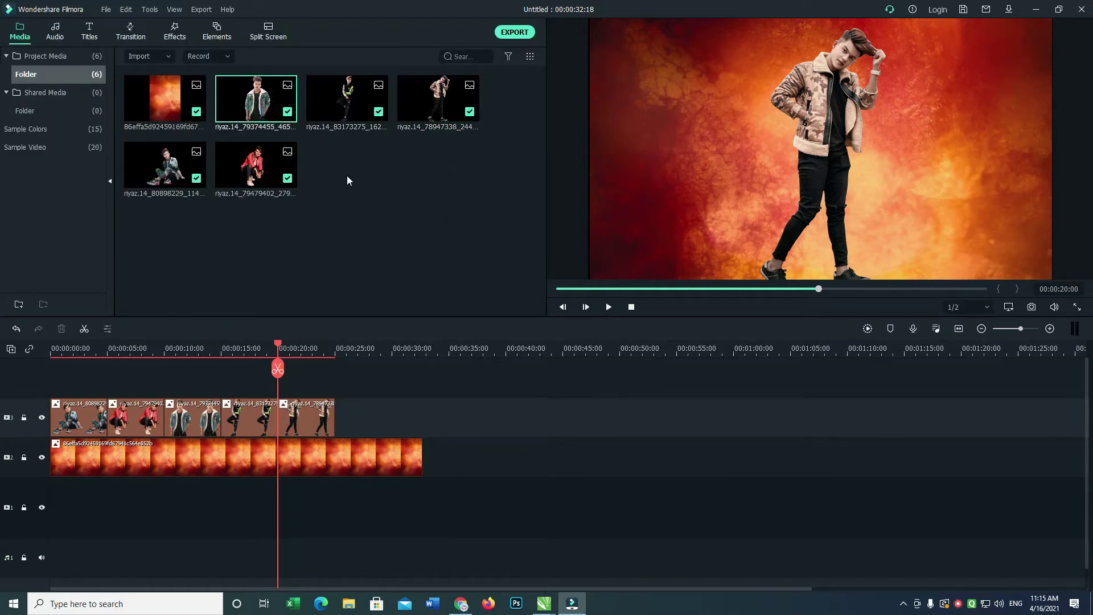
pyautogui.keyDown('shift'); pyautogui.click(256, 167); pyautogui.keyUp('shift')
pyautogui.moveTo(97, 339); pyautogui.dragTo(90, 383)
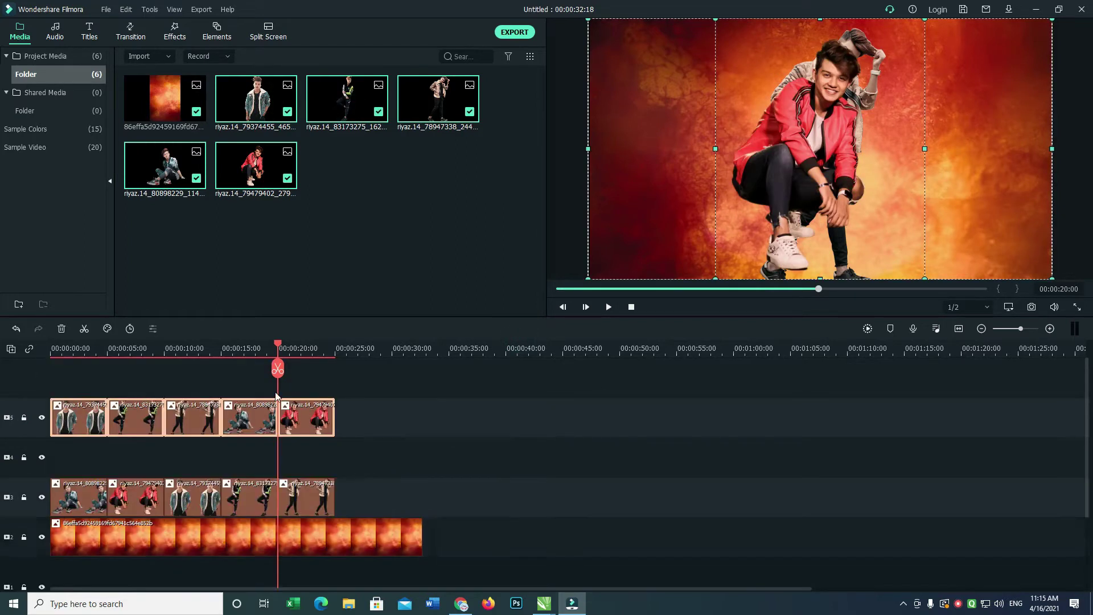
pyautogui.moveTo(33, 377); pyautogui.dragTo(52, 364)
pyautogui.moveTo(278, 490); pyautogui.dragTo(79, 416)
pyautogui.moveTo(174, 388); pyautogui.dragTo(117, 512)
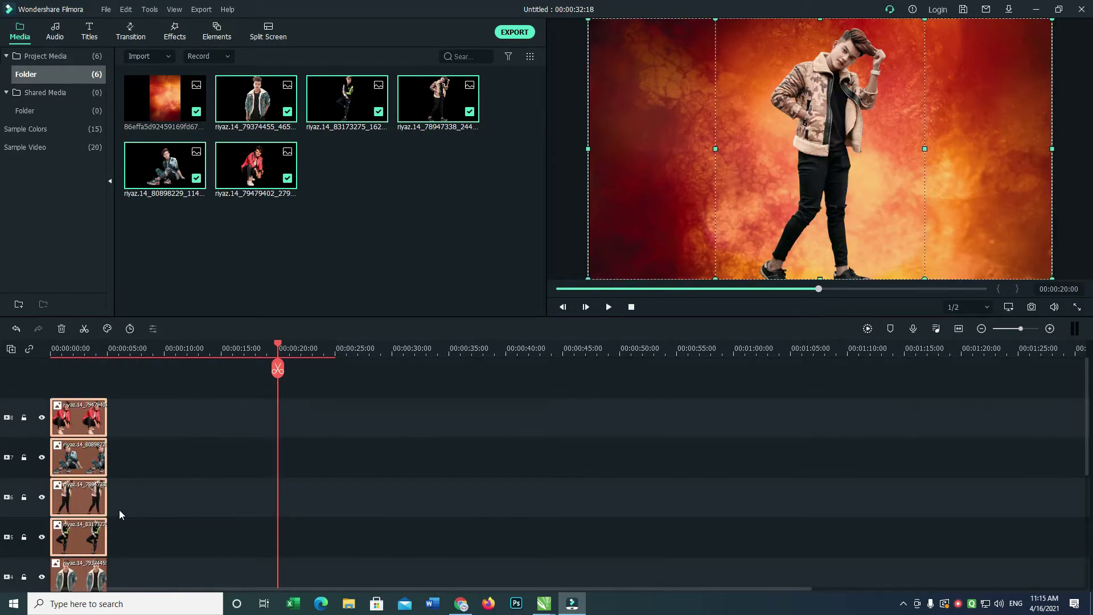
pyautogui.moveTo(143, 397); pyautogui.dragTo(87, 571)
pyautogui.moveTo(106, 496); pyautogui.dragTo(336, 496)
pyautogui.click(445, 450)
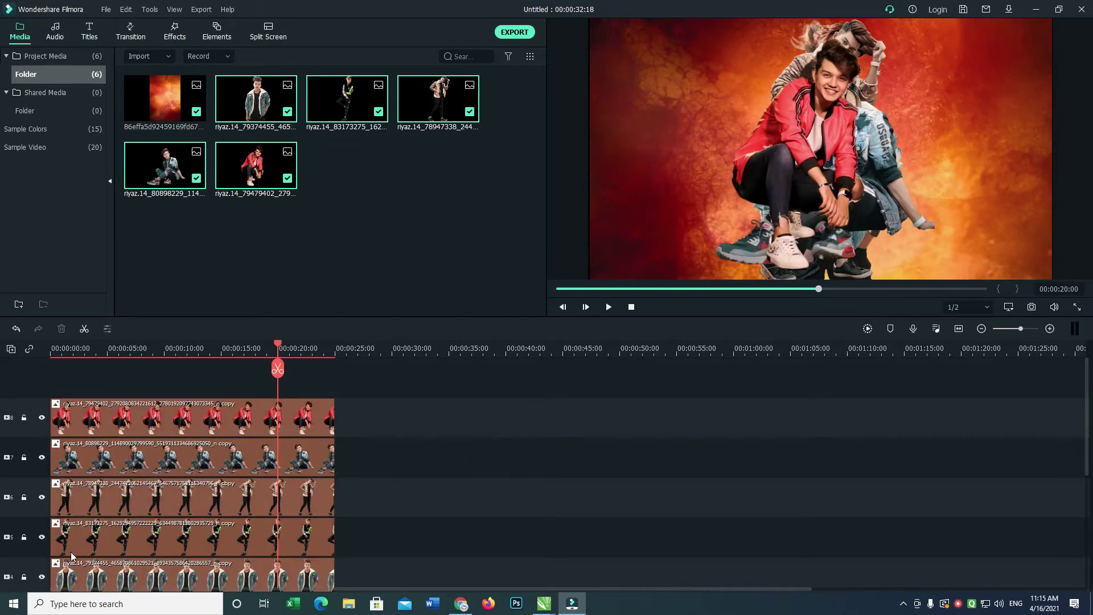
# Shrink the red-jacket figure and scale the denim-jacket figure to 69.28%, placing them side by side.
pyautogui.doubleClick(82, 576)
pyautogui.moveTo(815, 157); pyautogui.dragTo(694, 157)
pyautogui.moveTo(812, 19); pyautogui.dragTo(780, 56)
pyautogui.moveTo(691, 69); pyautogui.dragTo(719, 101)
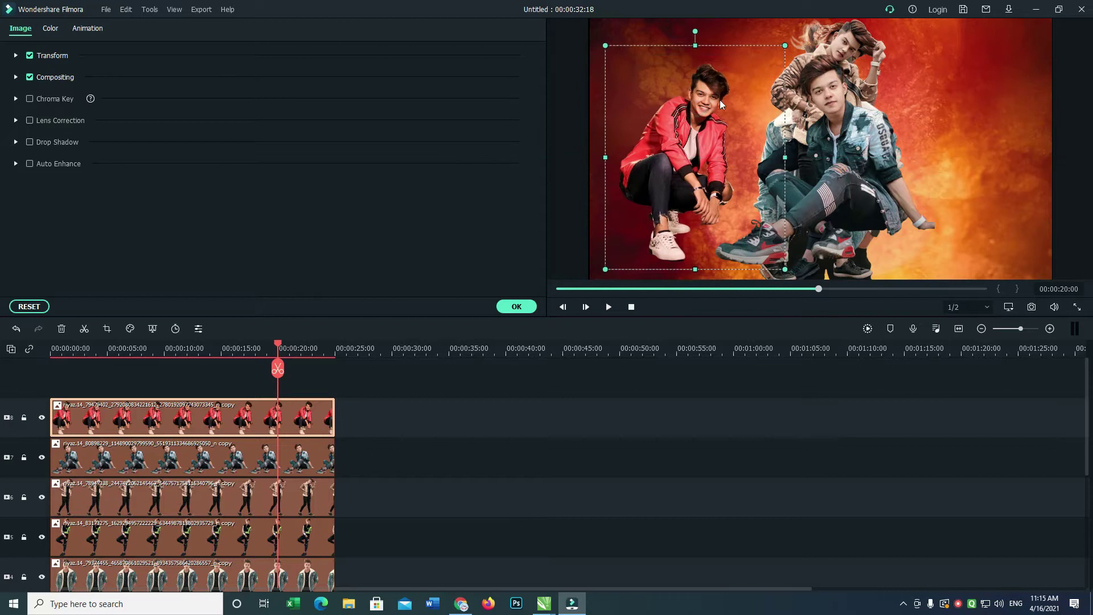
pyautogui.moveTo(862, 128); pyautogui.dragTo(759, 118)
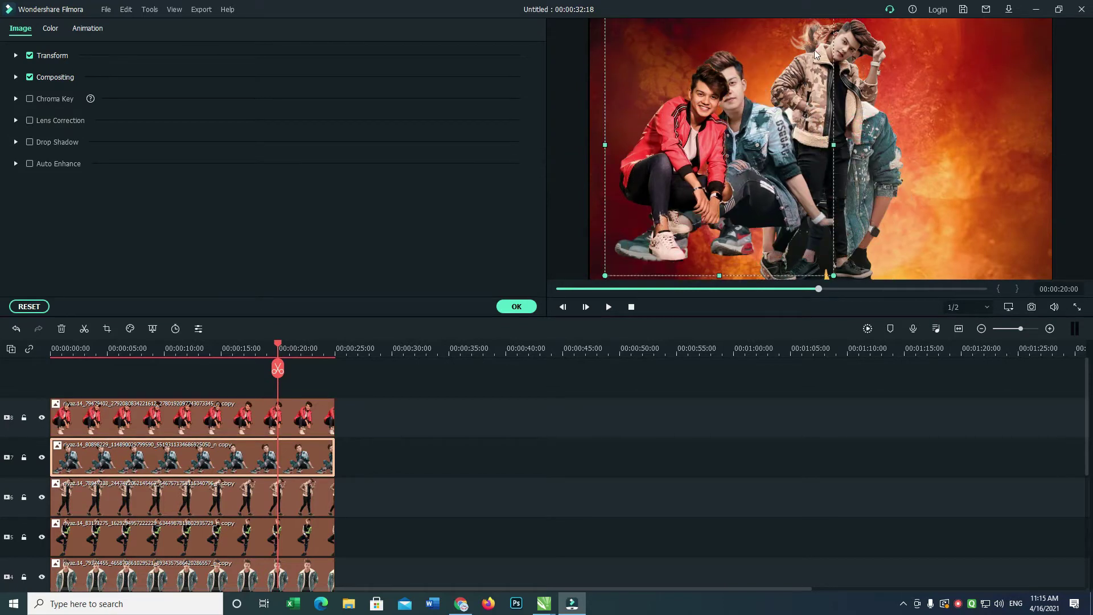
pyautogui.moveTo(831, 35); pyautogui.dragTo(896, 131)
pyautogui.click(665, 157)
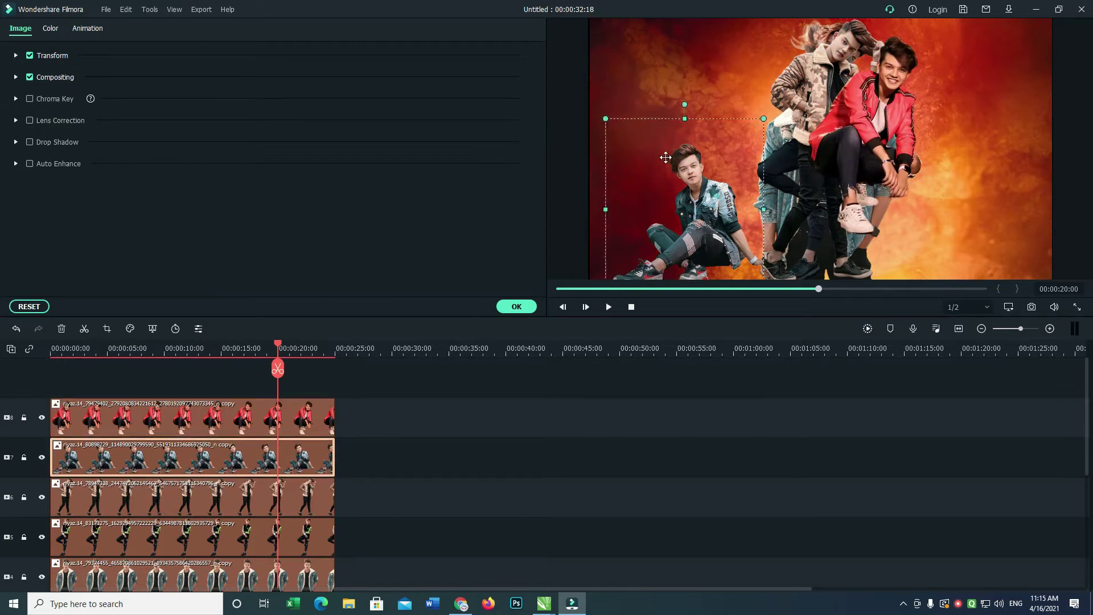
pyautogui.moveTo(665, 157); pyautogui.dragTo(621, 114)
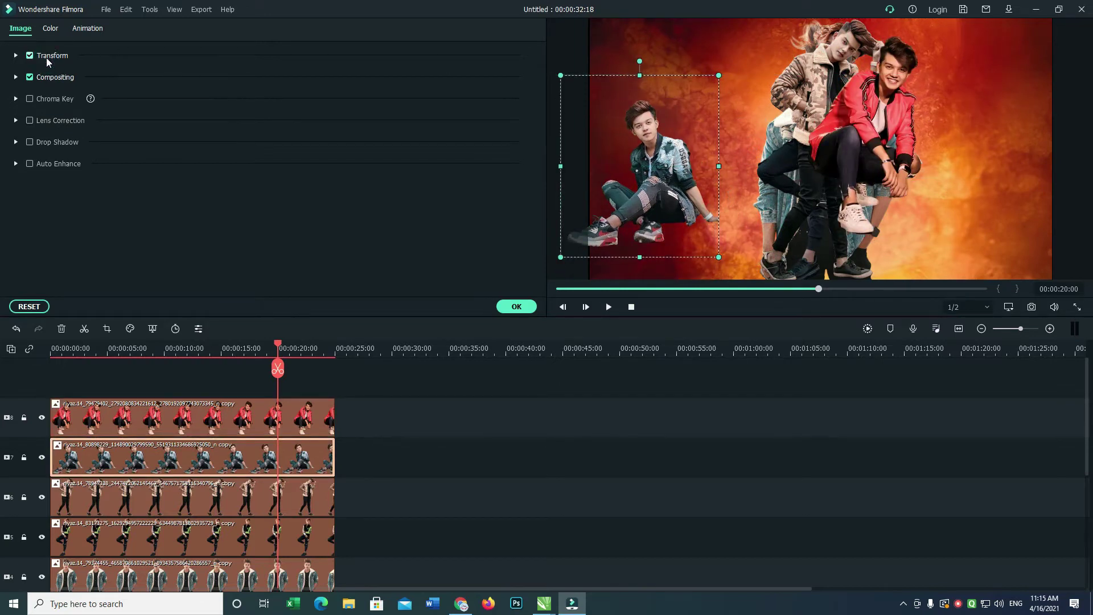
# Flip the denim-jacket figure horizontally in Transform and fine-tune its lower-left position.
pyautogui.click(46, 57)
pyautogui.click(194, 110)
pyautogui.moveTo(647, 173)
pyautogui.mouseDown()
pyautogui.moveTo(661, 190)
pyautogui.moveTo(654, 185)
pyautogui.mouseUp()
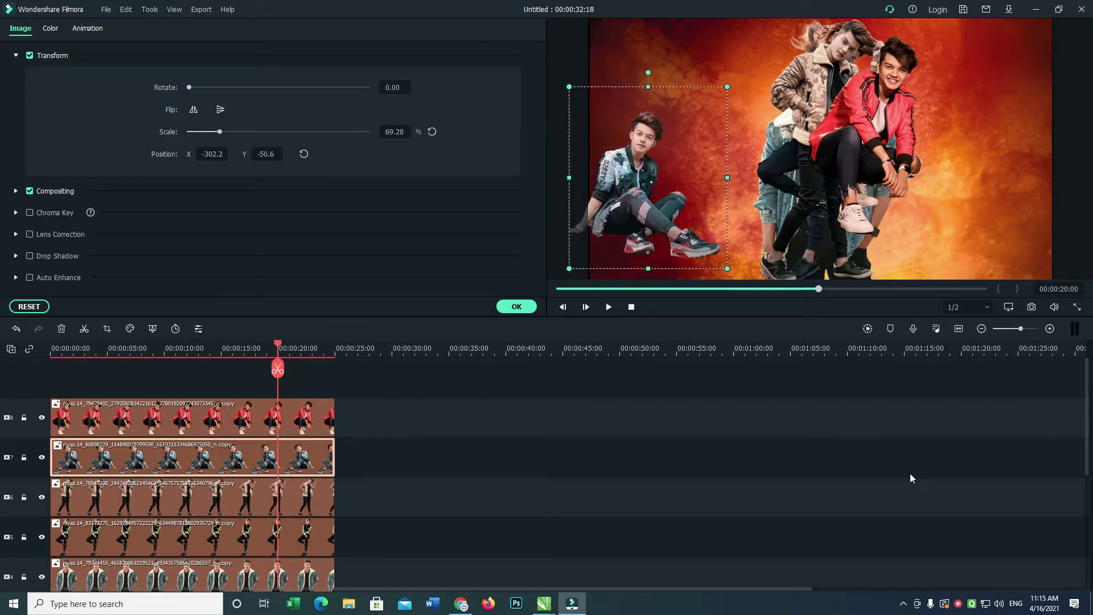
pyautogui.click(970, 609)
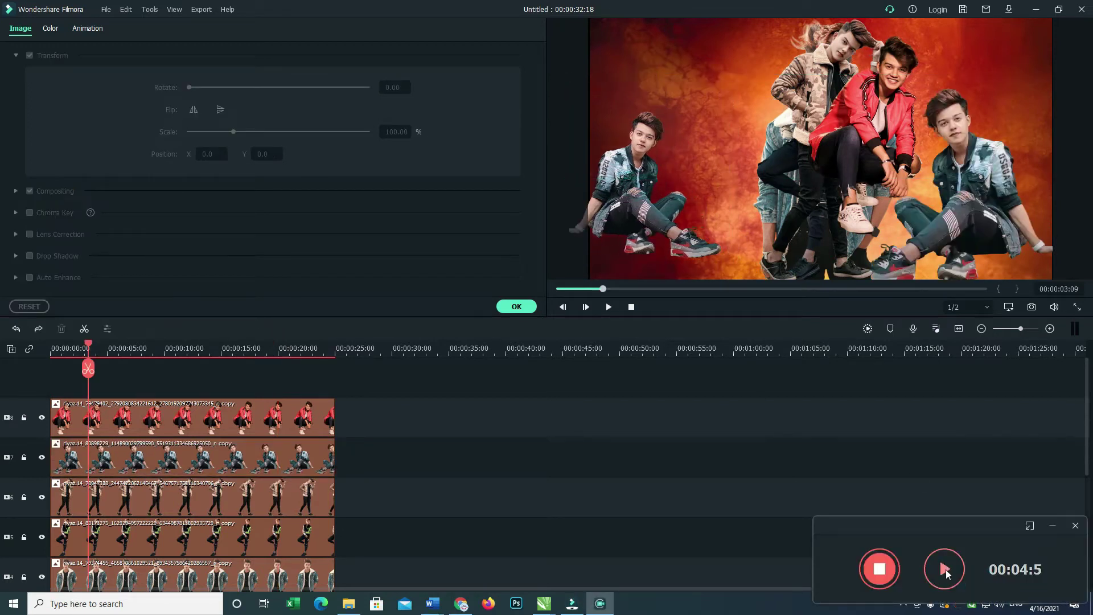
# Enlarge the denim-jacket figure with its corner handle and shift it up and left.
pyautogui.moveTo(643, 175); pyautogui.dragTo(648, 175)
pyautogui.moveTo(733, 270); pyautogui.dragTo(762, 299)
pyautogui.moveTo(689, 251); pyautogui.dragTo(701, 239)
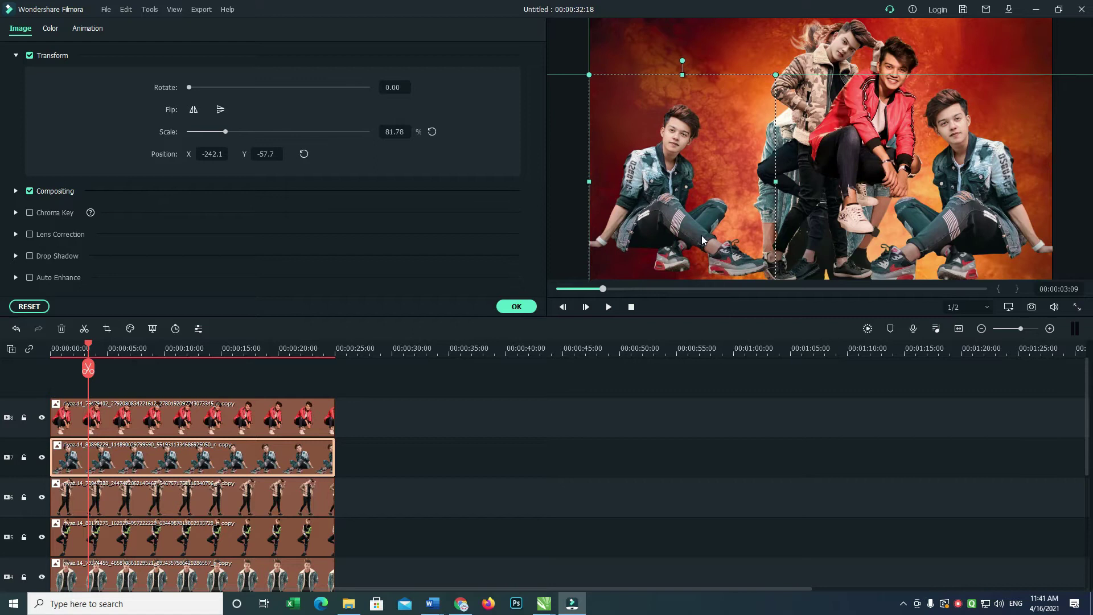
pyautogui.moveTo(773, 272); pyautogui.dragTo(789, 279)
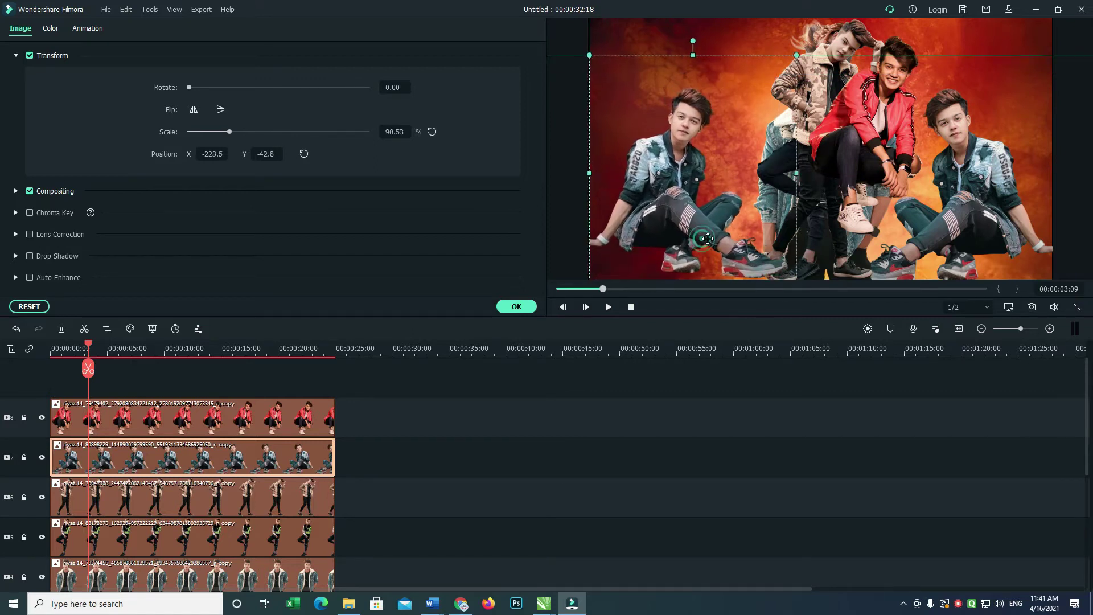
# Select the red-jacket clip on track 8, move it left, and hide tracks 4, 5 and 6.
pyautogui.click(215, 564)
pyautogui.click(196, 458)
pyautogui.click(199, 424)
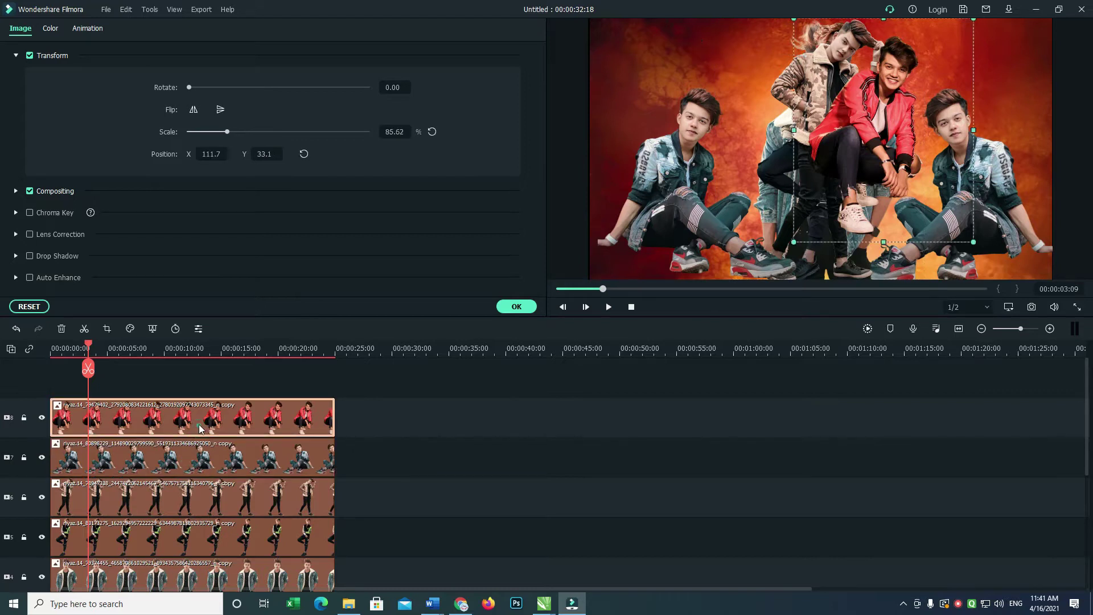
pyautogui.moveTo(834, 147); pyautogui.dragTo(726, 161)
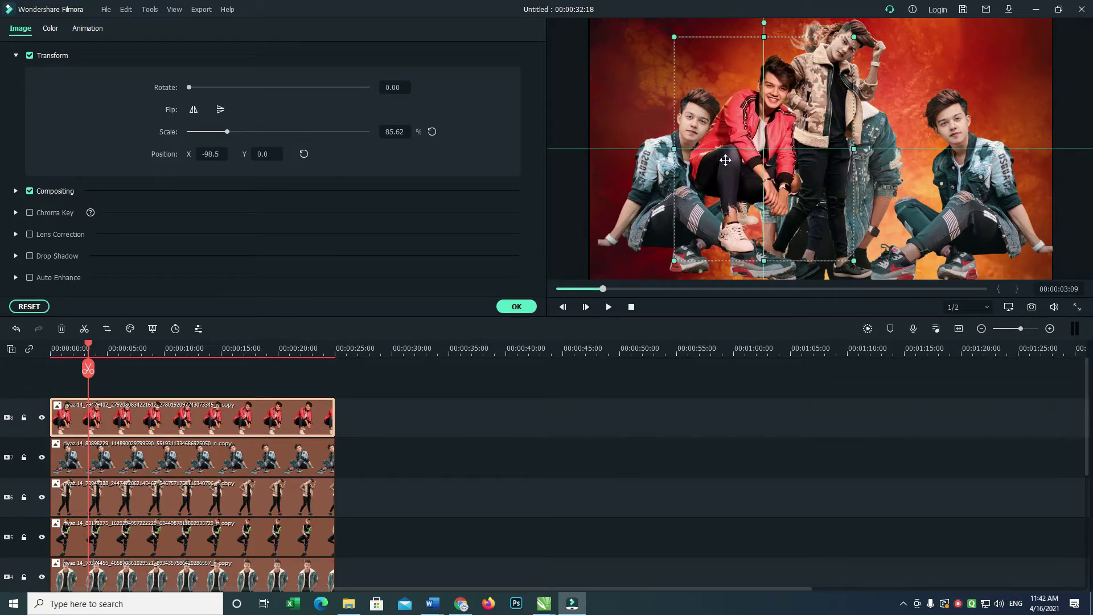
pyautogui.click(41, 497)
pyautogui.click(42, 536)
pyautogui.click(41, 576)
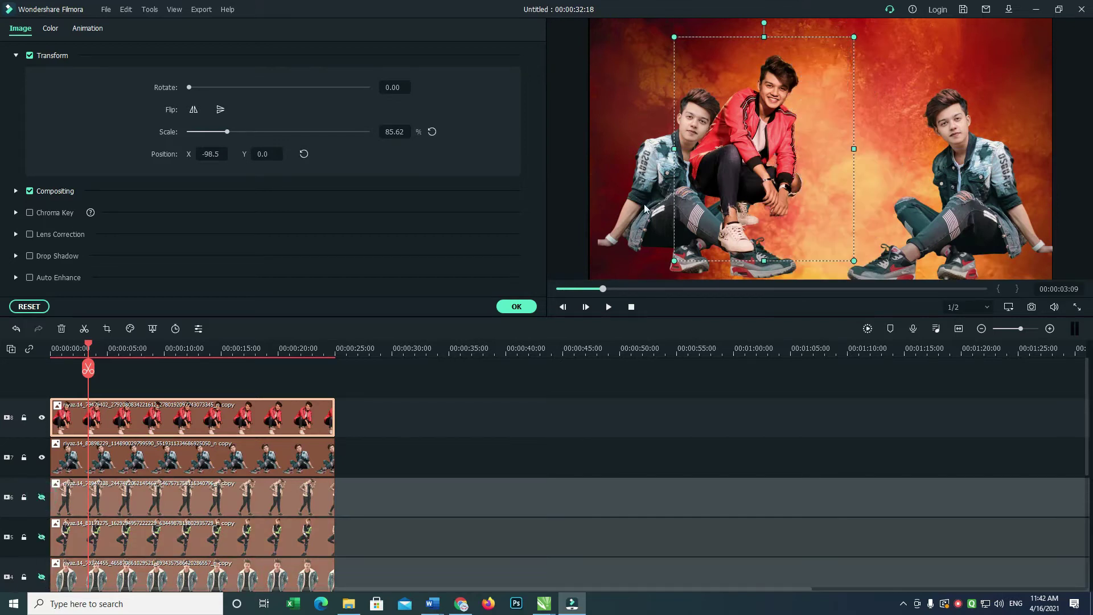
# Shrink the red-jacket figure to 66.01% and move it further left beside the denim figure.
pyautogui.moveTo(798, 130); pyautogui.dragTo(776, 112)
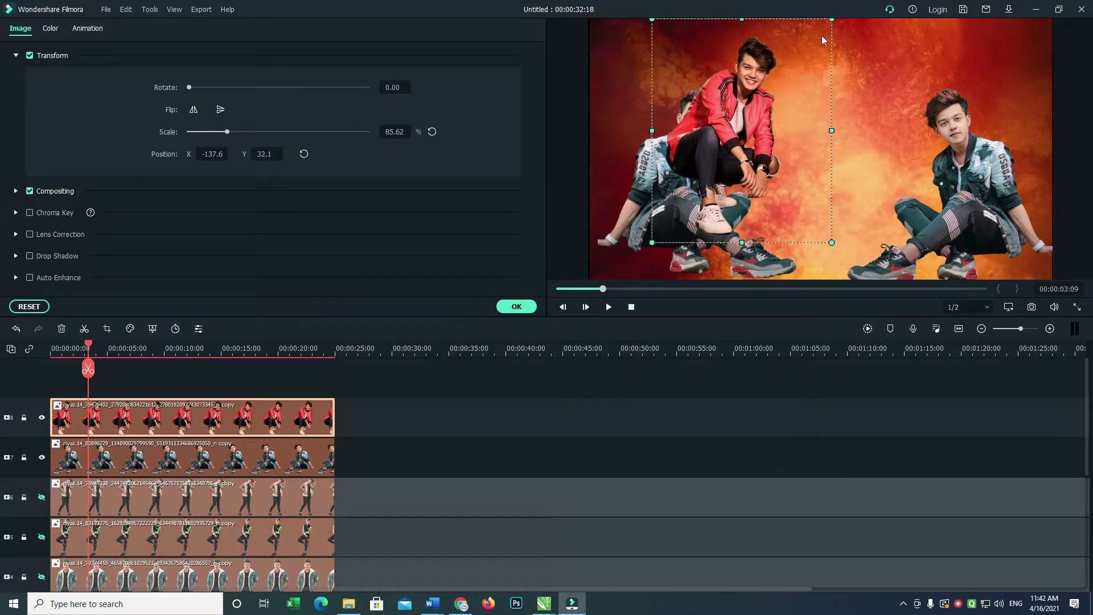
pyautogui.doubleClick(833, 13)
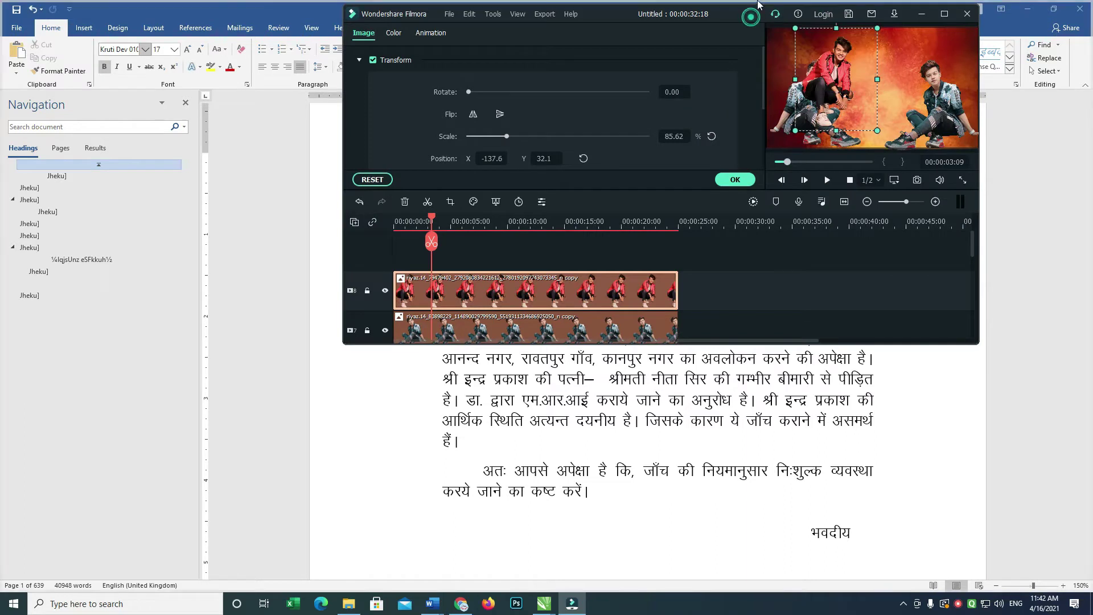
pyautogui.doubleClick(761, 14)
pyautogui.moveTo(831, 18); pyautogui.dragTo(791, 70)
pyautogui.moveTo(704, 130); pyautogui.dragTo(634, 131)
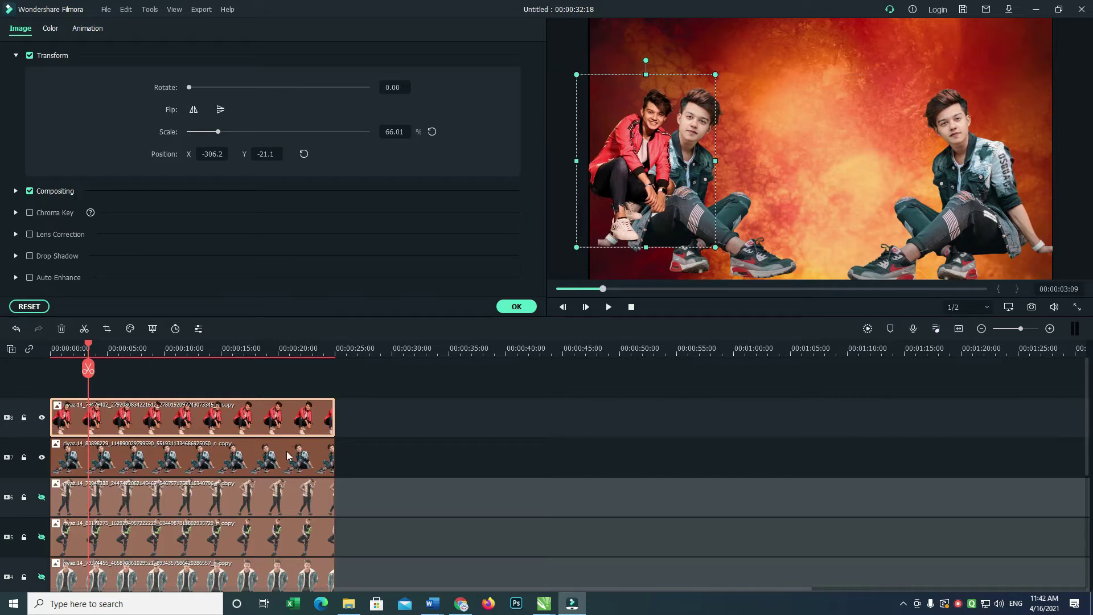
# Reorder the clips so the standing camouflage-jacket figure is on the top track.
pyautogui.moveTo(298, 456); pyautogui.dragTo(240, 387)
pyautogui.moveTo(232, 441); pyautogui.dragTo(215, 482)
pyautogui.moveTo(234, 418); pyautogui.dragTo(237, 455)
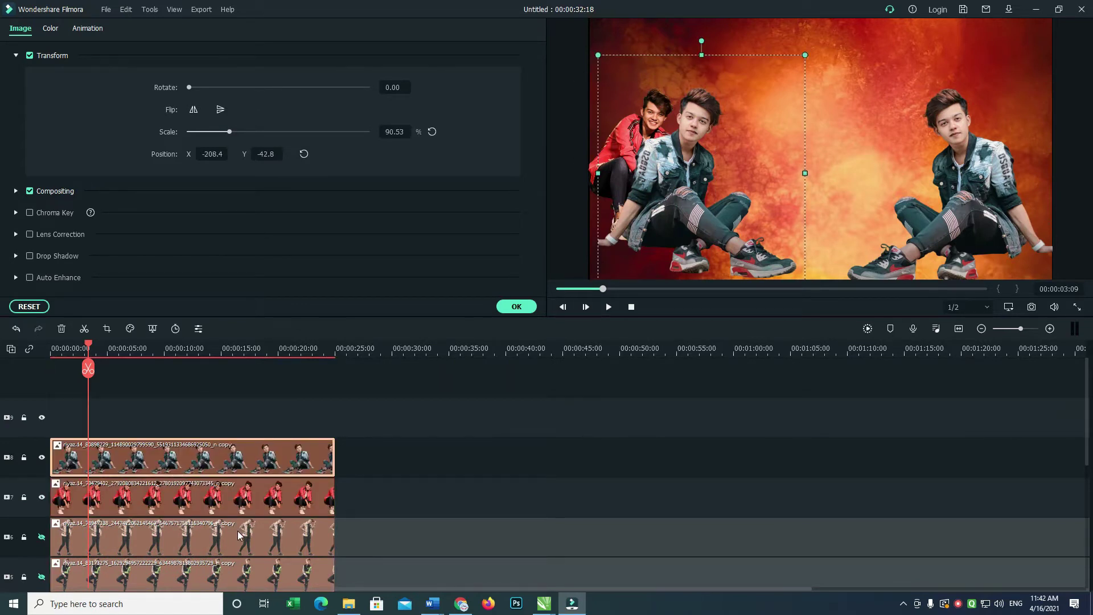
pyautogui.moveTo(241, 538); pyautogui.dragTo(251, 424)
# Tilt the standing figure to 352.30° and place it at X -153.2, Y -37.1.
pyautogui.click(266, 423)
pyautogui.moveTo(836, 112); pyautogui.dragTo(741, 119)
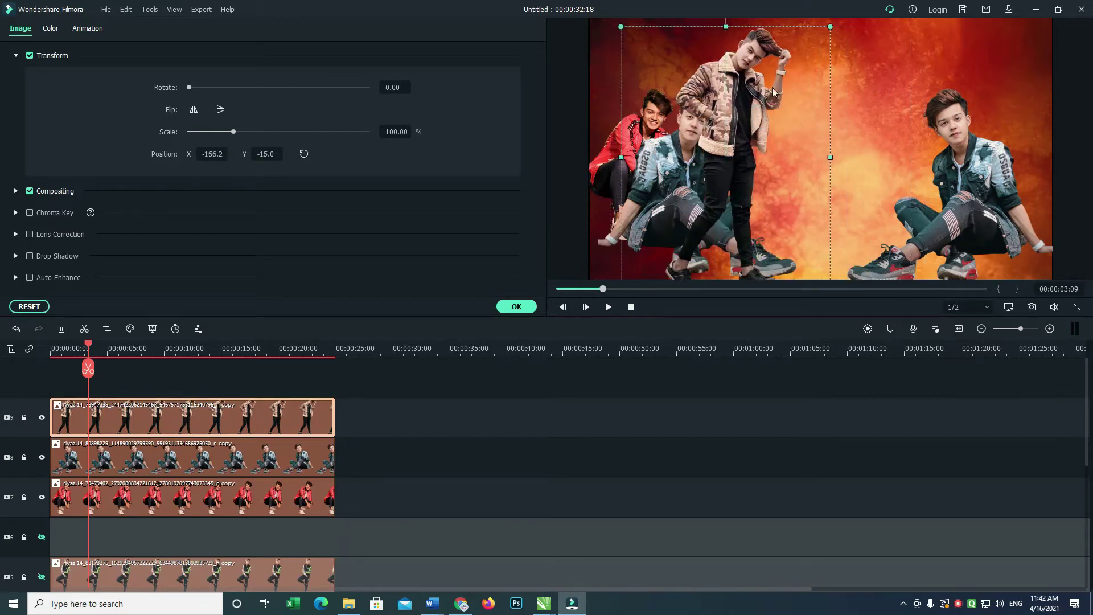
pyautogui.moveTo(733, 27); pyautogui.dragTo(708, 34)
pyautogui.moveTo(736, 107); pyautogui.dragTo(746, 85)
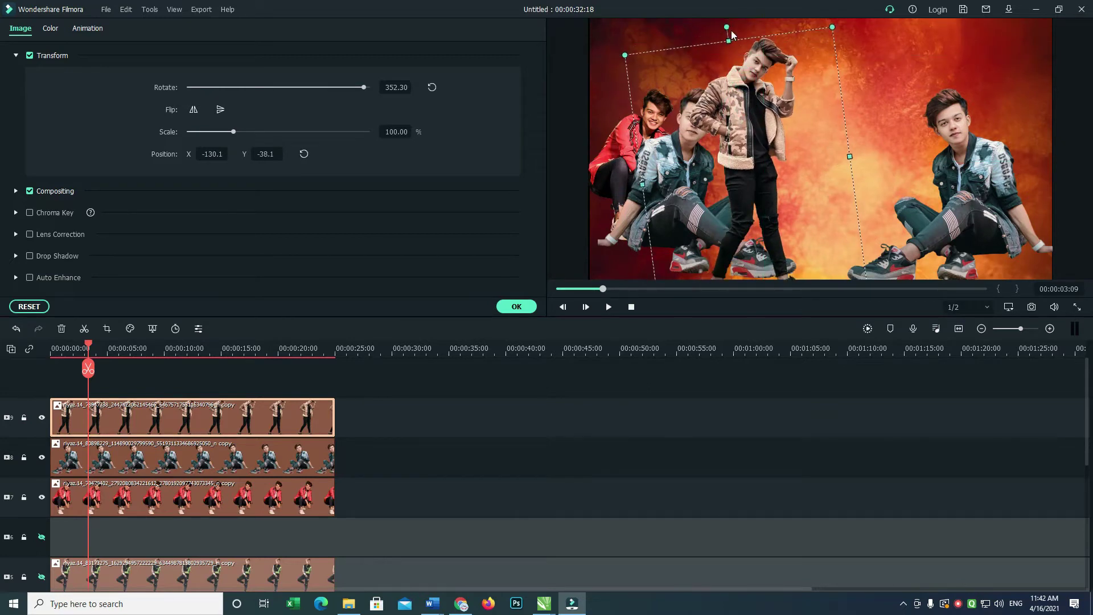
pyautogui.moveTo(768, 127); pyautogui.dragTo(755, 127)
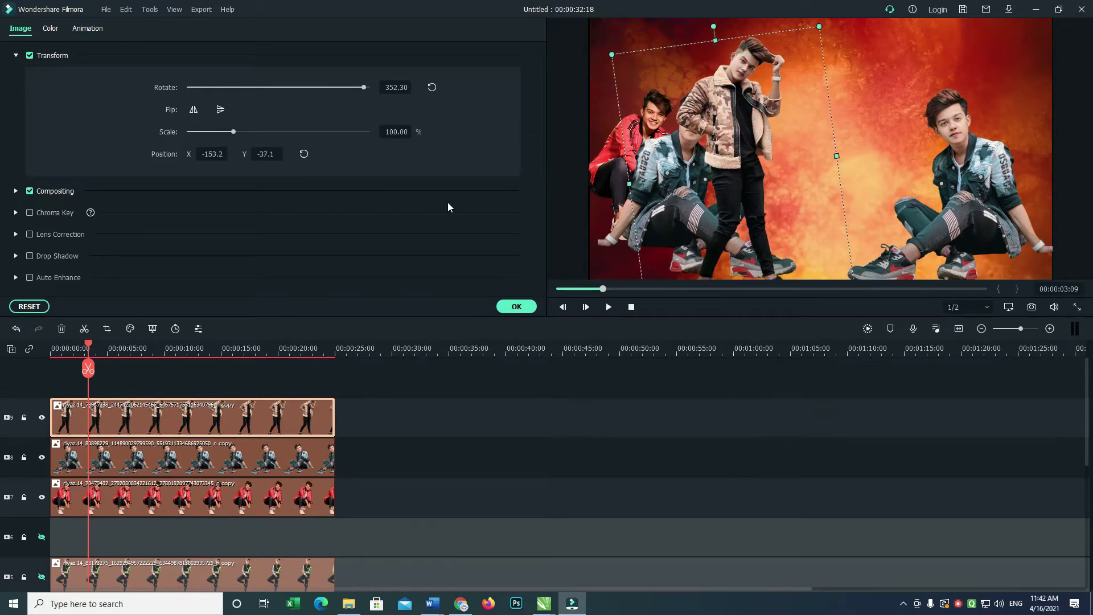
# Crop the standing figure with a Custom ratio to mid-thigh and trimmed sides, giving 729 × 861.
pyautogui.click(108, 330)
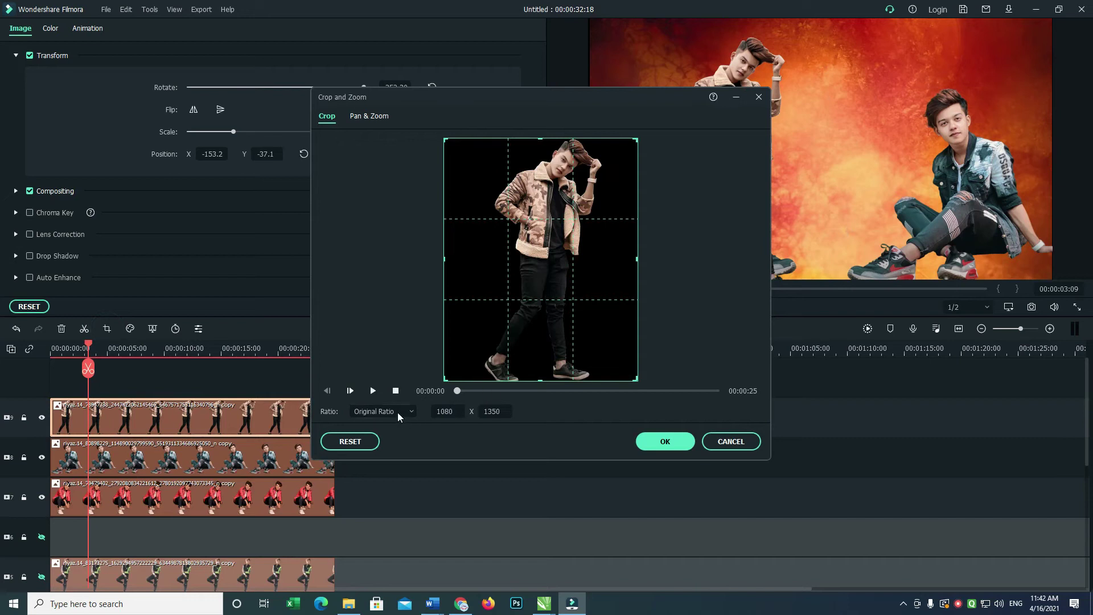
pyautogui.click(397, 412)
pyautogui.click(377, 524)
pyautogui.moveTo(540, 380); pyautogui.dragTo(543, 292)
pyautogui.moveTo(445, 218); pyautogui.dragTo(487, 215)
pyautogui.moveTo(636, 215); pyautogui.dragTo(630, 216)
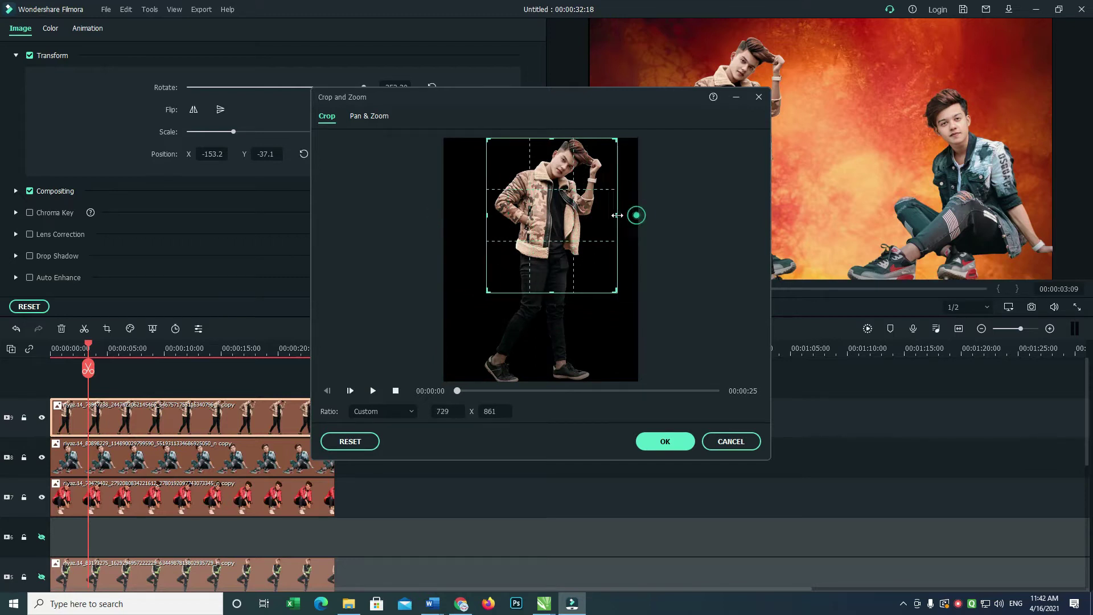
pyautogui.click(660, 442)
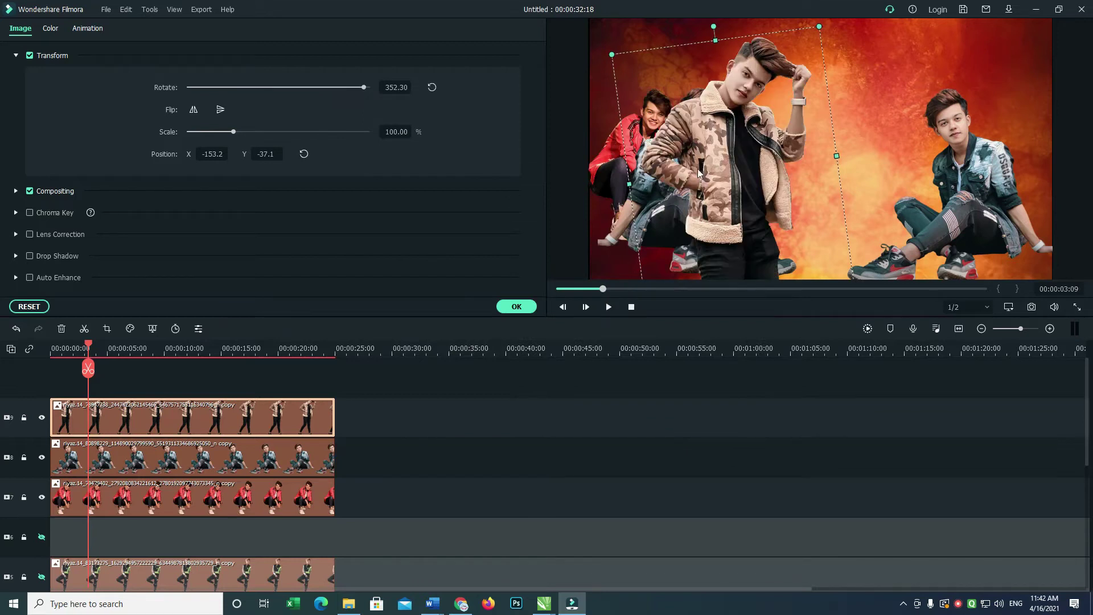
# Shrink and reposition the cropped standing figure and move its clip to the empty top track.
pyautogui.moveTo(611, 56); pyautogui.dragTo(649, 90)
pyautogui.moveTo(728, 147)
pyautogui.mouseDown()
pyautogui.moveTo(709, 121)
pyautogui.moveTo(717, 134)
pyautogui.mouseUp()
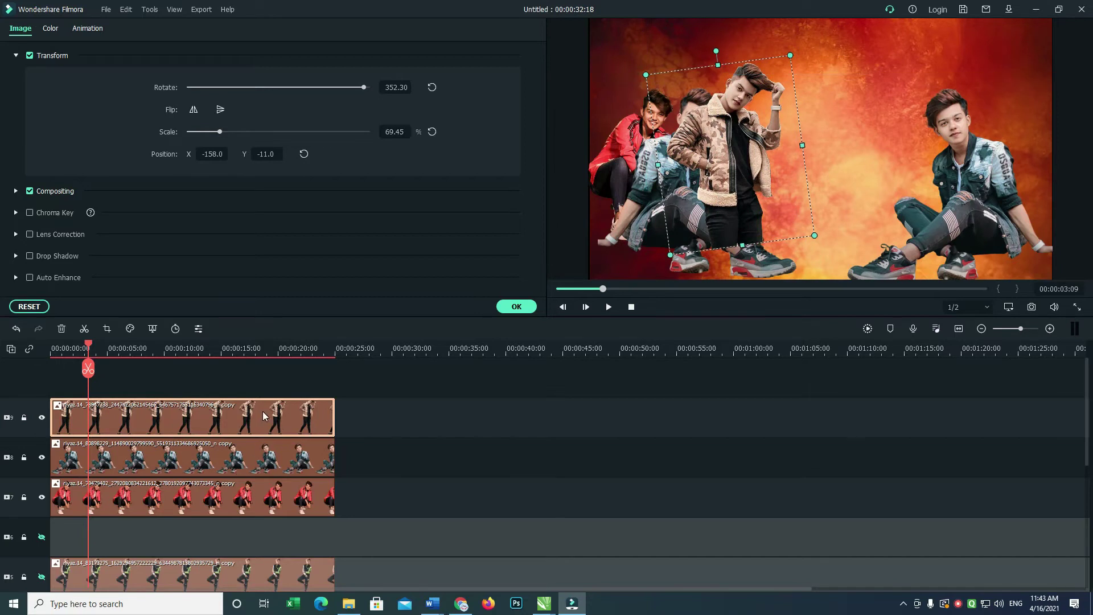
pyautogui.moveTo(262, 450); pyautogui.dragTo(249, 382)
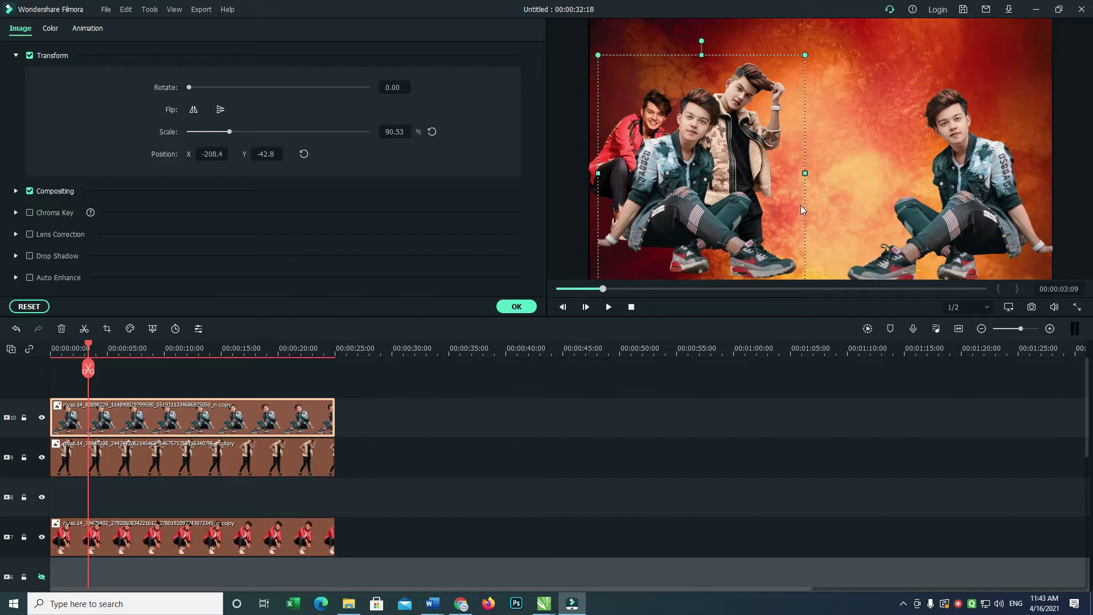
pyautogui.click(801, 54)
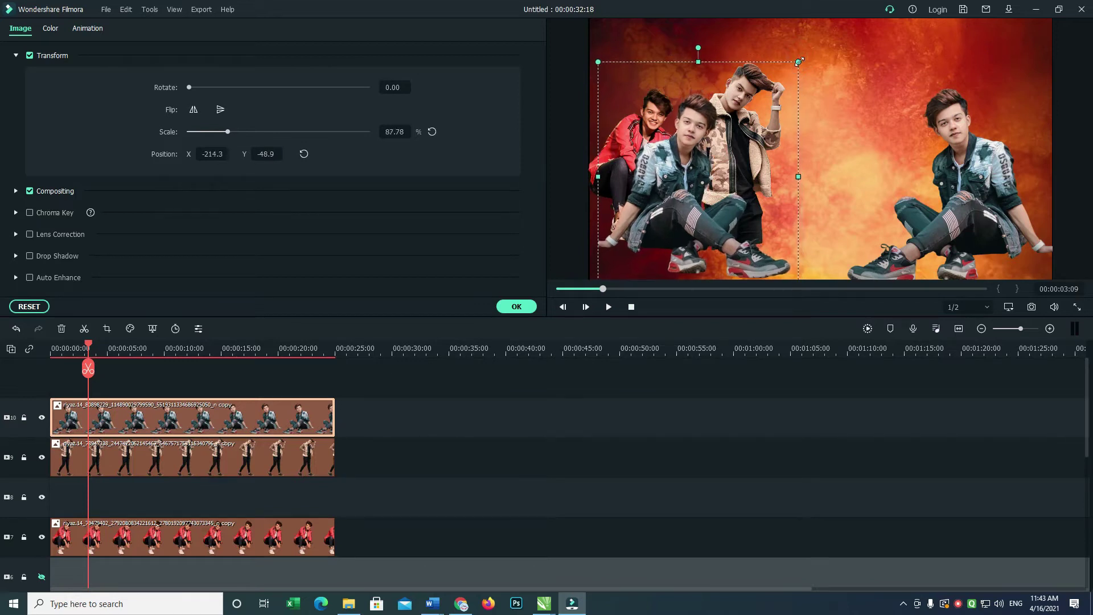
pyautogui.click(781, 54)
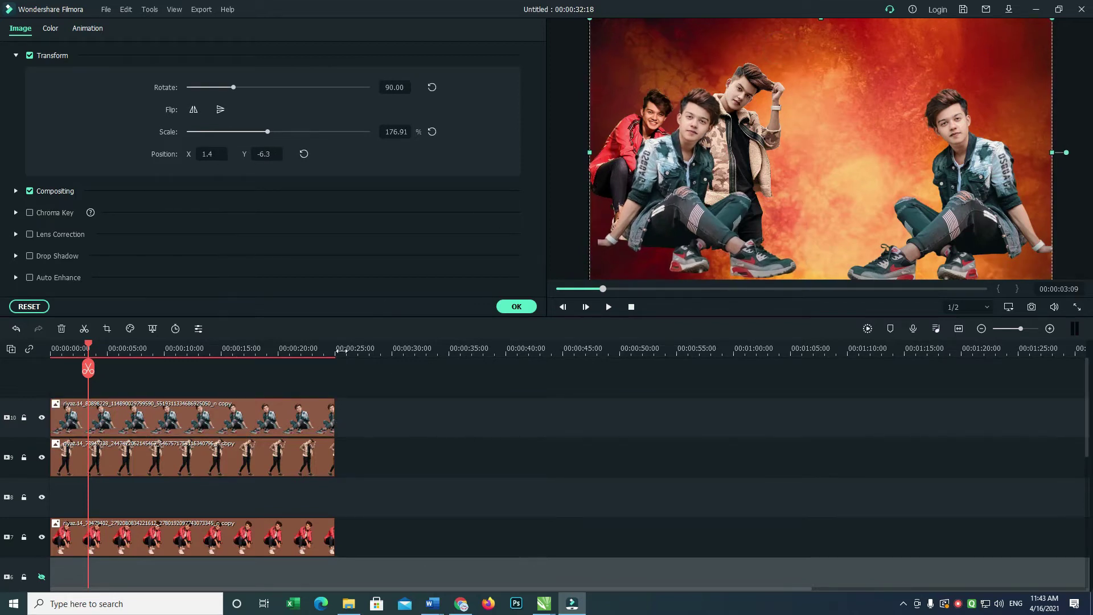
# Shrink the standing figure slightly, nudge it right and down, and tilt it counter-clockwise.
pyautogui.click(289, 451)
pyautogui.moveTo(790, 56); pyautogui.dragTo(733, 64)
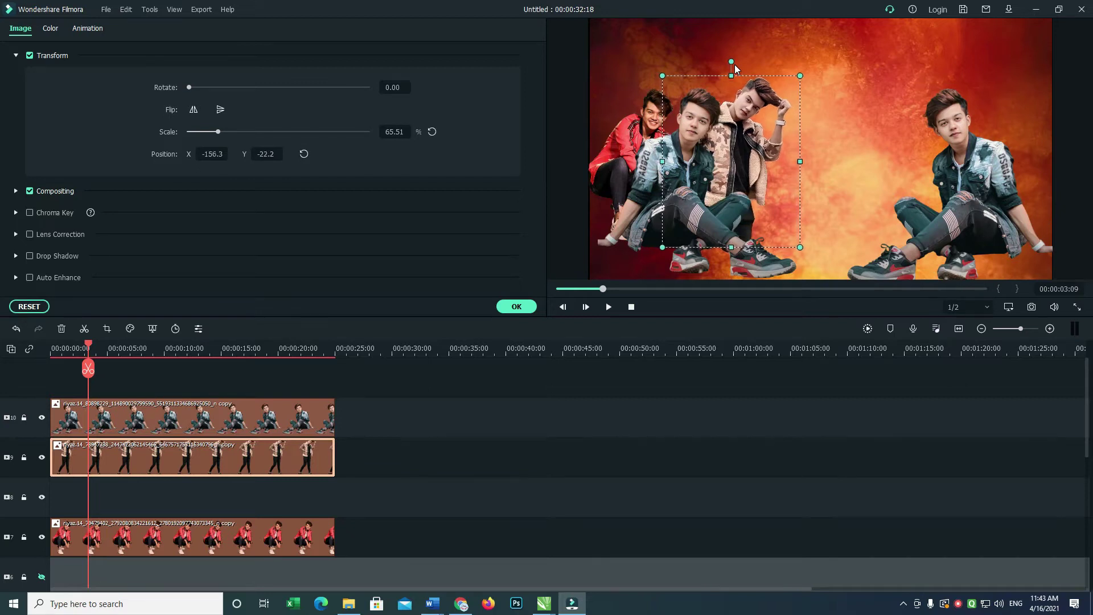
pyautogui.press('Right')
pyautogui.press('Right')
pyautogui.press('Right')
pyautogui.press('Right')
pyautogui.press('Right')
pyautogui.press('Right')
pyautogui.press('Right')
pyautogui.press('Down')
pyautogui.press('Down')
pyautogui.press('Down')
pyautogui.press('Down')
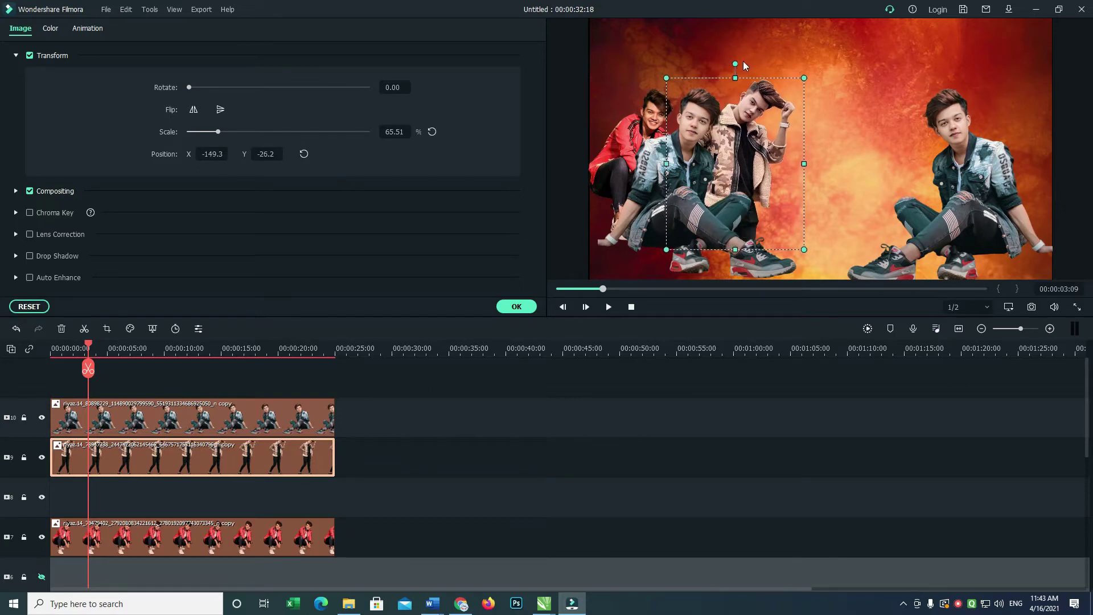
pyautogui.moveTo(736, 63); pyautogui.dragTo(729, 61)
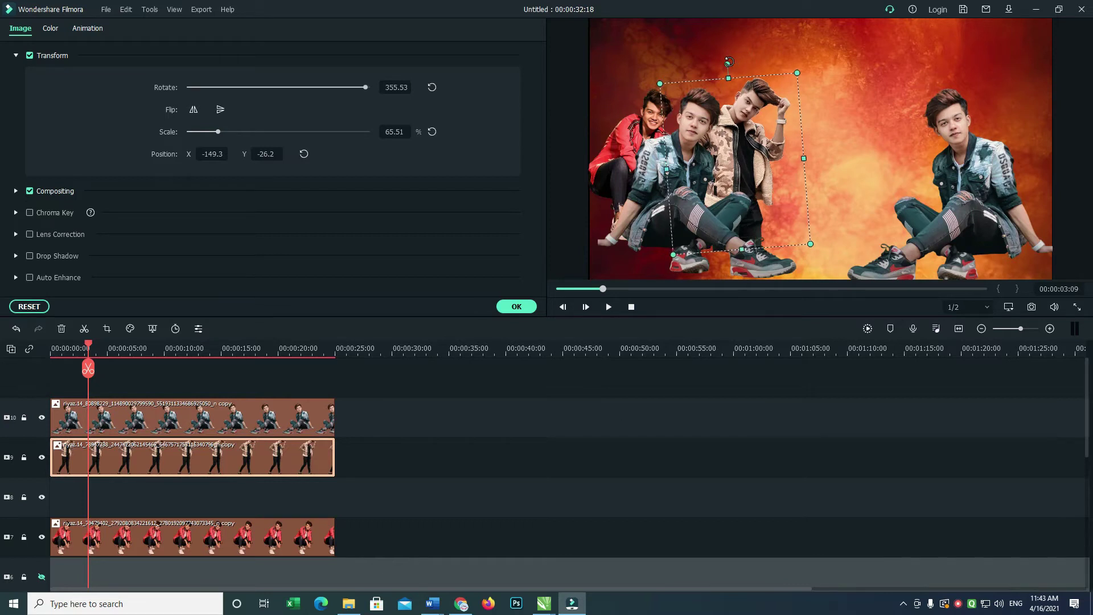
# Select the red-jacket figure and tilt it slightly with the rotate handle.
pyautogui.click(709, 126)
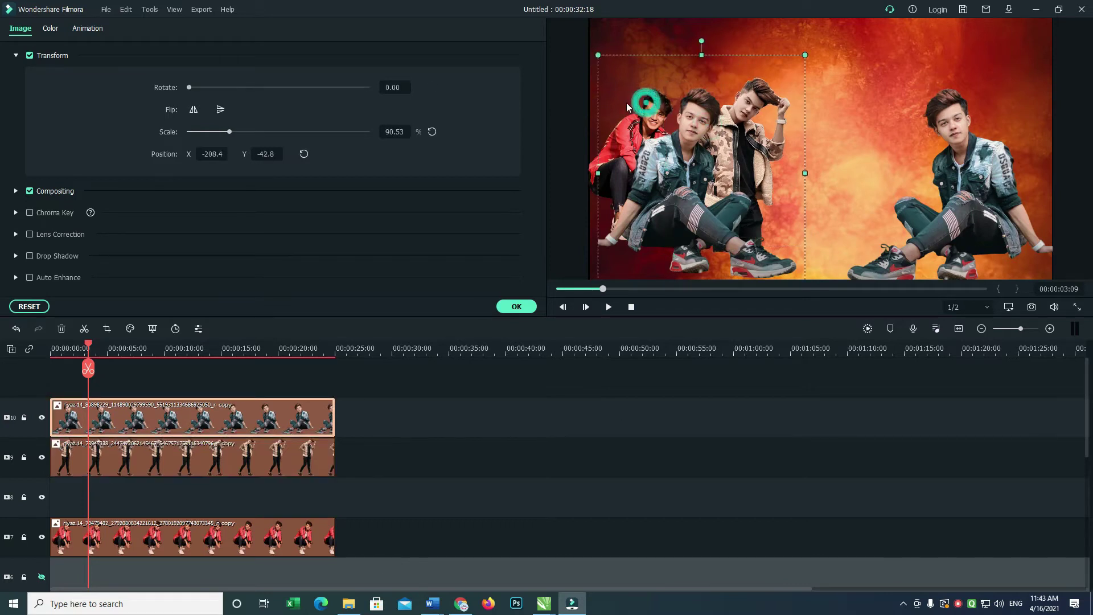
pyautogui.click(593, 125)
pyautogui.moveTo(647, 61); pyautogui.dragTo(627, 60)
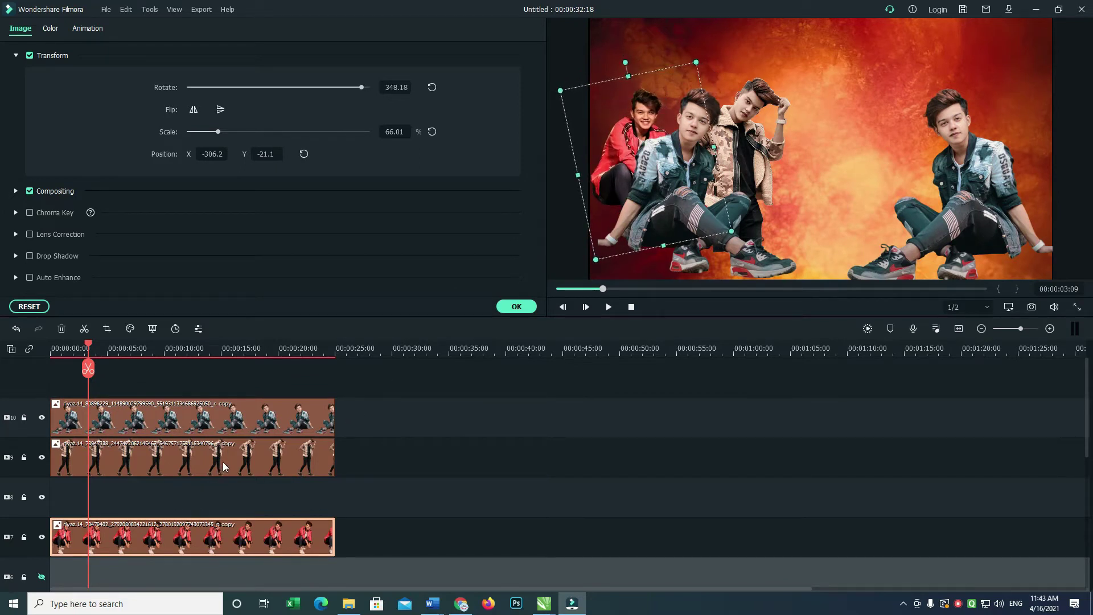
# Move the red-jacket clip up one track, unhide track 5 and move its clip to track 10.
pyautogui.moveTo(1082, 370)
pyautogui.mouseDown()
pyautogui.moveTo(1082, 398)
pyautogui.moveTo(1082, 371)
pyautogui.mouseUp()
pyautogui.scroll(-2, 699, 443)
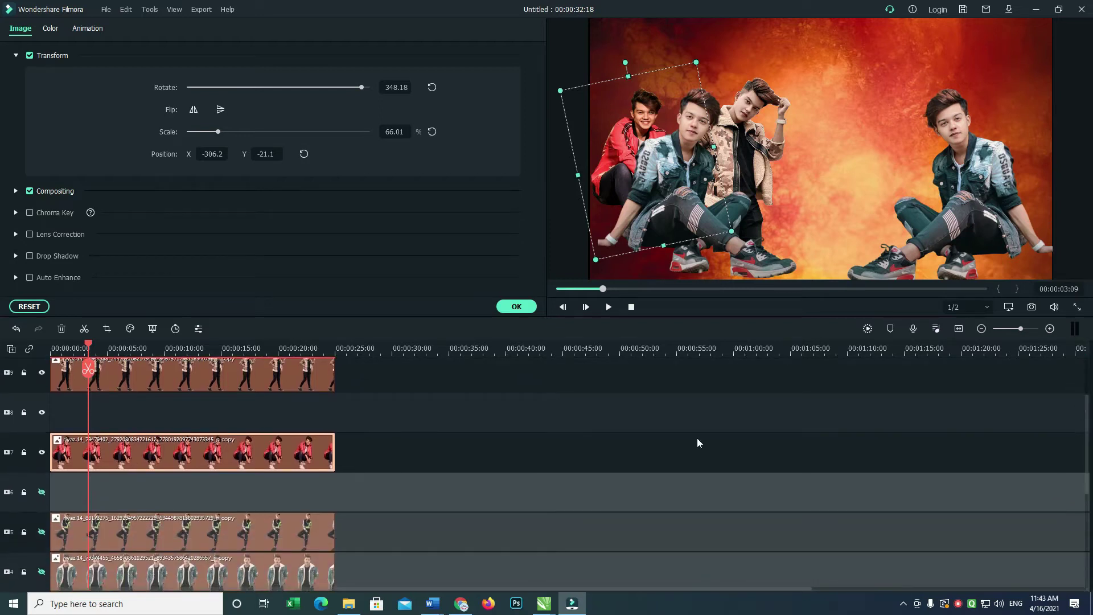
pyautogui.moveTo(141, 448); pyautogui.dragTo(166, 411)
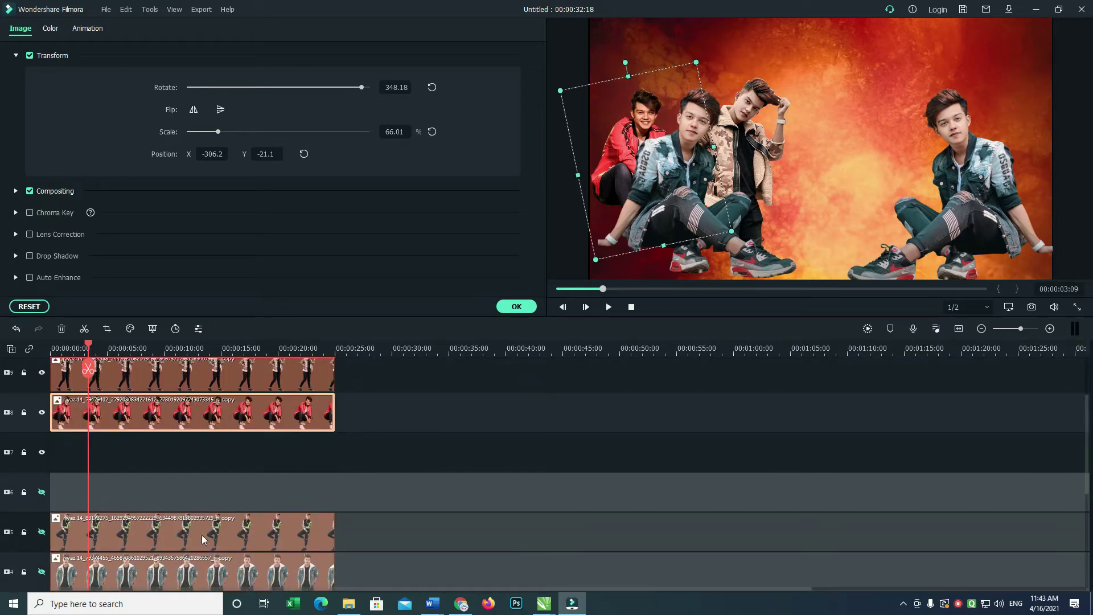
pyautogui.click(41, 532)
pyautogui.moveTo(177, 538); pyautogui.dragTo(133, 438)
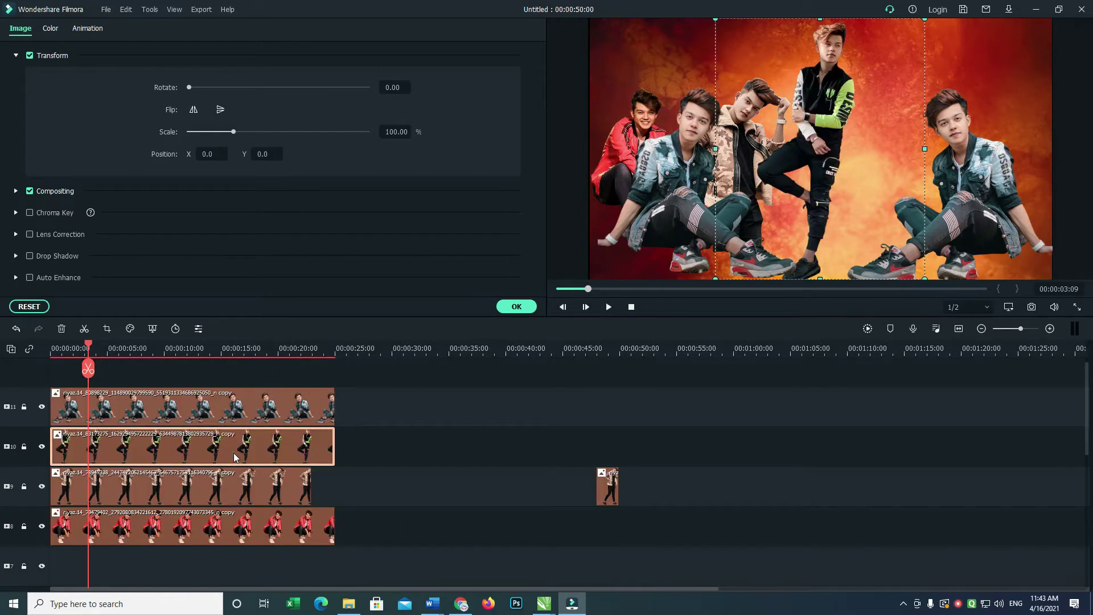
# Crop the green-sleeved figure with a Custom ratio, removing the legs and narrowing both sides.
pyautogui.click(107, 328)
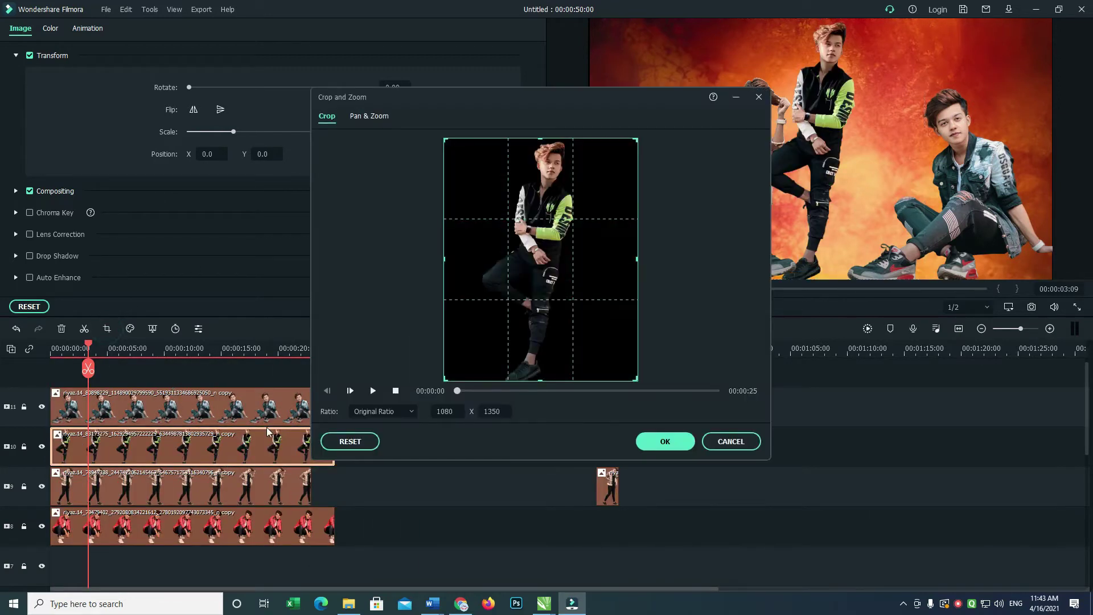
pyautogui.click(399, 415)
pyautogui.click(402, 520)
pyautogui.moveTo(540, 380); pyautogui.dragTo(542, 289)
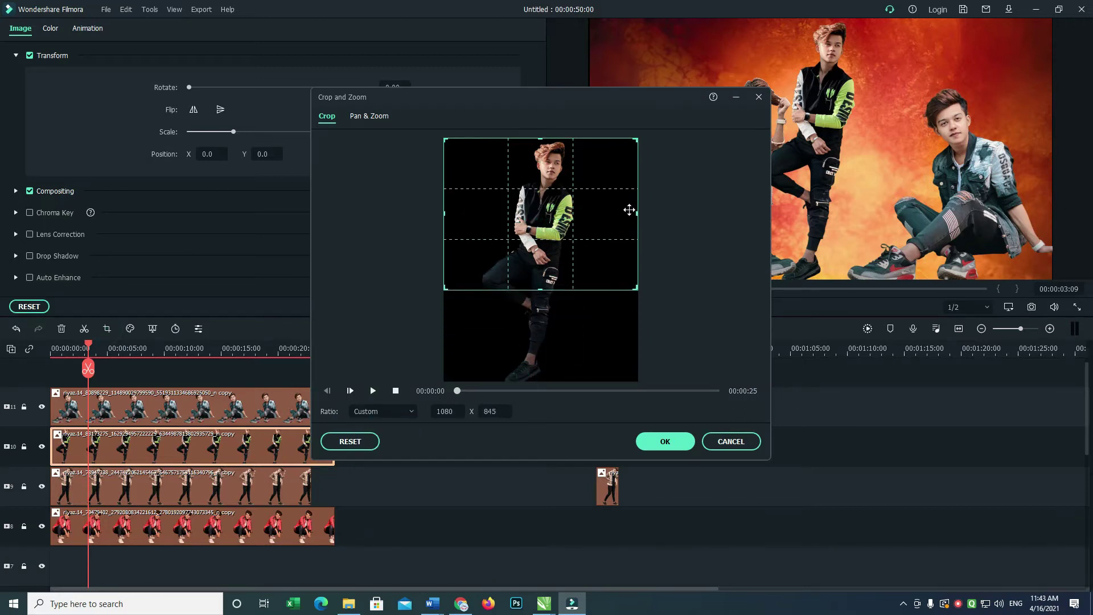
pyautogui.moveTo(638, 214); pyautogui.dragTo(592, 213)
pyautogui.moveTo(446, 214); pyautogui.dragTo(484, 214)
pyautogui.click(665, 442)
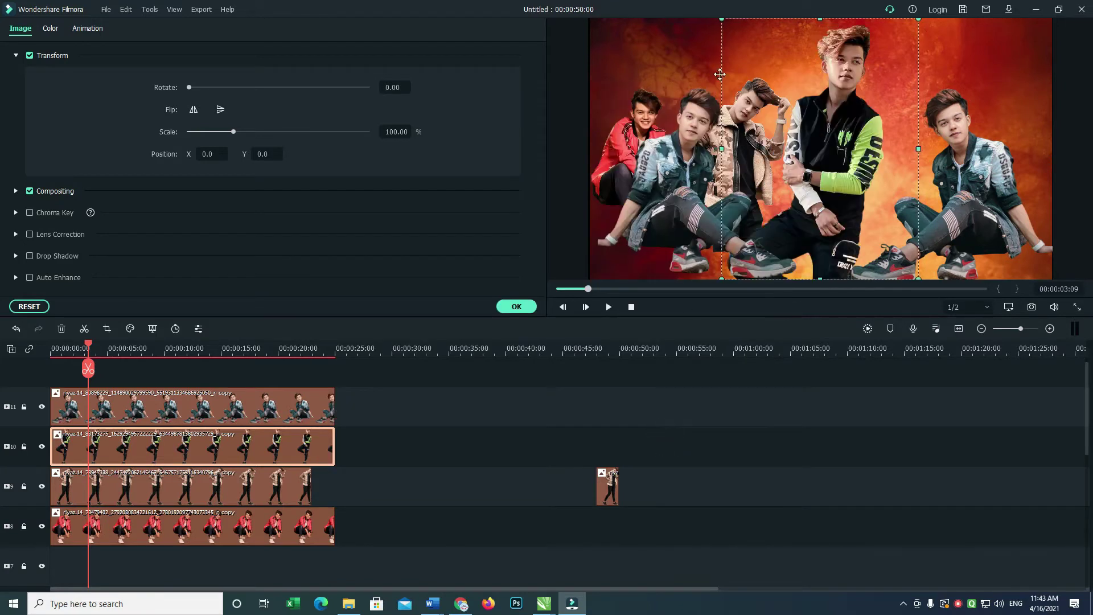
# Scale the green-sleeved figure to 68.75%, tilt it to 354.29° at upper left, and delete the stray track 9 clip.
pyautogui.moveTo(721, 19); pyautogui.dragTo(757, 63)
pyautogui.moveTo(851, 151); pyautogui.dragTo(716, 81)
pyautogui.moveTo(705, 83); pyautogui.dragTo(694, 83)
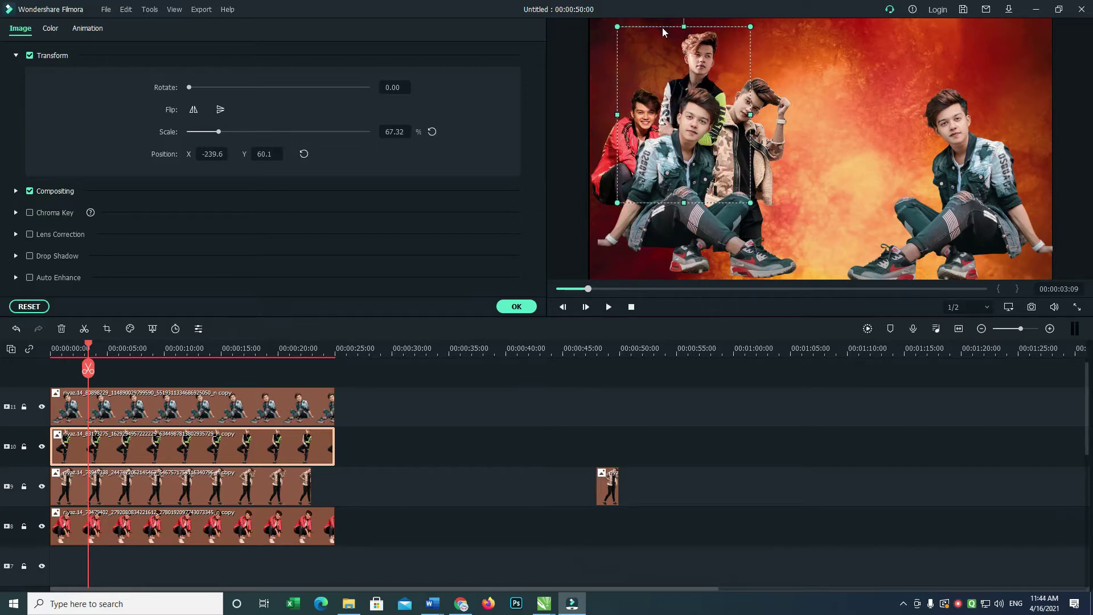
pyautogui.moveTo(663, 26)
pyautogui.mouseDown()
pyautogui.moveTo(664, 37)
pyautogui.moveTo(673, 25)
pyautogui.mouseUp()
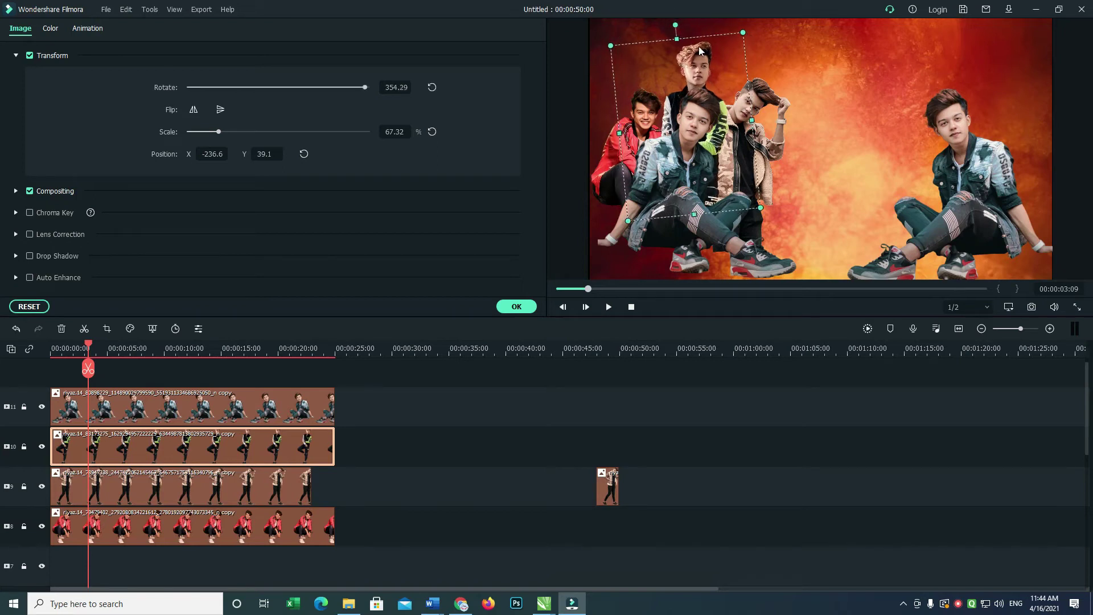
pyautogui.moveTo(743, 34); pyautogui.dragTo(713, 28)
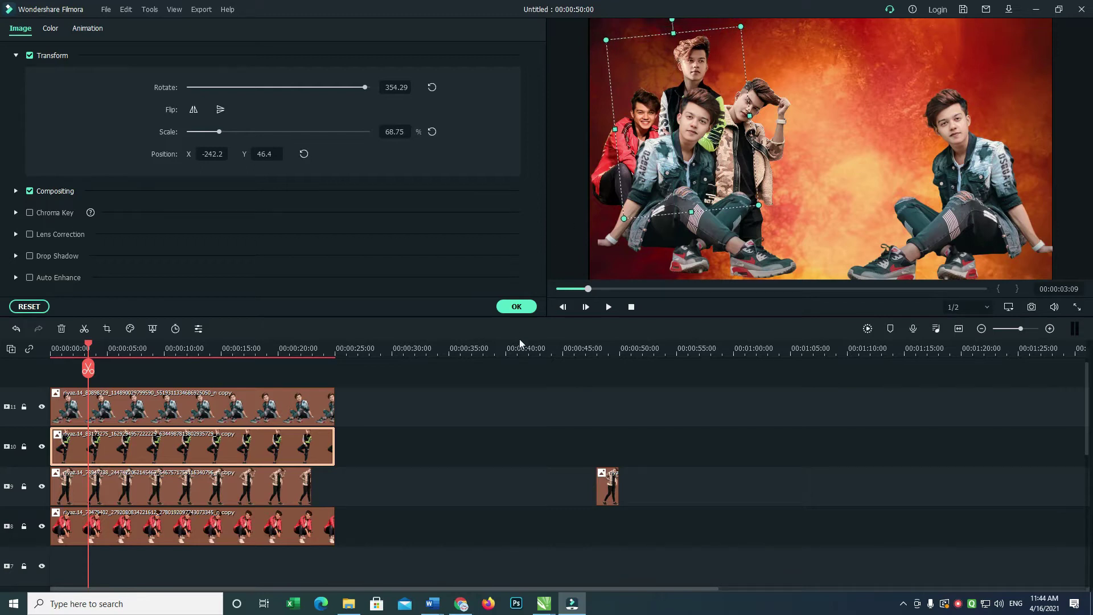
pyautogui.click(615, 494)
pyautogui.press('Delete')
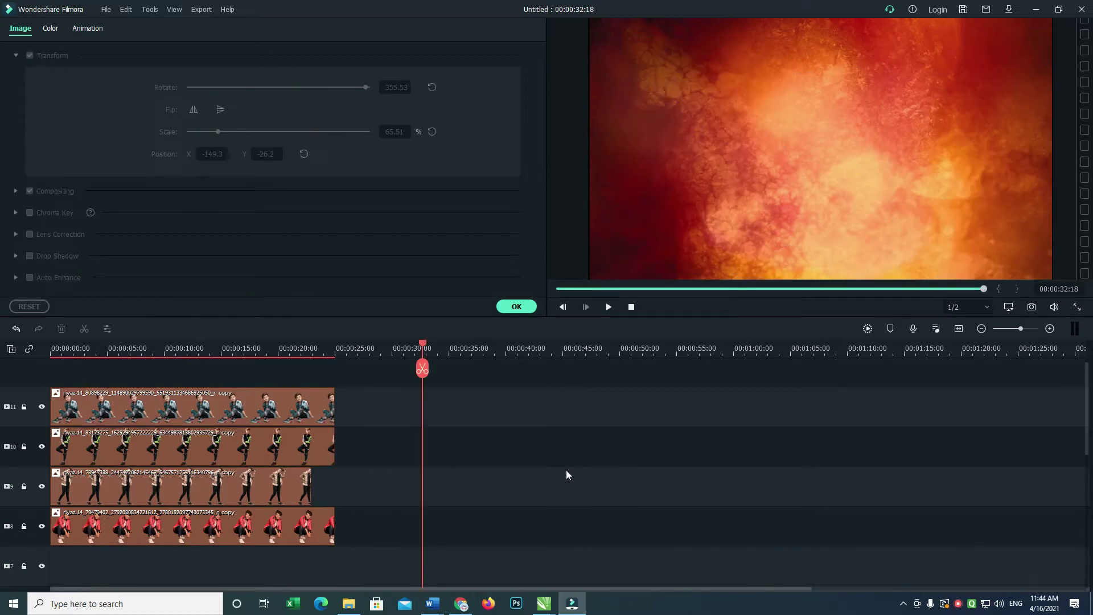
# Fit the project in the timeline, unhide track 4, and move the track 3 figure to the frame's right edge.
pyautogui.moveTo(424, 344); pyautogui.dragTo(198, 345)
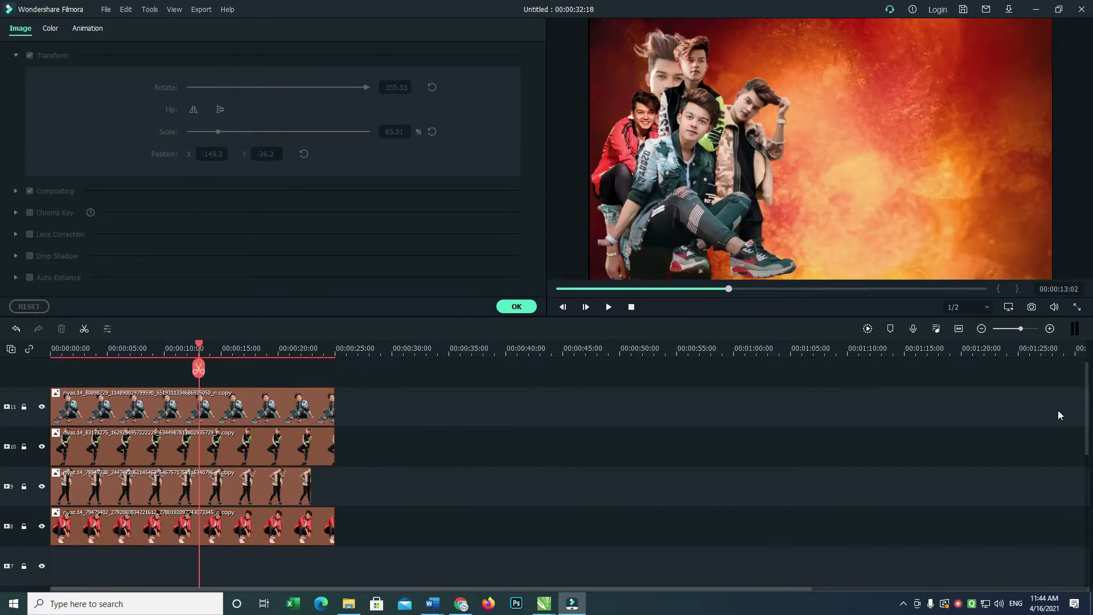
pyautogui.moveTo(1088, 388); pyautogui.dragTo(1081, 393)
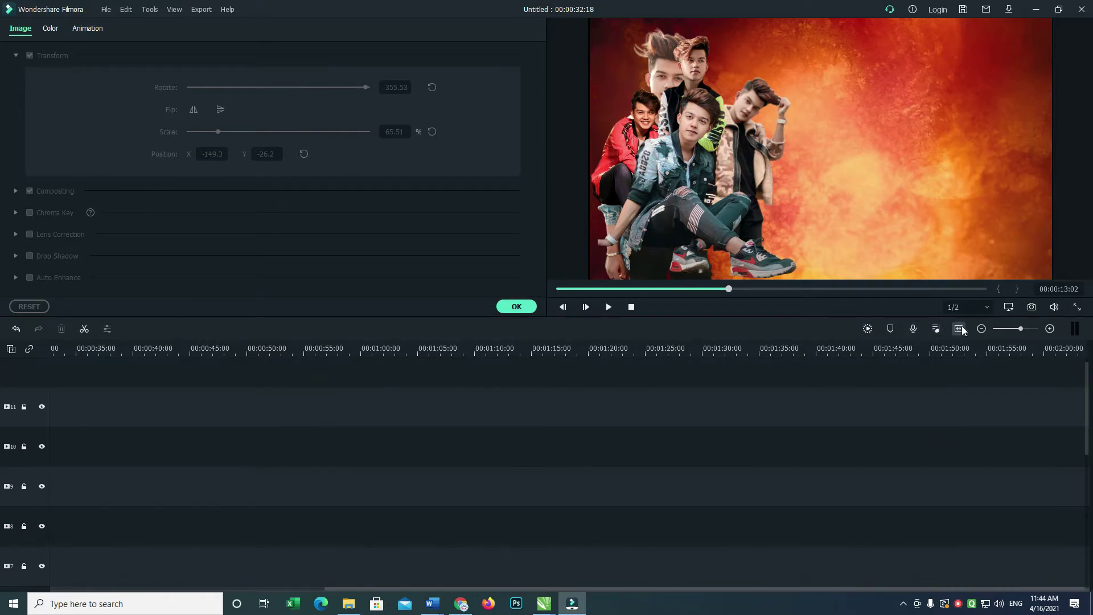
pyautogui.click(938, 328)
pyautogui.click(922, 443)
pyautogui.moveTo(1086, 385); pyautogui.dragTo(1088, 478)
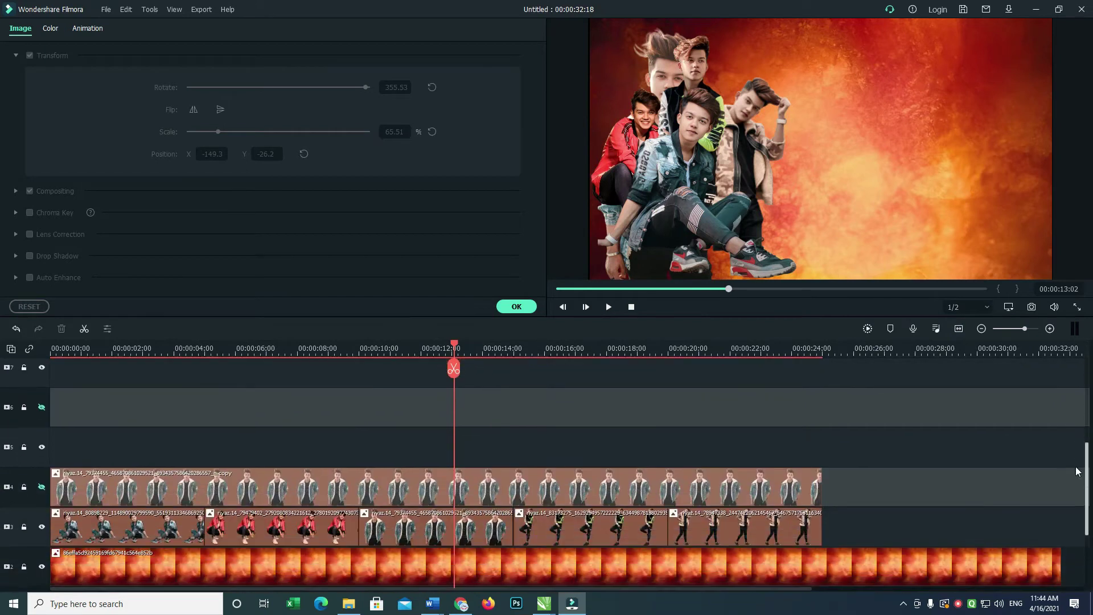
pyautogui.click(40, 484)
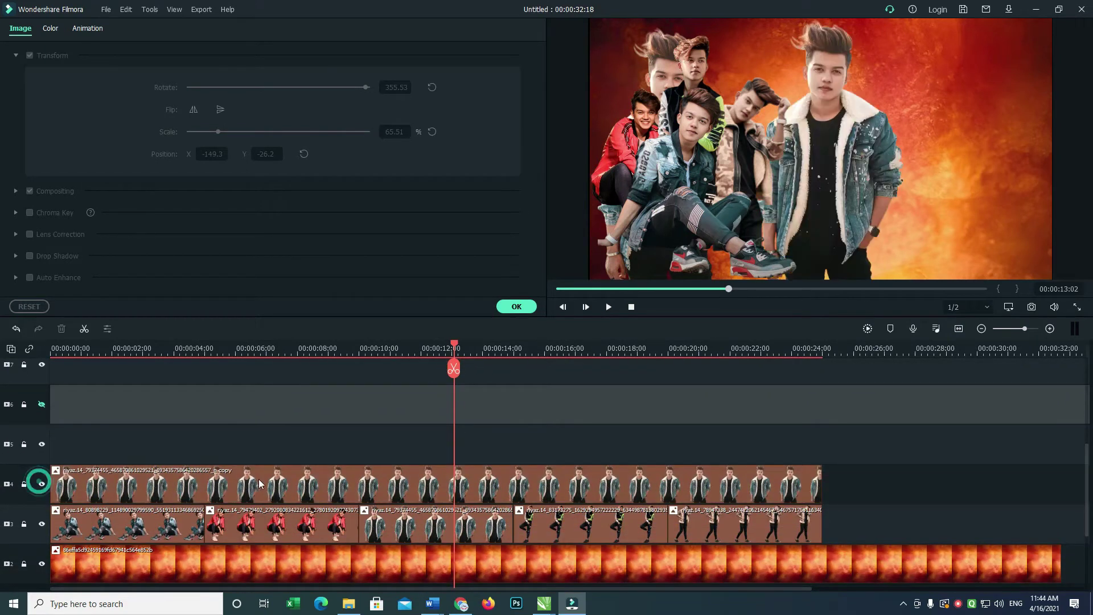
pyautogui.click(258, 481)
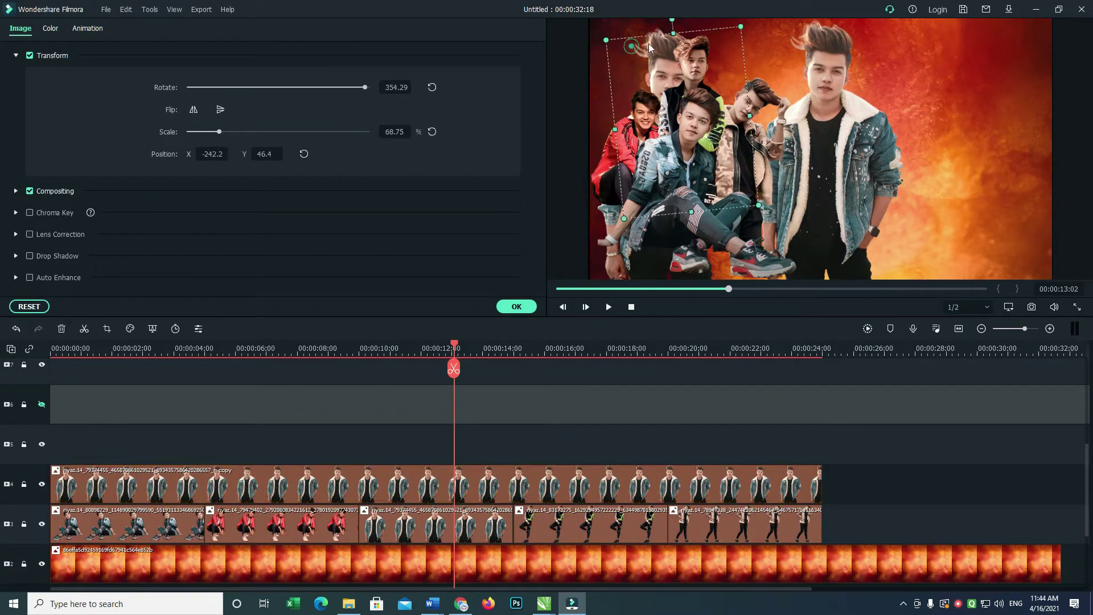
pyautogui.hotkey('ctrl', 'z')
pyautogui.click(629, 38)
pyautogui.moveTo(765, 38); pyautogui.dragTo(1092, 50)
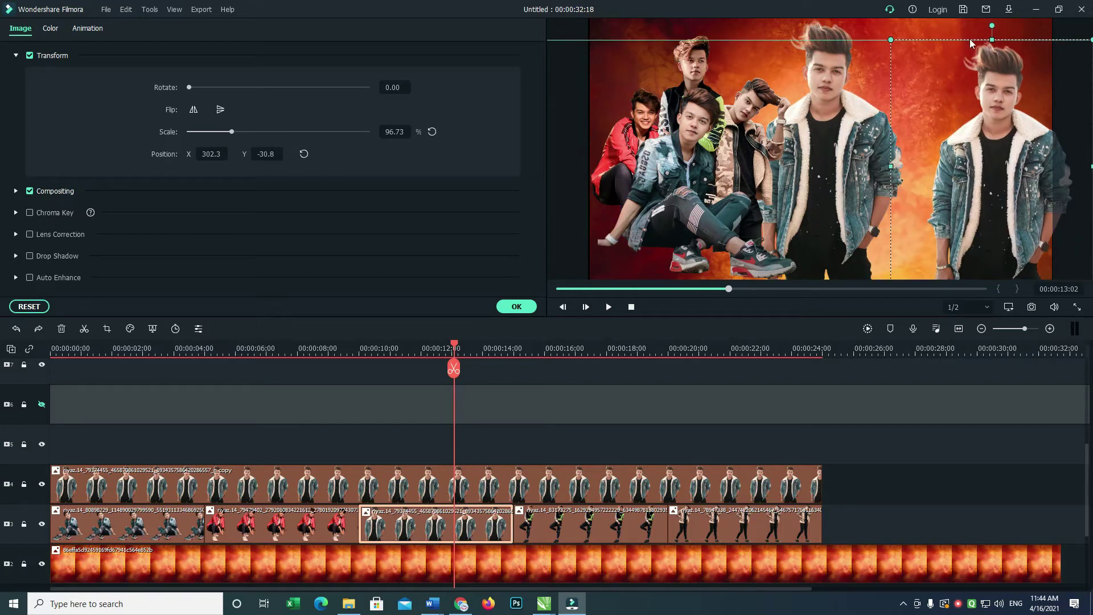
# Scale the fur-collar figure to 71.02%, tilt it 15.58° and place it at X -187.5, Y 46.6.
pyautogui.click(403, 488)
pyautogui.click(402, 484)
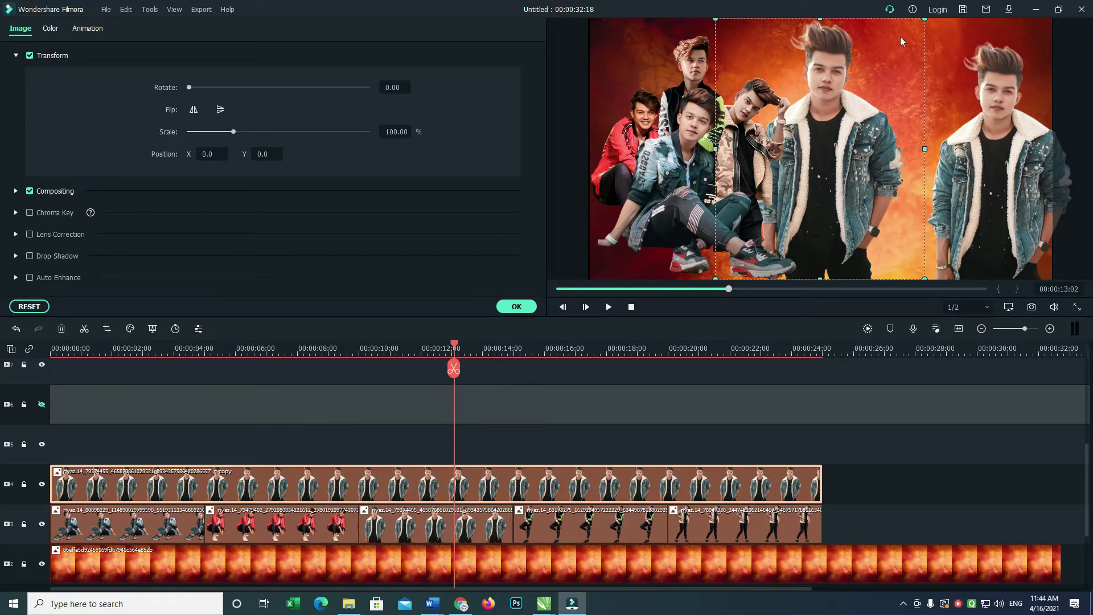
pyautogui.moveTo(925, 20); pyautogui.dragTo(820, 83)
pyautogui.moveTo(832, 122); pyautogui.dragTo(759, 67)
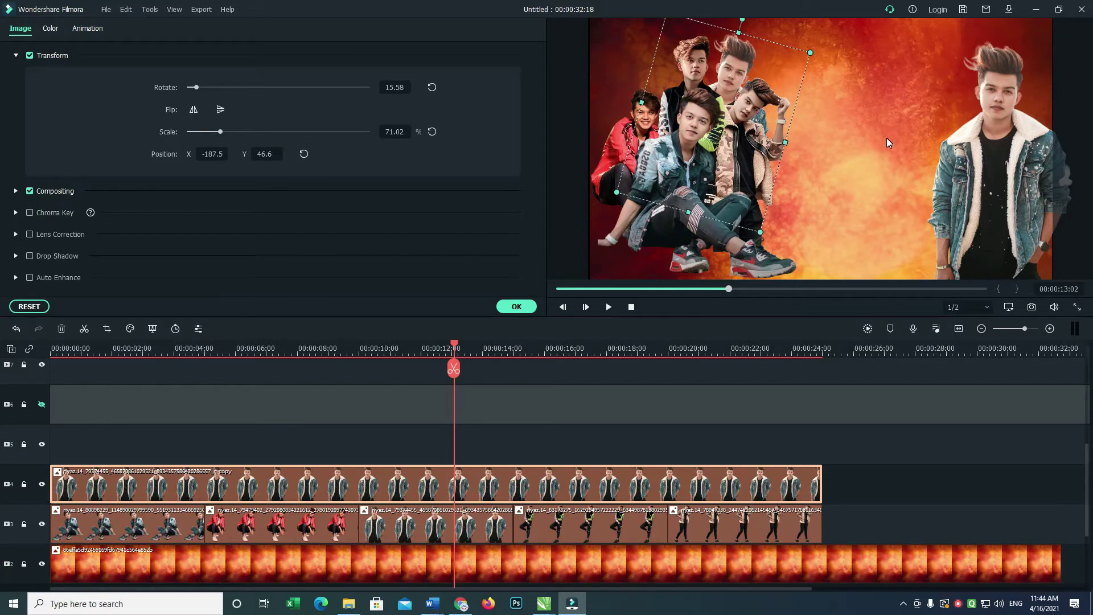
pyautogui.moveTo(456, 348); pyautogui.dragTo(47, 419)
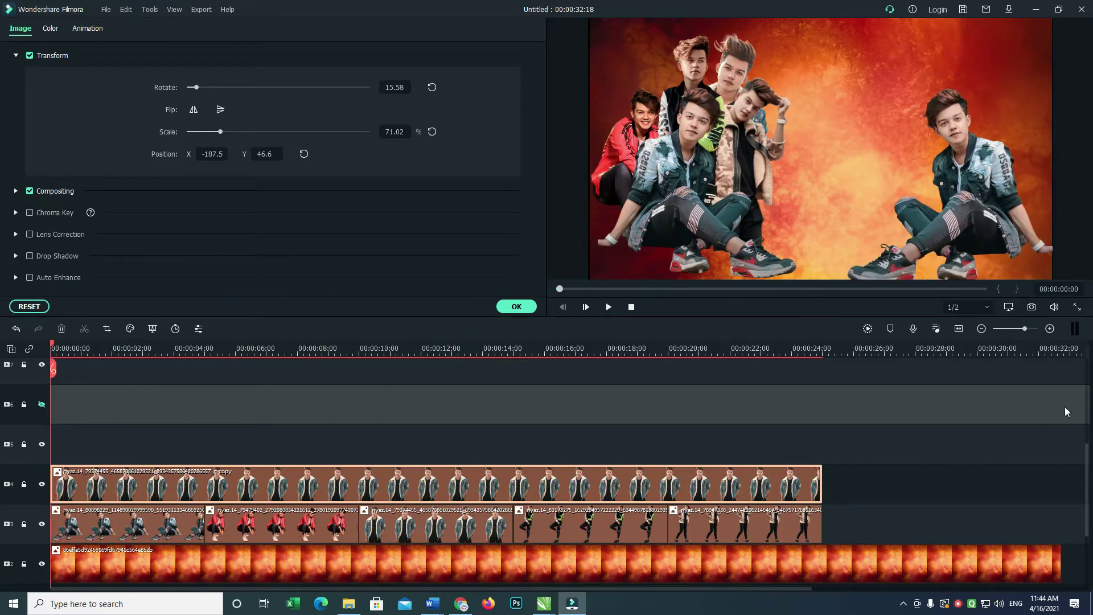
# Extend the track 9 clip's right edge so it ends with the others at about 24 s.
pyautogui.click(1081, 465)
pyautogui.hscroll(10, 928, 342)
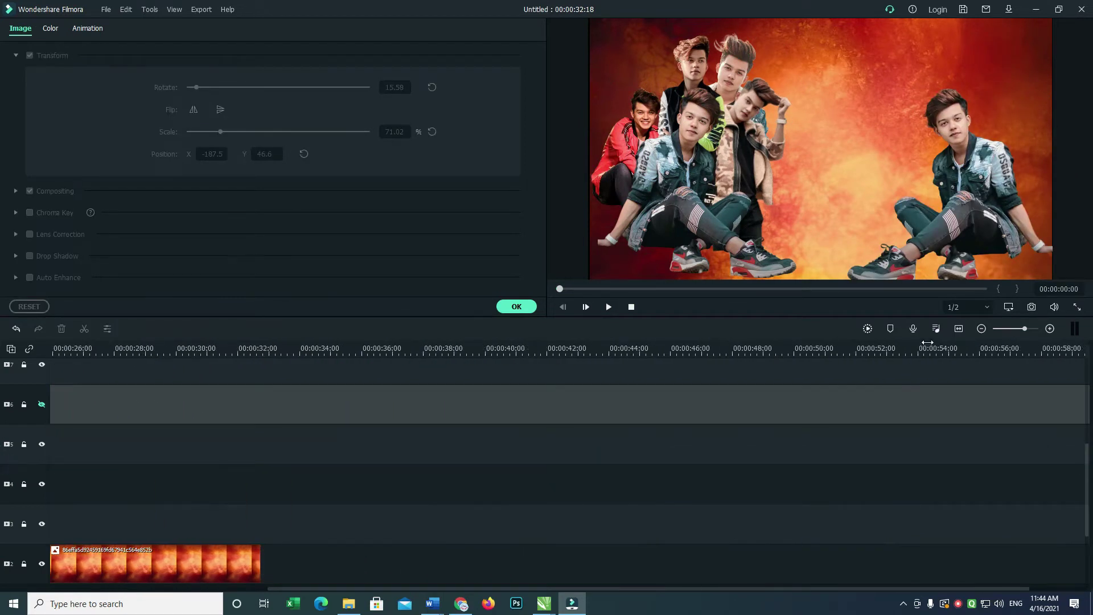
pyautogui.click(959, 329)
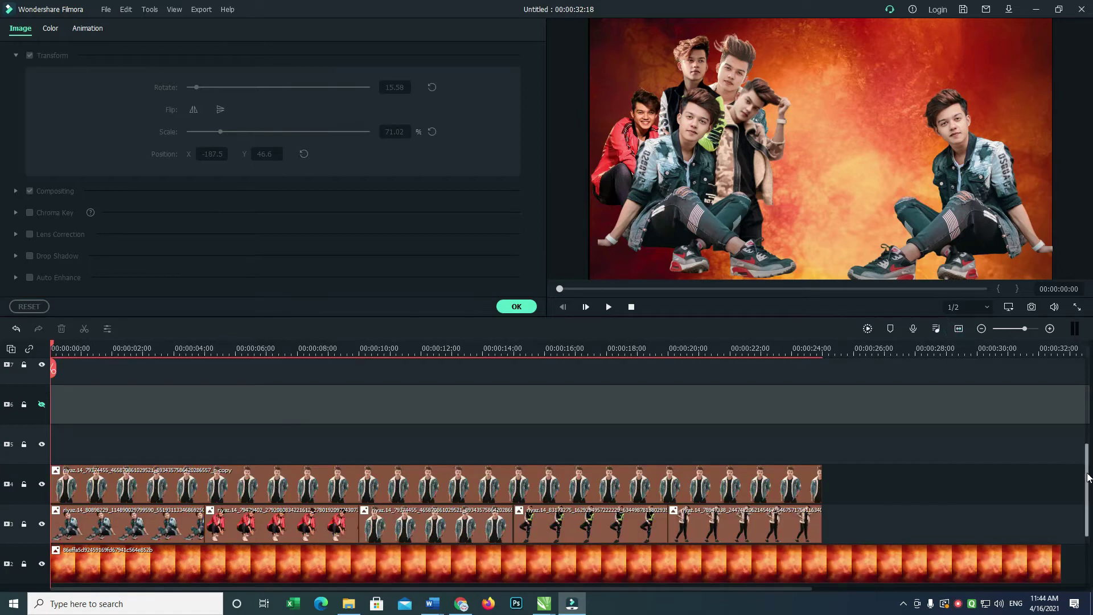
pyautogui.scroll(5, 1070, 397)
pyautogui.scroll(-1, 1057, 399)
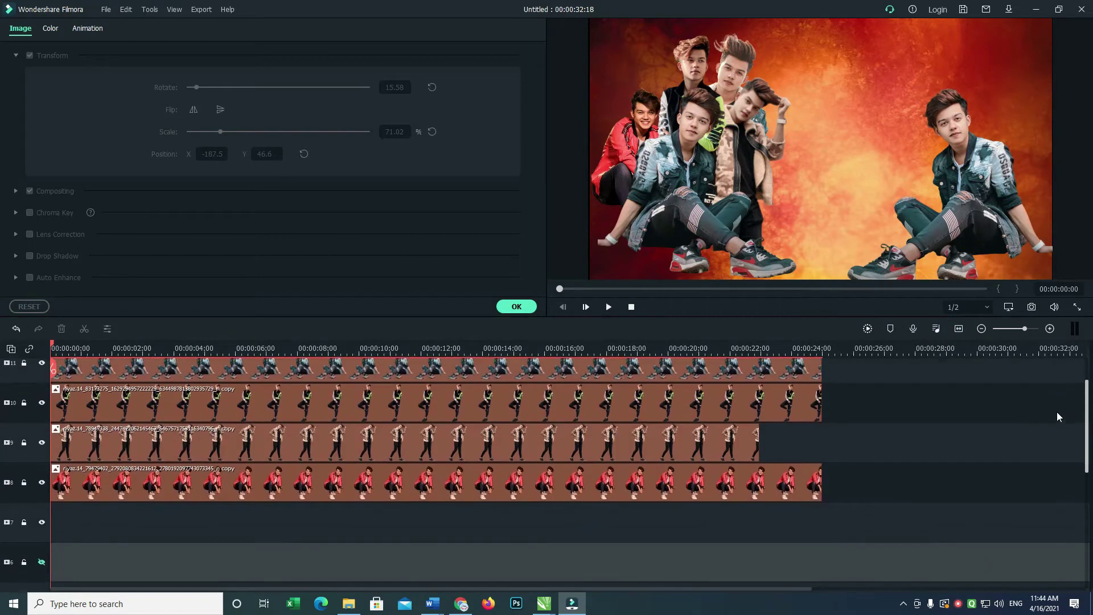
pyautogui.click(708, 447)
pyautogui.moveTo(759, 443); pyautogui.dragTo(822, 444)
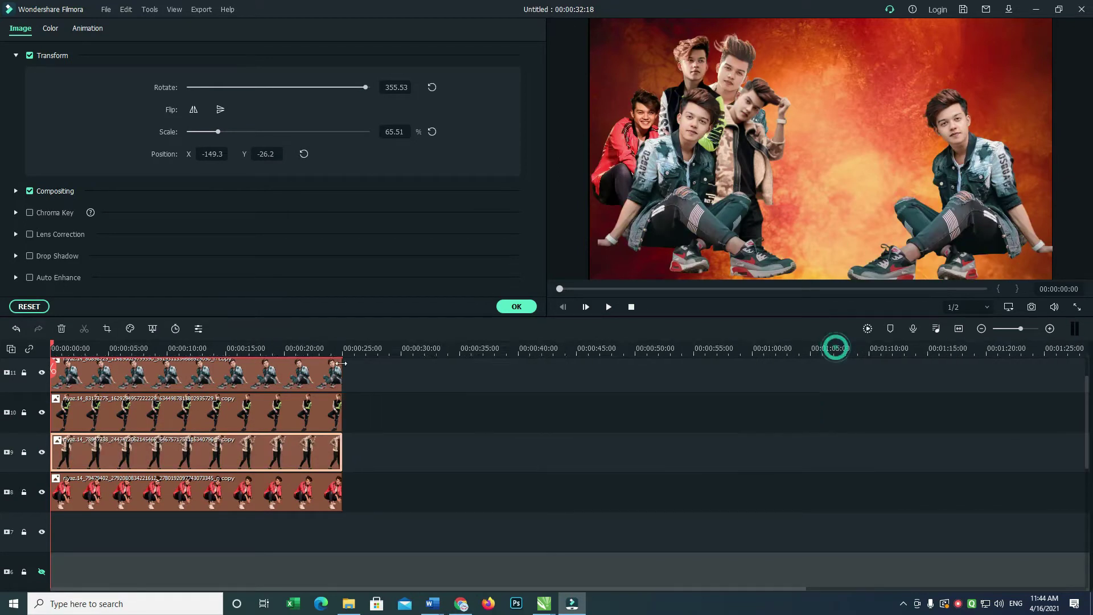
# Move the fur-collar clip from track 4 up to the topmost track.
pyautogui.hscroll(5, 1090, 402)
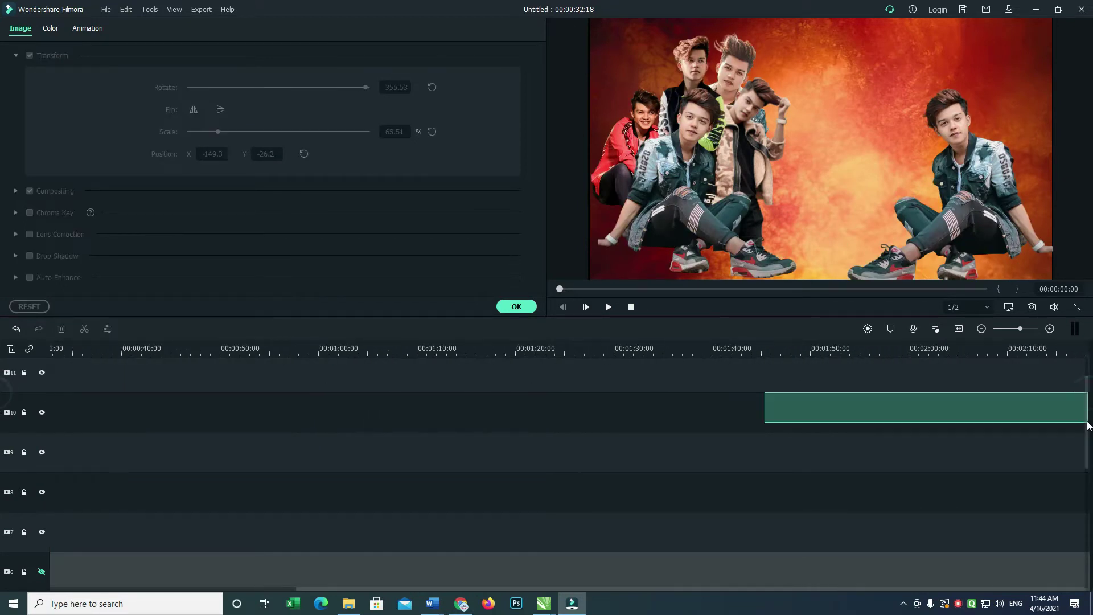
pyautogui.click(958, 328)
pyautogui.moveTo(1080, 399); pyautogui.dragTo(1080, 466)
pyautogui.moveTo(862, 475); pyautogui.dragTo(921, 485)
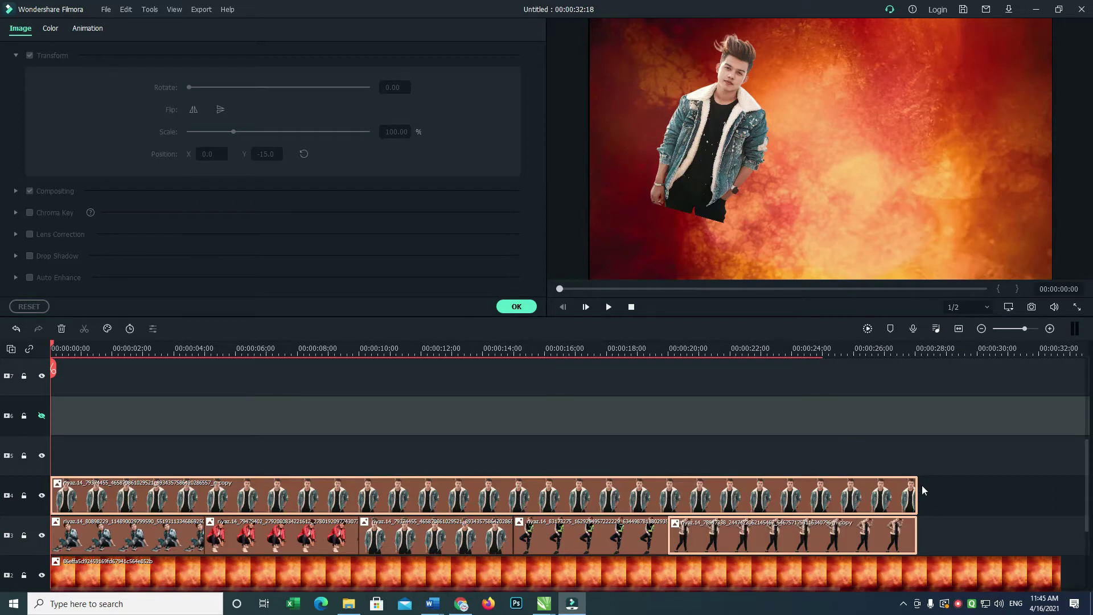
pyautogui.hotkey('ctrl', 'z')
pyautogui.click(804, 494)
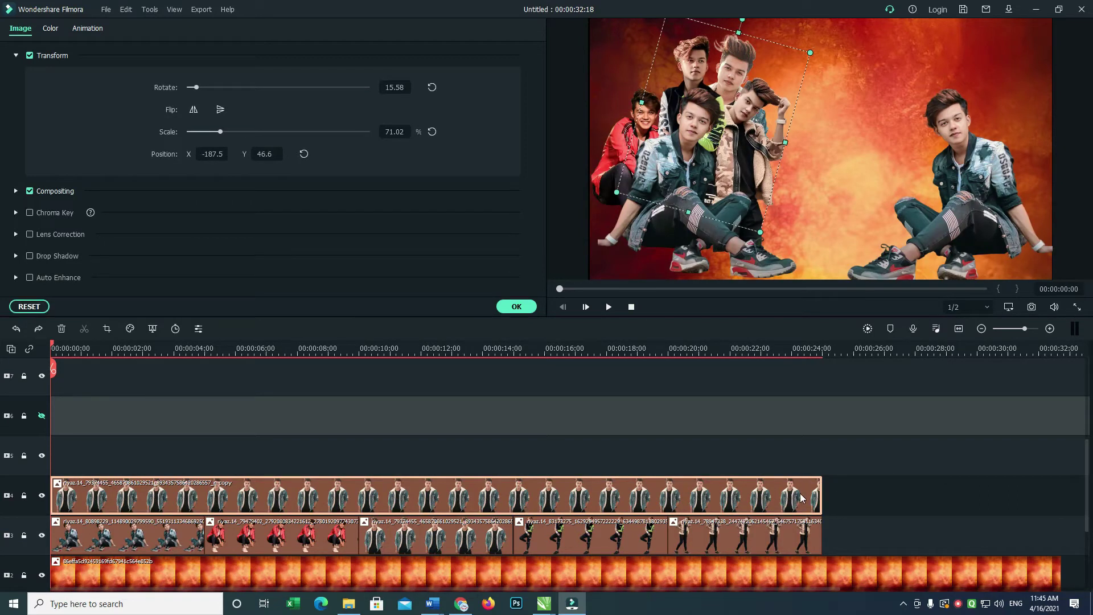
pyautogui.moveTo(791, 498); pyautogui.dragTo(743, 389)
pyautogui.moveTo(1082, 469); pyautogui.dragTo(1084, 489)
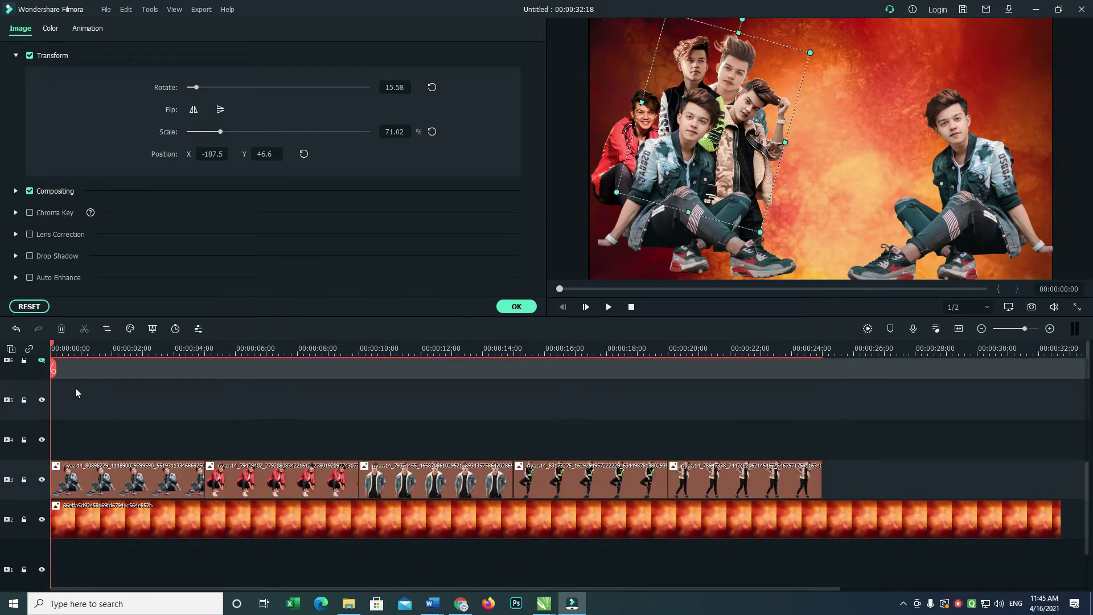
pyautogui.click(75, 388)
pyautogui.rightClick(37, 372)
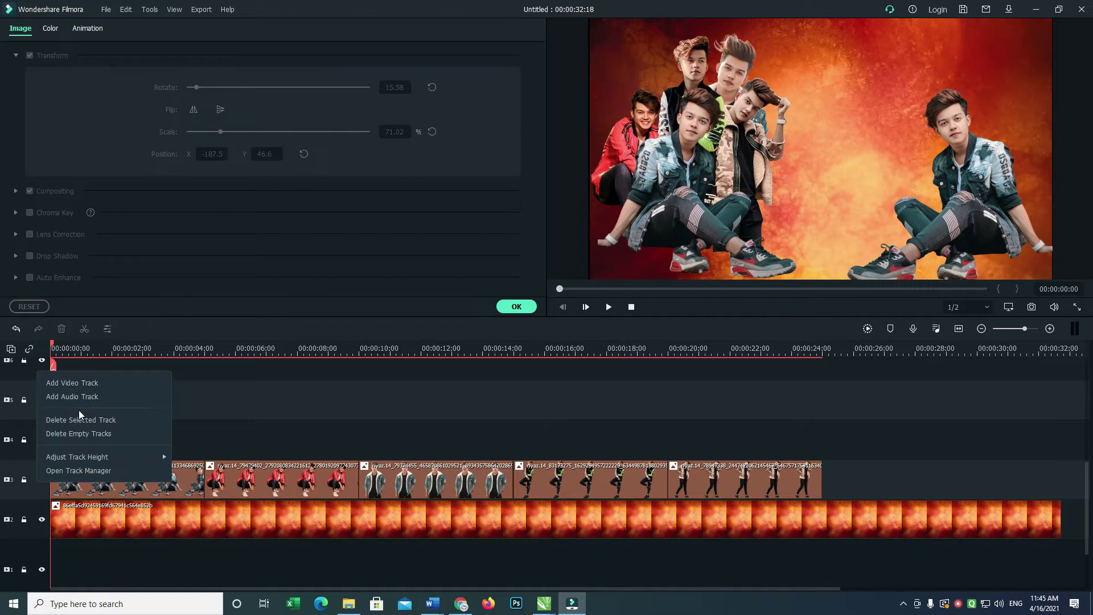
# Delete Empty Tracks, leaving five video tracks and one audio track.
pyautogui.click(100, 434)
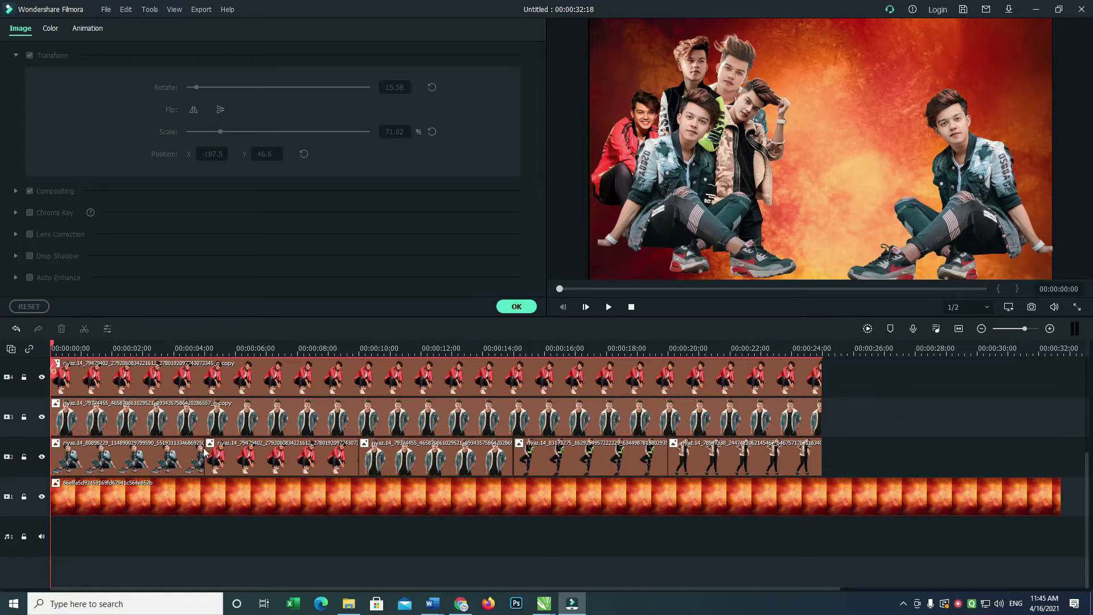
pyautogui.click(954, 603)
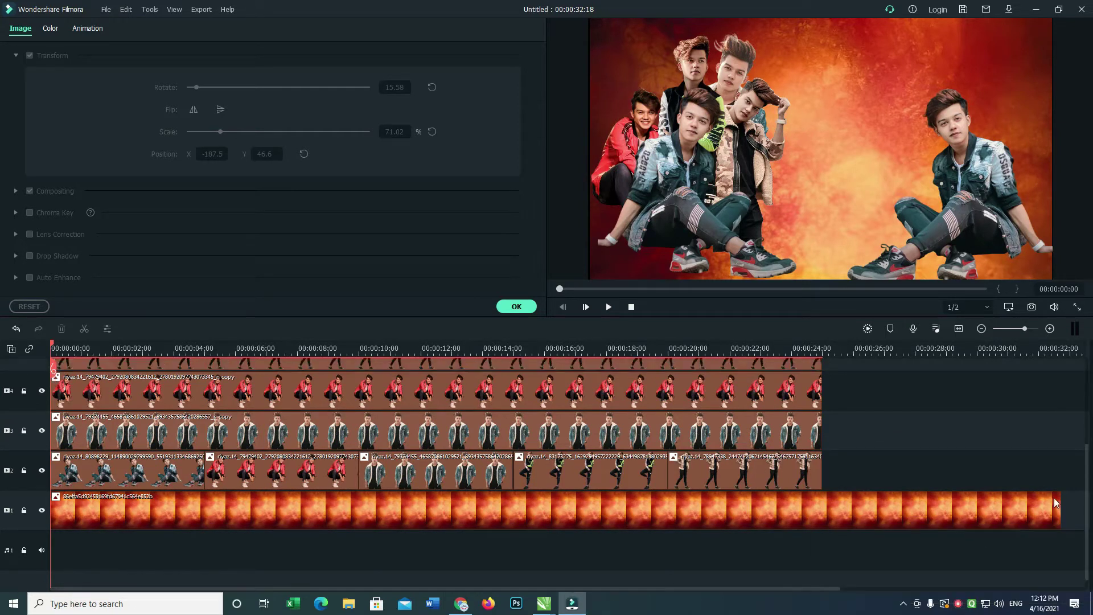
pyautogui.scroll(1, 1071, 484)
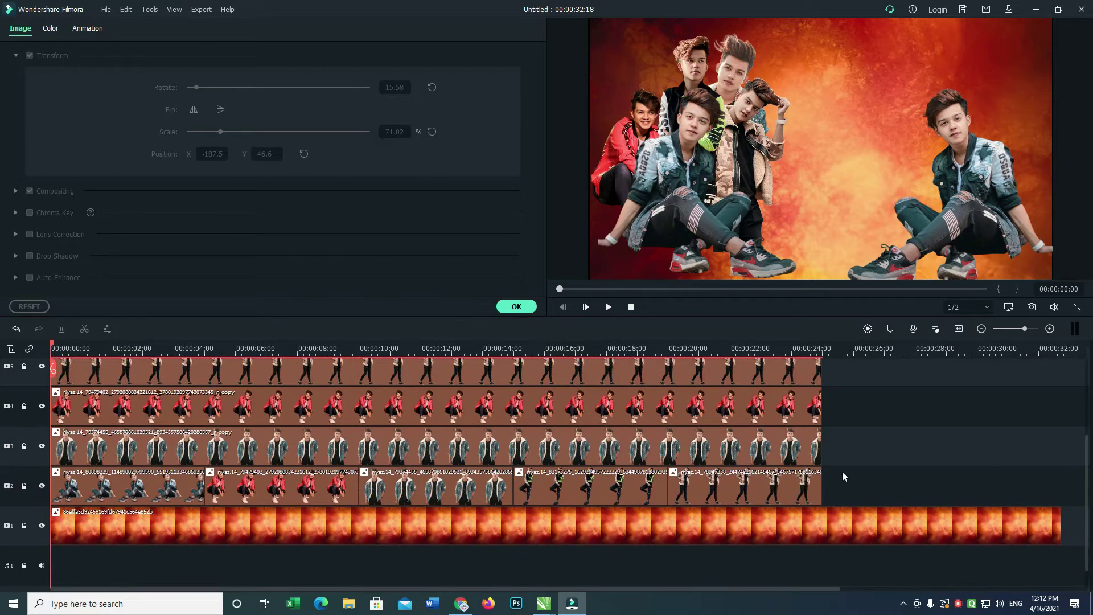
# Trim all five track-2 clips shorter so the single-photo sequence ends around 8 seconds.
pyautogui.click(196, 491)
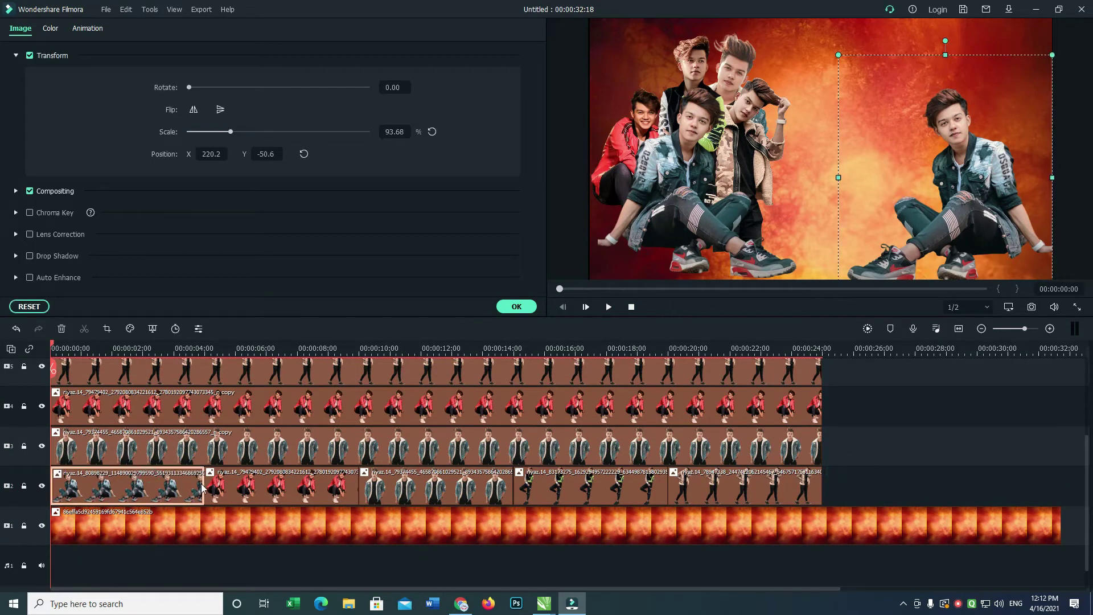
pyautogui.press('space')
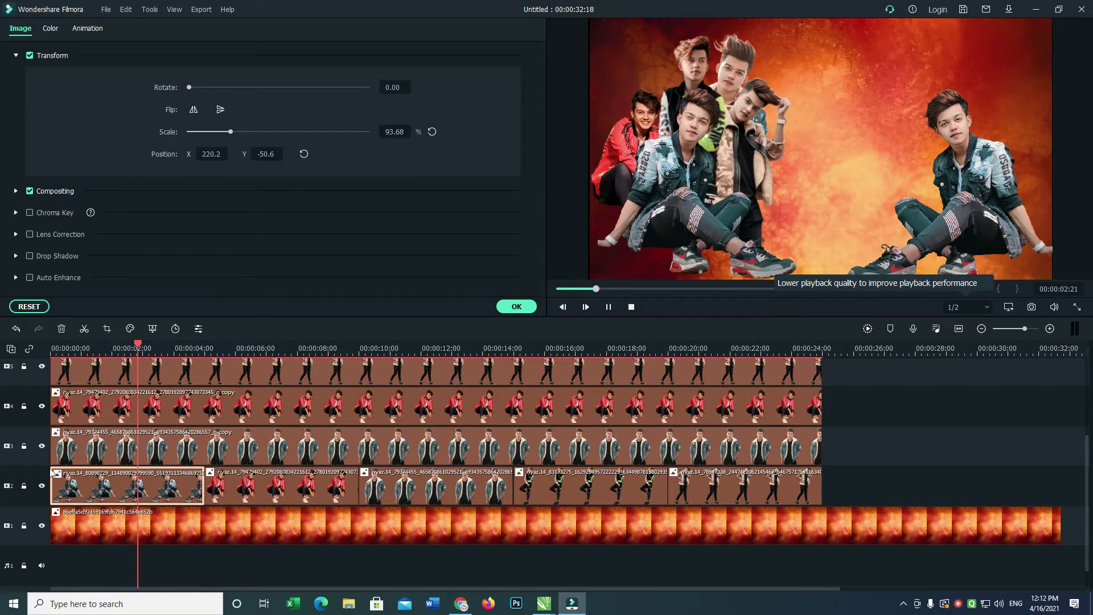
pyautogui.click(104, 486)
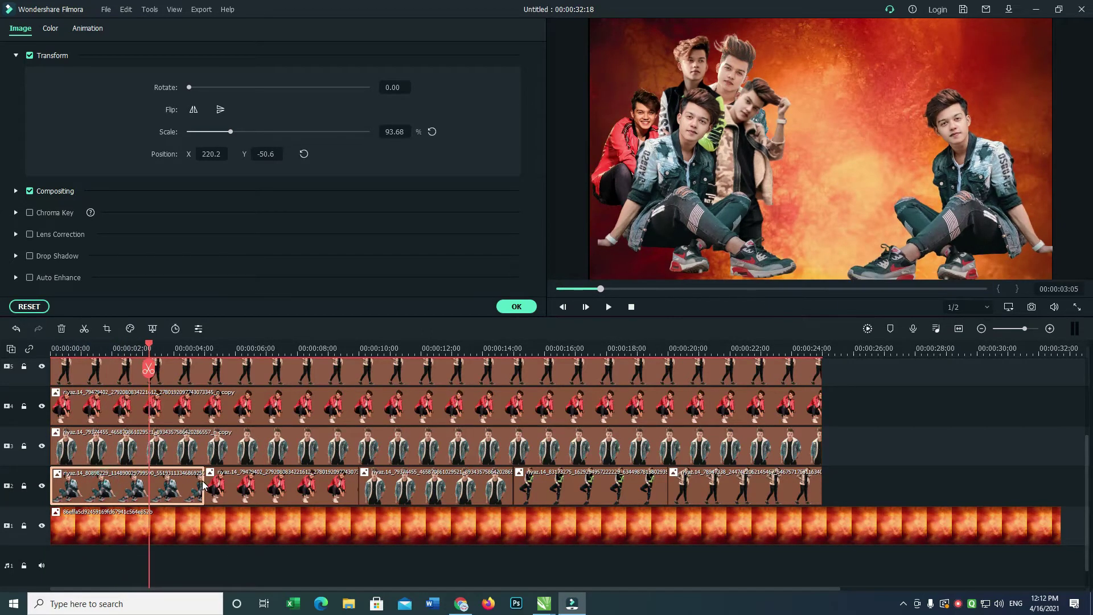
pyautogui.moveTo(203, 481); pyautogui.dragTo(110, 481)
pyautogui.click(129, 493)
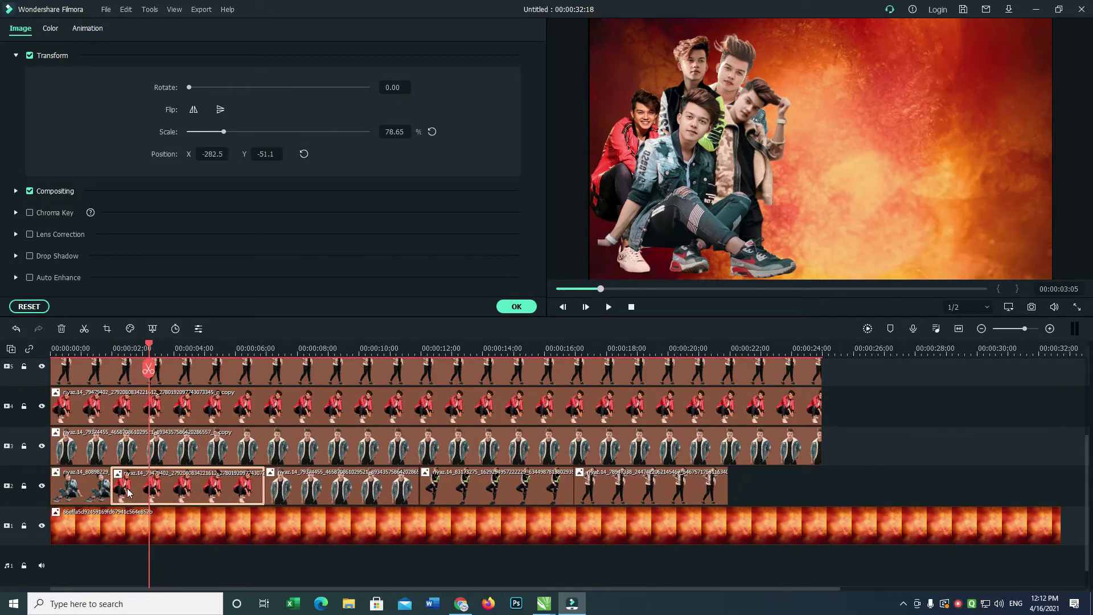
pyautogui.moveTo(264, 485); pyautogui.dragTo(172, 484)
pyautogui.click(230, 488)
pyautogui.moveTo(326, 485); pyautogui.dragTo(234, 487)
pyautogui.click(387, 481)
pyautogui.moveTo(389, 481); pyautogui.dragTo(297, 487)
pyautogui.click(447, 487)
pyautogui.moveTo(451, 483); pyautogui.dragTo(346, 483)
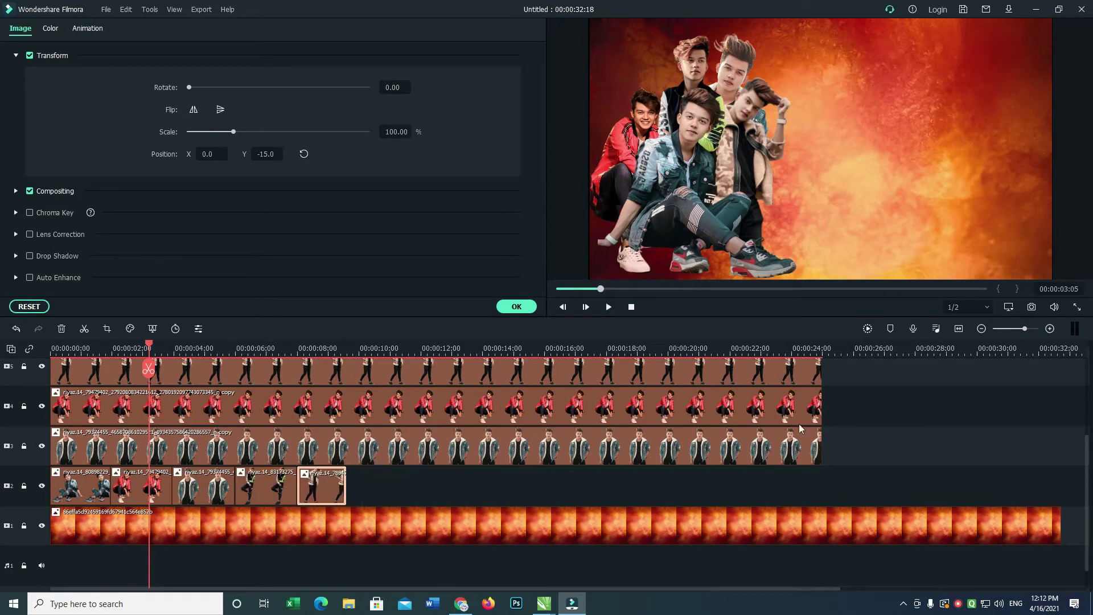
# Select all clips on tracks 3–5 and shift them to start near 9 seconds.
pyautogui.moveTo(862, 453); pyautogui.dragTo(52, 393)
pyautogui.moveTo(266, 427); pyautogui.dragTo(520, 439)
pyautogui.moveTo(1088, 377); pyautogui.dragTo(1071, 454)
pyautogui.moveTo(470, 404); pyautogui.dragTo(520, 402)
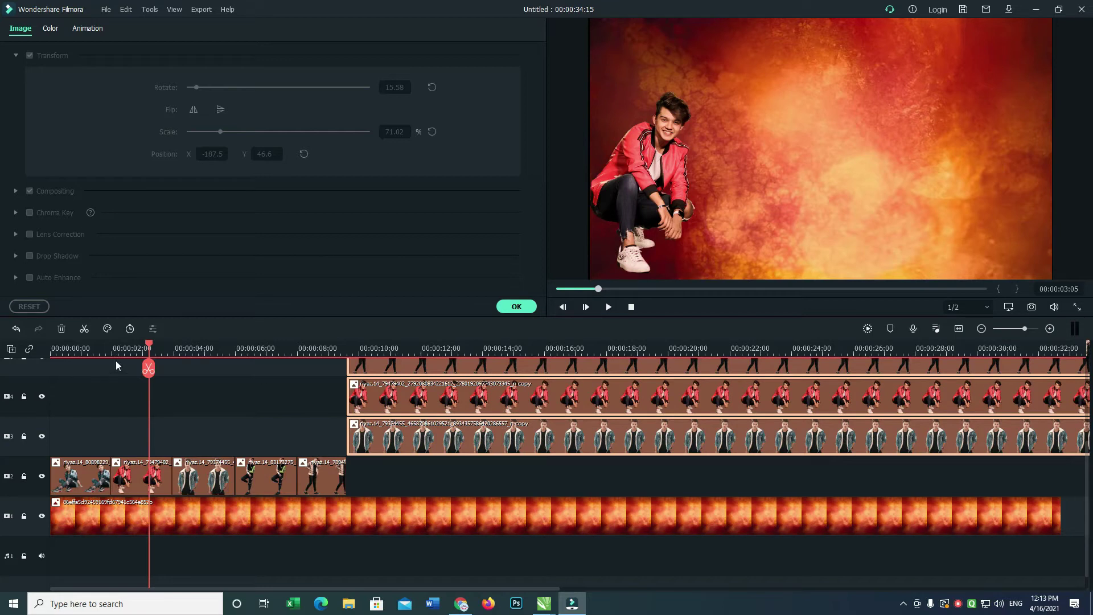
# Ripple-trim the five track-2 clips shorter so the sequence ends near 5 seconds.
pyautogui.moveTo(149, 349); pyautogui.dragTo(53, 351)
pyautogui.press('space')
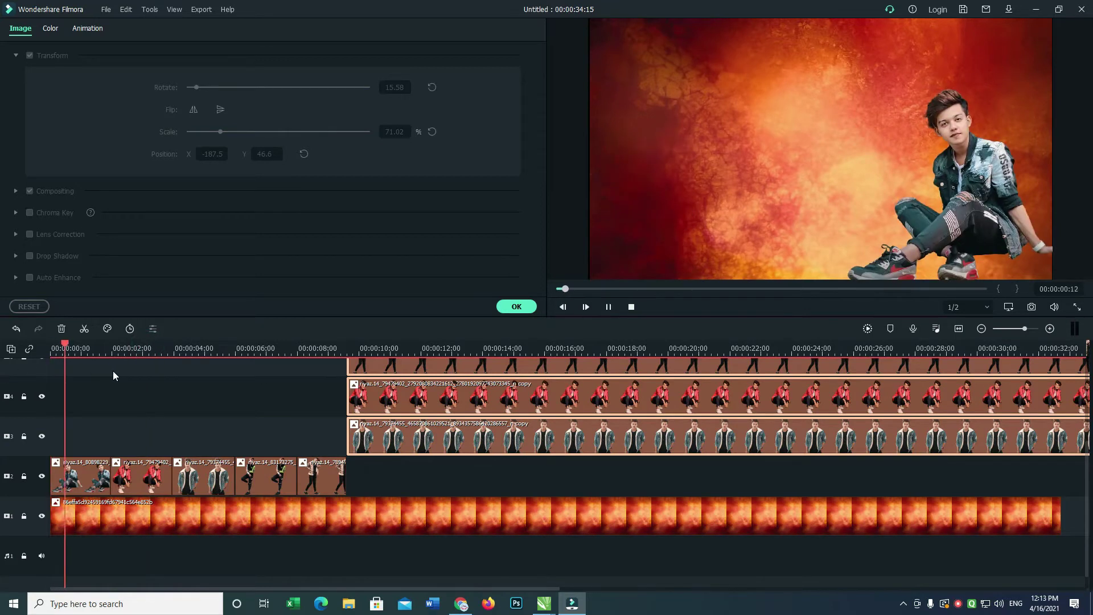
pyautogui.click(103, 481)
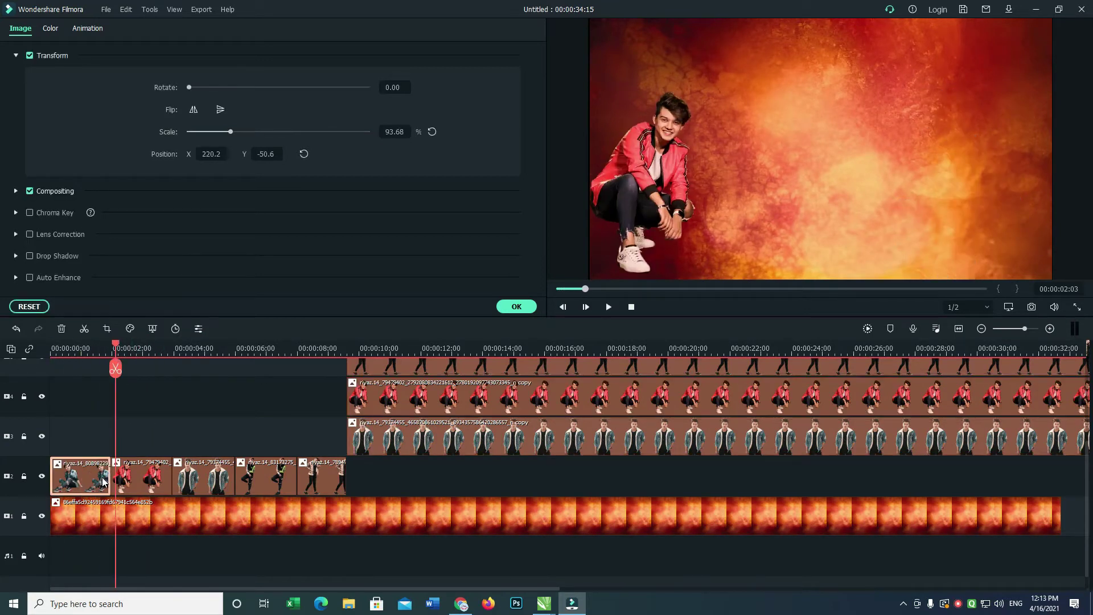
pyautogui.moveTo(110, 473); pyautogui.dragTo(203, 468)
pyautogui.click(102, 472)
pyautogui.click(166, 473)
pyautogui.click(183, 471)
pyautogui.click(191, 473)
# Play the timeline from the start to check the new clip timing.
pyautogui.moveTo(116, 348); pyautogui.dragTo(30, 368)
pyautogui.press('space')
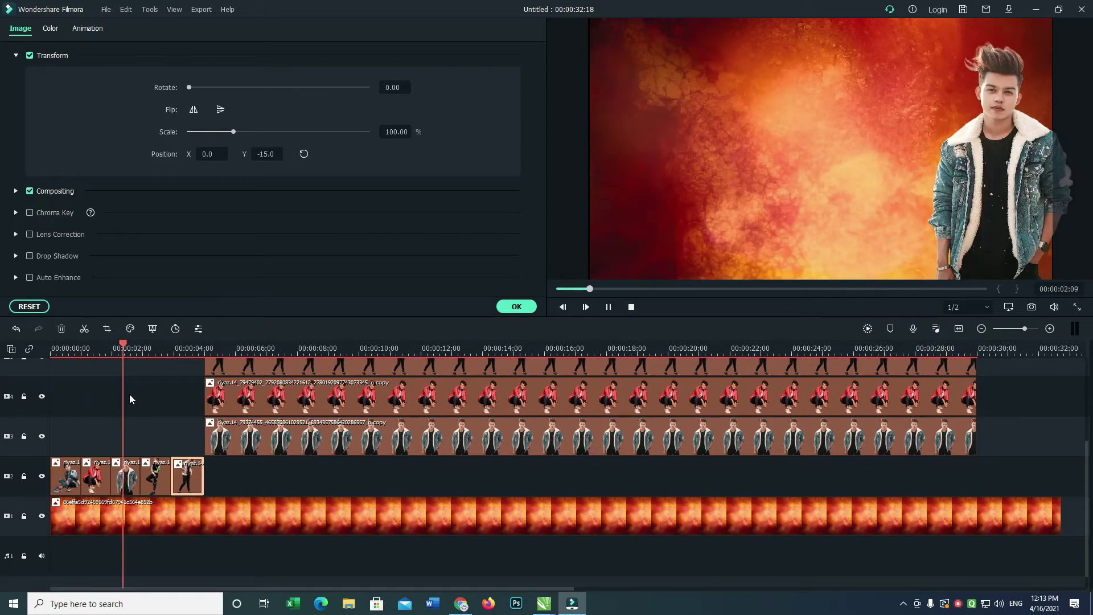
pyautogui.press('space')
# Enlarge the photos in the first two track-2 clips and move the first toward the right.
pyautogui.click(69, 480)
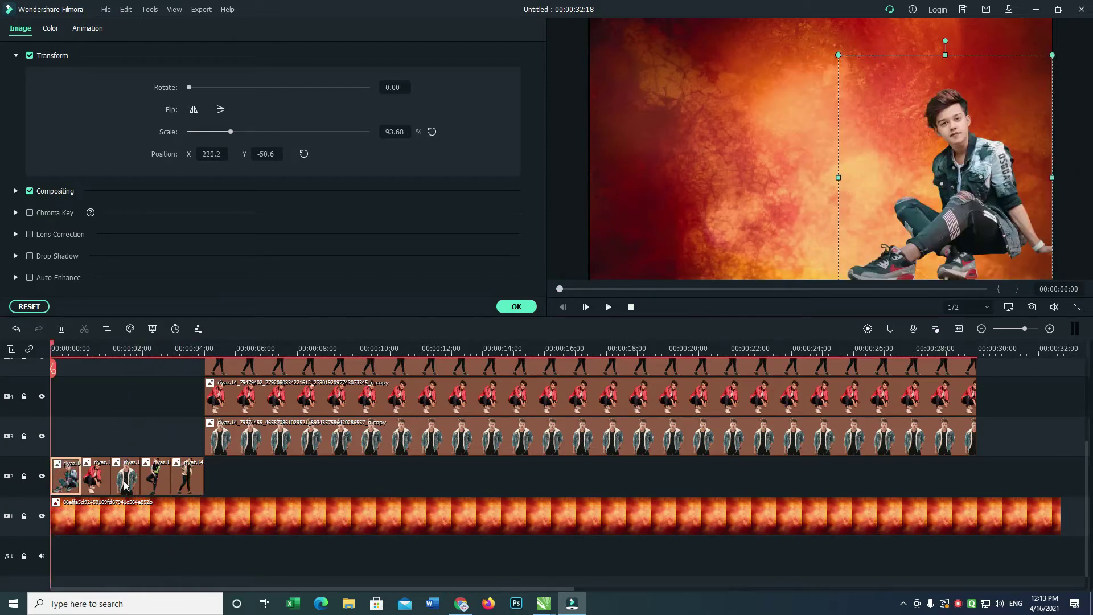
pyautogui.click(96, 477)
pyautogui.moveTo(741, 75); pyautogui.dragTo(781, 25)
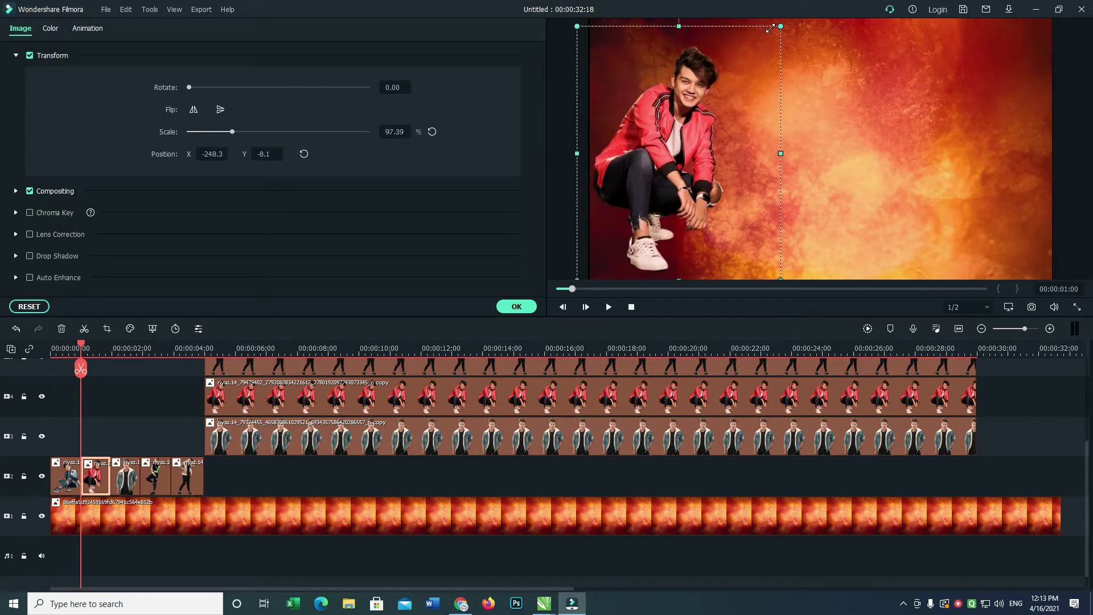
pyautogui.click(75, 480)
pyautogui.moveTo(836, 53); pyautogui.dragTo(822, 25)
pyautogui.moveTo(946, 137); pyautogui.dragTo(966, 143)
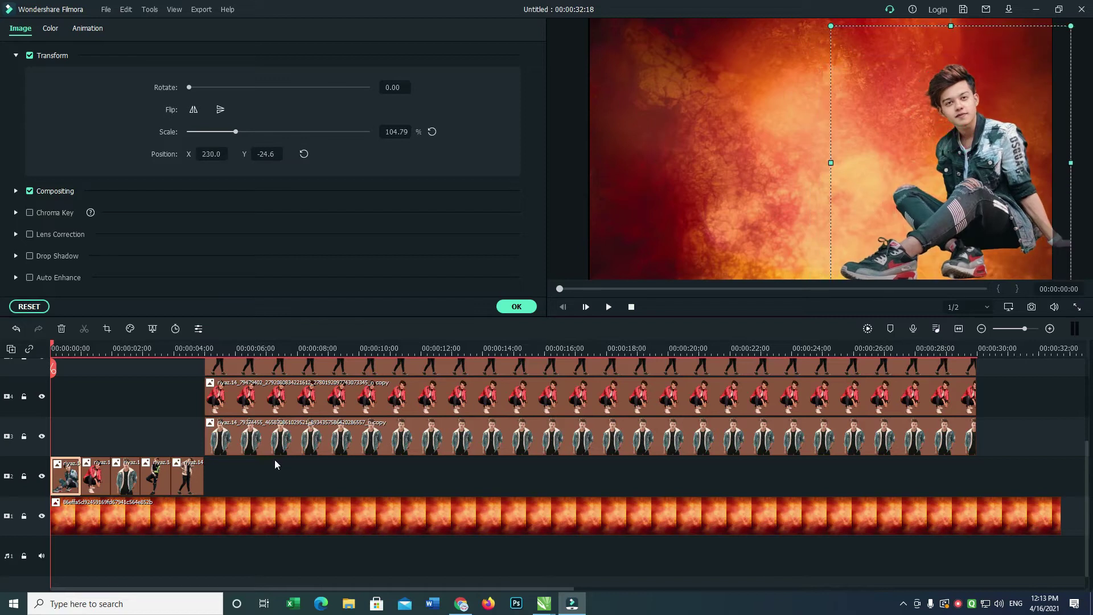
# Reposition the third clip's photo, enlarge and place the fourth's, then confirm with OK.
pyautogui.click(136, 481)
pyautogui.moveTo(957, 61); pyautogui.dragTo(954, 49)
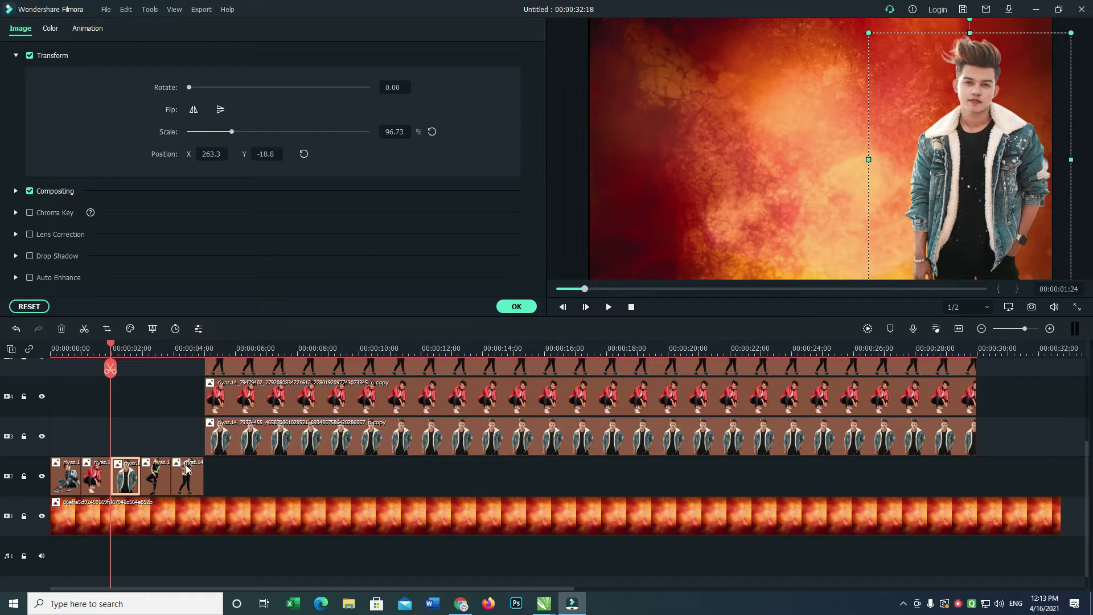
pyautogui.click(159, 468)
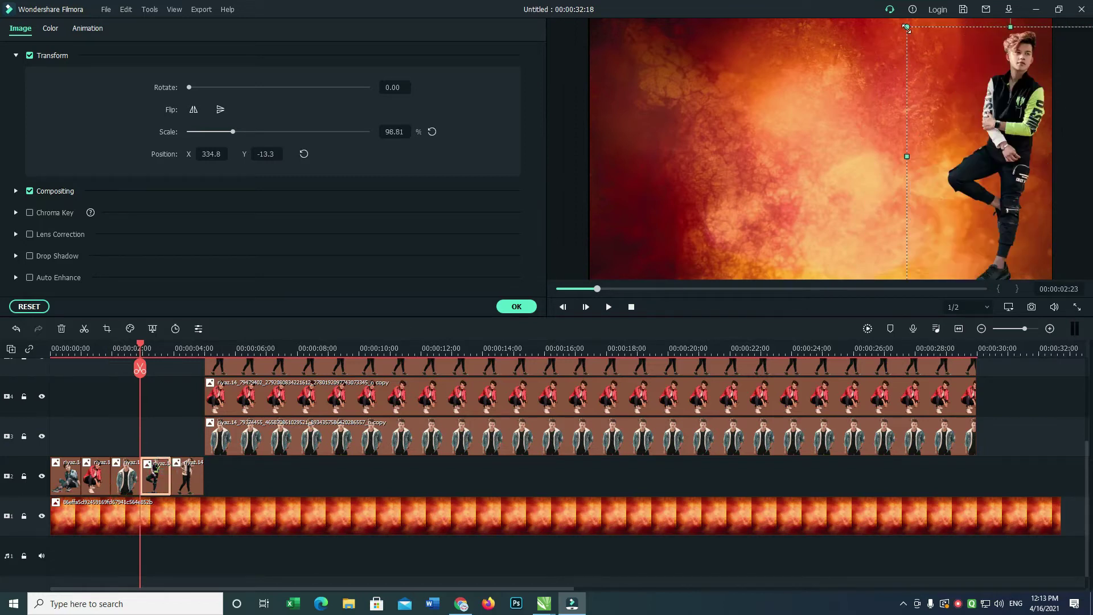
pyautogui.moveTo(907, 27); pyautogui.dragTo(900, 25)
pyautogui.moveTo(1019, 124); pyautogui.dragTo(1015, 131)
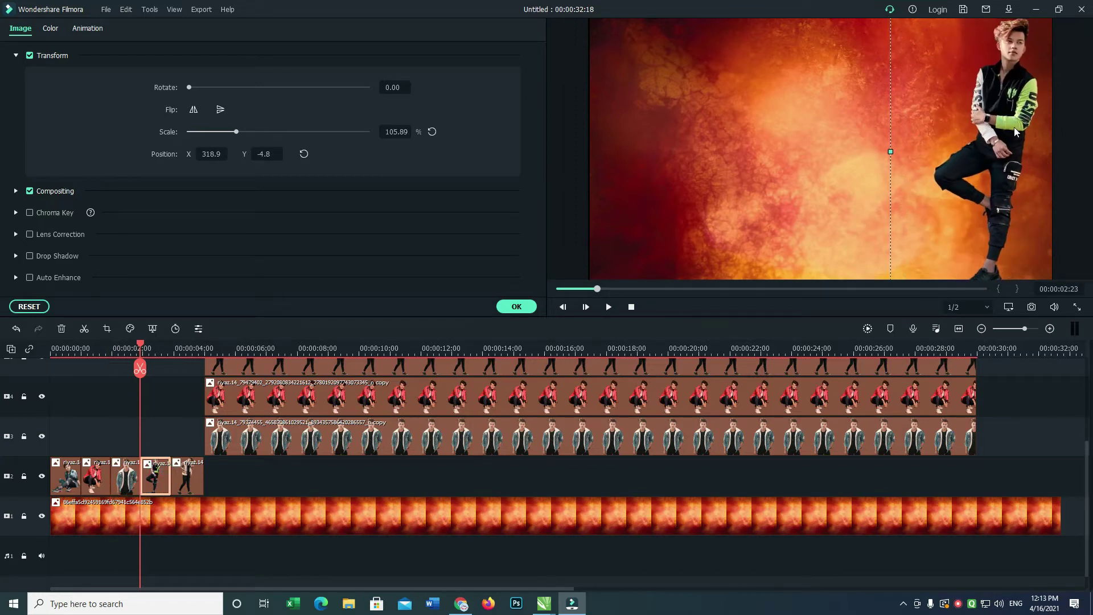
pyautogui.click(190, 483)
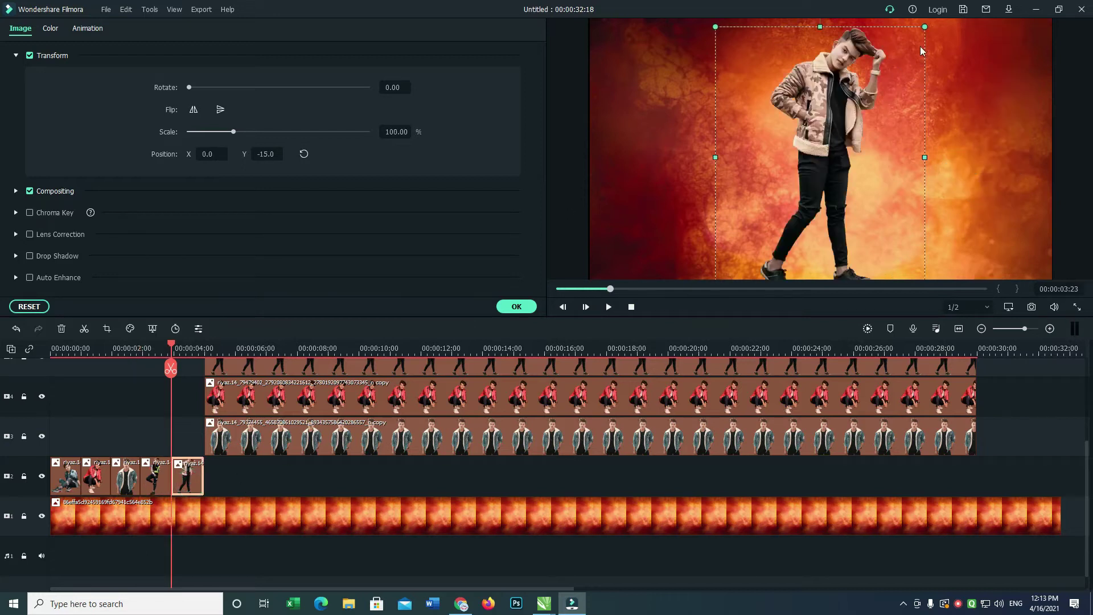
pyautogui.click(516, 307)
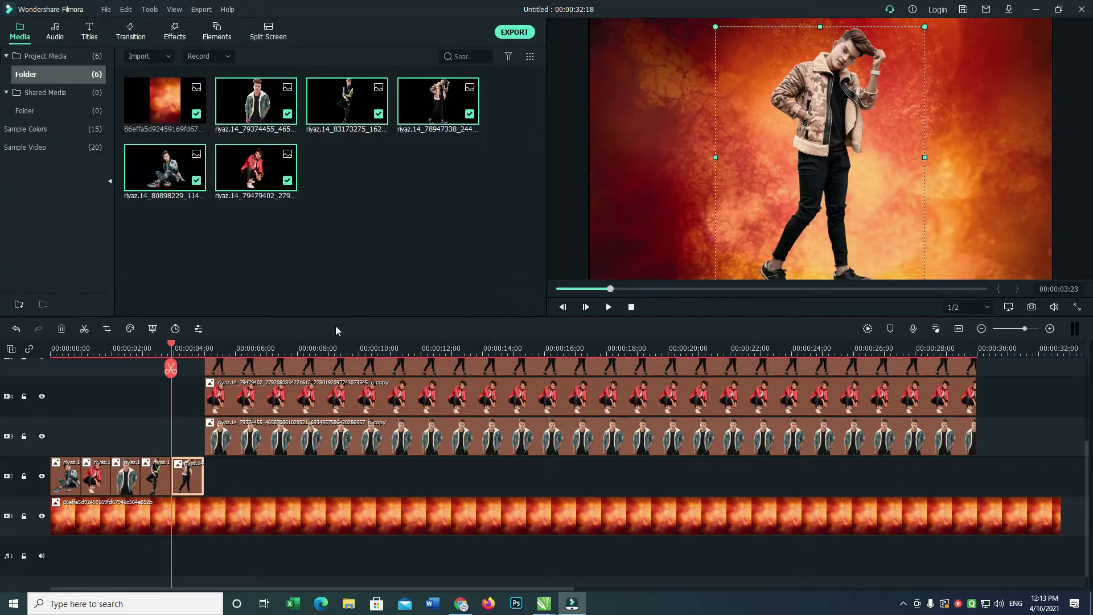
pyautogui.moveTo(171, 346); pyautogui.dragTo(2, 369)
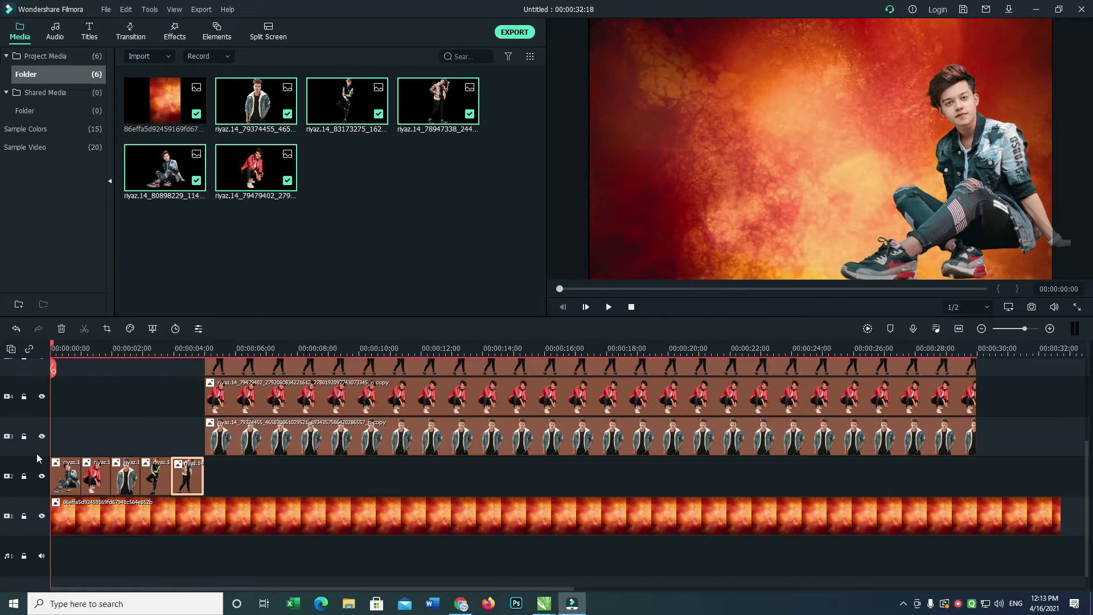
pyautogui.doubleClick(66, 480)
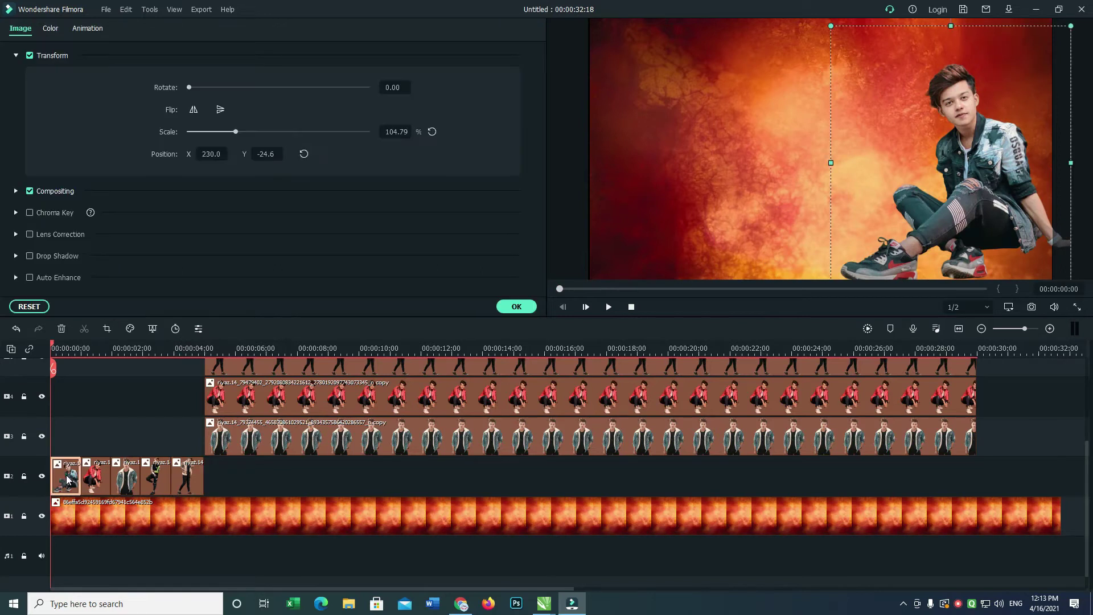
# Preview Pause, Slide Right, Slide Up, Vortex Out and Zoom In animations, keeping Zoom Out on the first clip.
pyautogui.click(92, 30)
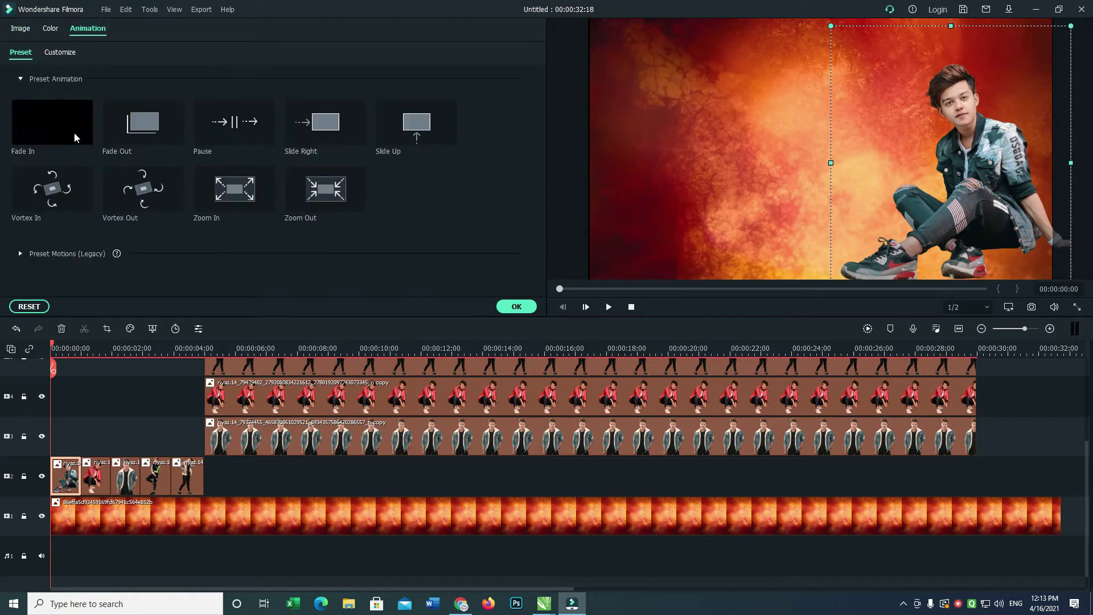
pyautogui.doubleClick(226, 127)
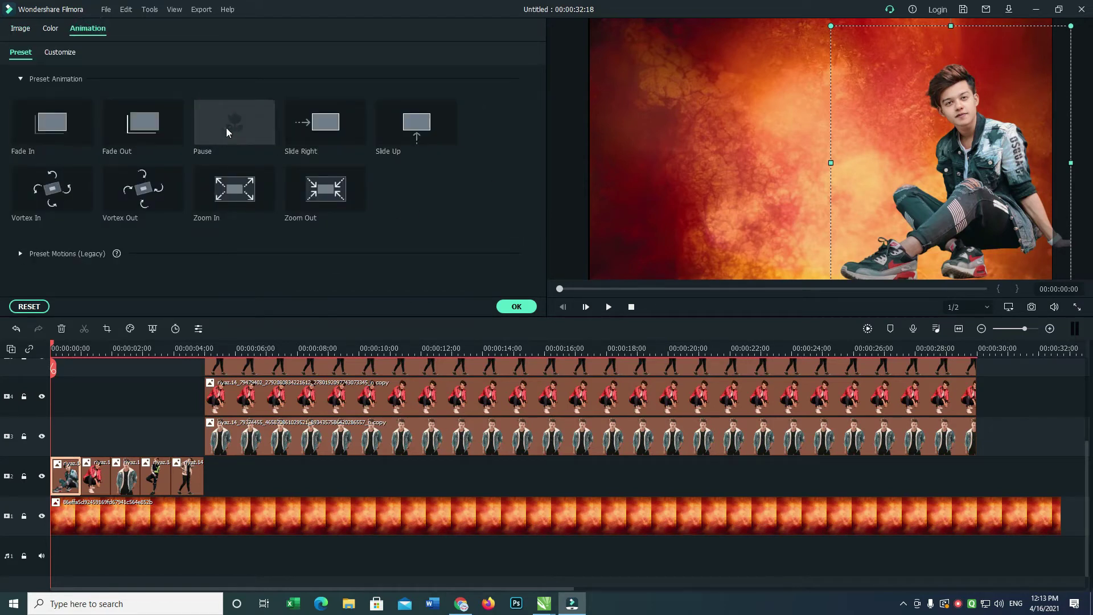
pyautogui.doubleClick(323, 135)
pyautogui.doubleClick(400, 131)
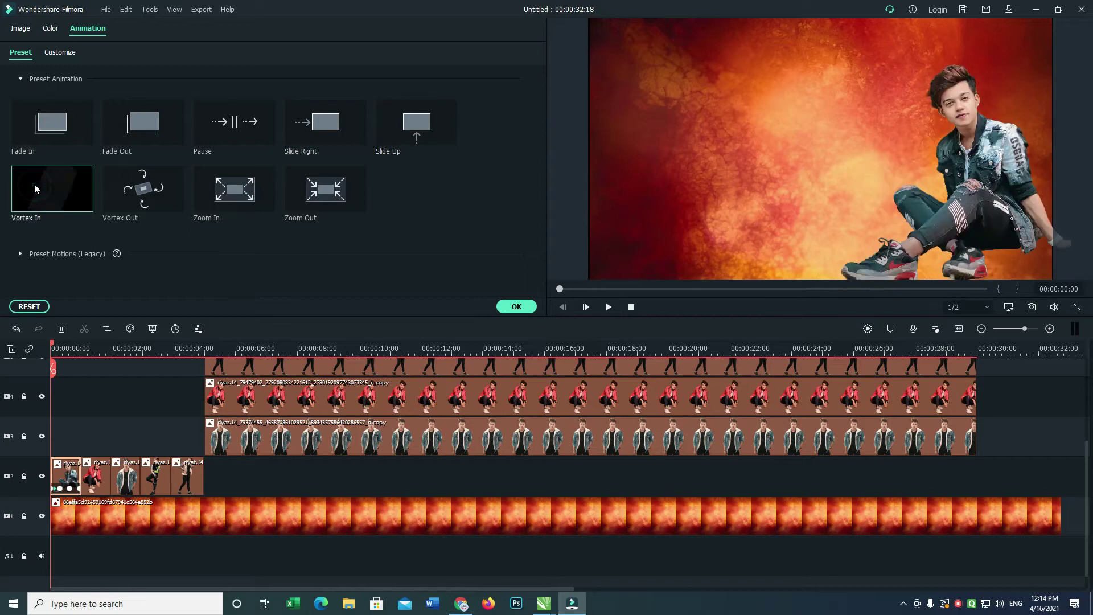
pyautogui.doubleClick(131, 196)
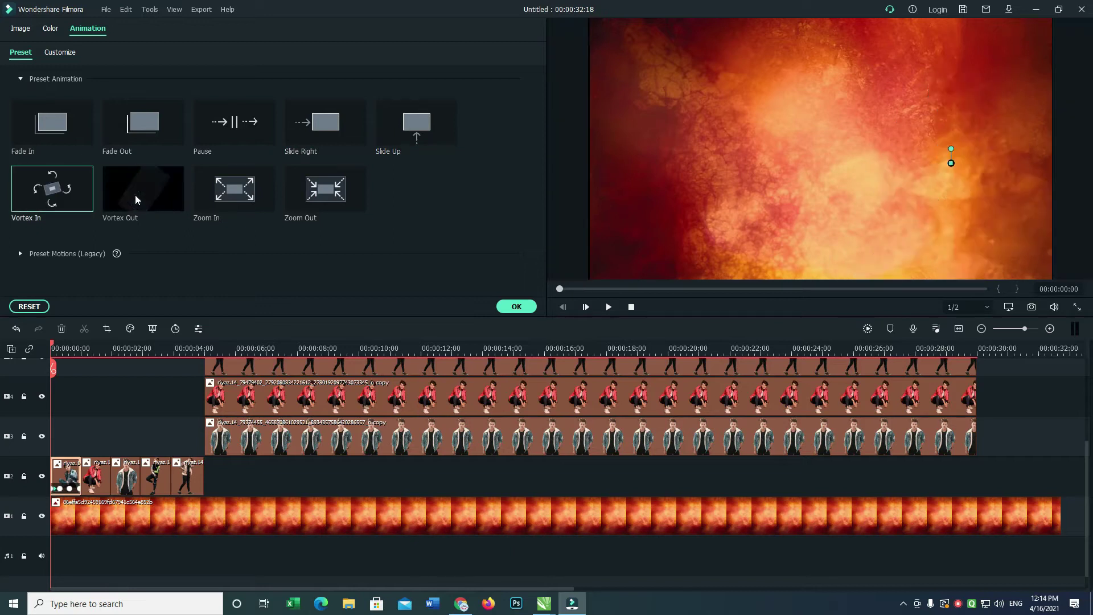
pyautogui.doubleClick(243, 198)
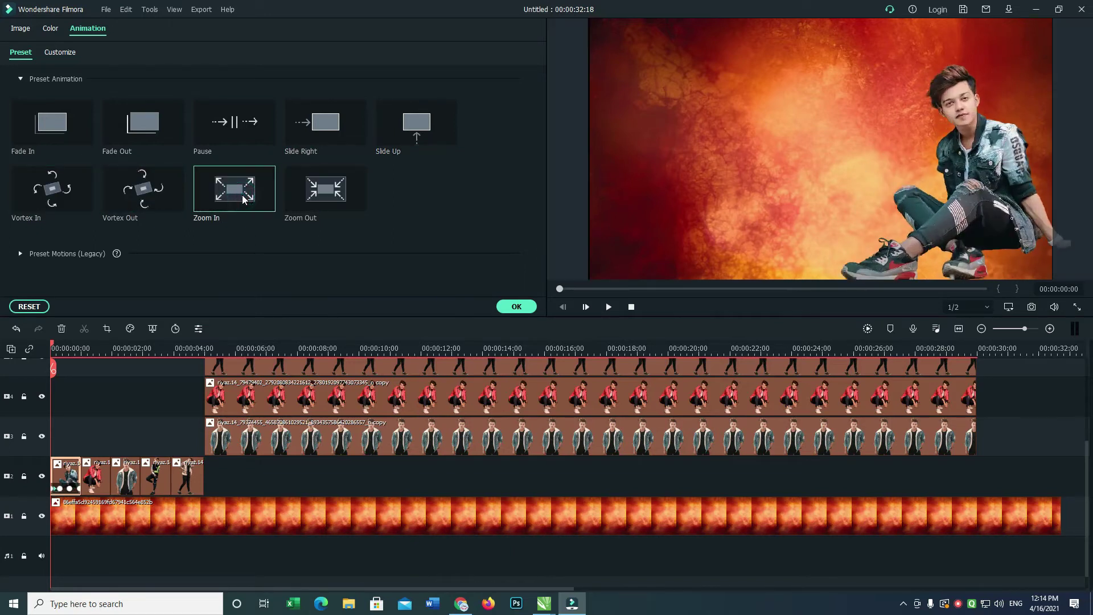
pyautogui.doubleClick(321, 198)
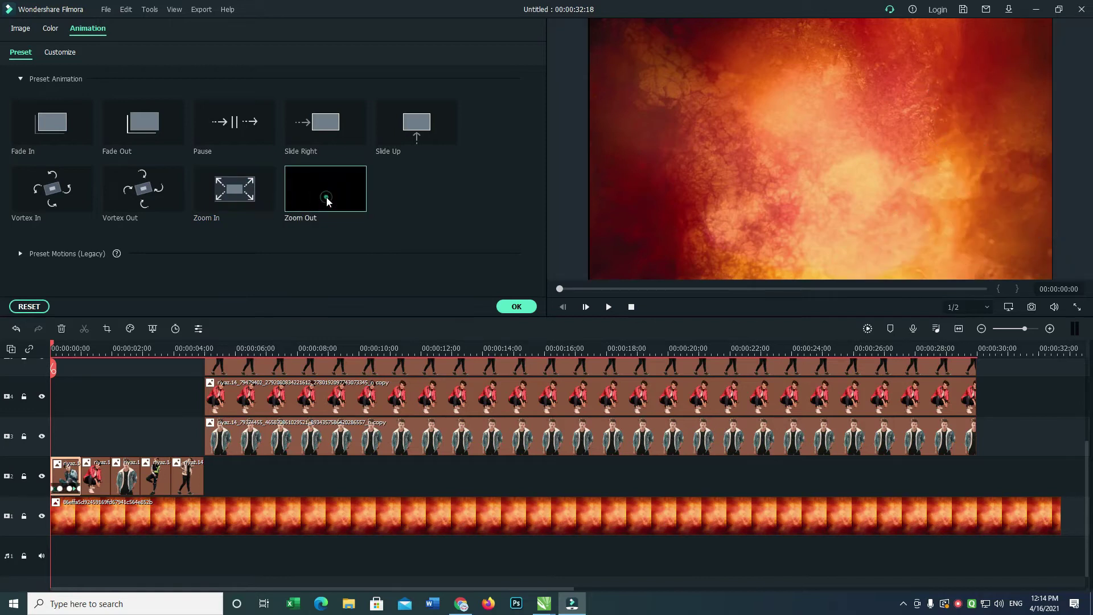
pyautogui.doubleClick(326, 197)
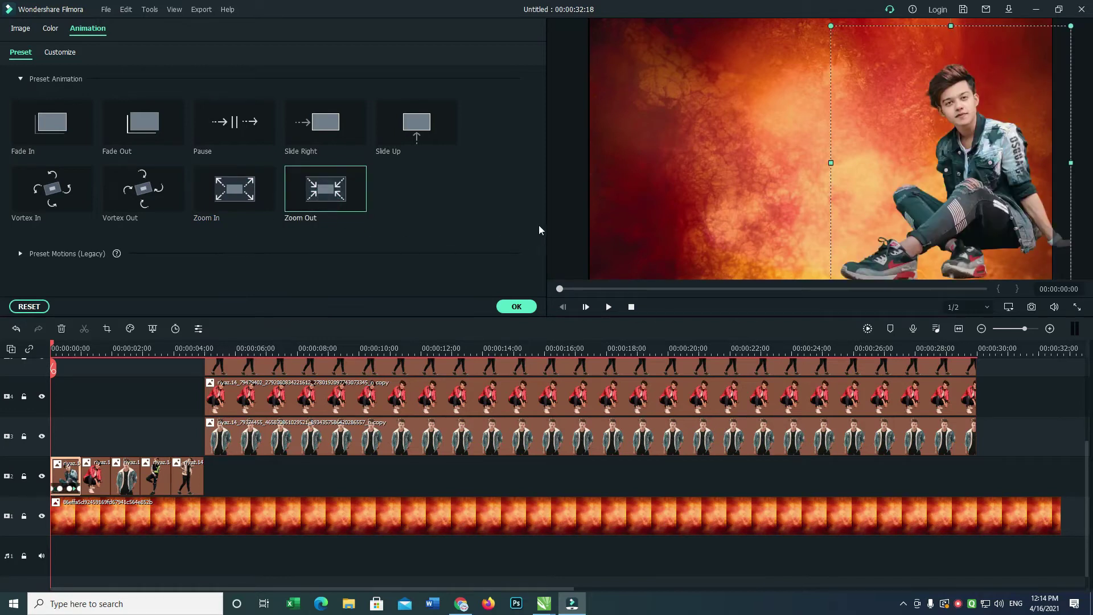
# Replace the first clip's Zoom Out with the legacy Move to top preset motion.
pyautogui.click(20, 254)
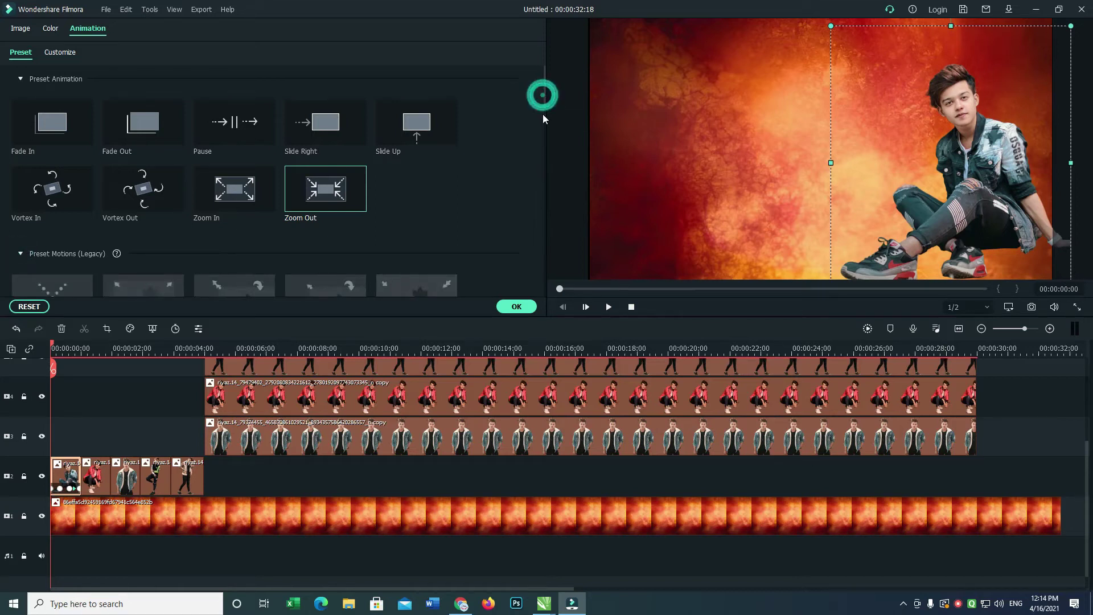
pyautogui.moveTo(543, 119); pyautogui.dragTo(541, 170)
pyautogui.scroll(-2, 538, 185)
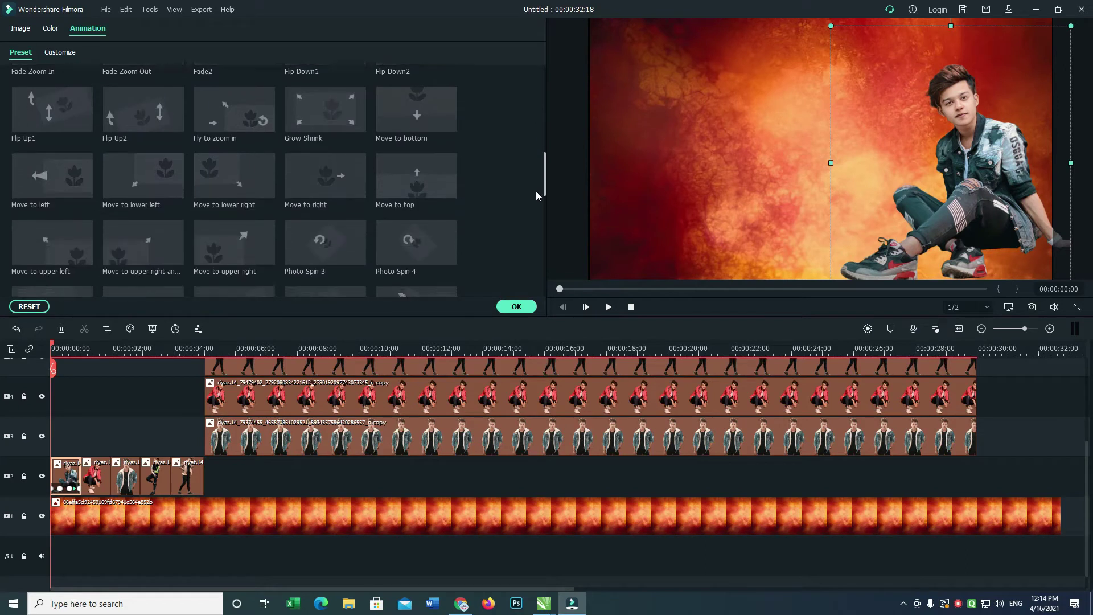
pyautogui.doubleClick(432, 167)
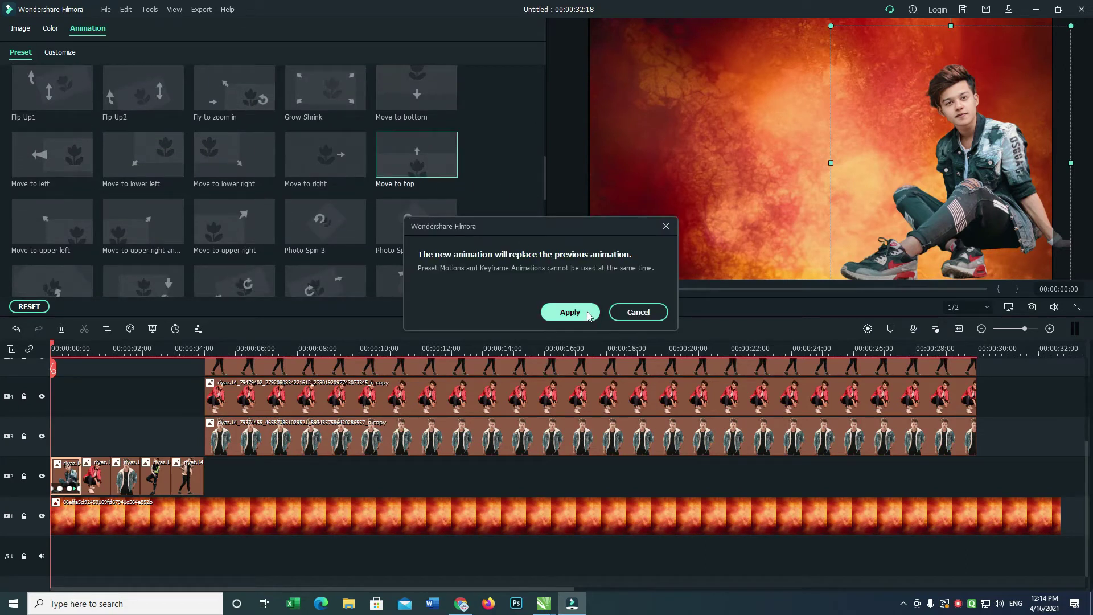
pyautogui.click(569, 312)
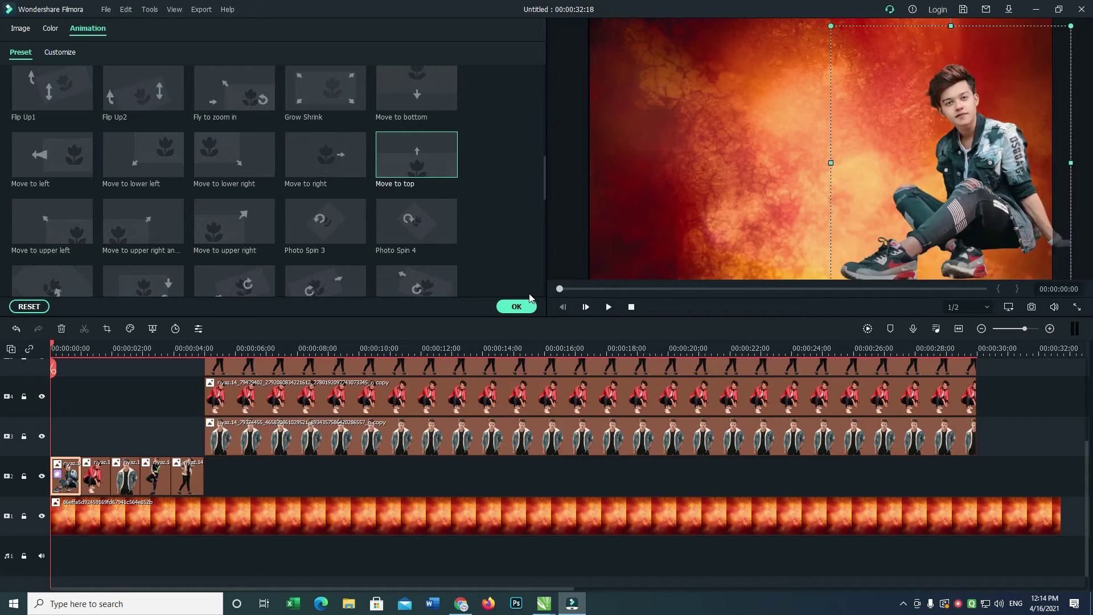
# Give the second clip a move-to-upper-right motion and the third clip Spin 2.
pyautogui.press('space')
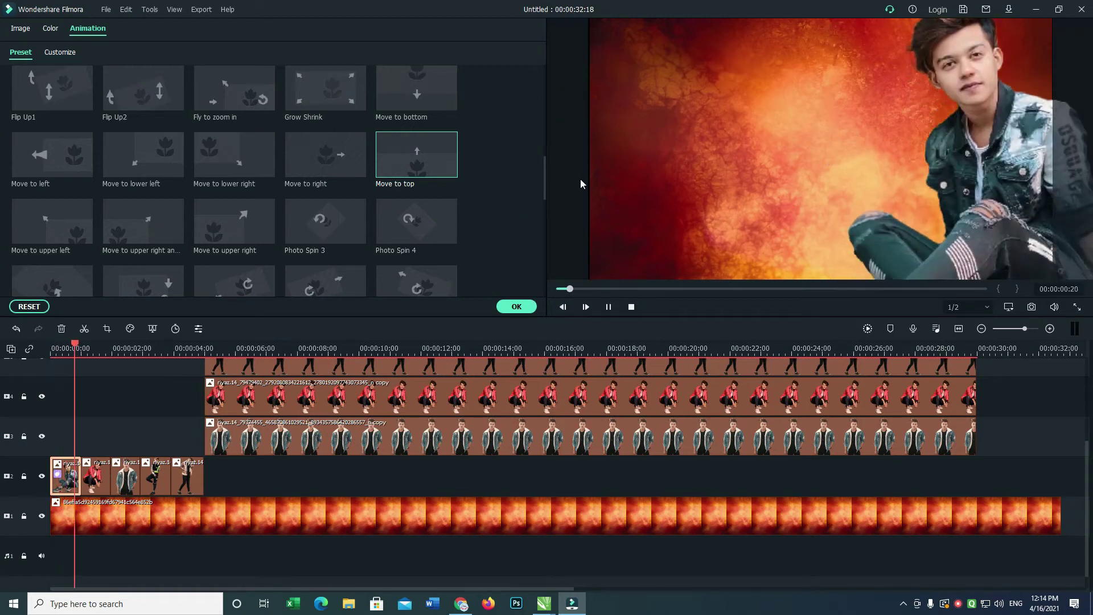
pyautogui.click(97, 483)
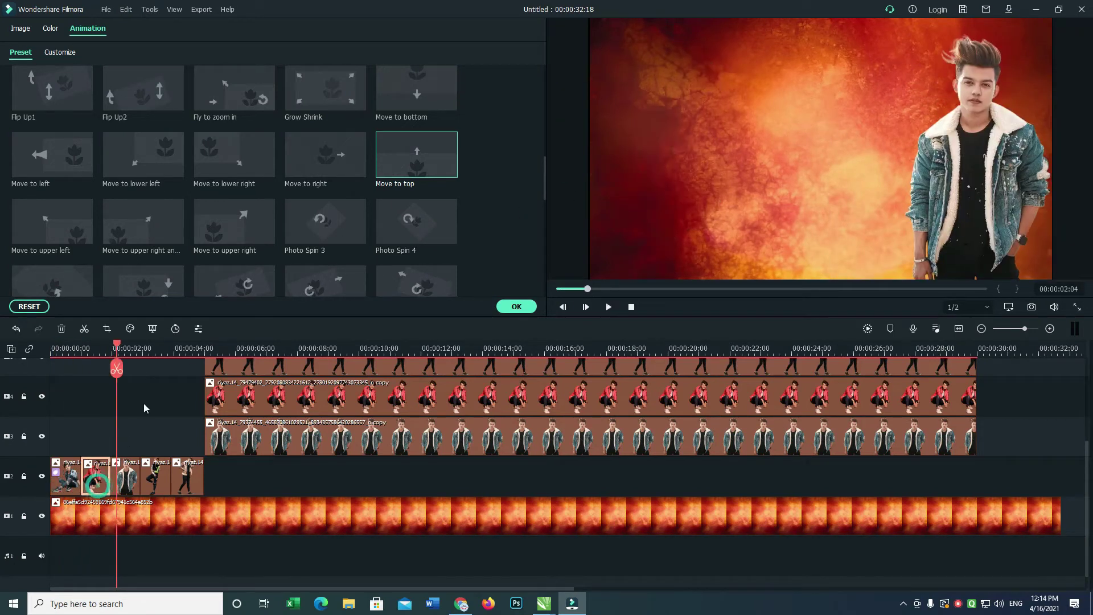
pyautogui.click(159, 227)
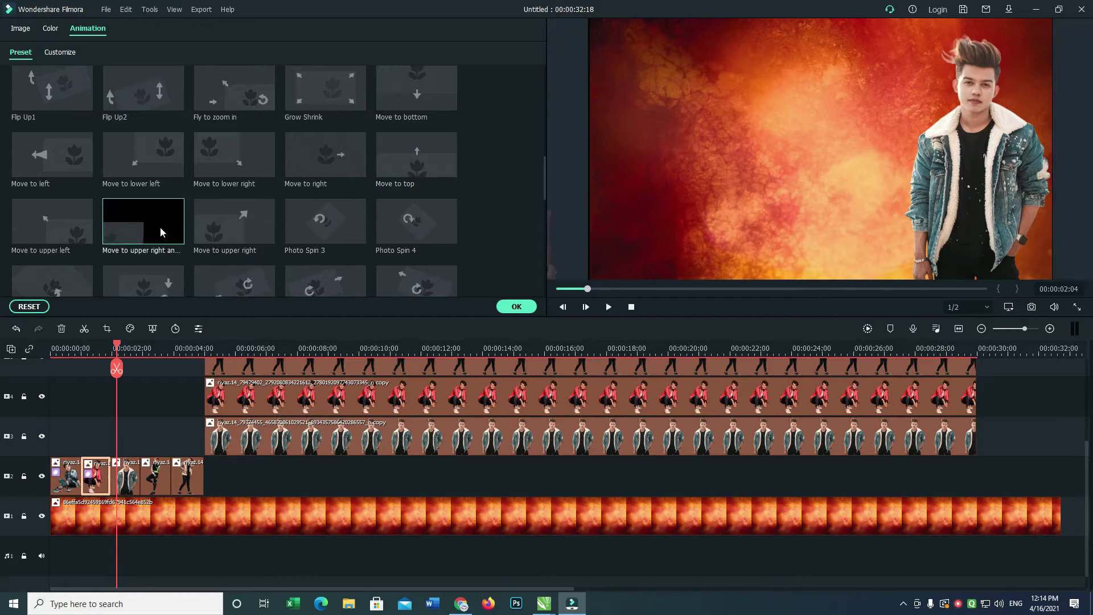
pyautogui.click(130, 484)
pyautogui.click(330, 272)
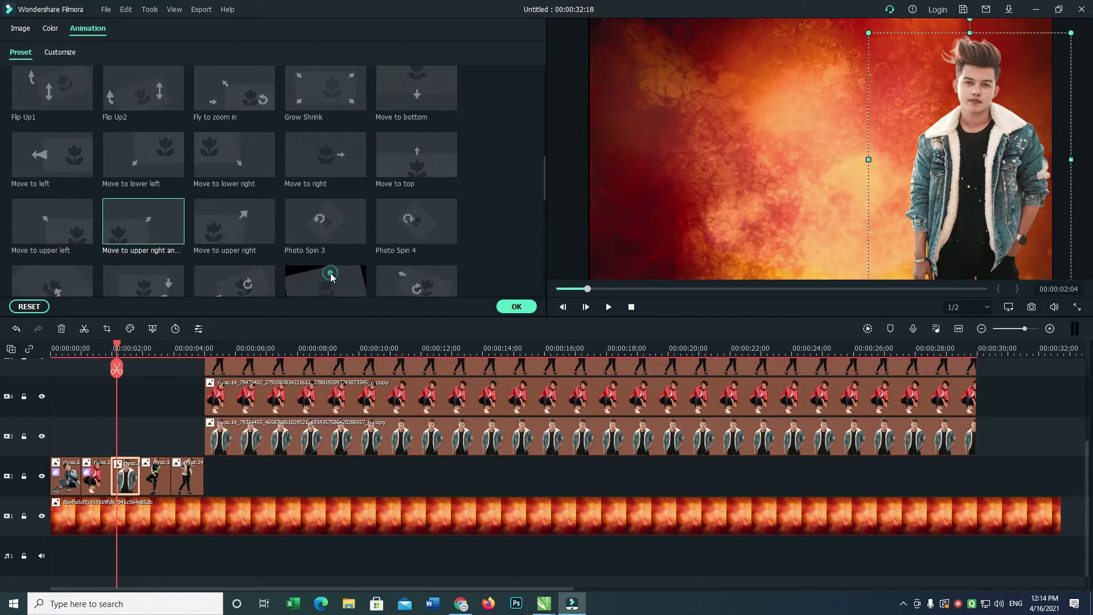
# Give the fourth clip Stretch to right and the fifth Stretch in and zoom in 2.
pyautogui.click(155, 475)
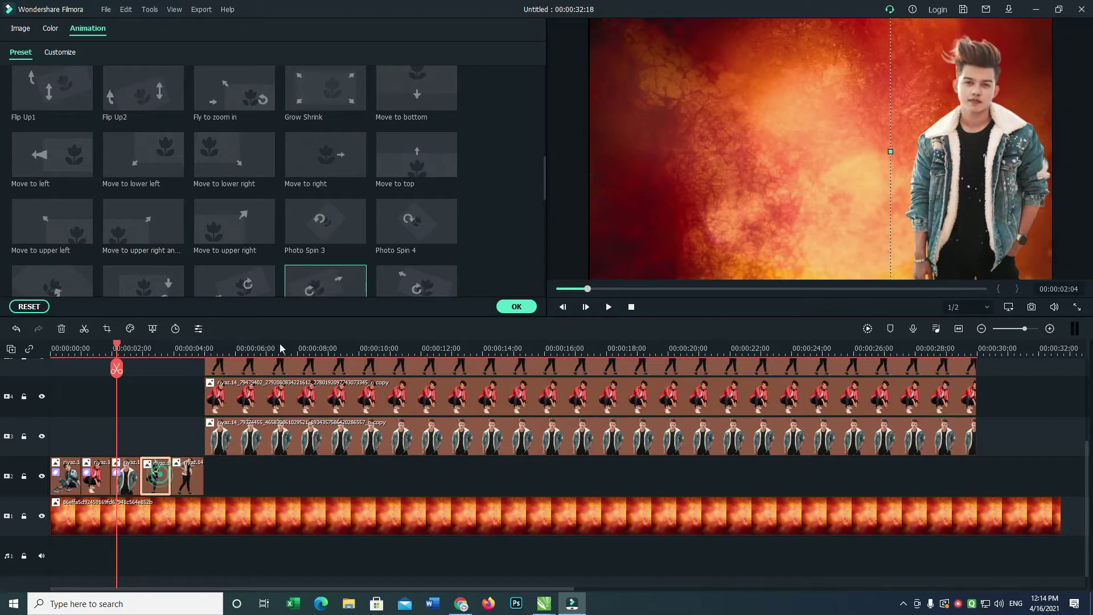
pyautogui.moveTo(542, 182); pyautogui.dragTo(543, 197)
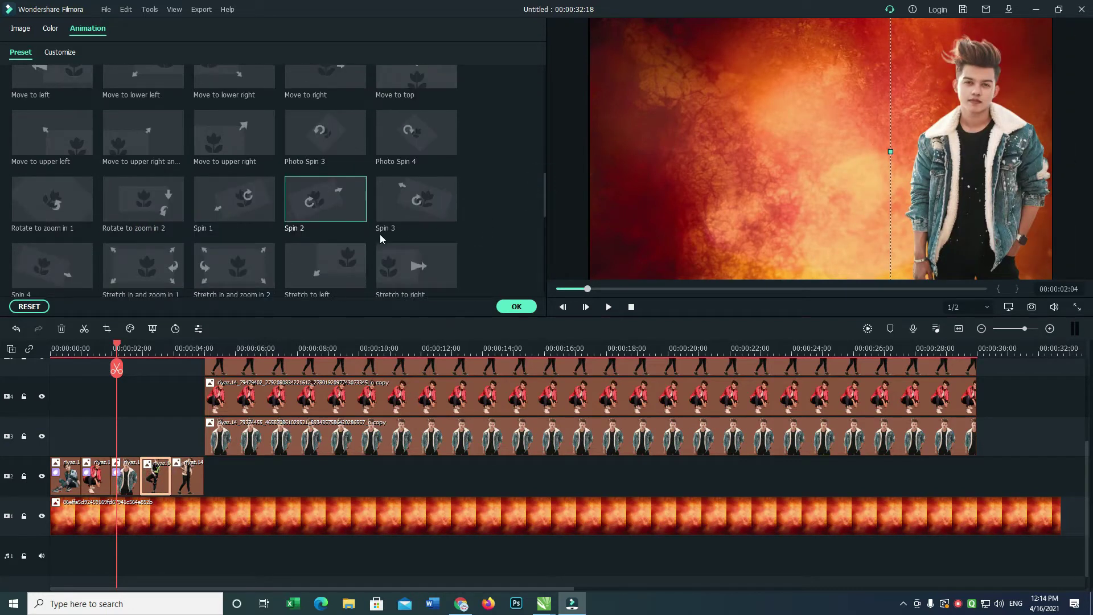
pyautogui.click(399, 255)
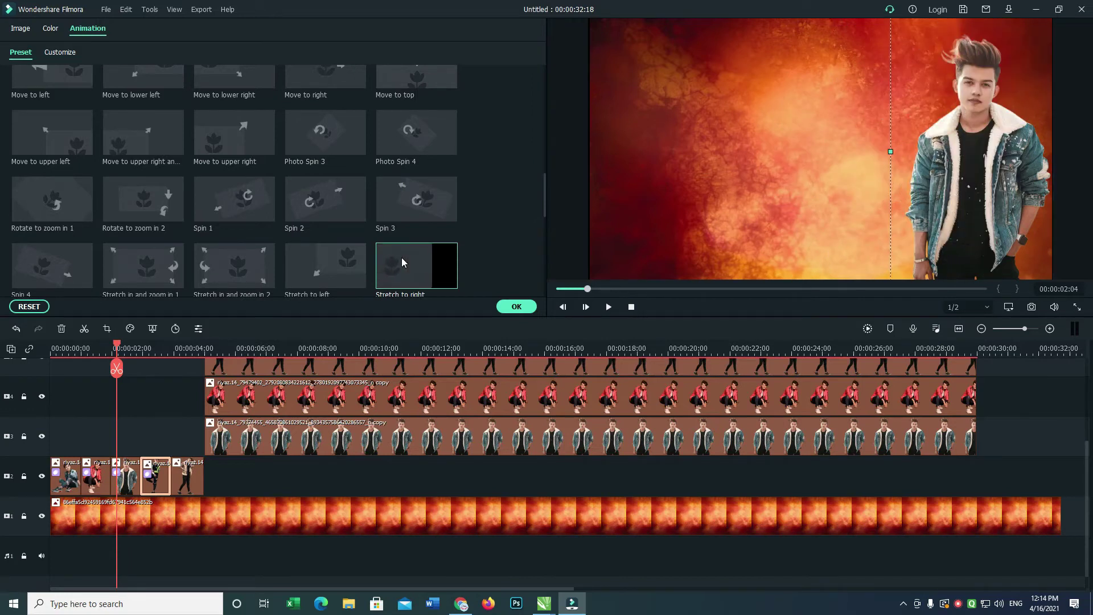
pyautogui.click(199, 476)
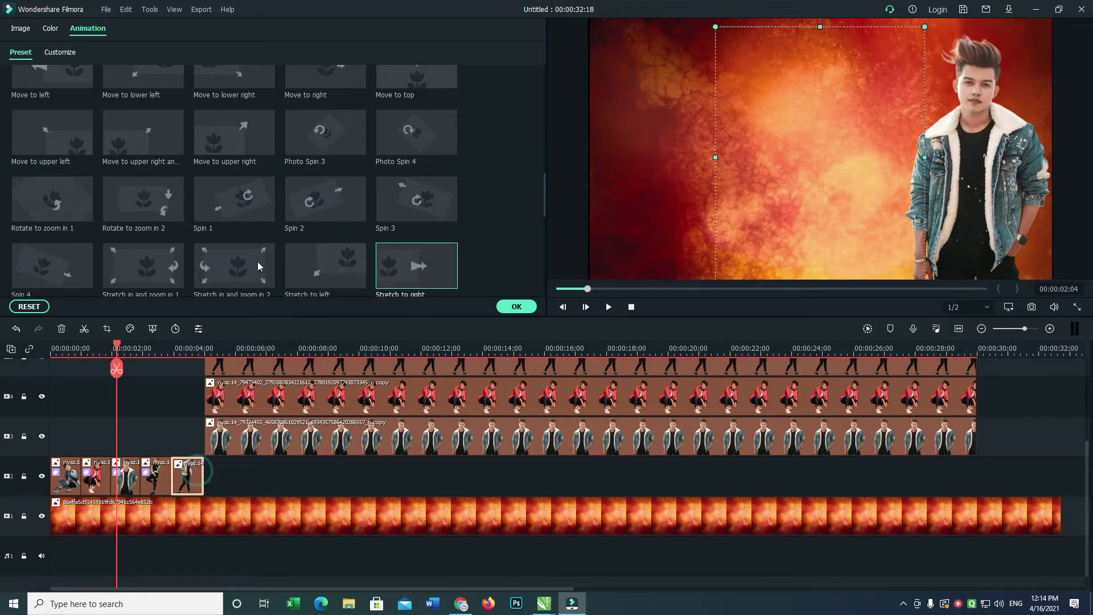
pyautogui.click(253, 263)
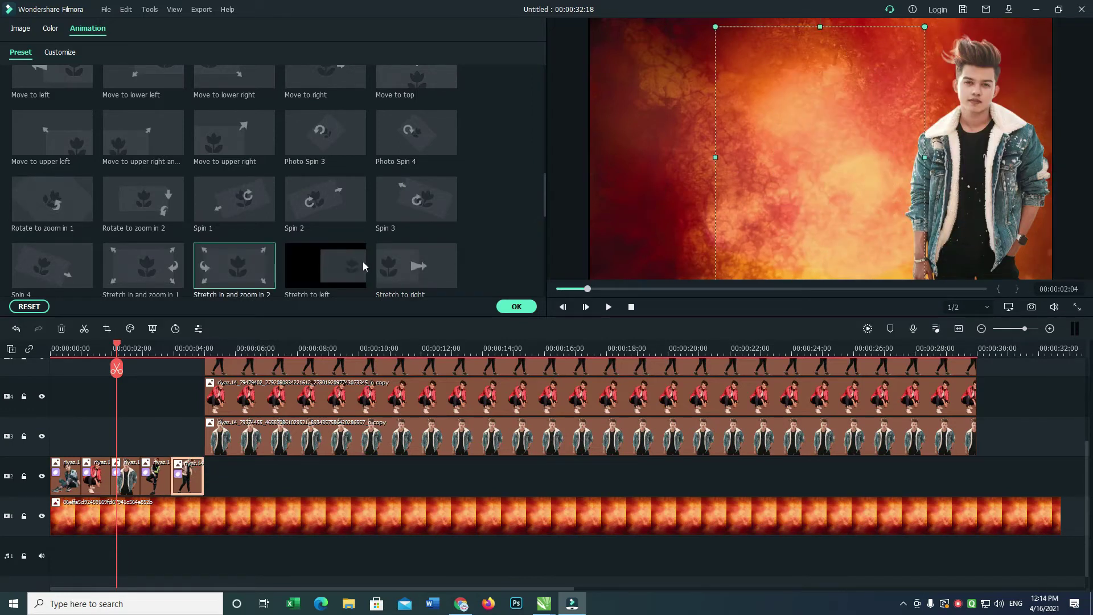
pyautogui.moveTo(118, 348); pyautogui.dragTo(2, 362)
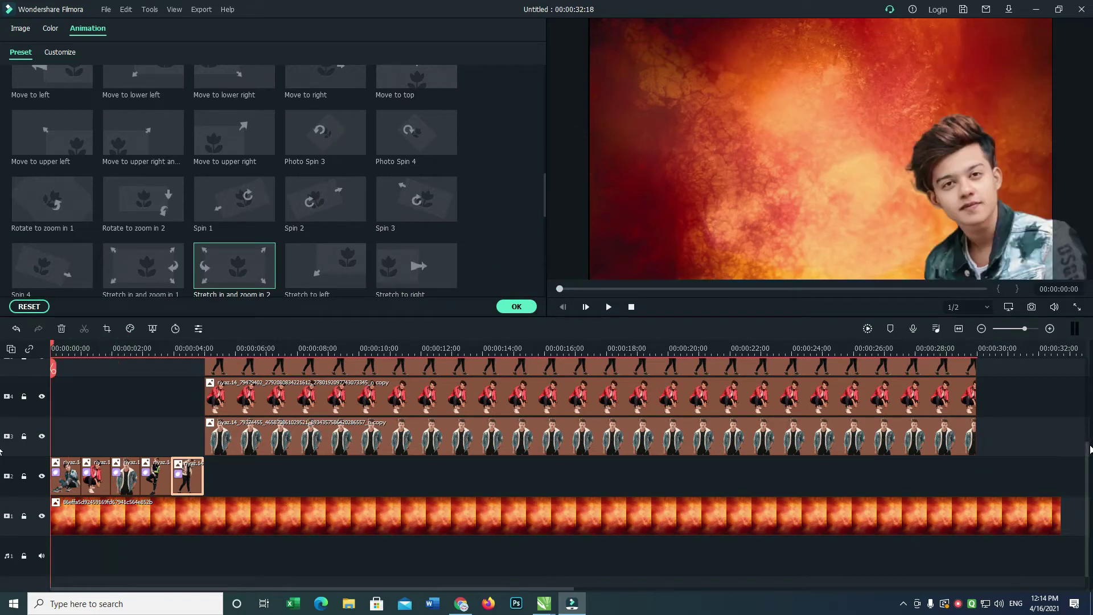
pyautogui.click(1011, 470)
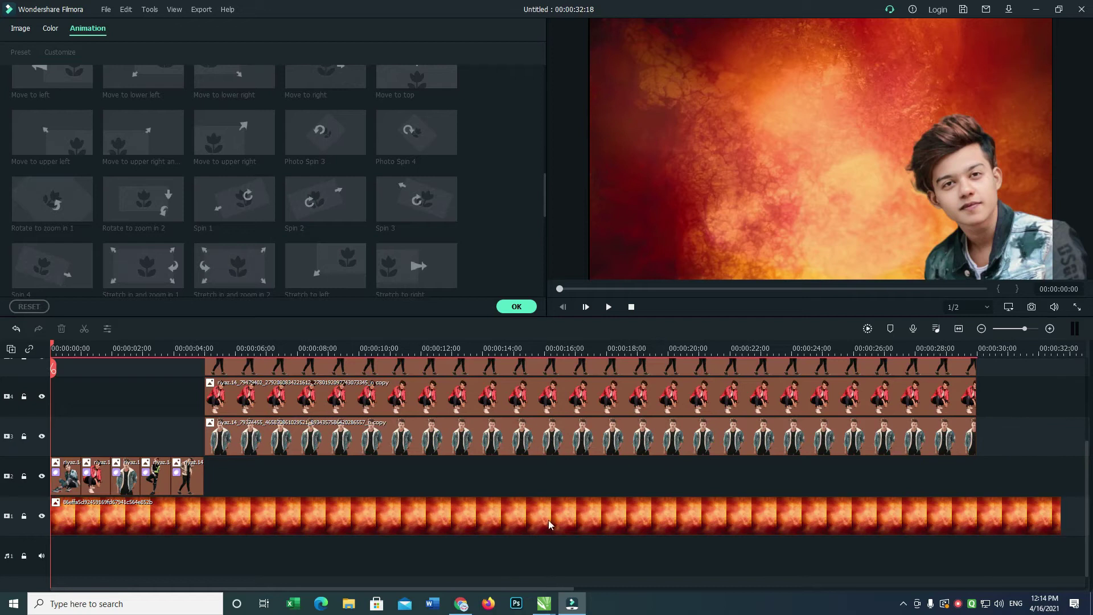
# Search Google for 'happy birthday png sticker' in Chrome and show the image results.
pyautogui.click(467, 609)
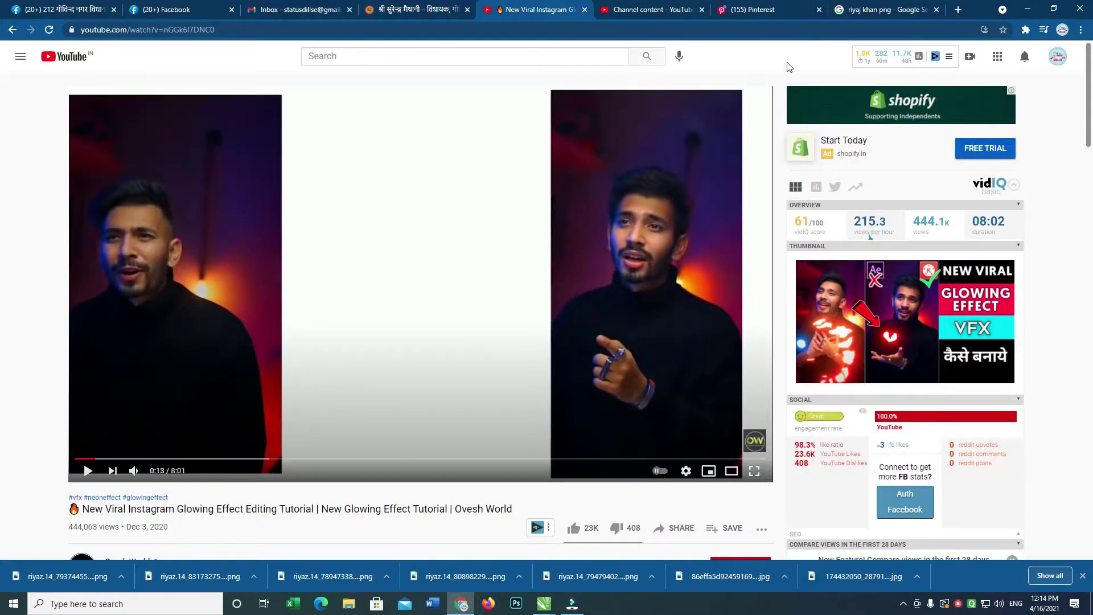
pyautogui.click(957, 9)
pyautogui.write('go')
pyautogui.press('Return')
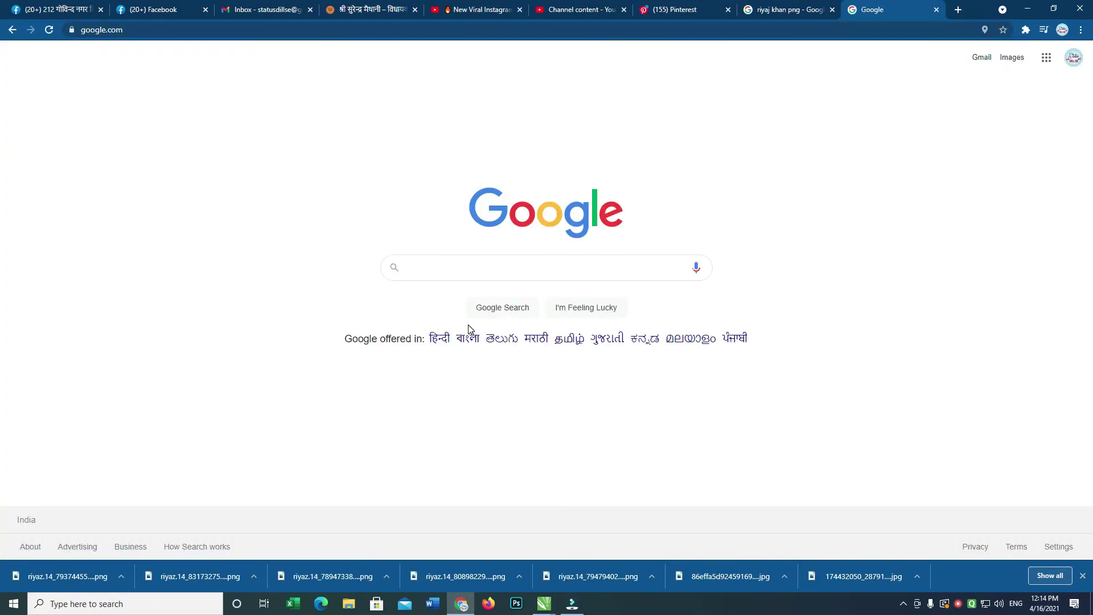
pyautogui.write('happy bi')
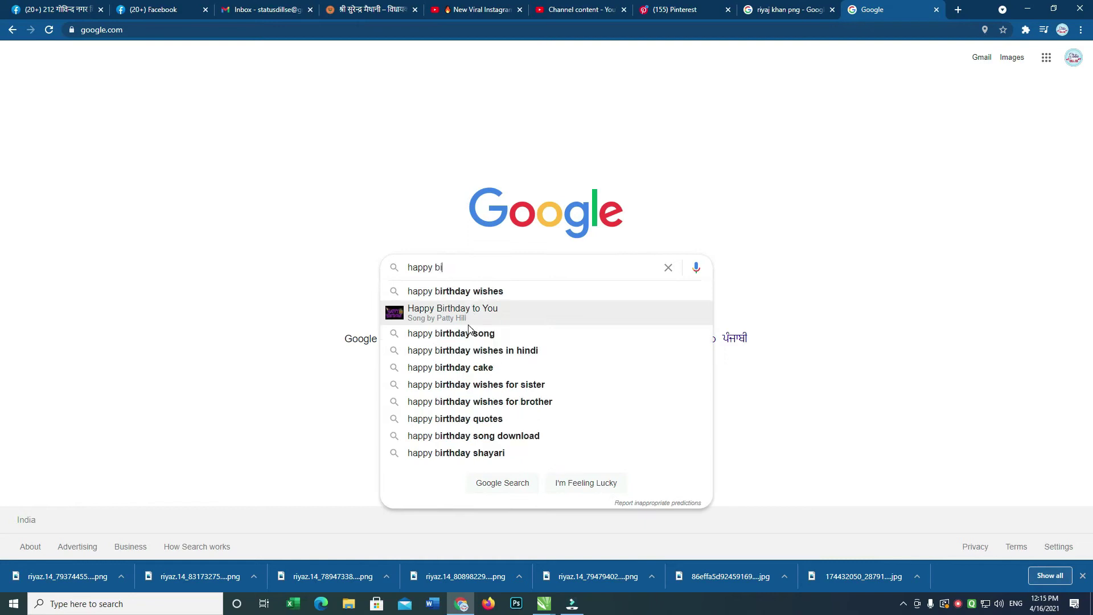
pyautogui.write('rthd')
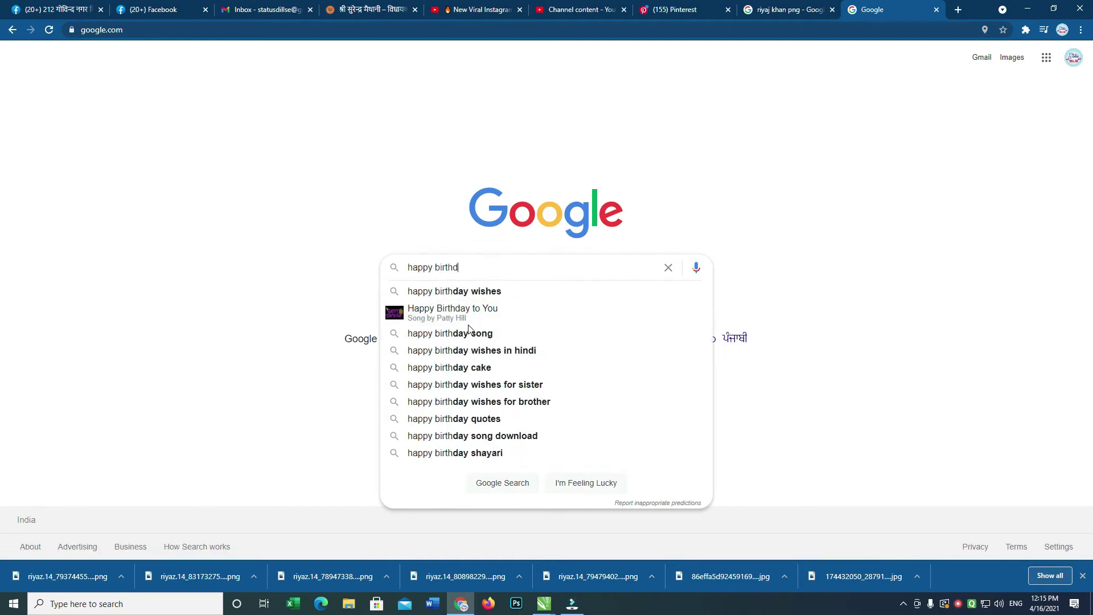
pyautogui.write('ay png')
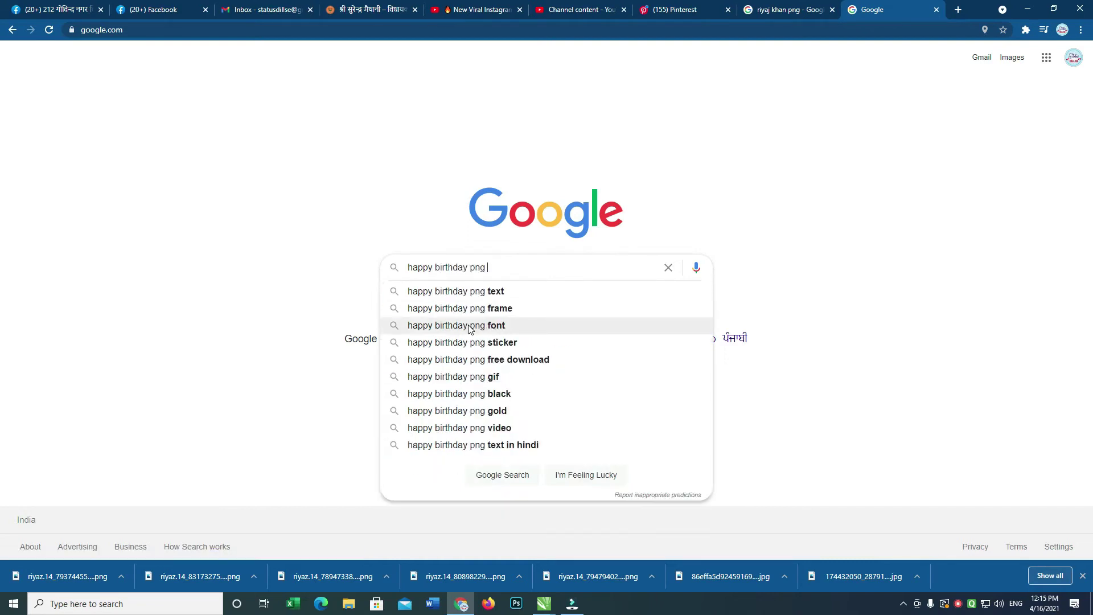
pyautogui.press('Down')
pyautogui.press('Return')
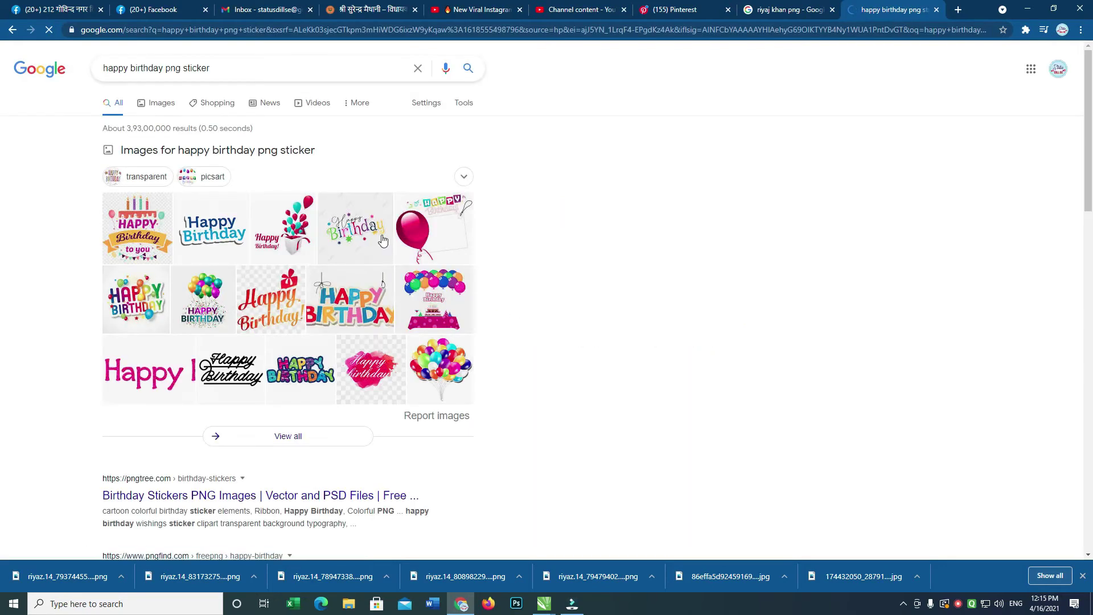
pyautogui.click(157, 103)
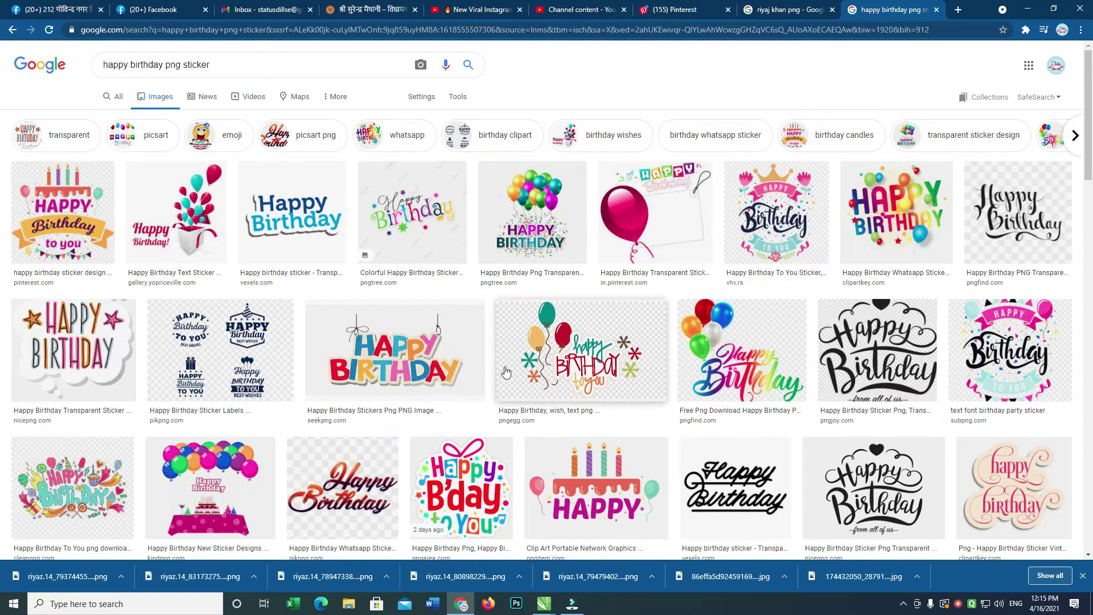
# Copy the image address of the Happy Birthday Whatsapp Sticker result.
pyautogui.click(891, 210)
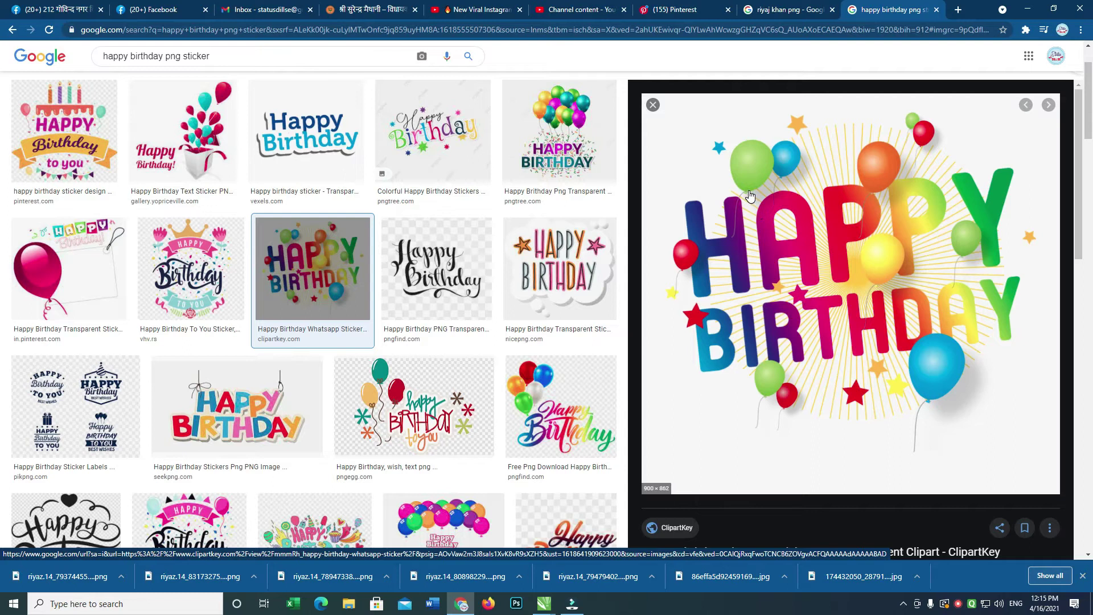
pyautogui.rightClick(794, 210)
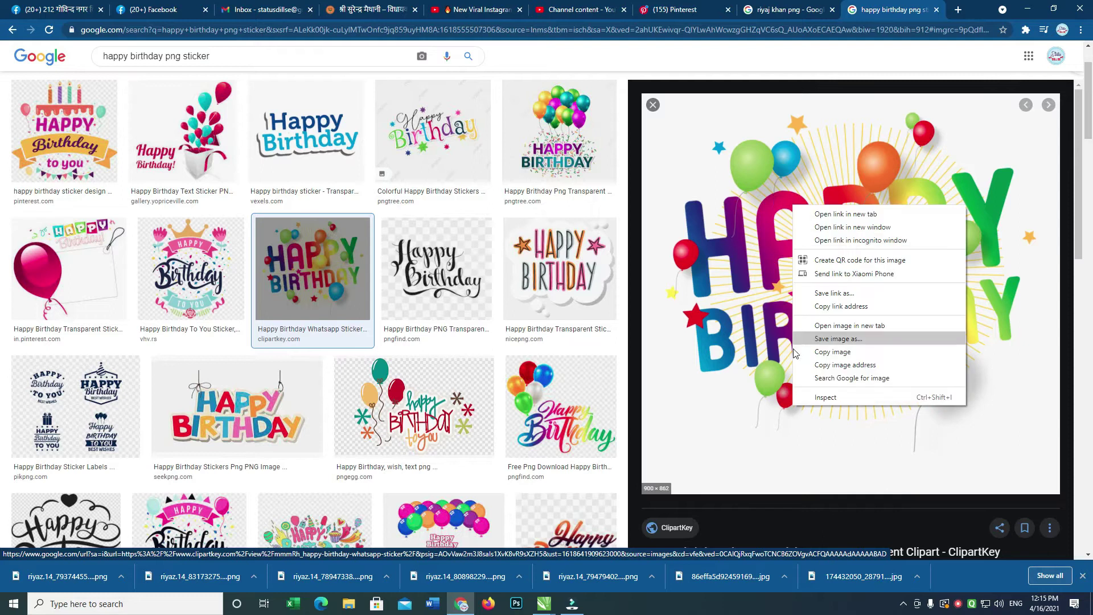
pyautogui.click(837, 369)
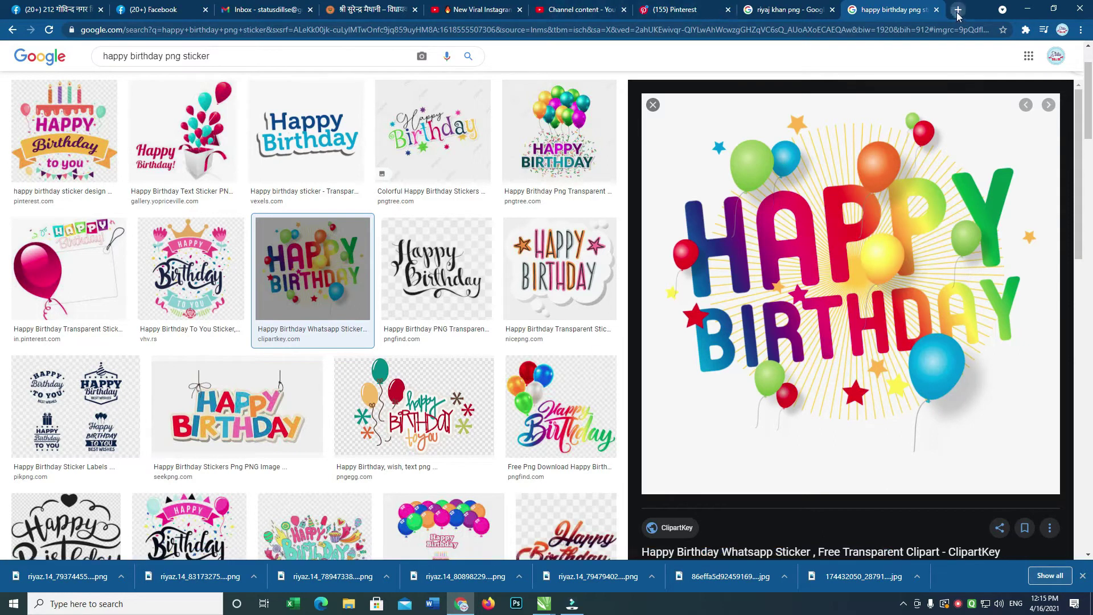
pyautogui.click(958, 9)
# Remove the sticker's background on remove.bg from the pasted URL and download the PNG.
pyautogui.write('re')
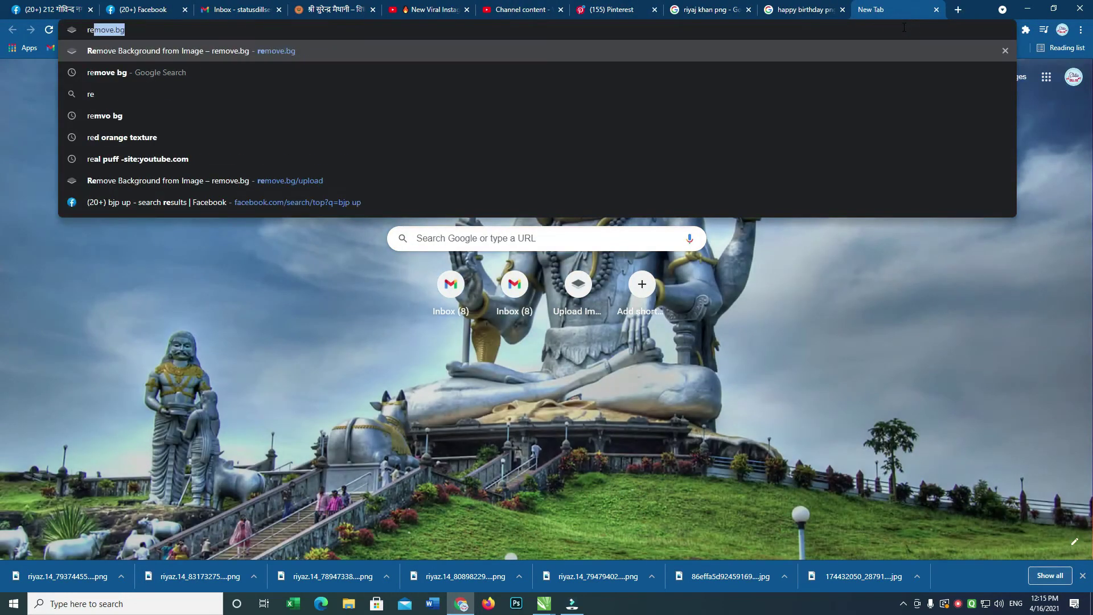
pyautogui.press('Return')
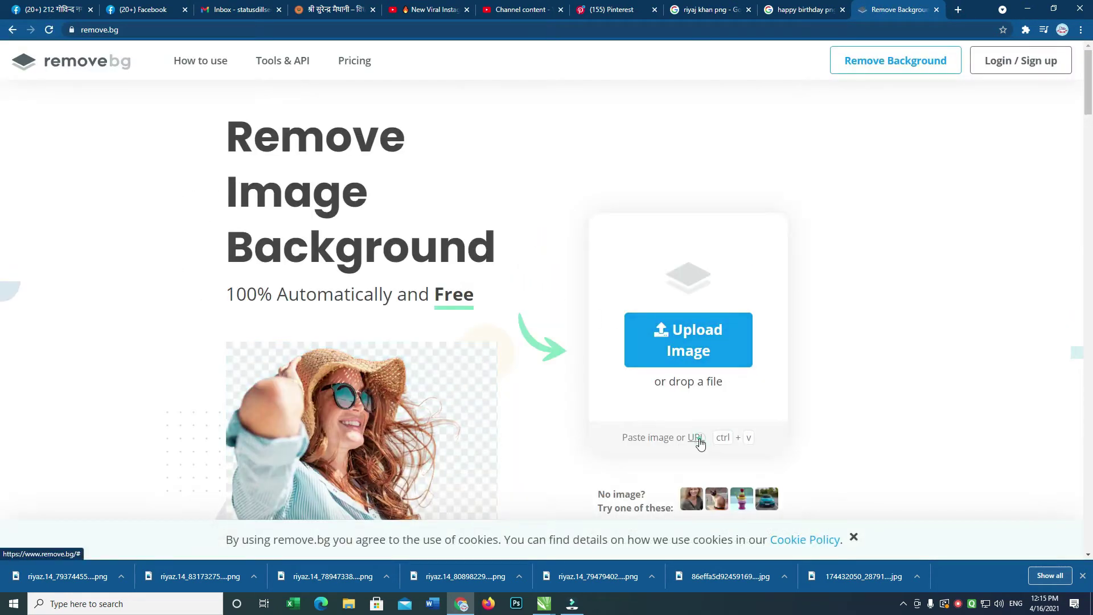
pyautogui.click(697, 438)
pyautogui.hotkey('ctrl', 'v')
pyautogui.click(614, 126)
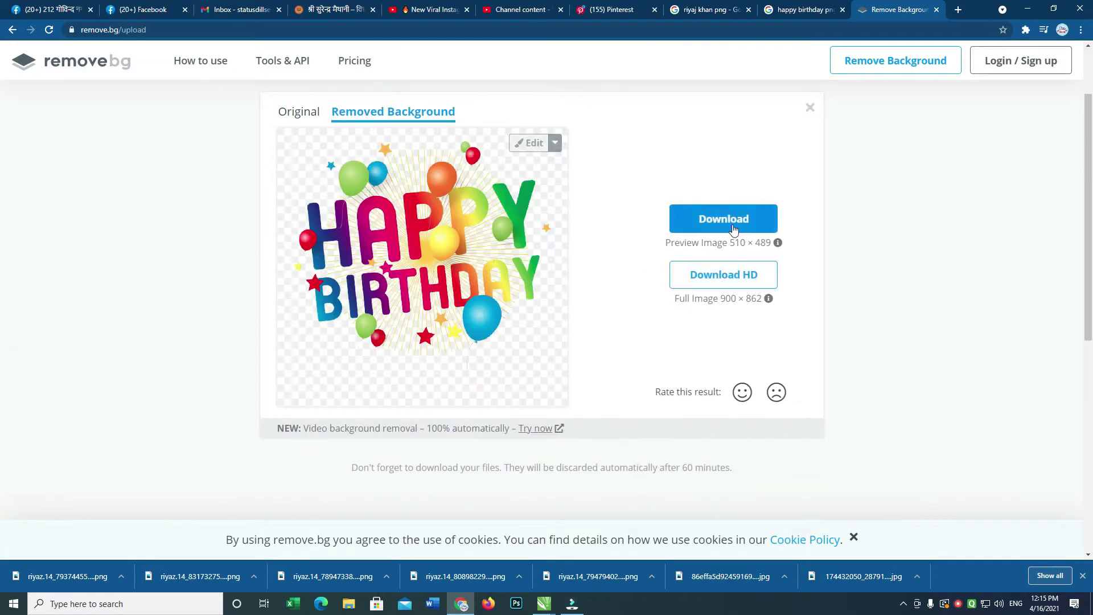
pyautogui.click(744, 225)
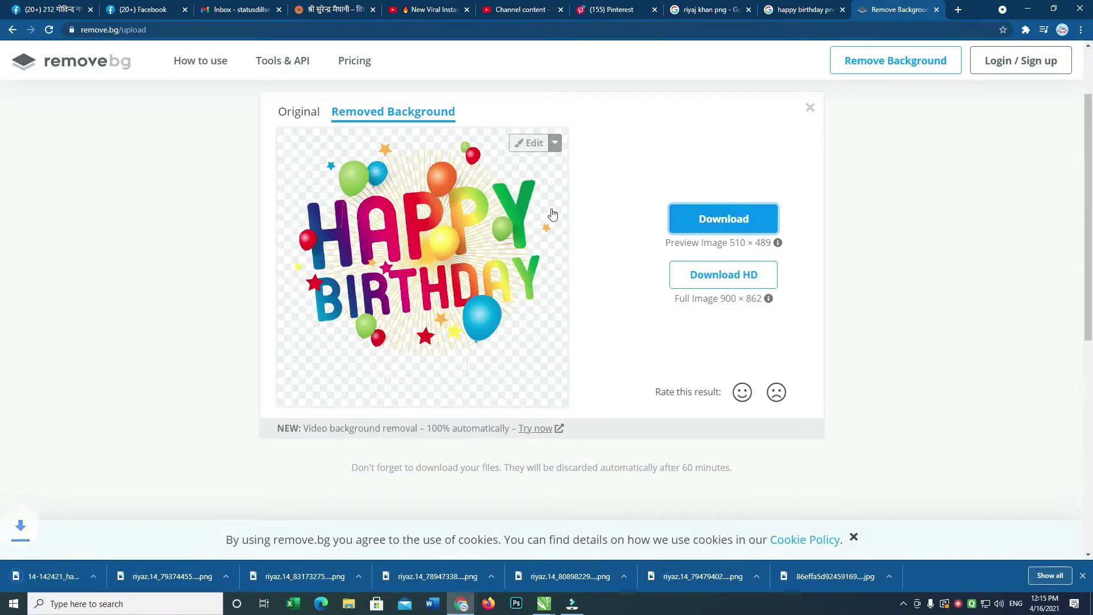
pyautogui.hotkey('alt', 'Tab')
pyautogui.click(517, 307)
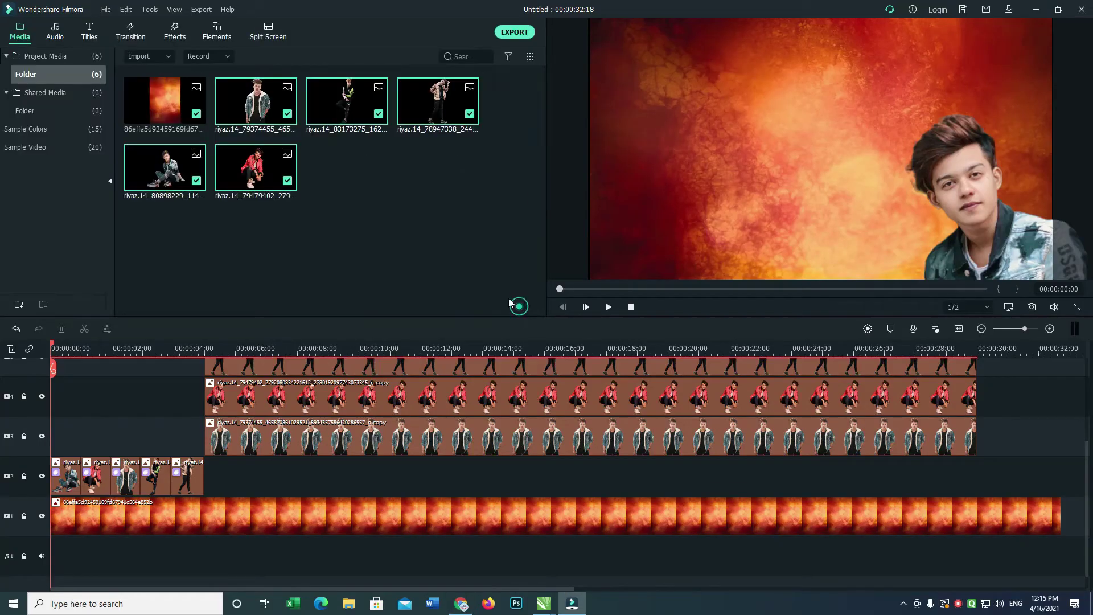
# Import the downloaded birthday PNG from Downloads and place it on a track at 0:00.
pyautogui.doubleClick(377, 219)
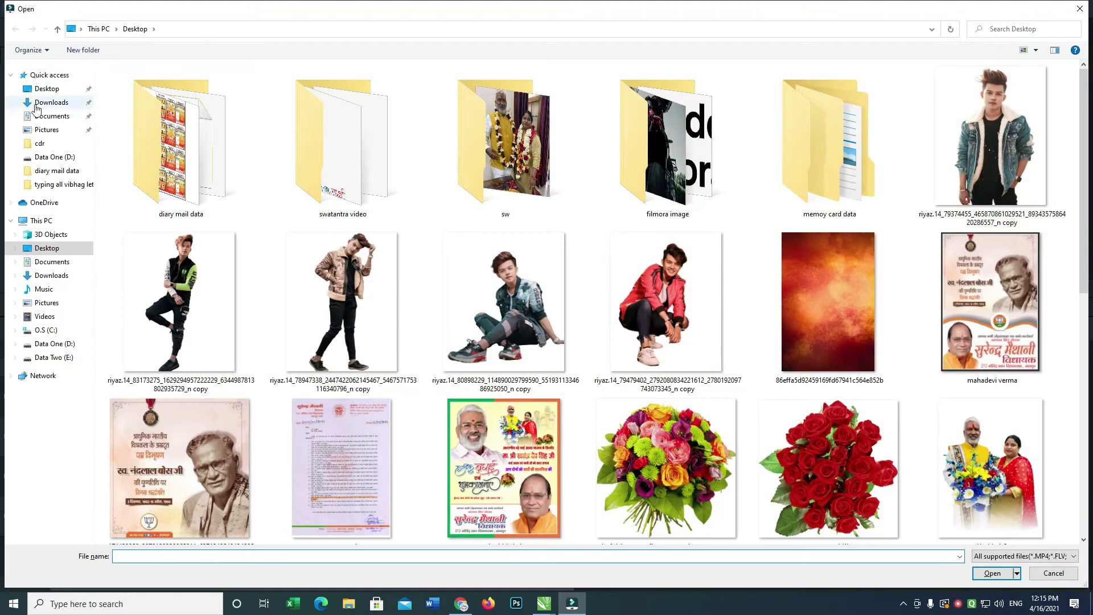
pyautogui.click(45, 104)
pyautogui.doubleClick(200, 148)
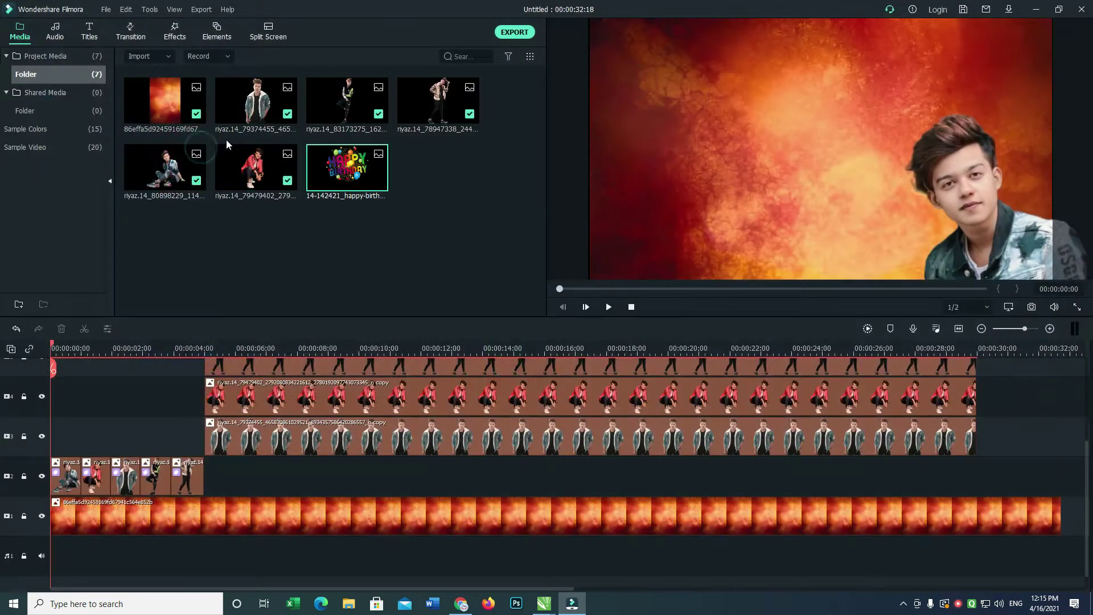
pyautogui.moveTo(198, 354); pyautogui.dragTo(203, 405)
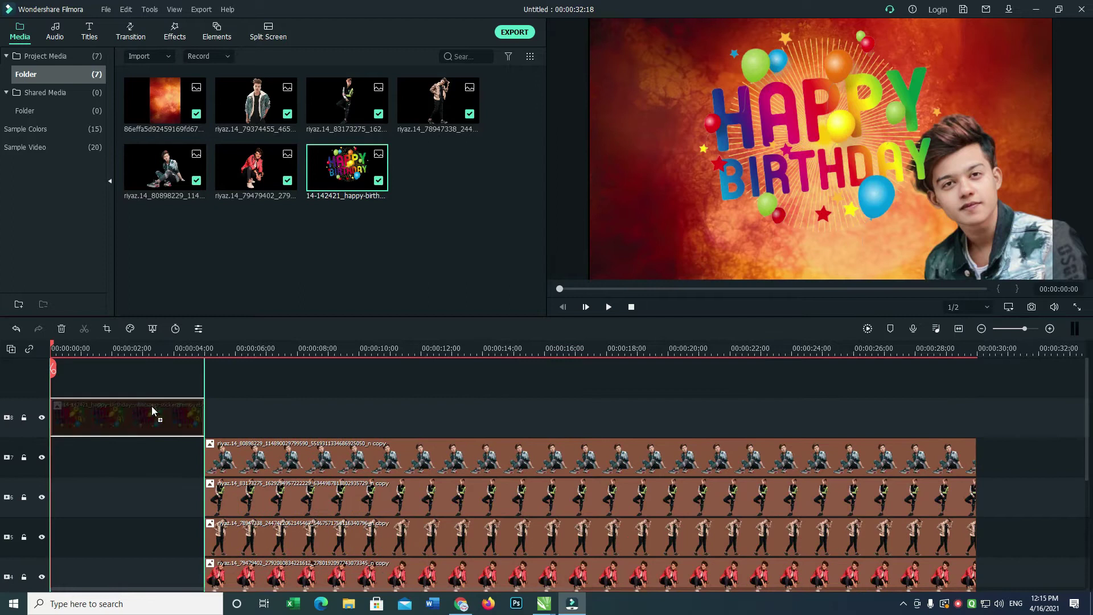
# Shrink the Happy Birthday sticker and position it near the top centre of the frame.
pyautogui.moveTo(833, 134); pyautogui.dragTo(774, 130)
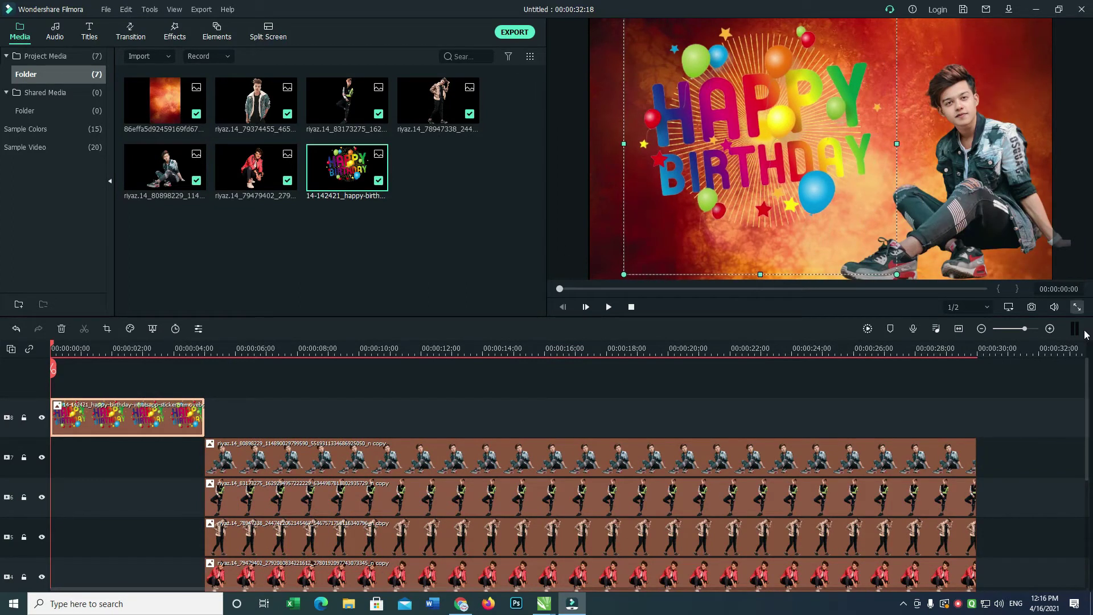
pyautogui.moveTo(1086, 370); pyautogui.dragTo(1079, 417)
pyautogui.press('space')
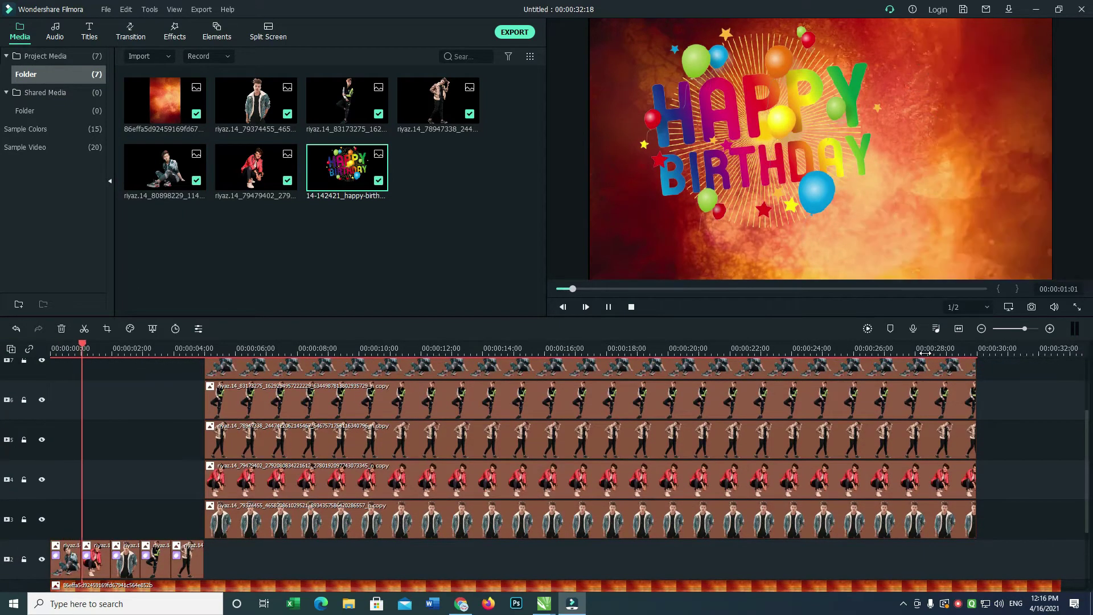
pyautogui.click(783, 111)
pyautogui.moveTo(623, 275); pyautogui.dragTo(721, 187)
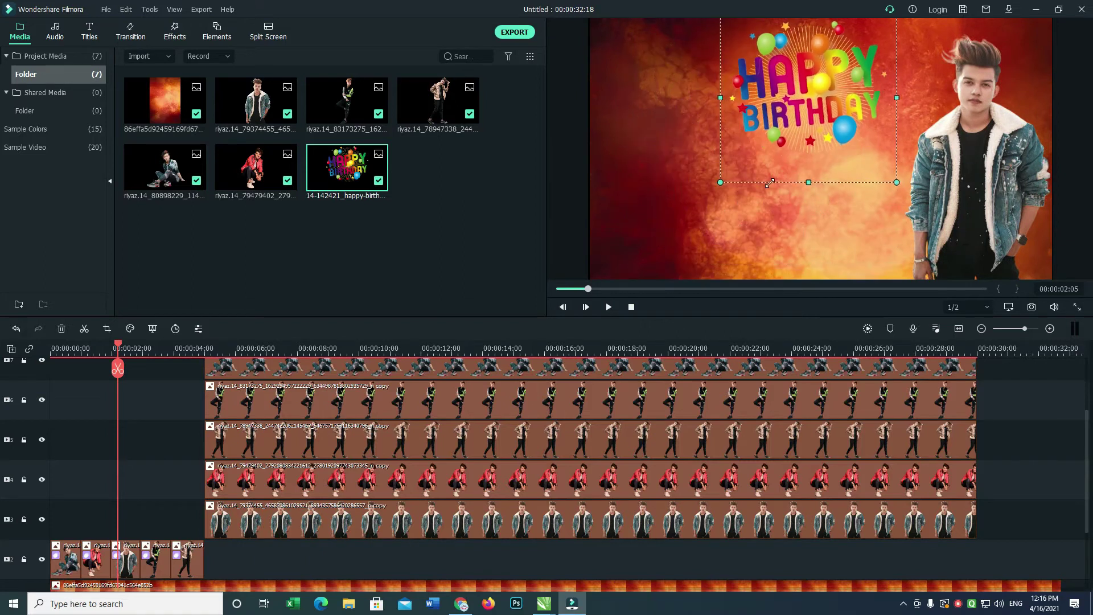
pyautogui.moveTo(804, 80); pyautogui.dragTo(796, 116)
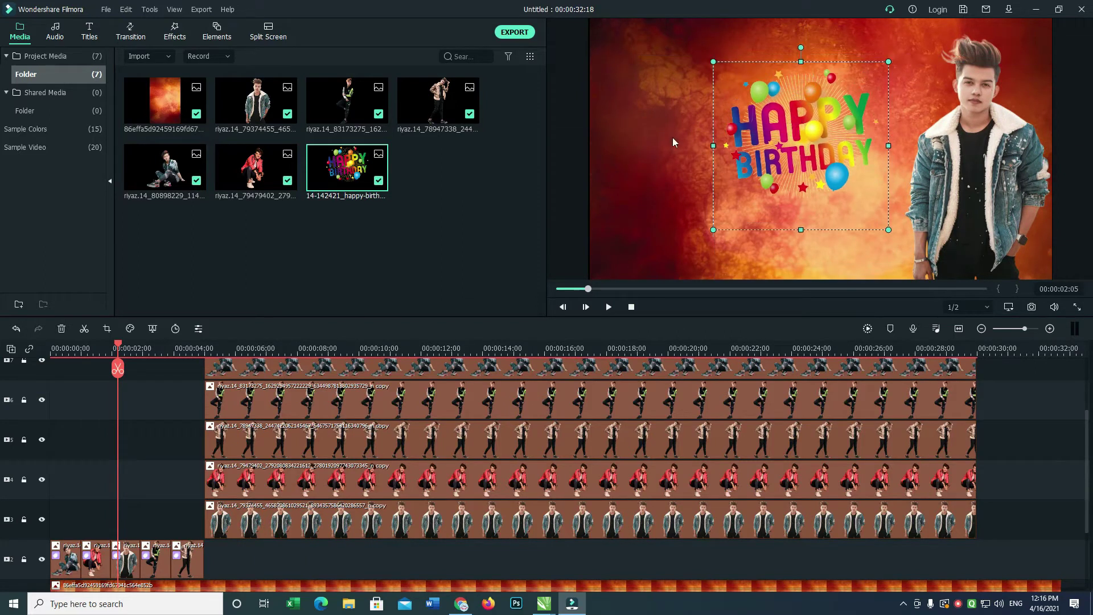
pyautogui.hotkey('alt', 'Tab')
pyautogui.click(802, 10)
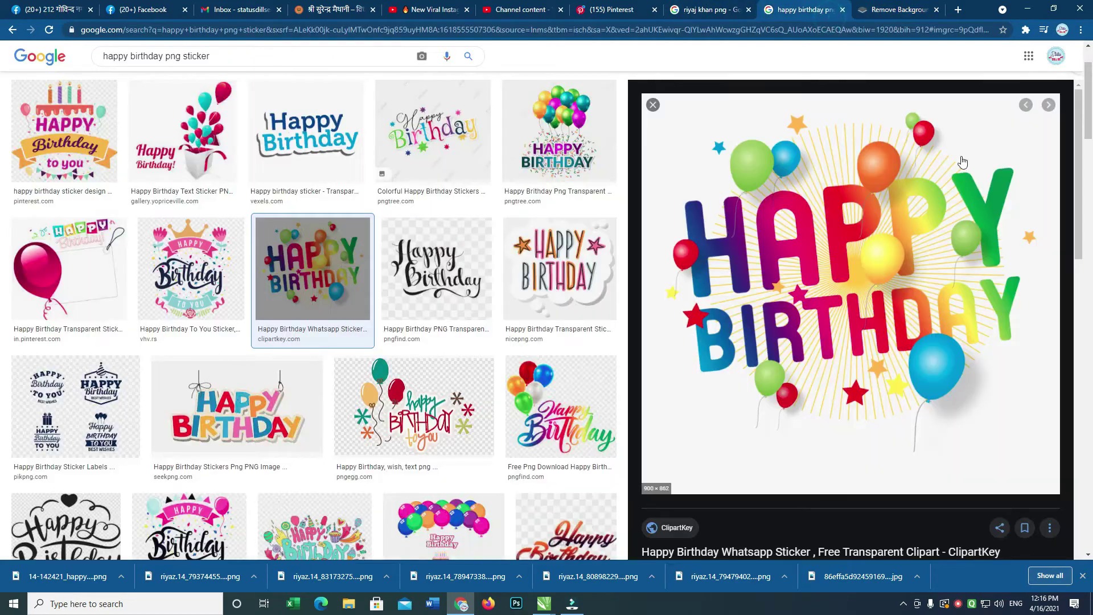
# Preview the vexels blue Happy Birthday sticker and choose Save image as for it.
pyautogui.click(567, 399)
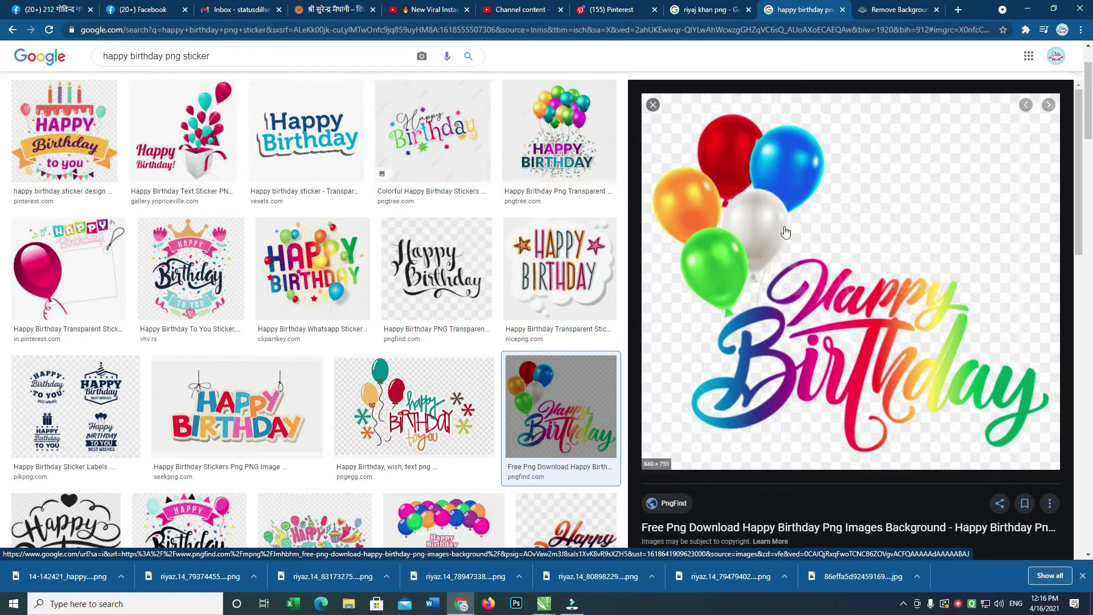
pyautogui.click(323, 130)
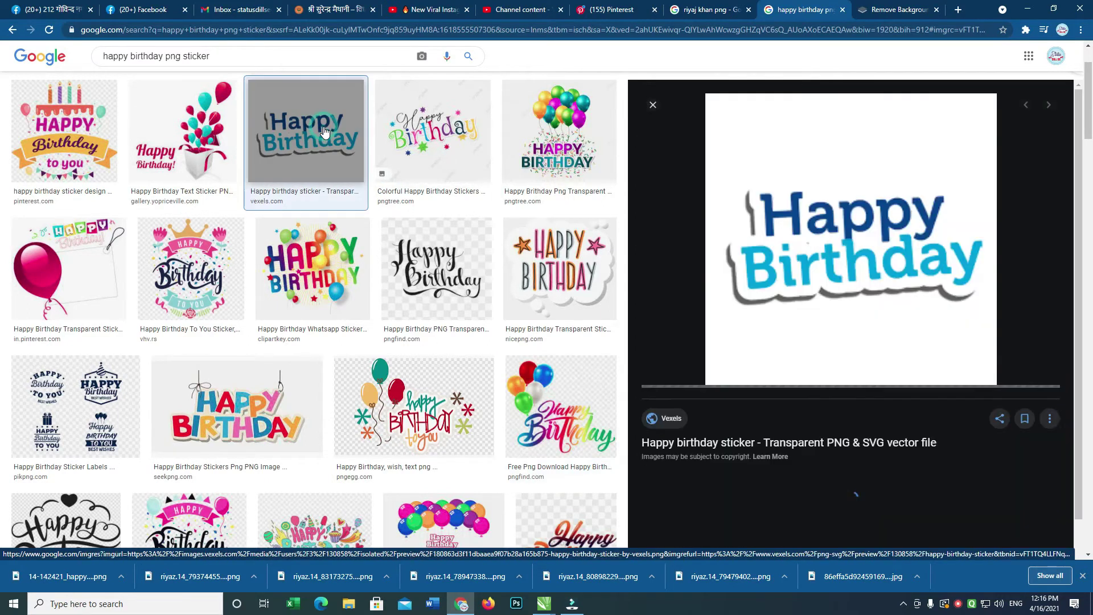
pyautogui.rightClick(882, 249)
pyautogui.click(915, 369)
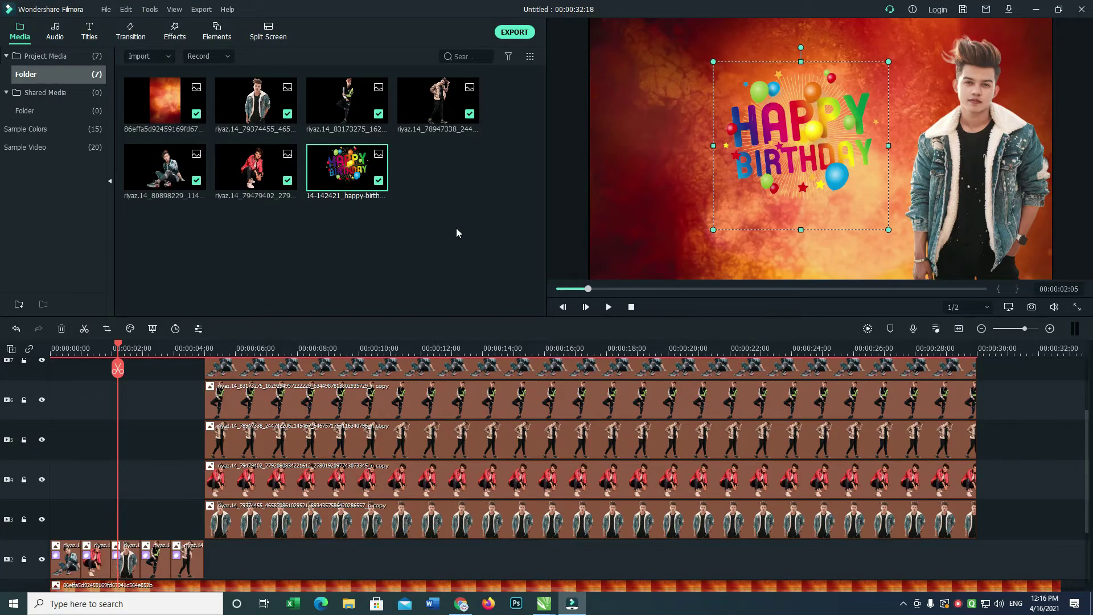
# Import the saved sticker from the Desktop and place it at the timeline's start.
pyautogui.doubleClick(456, 232)
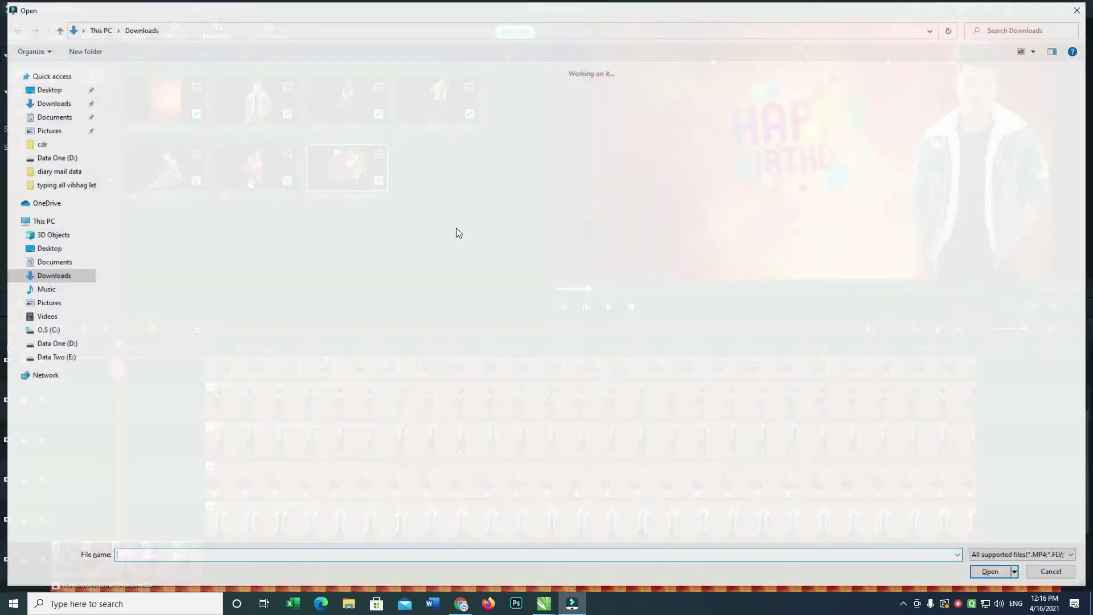
pyautogui.click(46, 92)
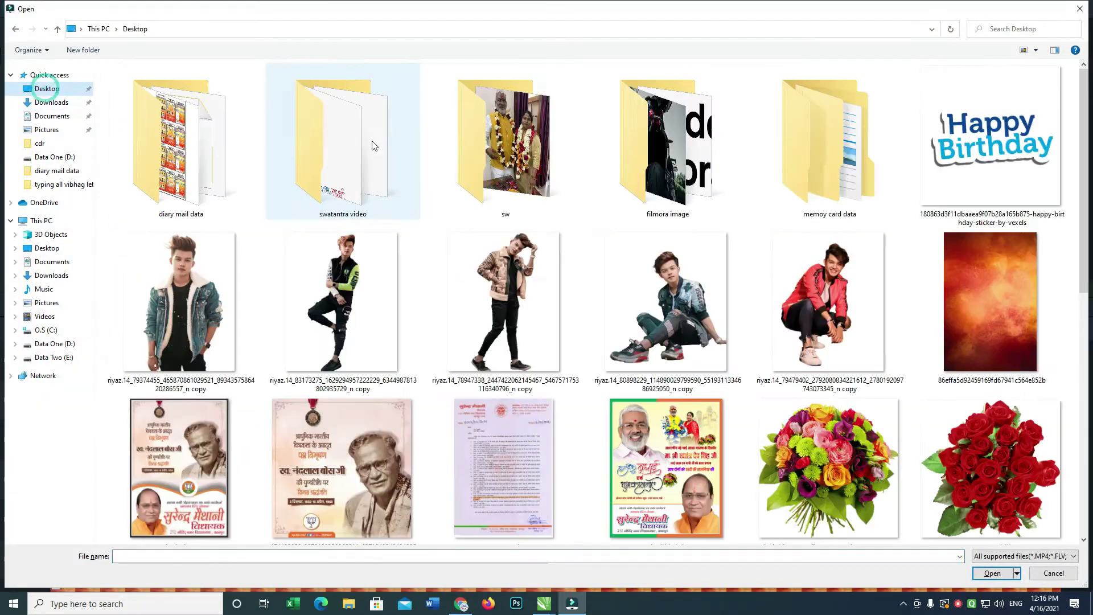
pyautogui.doubleClick(924, 135)
pyautogui.moveTo(423, 197); pyautogui.dragTo(54, 439)
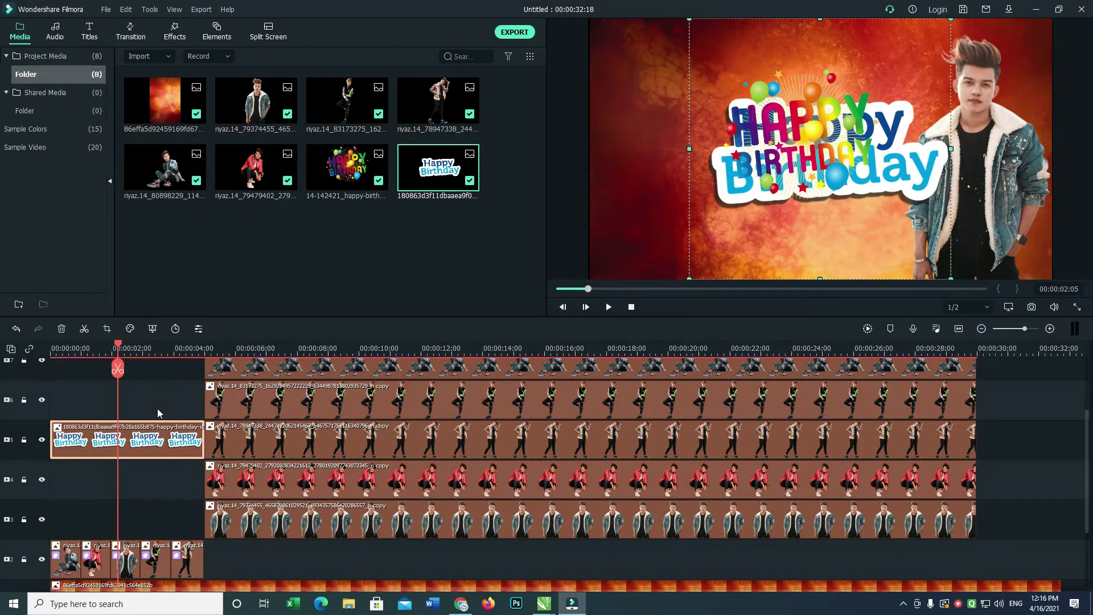
# Trim the sticker clip to 5 seconds and move it to the top track.
pyautogui.moveTo(204, 434)
pyautogui.mouseDown()
pyautogui.moveTo(119, 438)
pyautogui.moveTo(206, 451)
pyautogui.mouseUp()
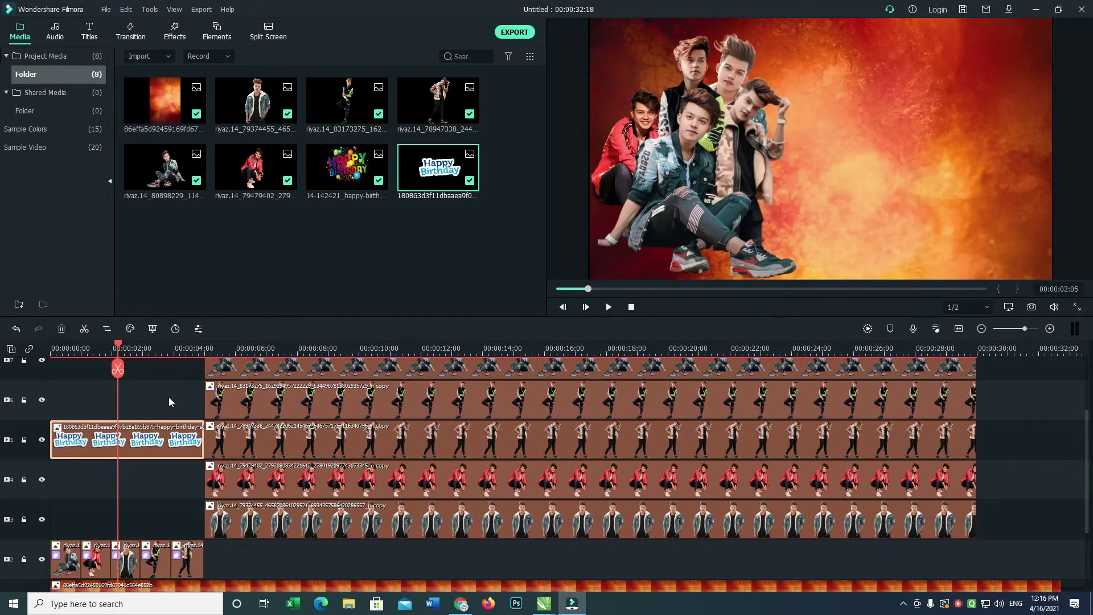
pyautogui.click(121, 446)
pyautogui.moveTo(104, 441); pyautogui.dragTo(86, 371)
pyautogui.moveTo(1086, 397); pyautogui.dragTo(1086, 454)
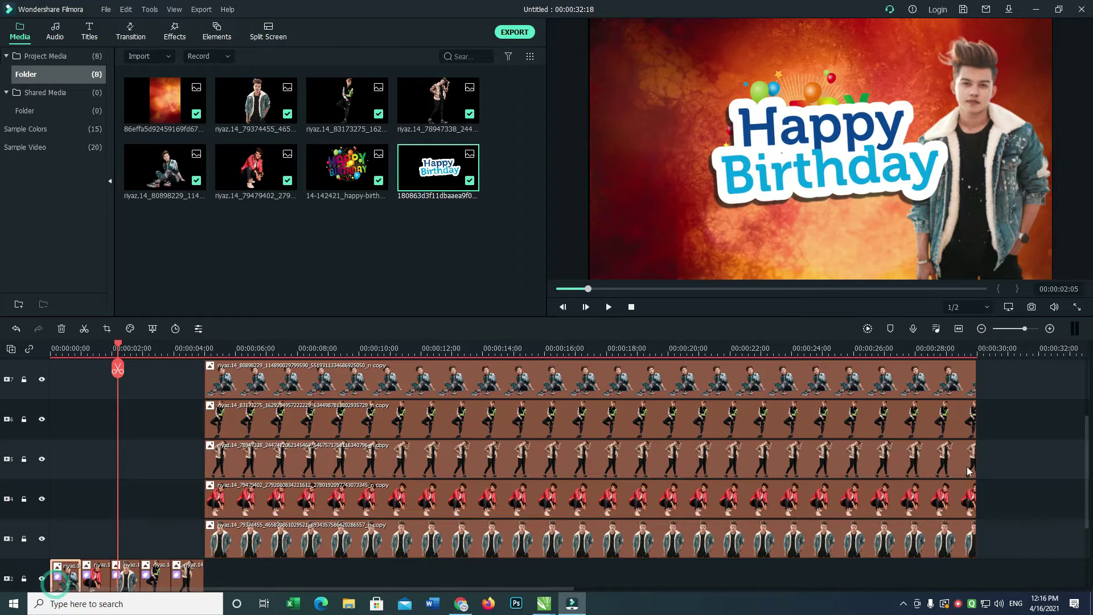
pyautogui.scroll(1, 1087, 443)
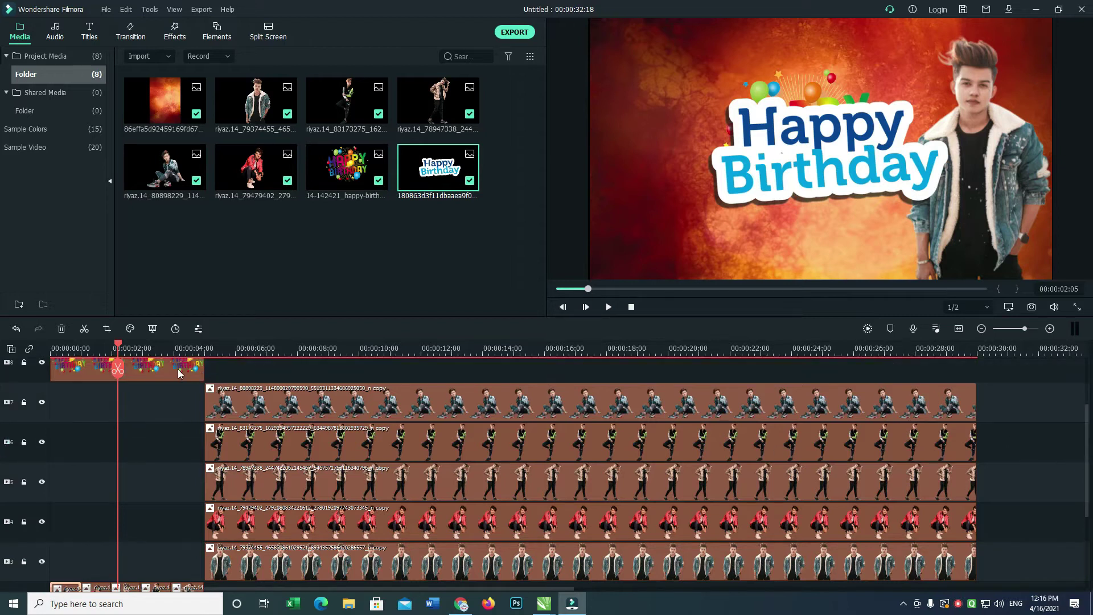
# Delete the old balloon Happy Birthday clip and remove all empty tracks.
pyautogui.press('Delete')
pyautogui.rightClick(40, 378)
pyautogui.click(97, 441)
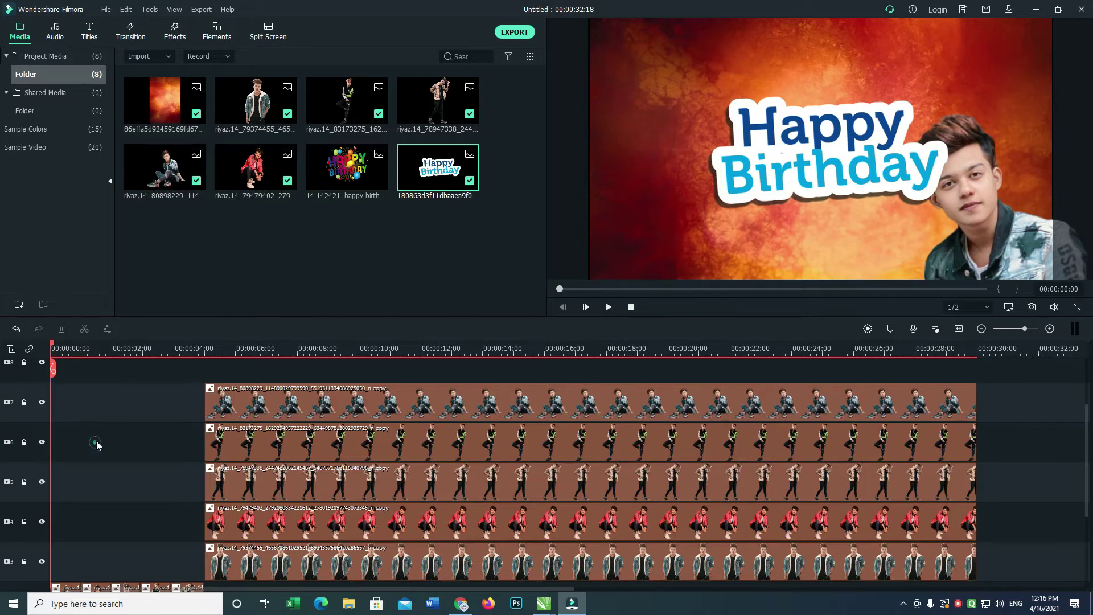
# Trim the blue sticker clip to about 4 seconds and split it at the 1-second mark.
pyautogui.scroll(2, 1088, 470)
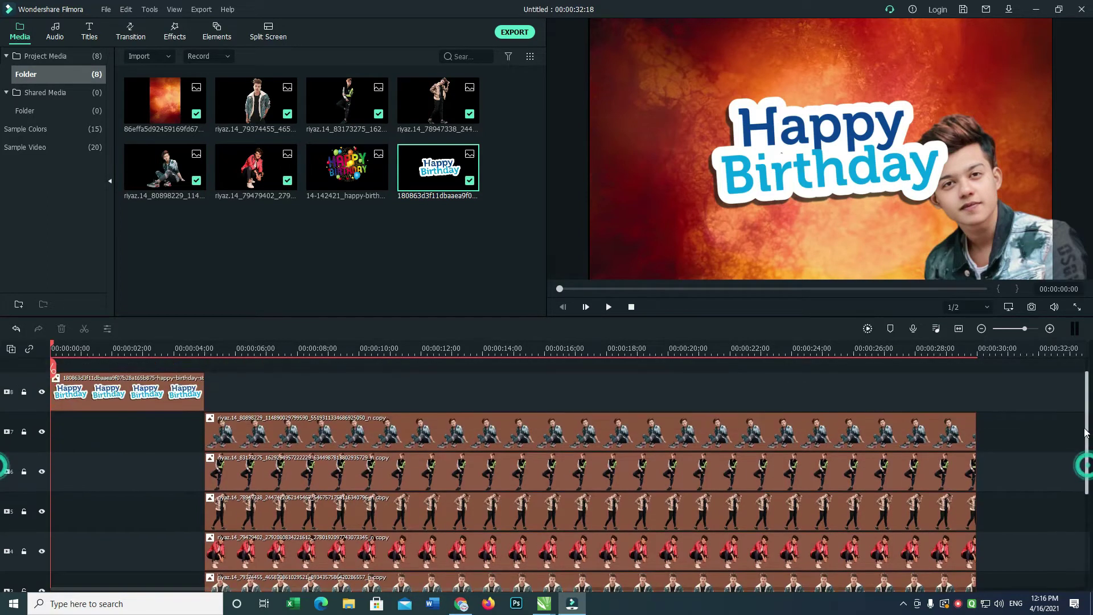
pyautogui.moveTo(204, 391)
pyautogui.mouseDown()
pyautogui.moveTo(101, 391)
pyautogui.moveTo(254, 391)
pyautogui.moveTo(173, 391)
pyautogui.moveTo(218, 391)
pyautogui.mouseUp()
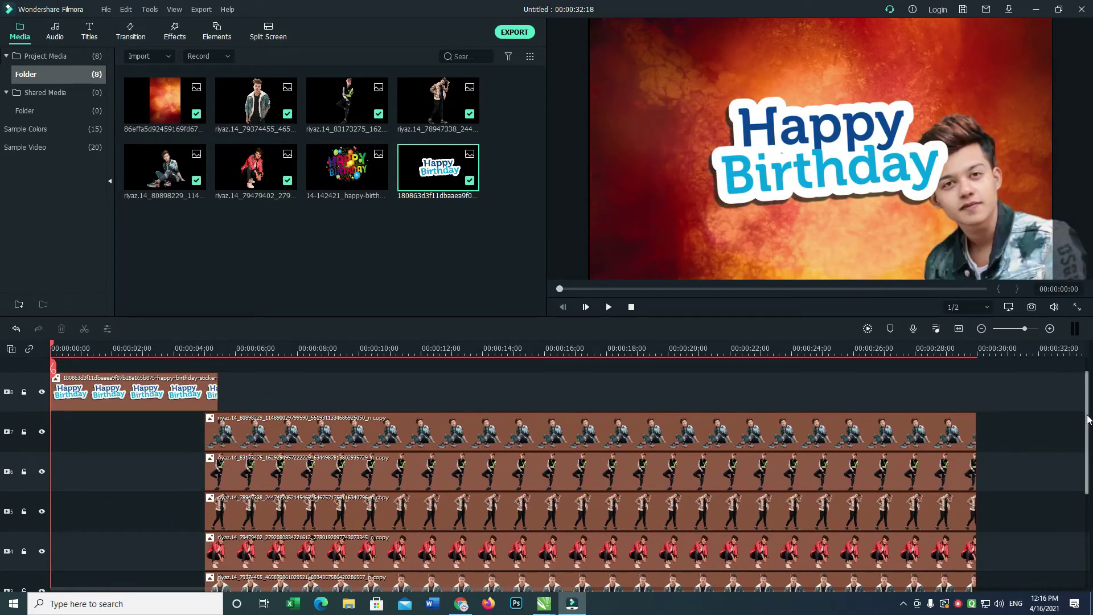
pyautogui.moveTo(1088, 419); pyautogui.dragTo(1090, 437)
pyautogui.click(88, 369)
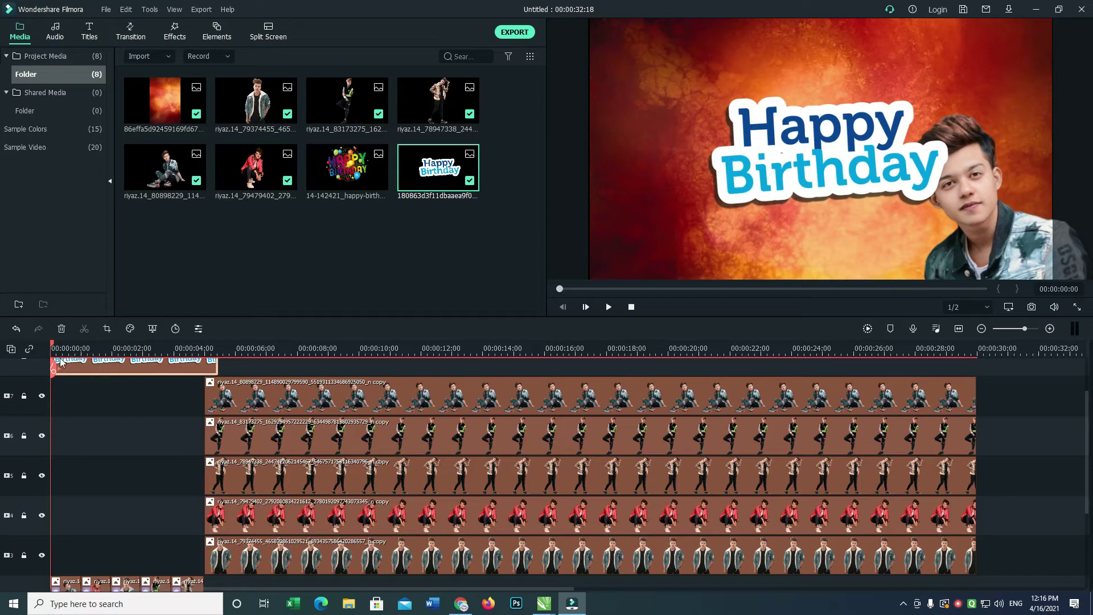
pyautogui.moveTo(53, 348); pyautogui.dragTo(83, 351)
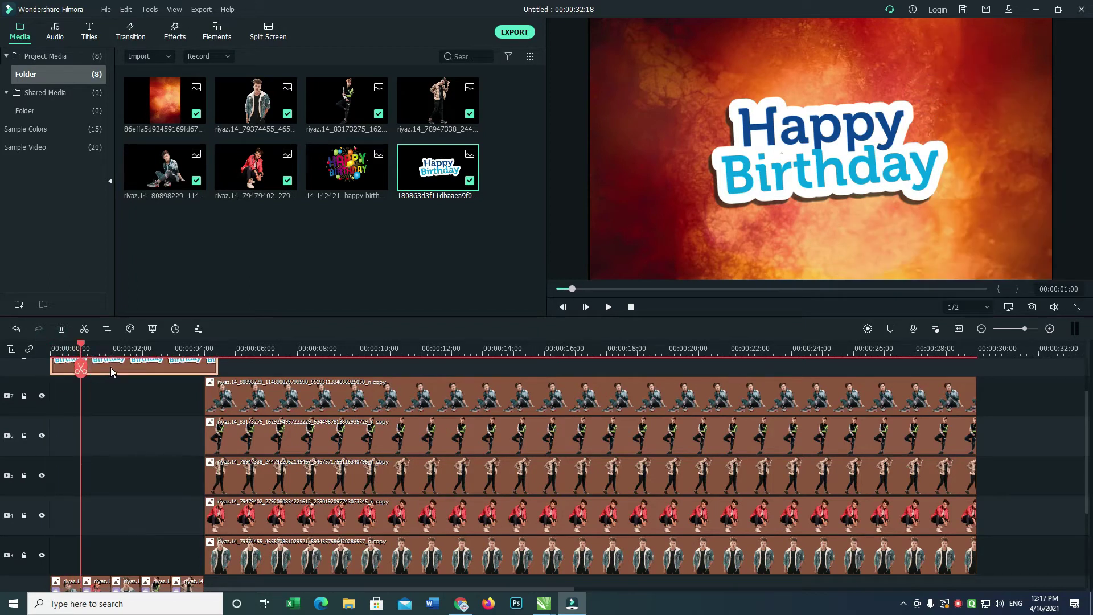
pyautogui.hotkey('ctrl', 'b')
# Move the Happy Birthday sticker left and up and enlarge it on the first sticker piece, then preview.
pyautogui.doubleClick(55, 366)
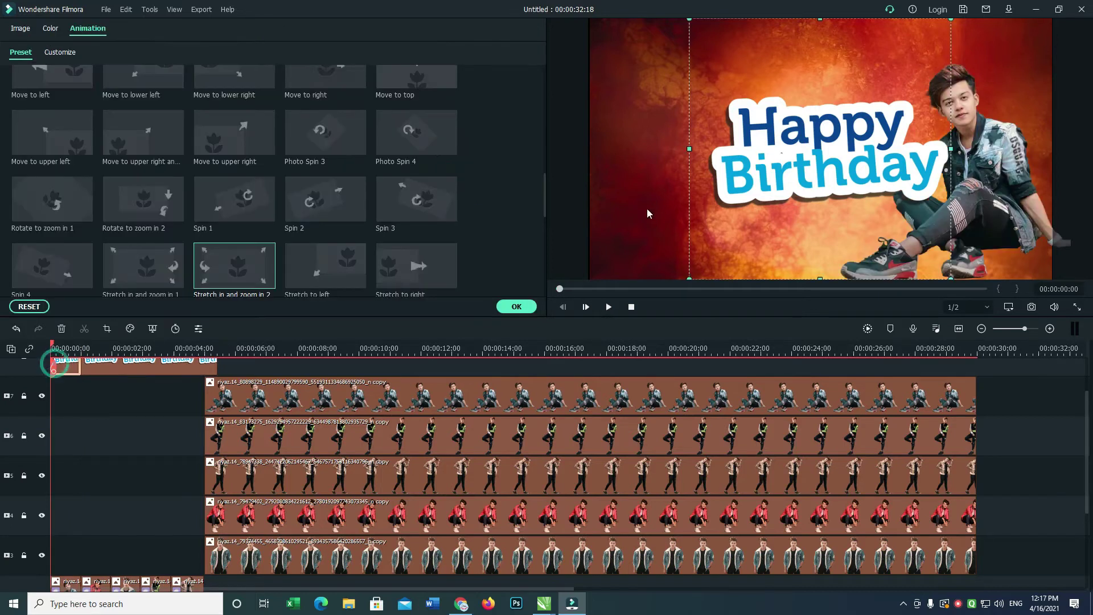
pyautogui.moveTo(795, 141); pyautogui.dragTo(720, 121)
pyautogui.moveTo(885, 265); pyautogui.dragTo(899, 277)
pyautogui.moveTo(821, 167); pyautogui.dragTo(815, 167)
pyautogui.click(515, 306)
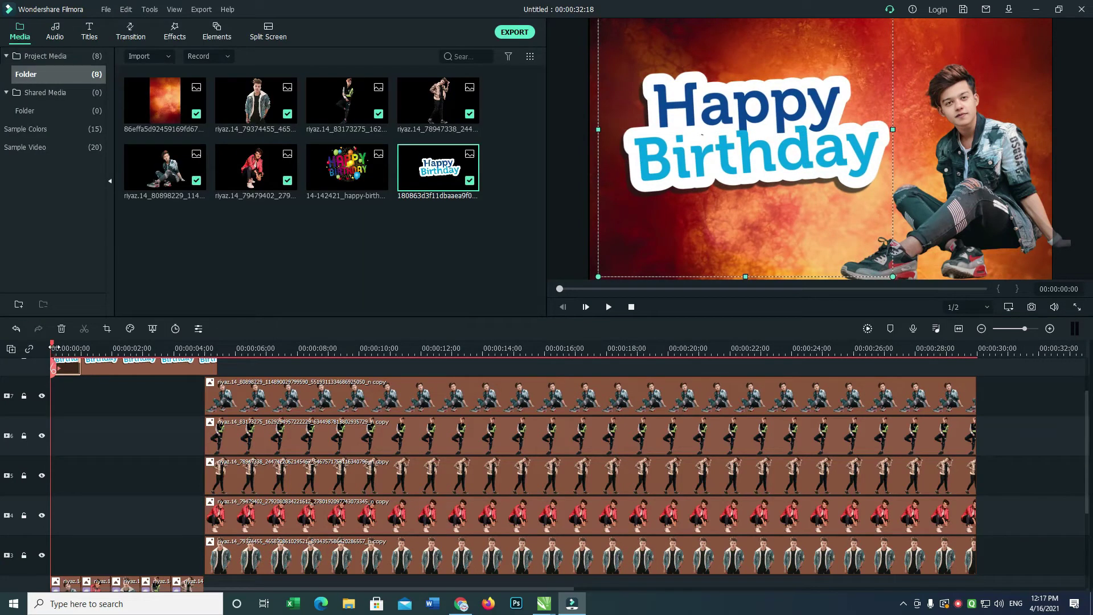
pyautogui.moveTo(54, 348); pyautogui.dragTo(112, 353)
# Enlarge the Happy Birthday sticker over the red-jacket photo clip.
pyautogui.click(144, 370)
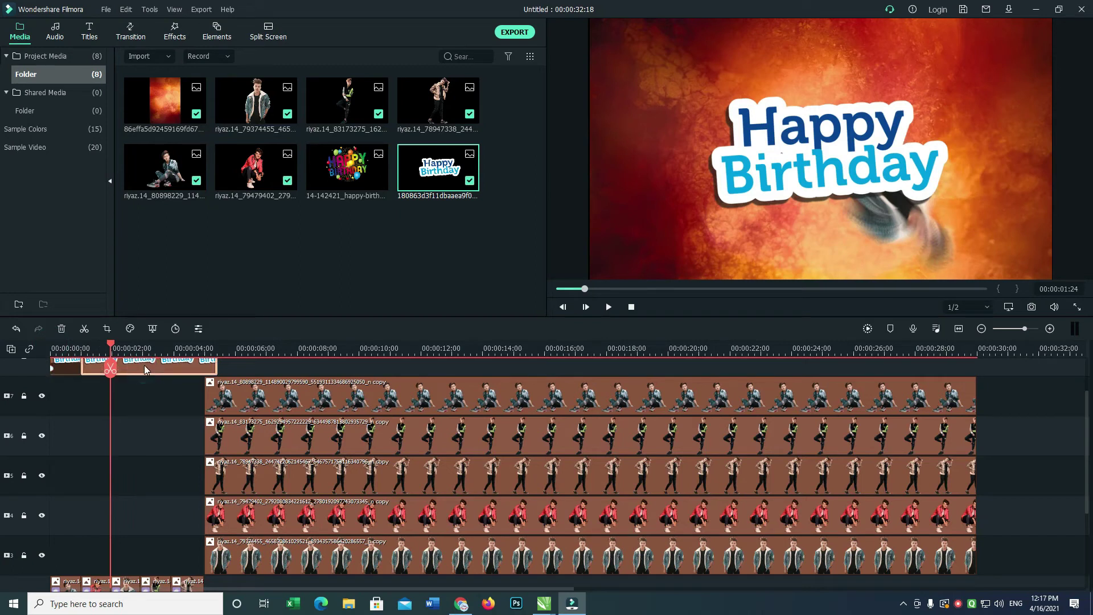
pyautogui.keyDown('ctrl'); pyautogui.click(132, 367); pyautogui.keyUp('ctrl')
pyautogui.doubleClick(98, 583)
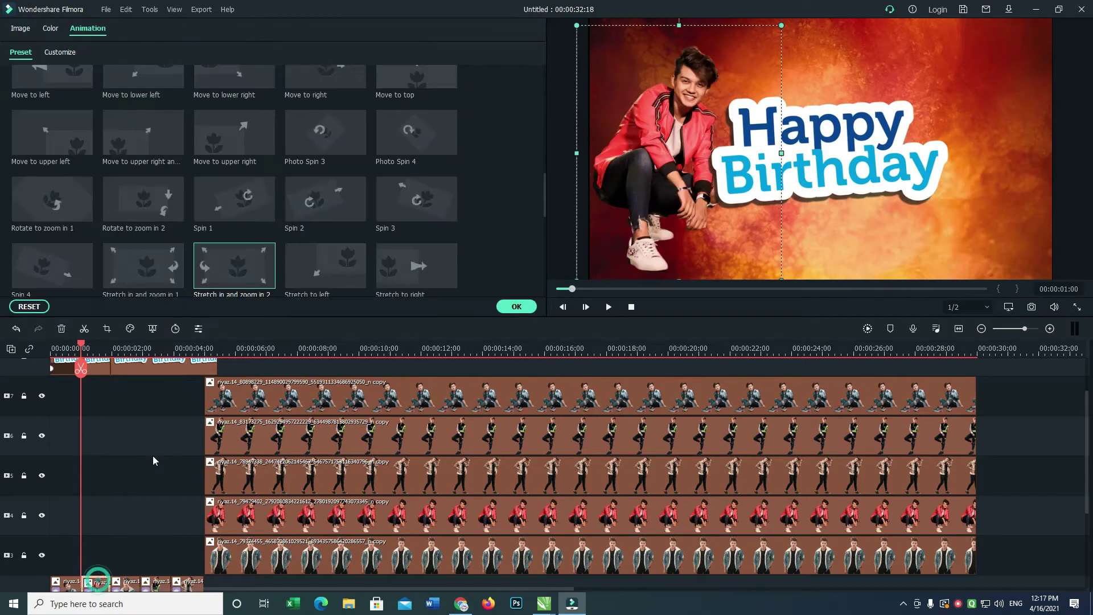
pyautogui.moveTo(755, 215); pyautogui.dragTo(835, 197)
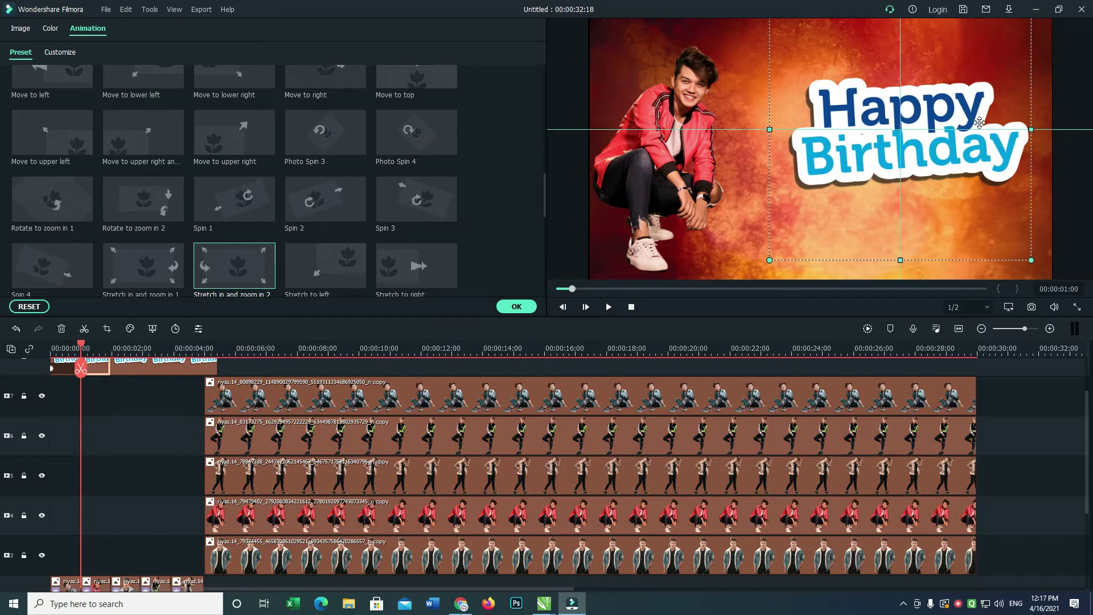
pyautogui.hotkey('ctrl', 'z')
pyautogui.click(948, 160)
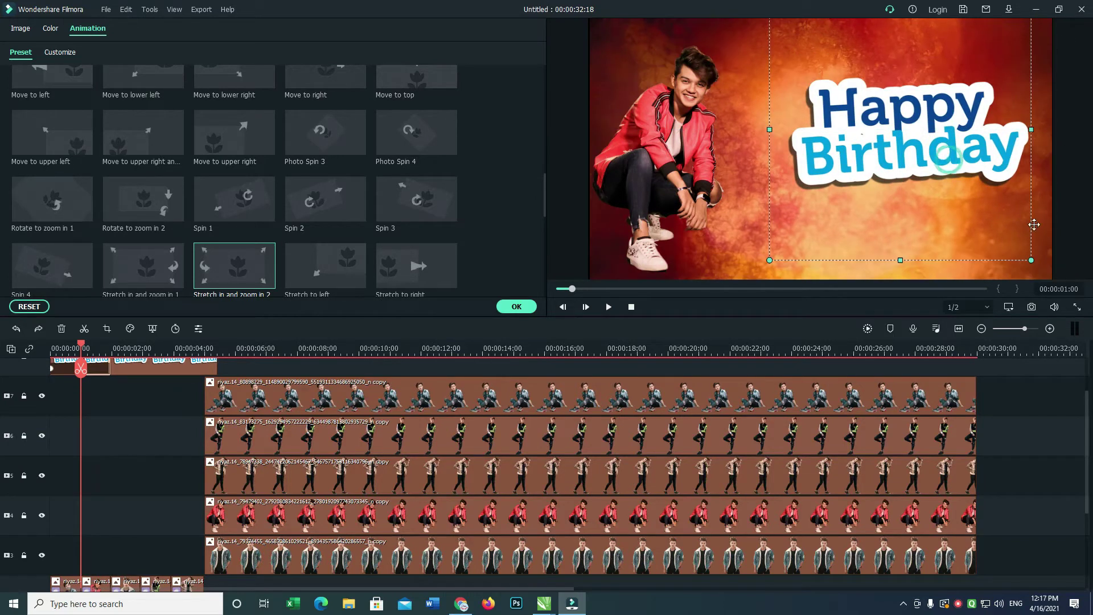
pyautogui.moveTo(1029, 257); pyautogui.dragTo(1025, 267)
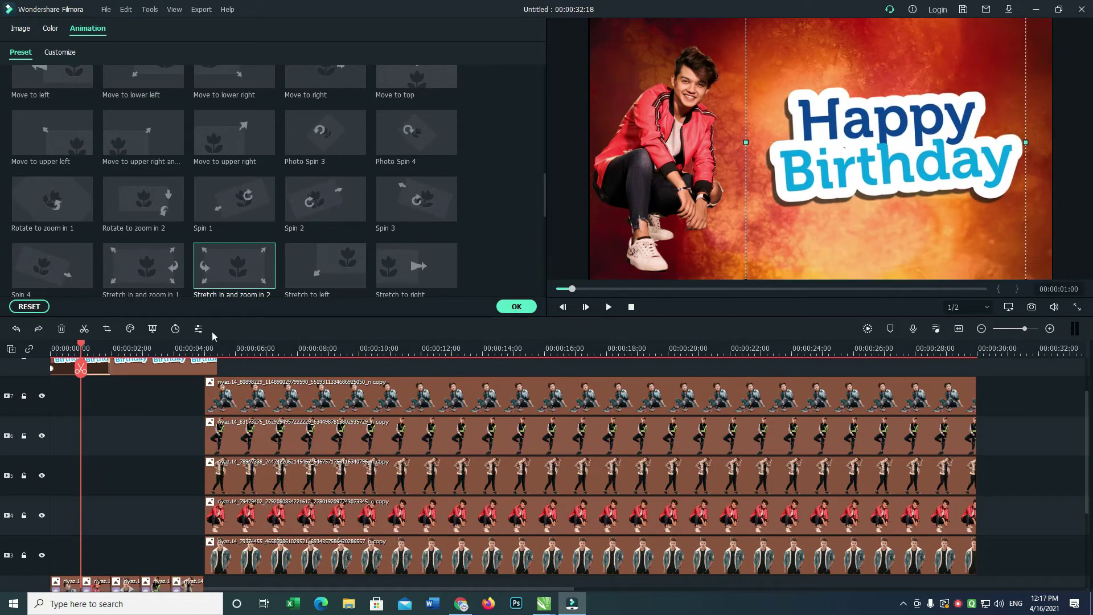
# At 00:00:02:23, shift the sticker piece over the photo clip left and up.
pyautogui.click(137, 369)
pyautogui.moveTo(81, 348); pyautogui.dragTo(142, 357)
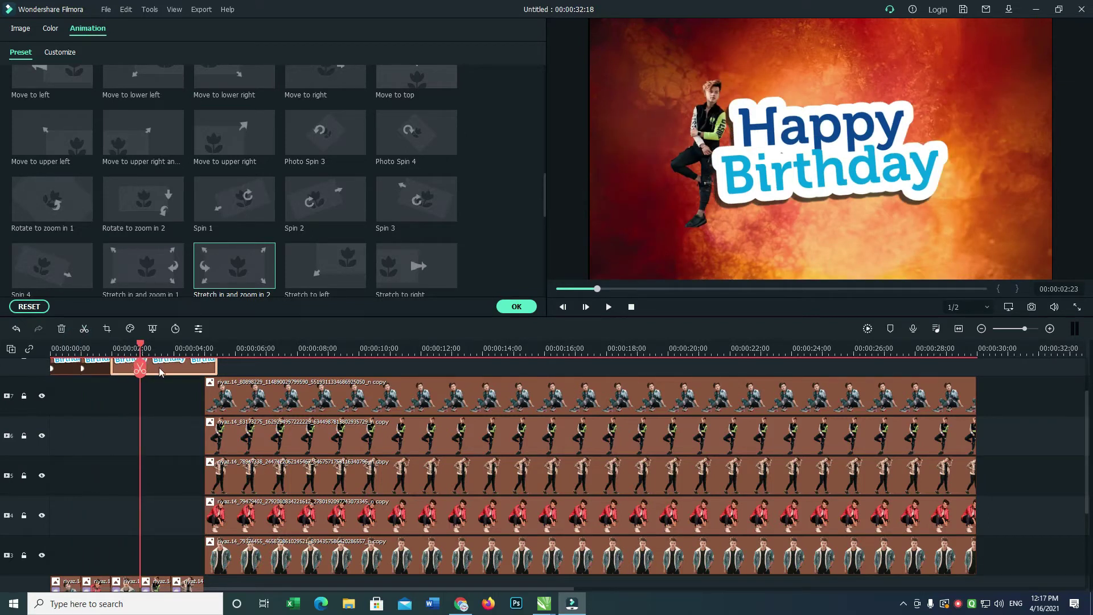
pyautogui.click(126, 369)
pyautogui.click(128, 581)
pyautogui.click(129, 371)
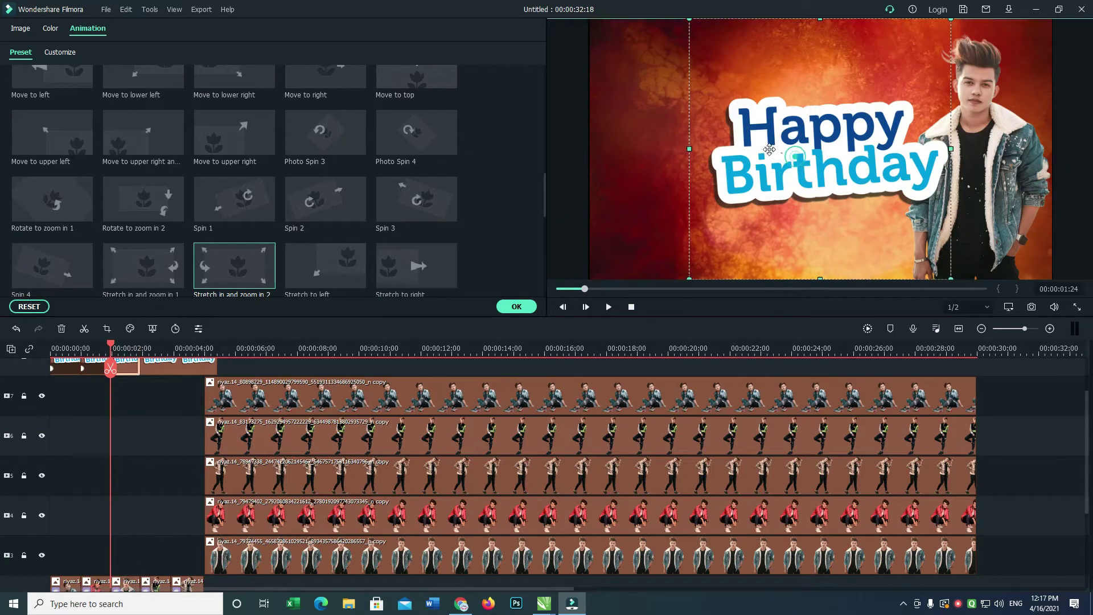
pyautogui.moveTo(797, 161); pyautogui.dragTo(732, 146)
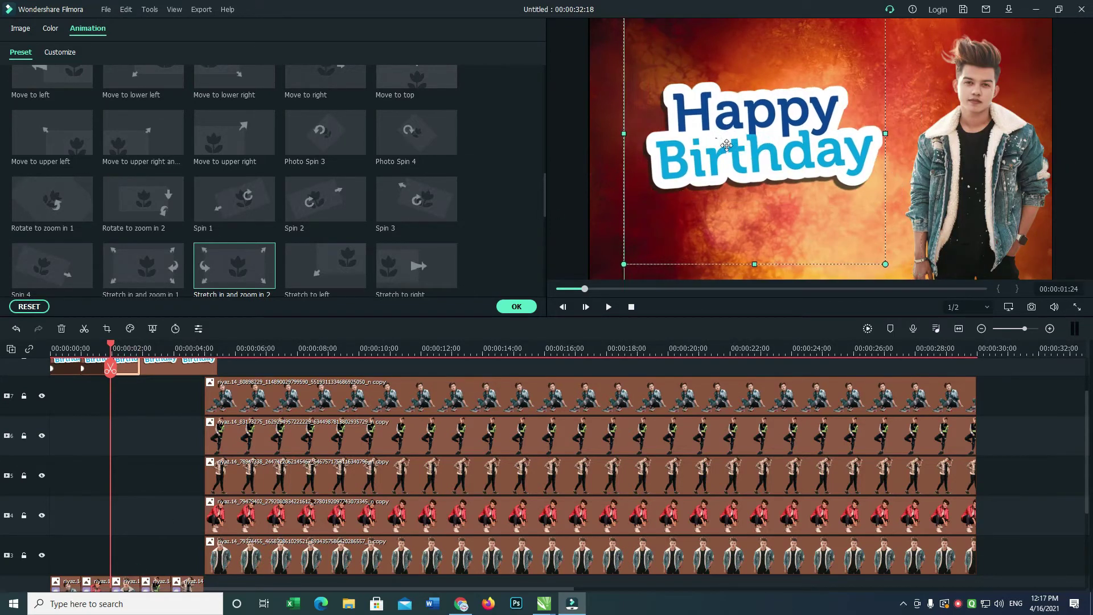
pyautogui.click(962, 605)
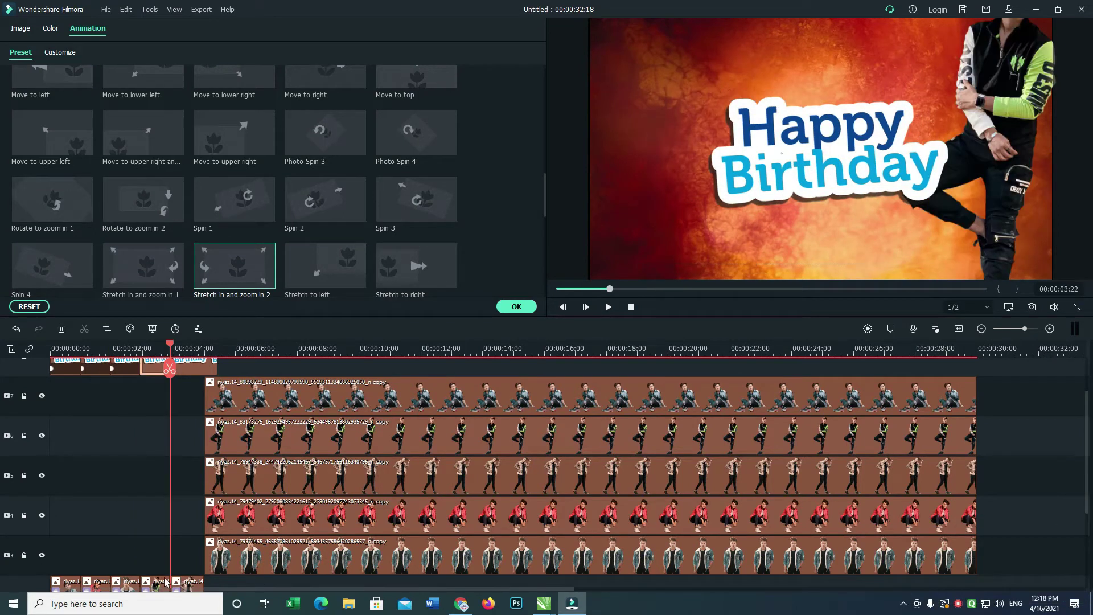
# Move the leftover sticker piece past 00:00:04:23 to around 30 seconds and select the last piece.
pyautogui.click(161, 583)
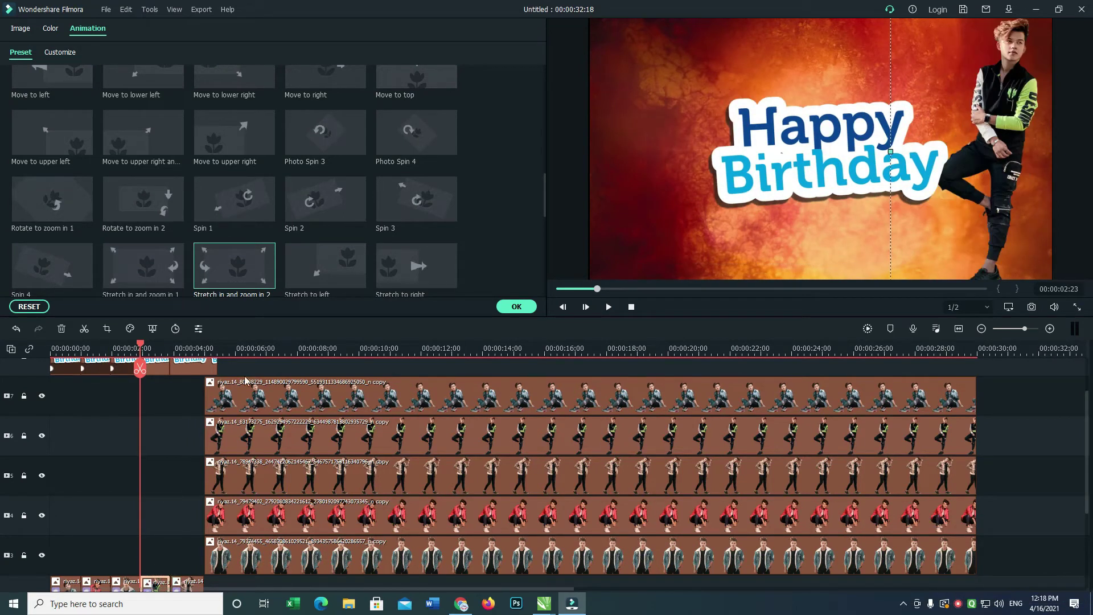
pyautogui.click(152, 370)
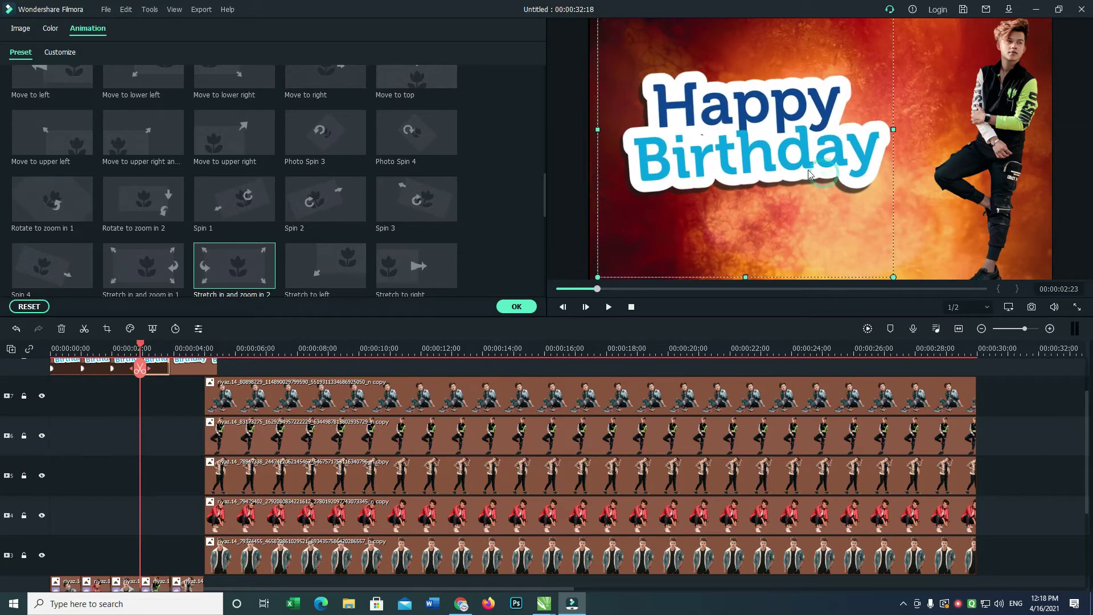
pyautogui.moveTo(141, 347); pyautogui.dragTo(212, 367)
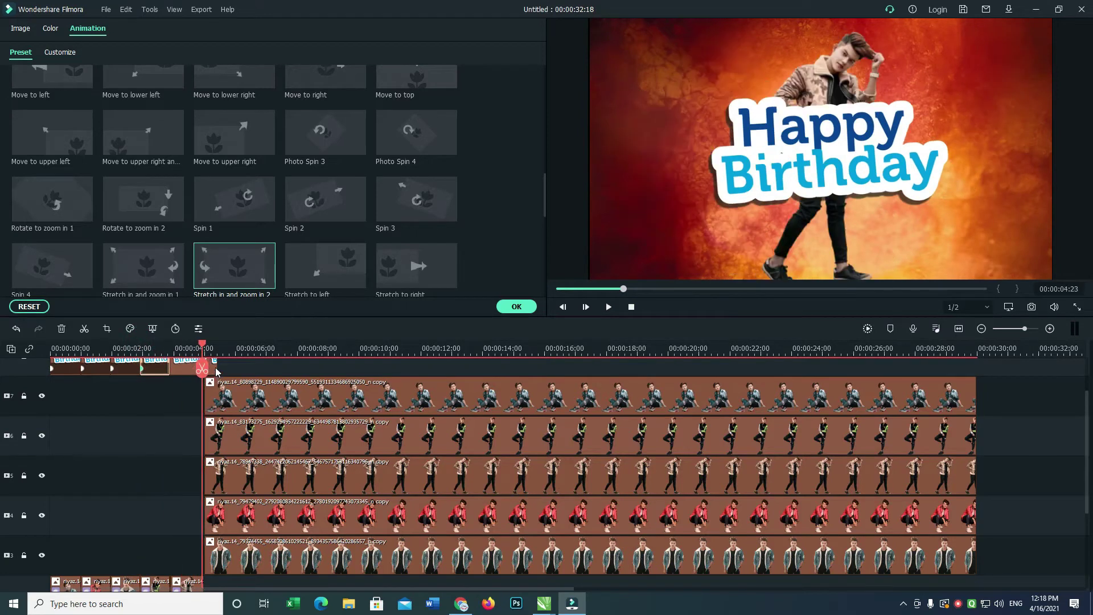
pyautogui.moveTo(215, 367); pyautogui.dragTo(990, 389)
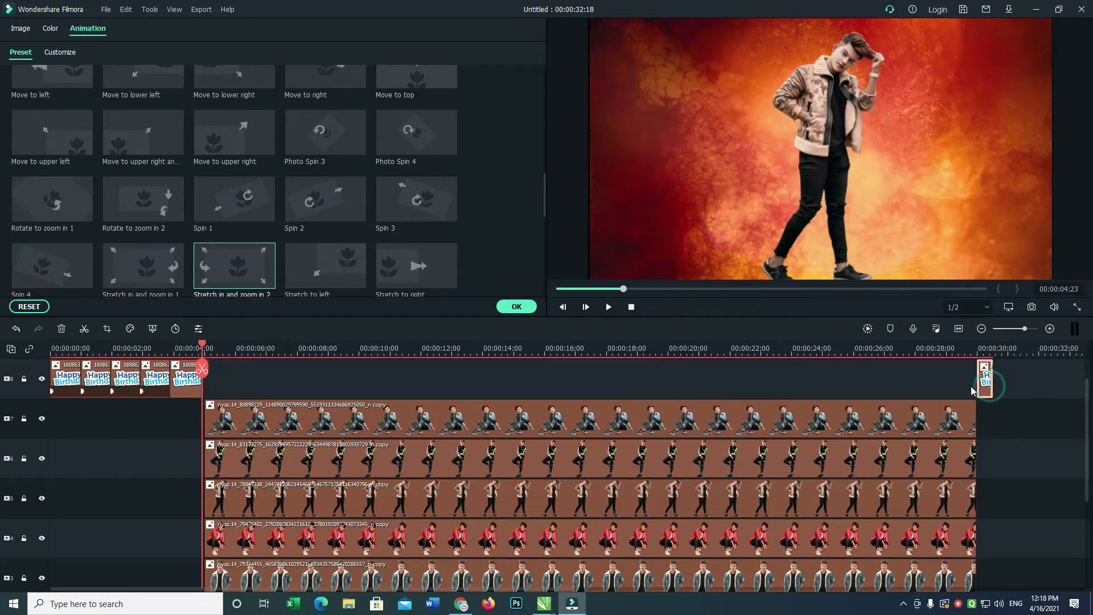
pyautogui.click(172, 378)
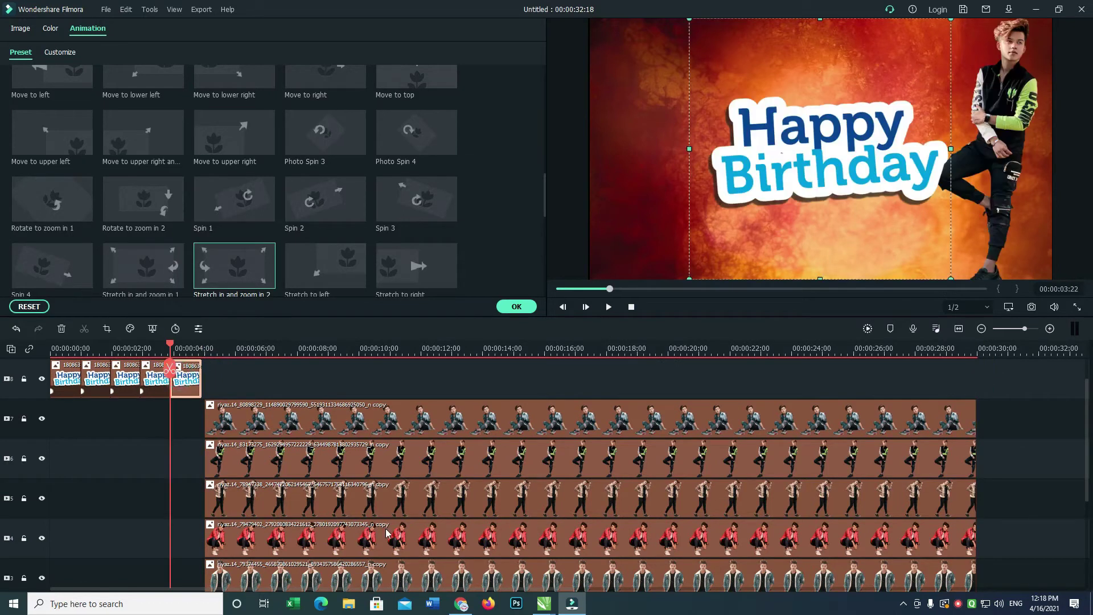
# Reposition the last photo clip on track 2 in the preview and confirm its Stretch and zoom in 2 animation.
pyautogui.scroll(-3, 1086, 397)
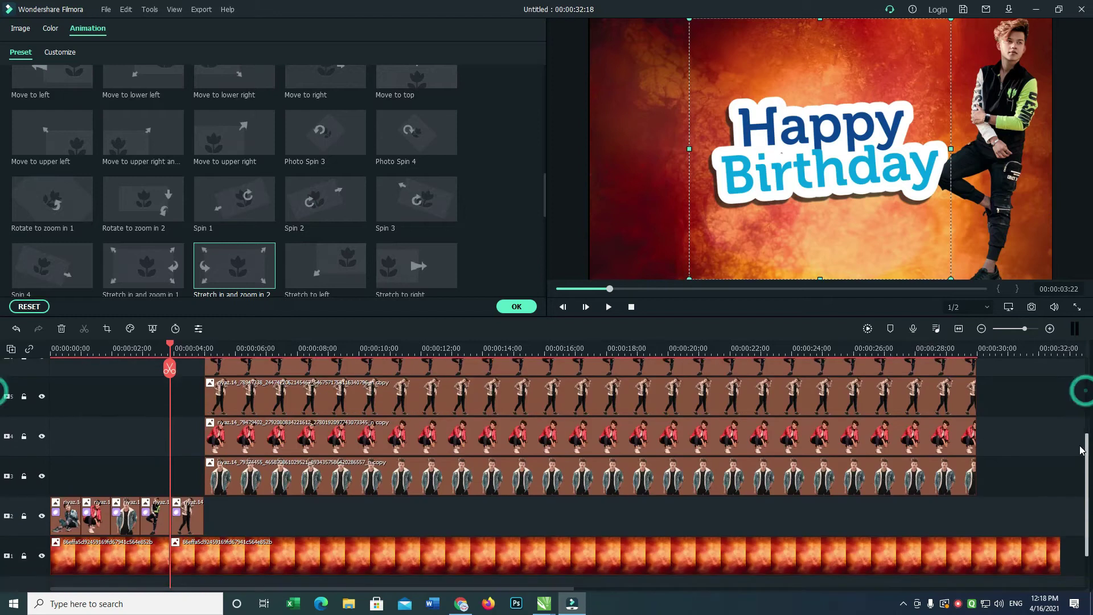
pyautogui.click(191, 520)
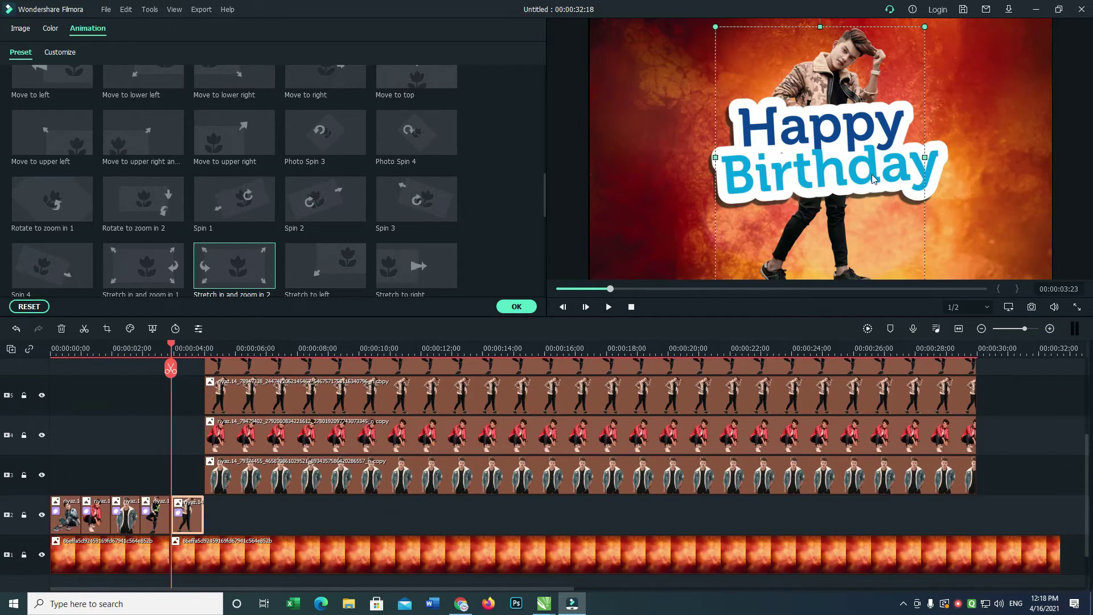
pyautogui.scroll(1, 1087, 454)
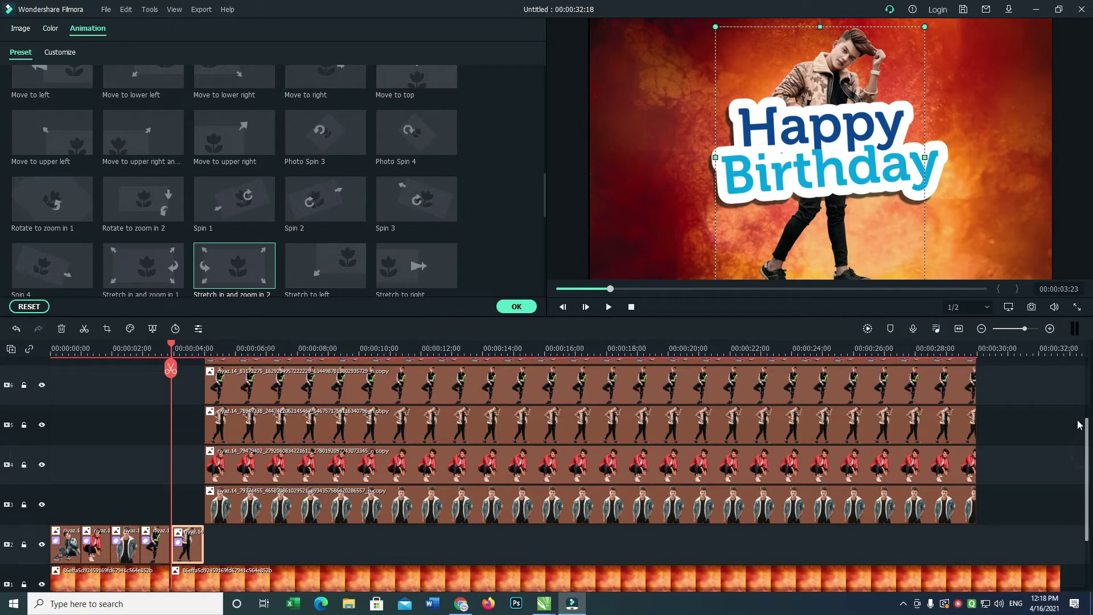
pyautogui.moveTo(880, 168); pyautogui.dragTo(881, 218)
pyautogui.click(515, 306)
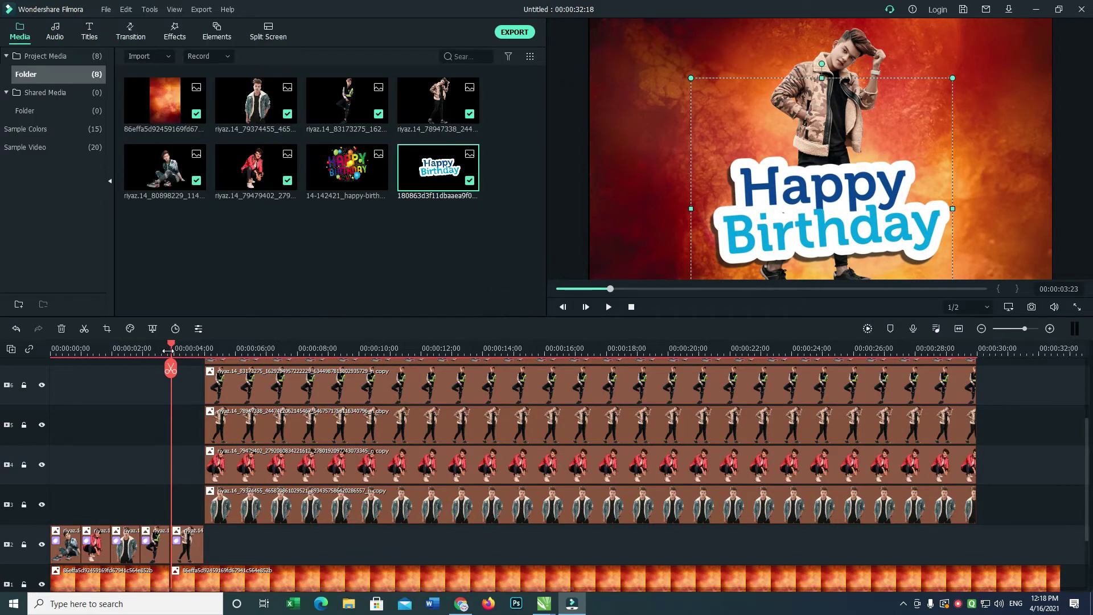
pyautogui.moveTo(171, 348); pyautogui.dragTo(51, 347)
pyautogui.press('space')
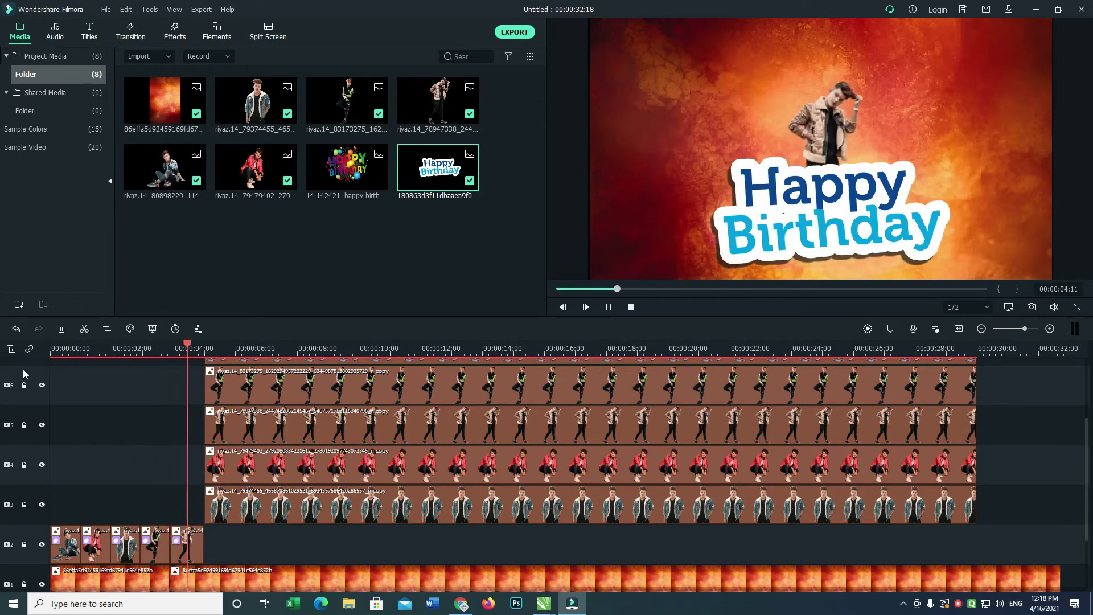
pyautogui.press('space')
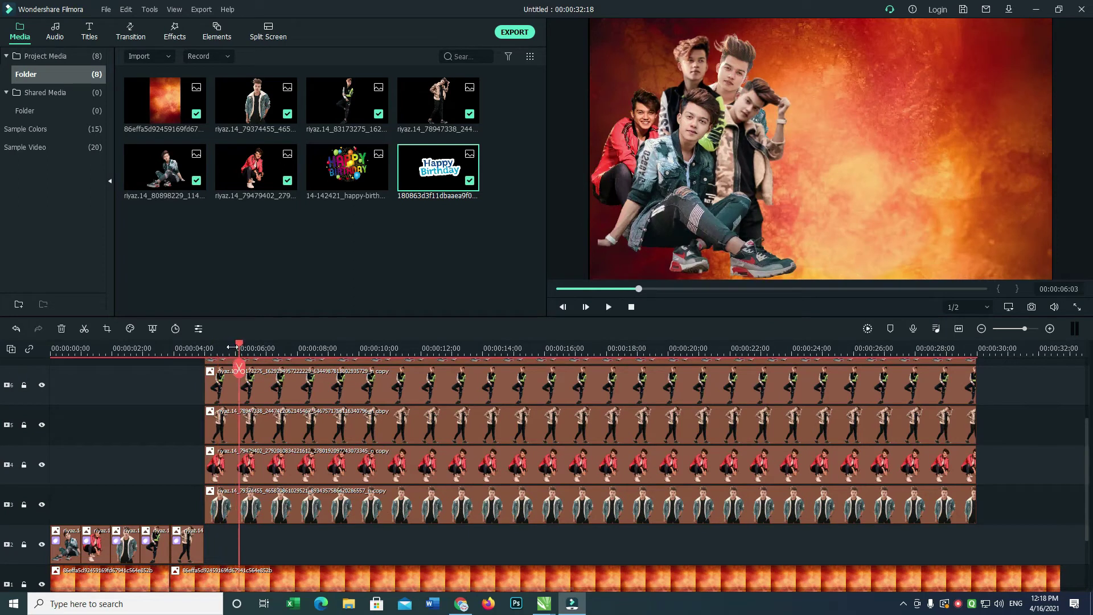
pyautogui.press('Home')
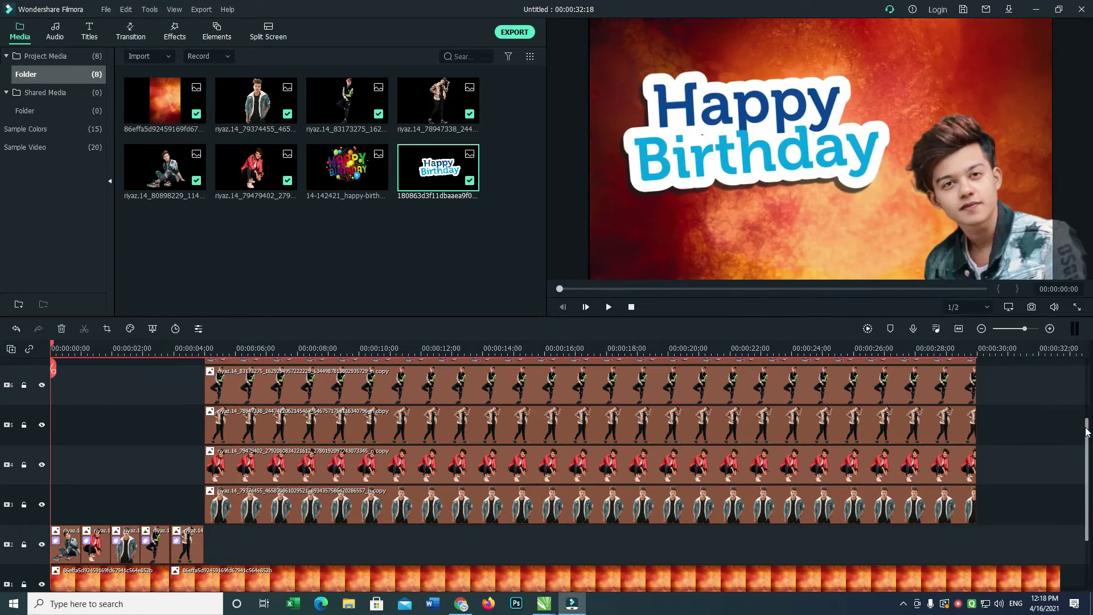
pyautogui.scroll(3, 1087, 432)
pyautogui.doubleClick(77, 418)
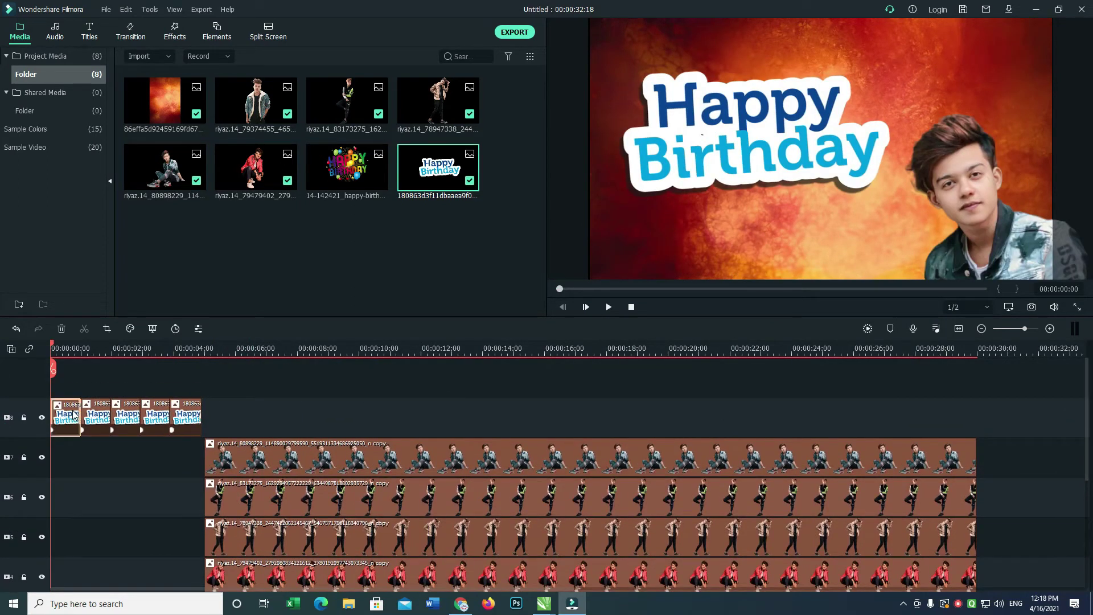
# Replace the first Happy Birthday clip's animation with Fade Slide 4.
pyautogui.hotkey('ctrl', 'z')
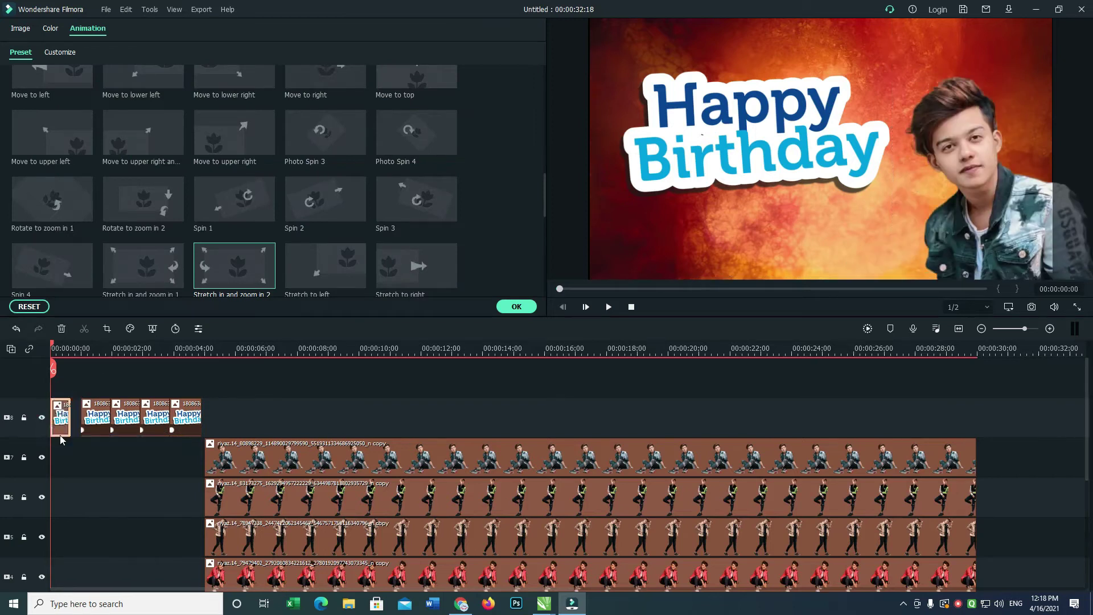
pyautogui.click(84, 432)
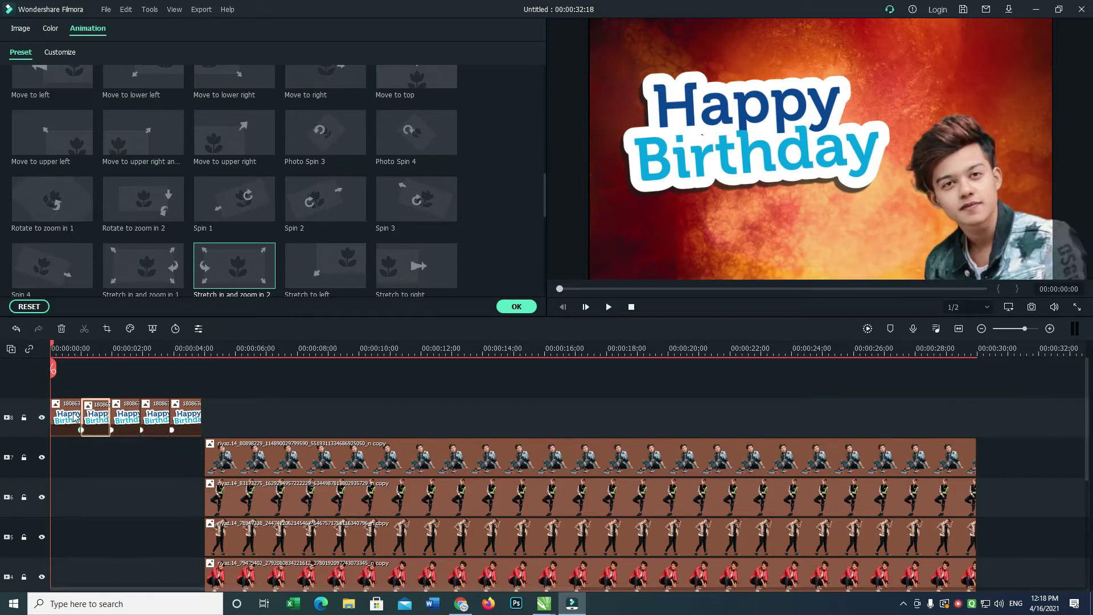
pyautogui.hotkey('ctrl', 'z')
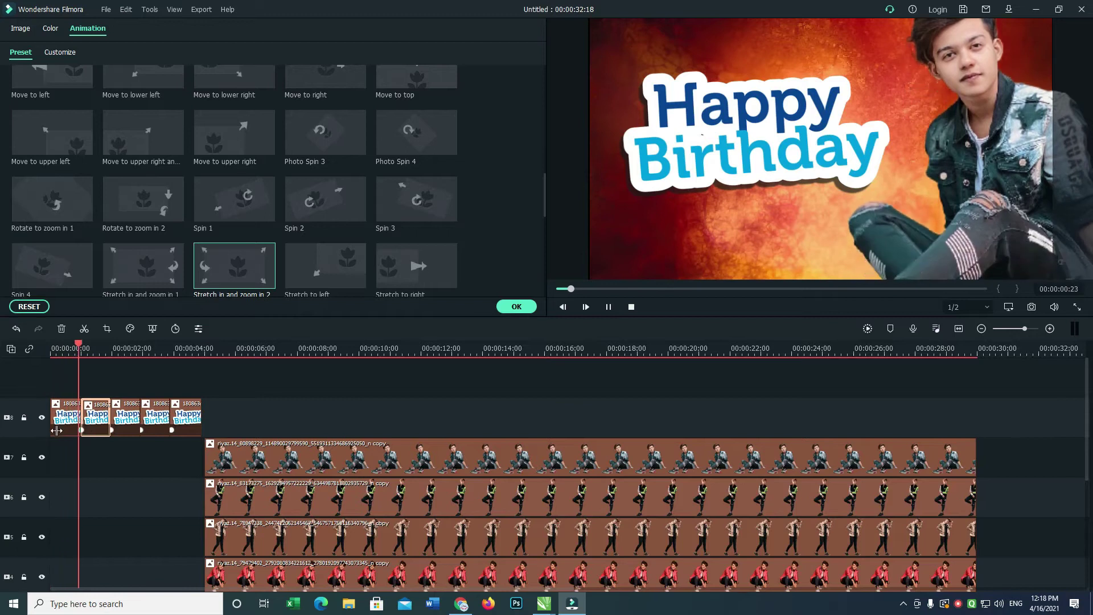
pyautogui.click(65, 421)
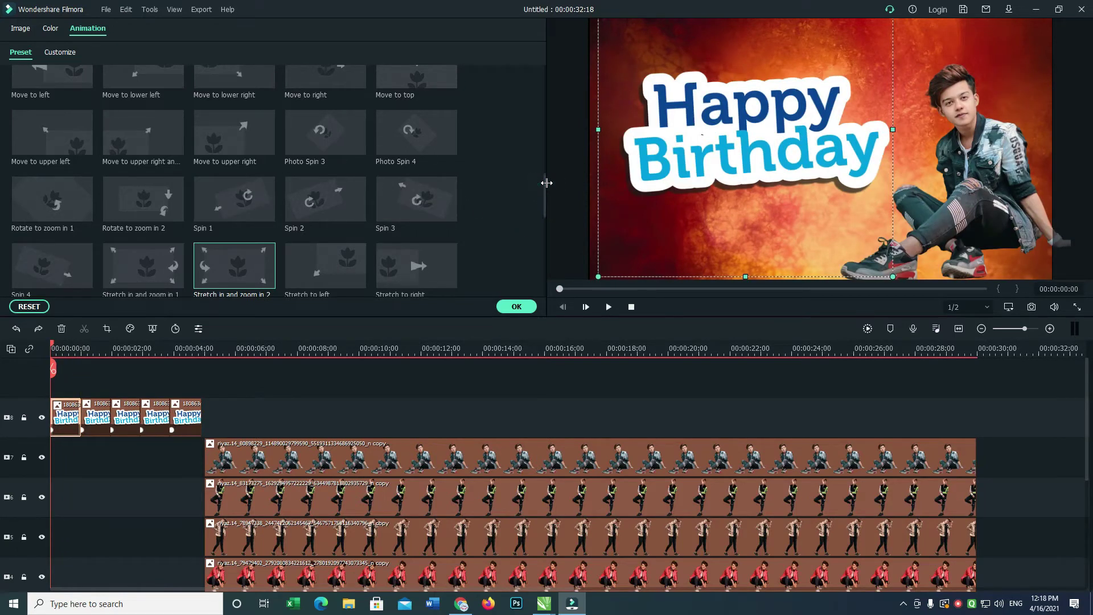
pyautogui.moveTo(544, 188); pyautogui.dragTo(545, 137)
pyautogui.doubleClick(410, 139)
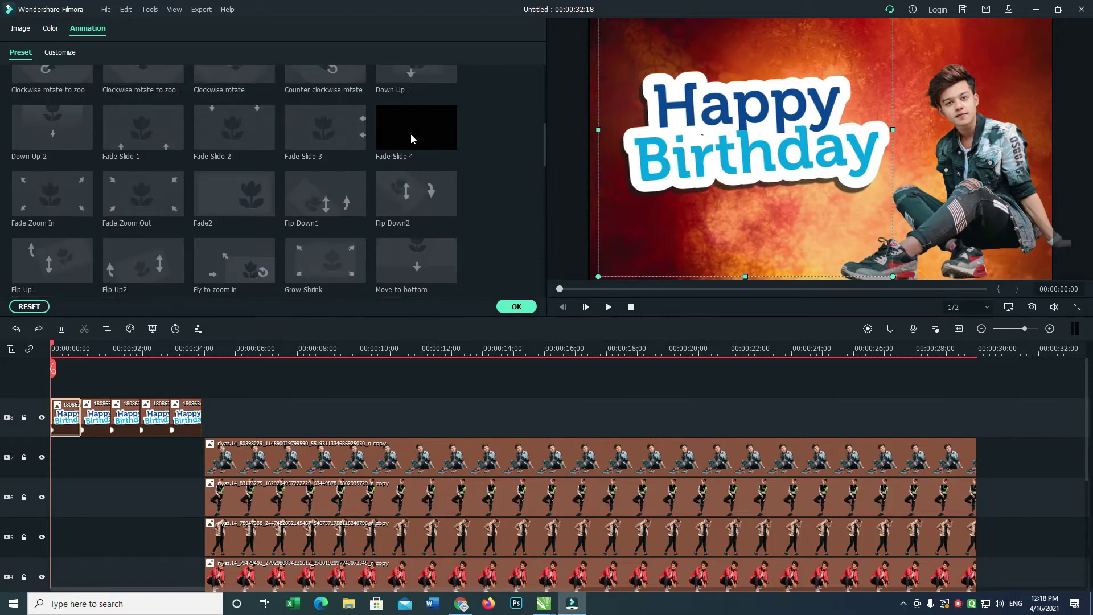
pyautogui.click(563, 312)
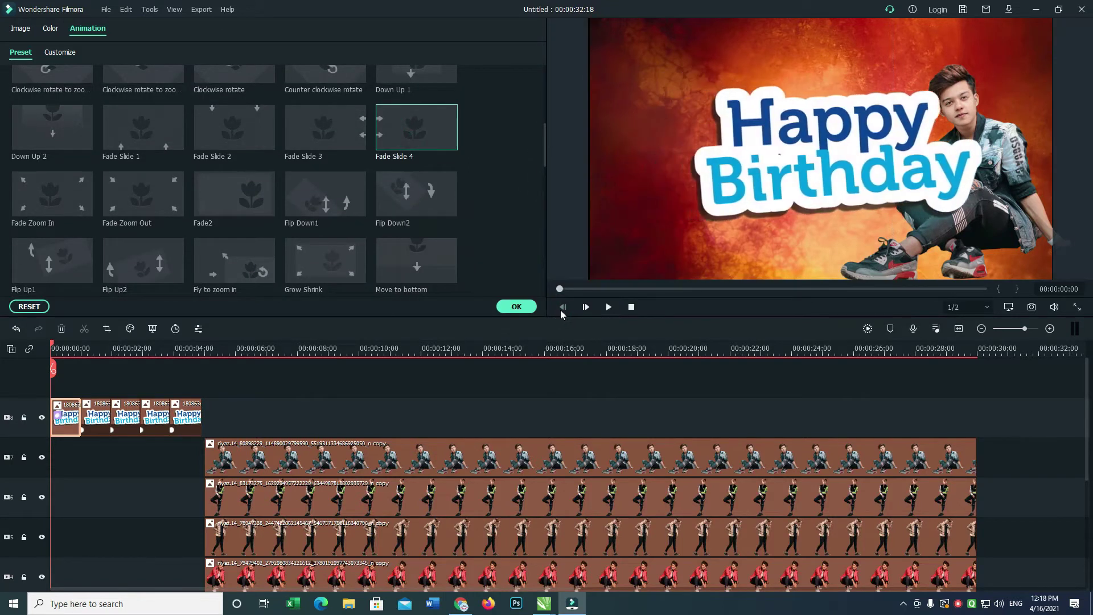
# Give sticker clips two to five the Zoom In, Vortex Out, Vortex In and Pause animations.
pyautogui.click(88, 419)
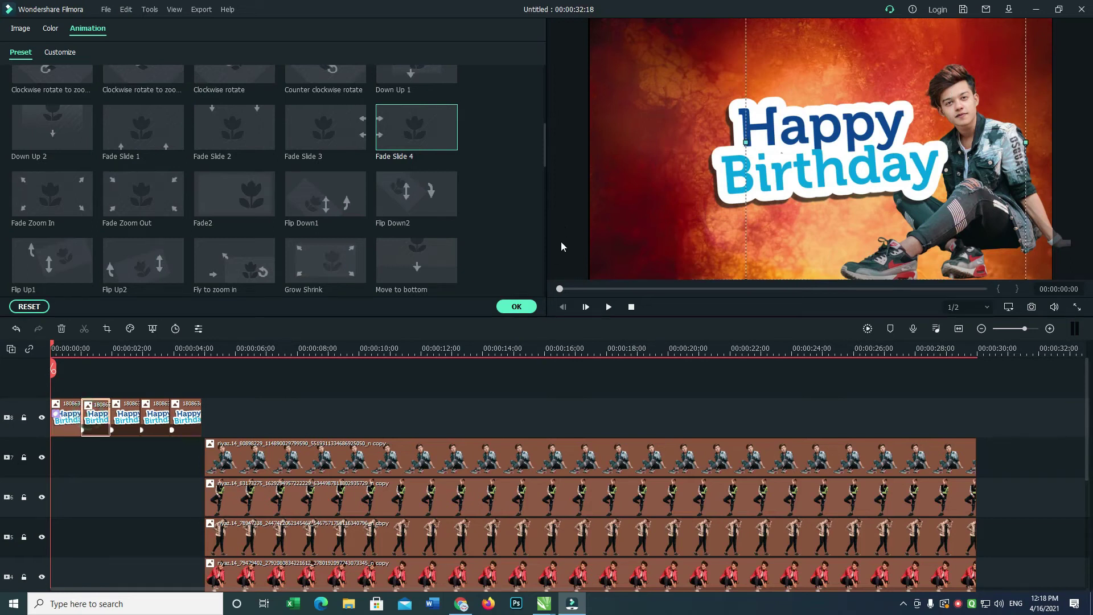
pyautogui.moveTo(544, 155); pyautogui.dragTo(547, 114)
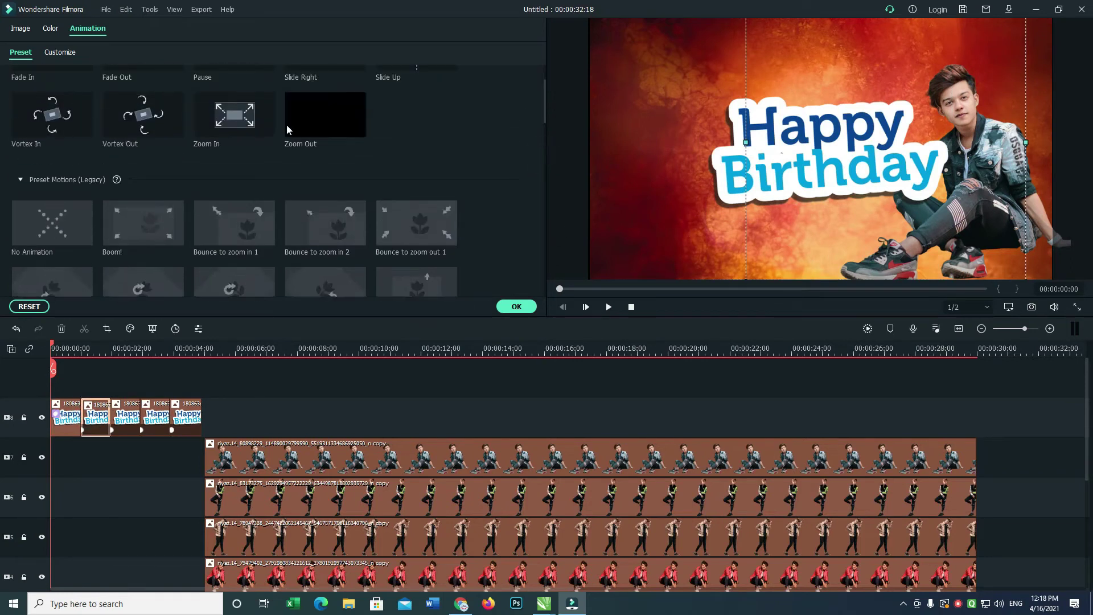
pyautogui.doubleClick(256, 121)
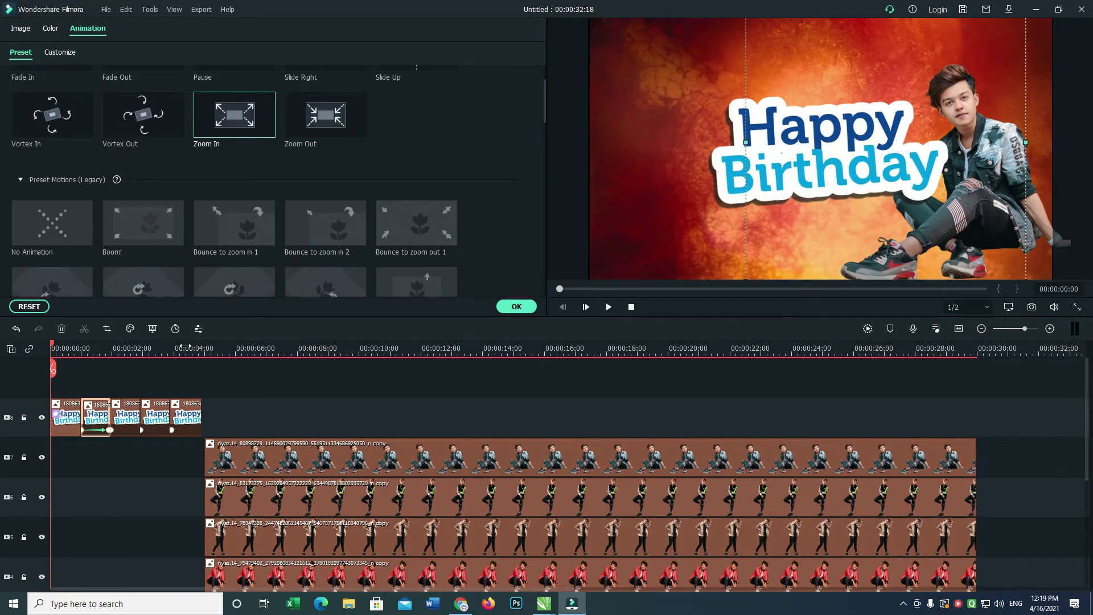
pyautogui.click(132, 421)
pyautogui.doubleClick(141, 114)
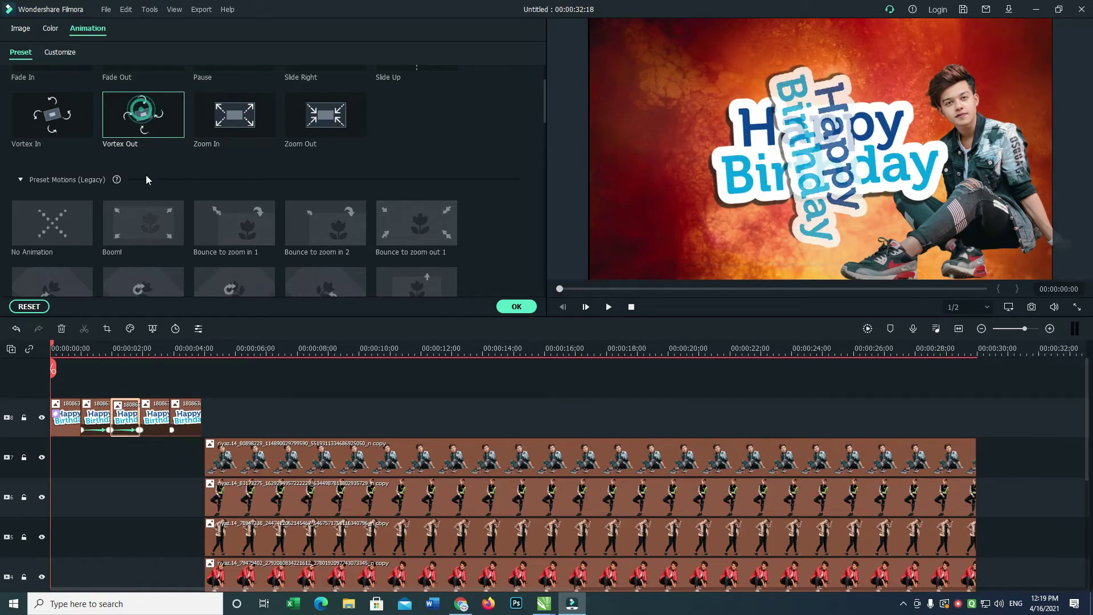
pyautogui.click(154, 420)
pyautogui.doubleClick(70, 131)
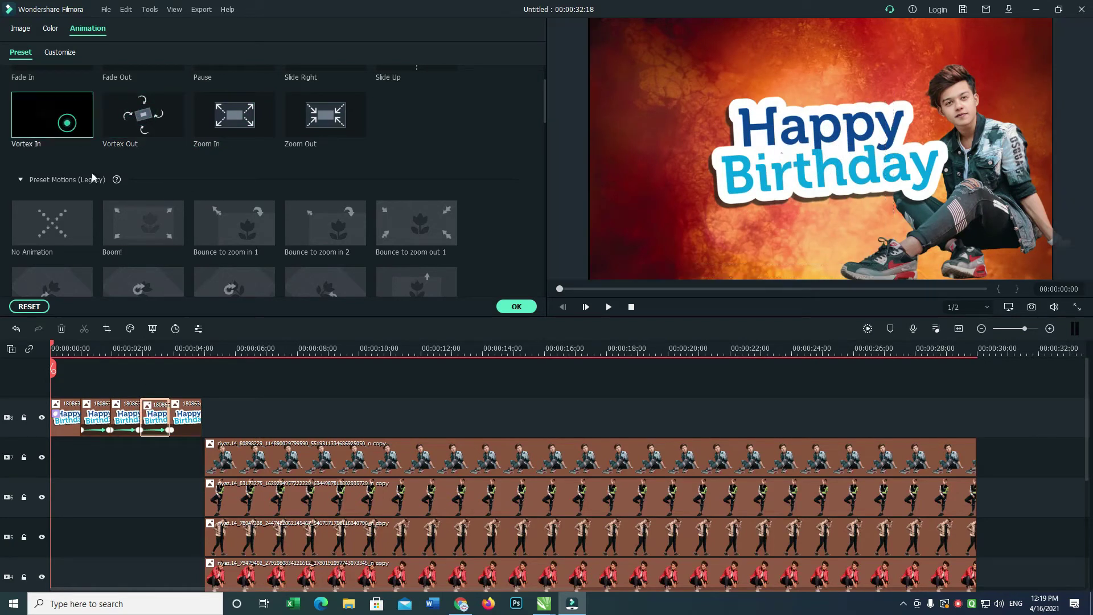
pyautogui.click(183, 414)
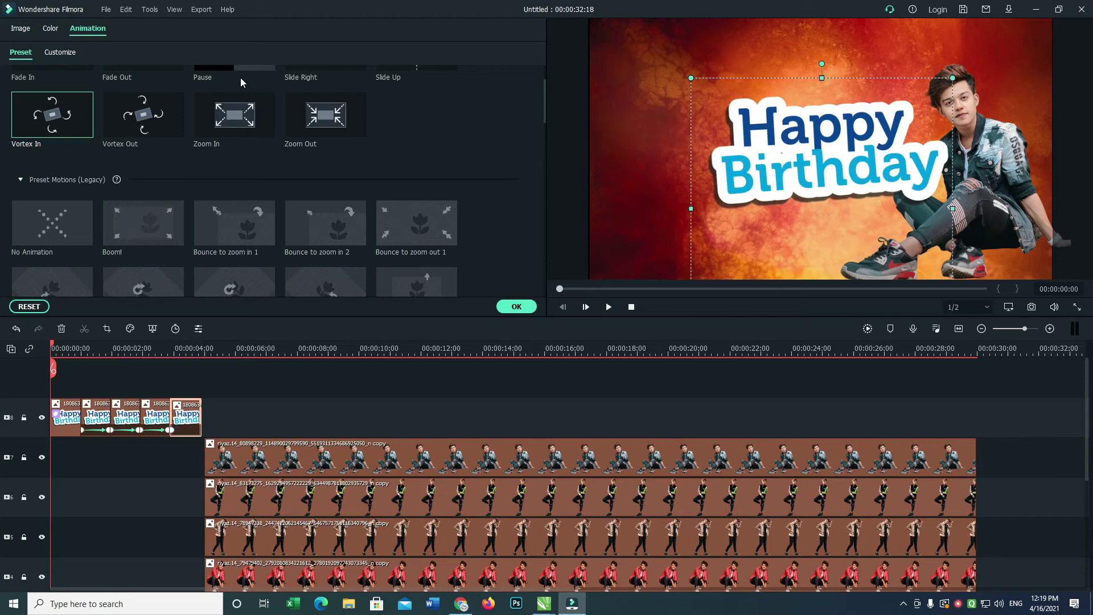
pyautogui.doubleClick(240, 75)
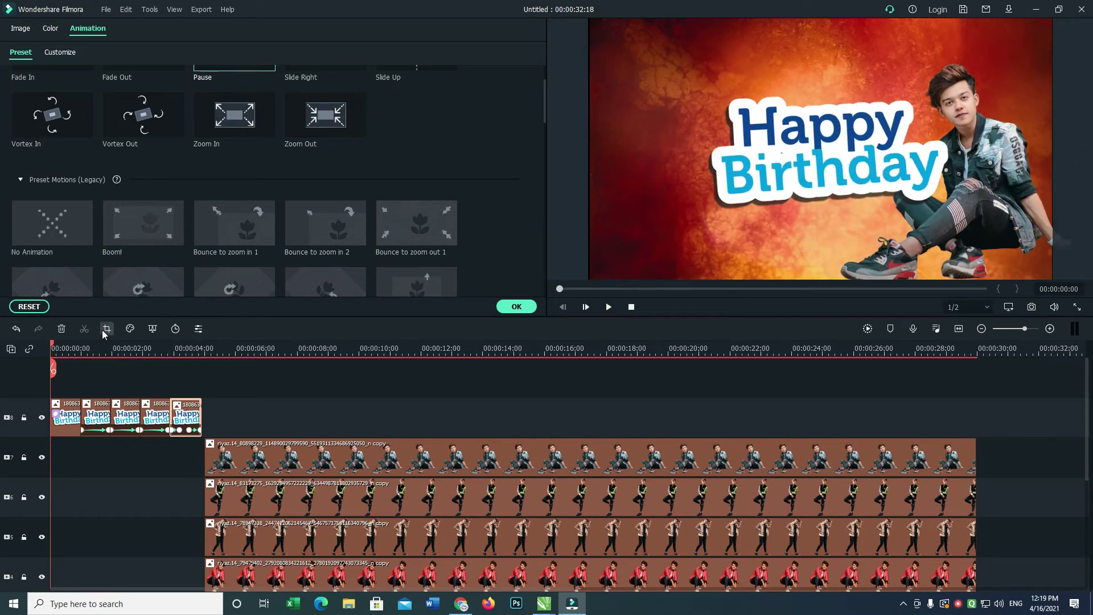
# Play the video to check the sticker animations, then return to the start.
pyautogui.press('space')
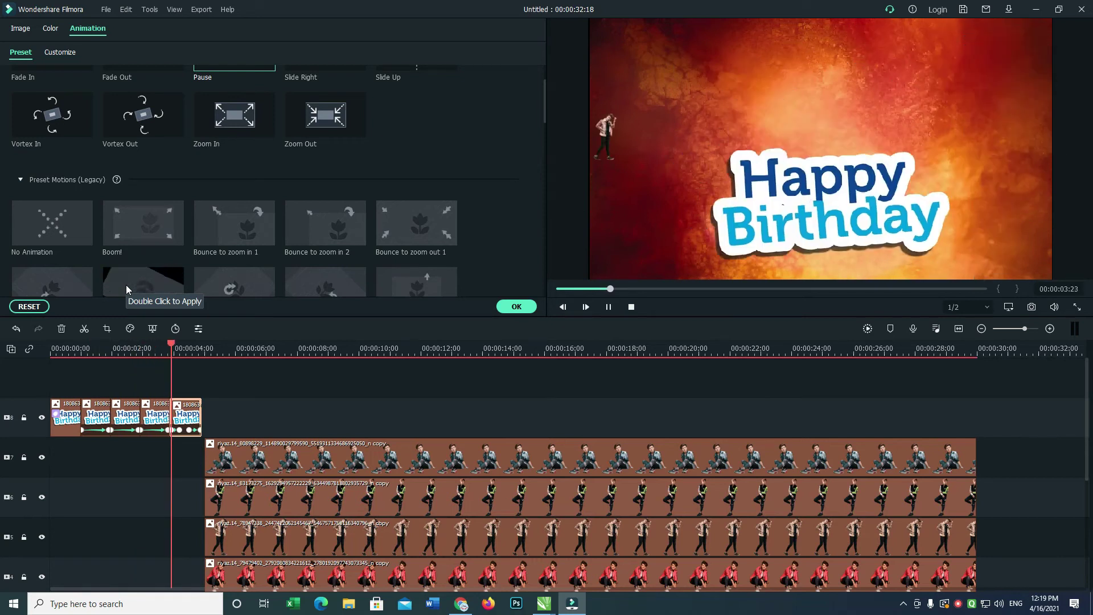
pyautogui.press('space')
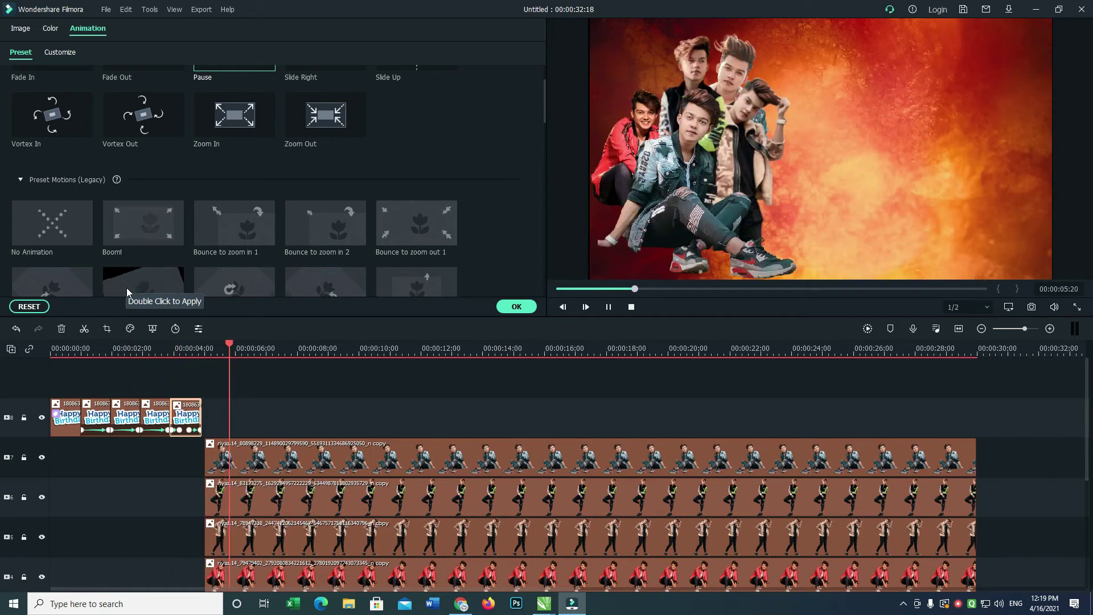
pyautogui.press('Home')
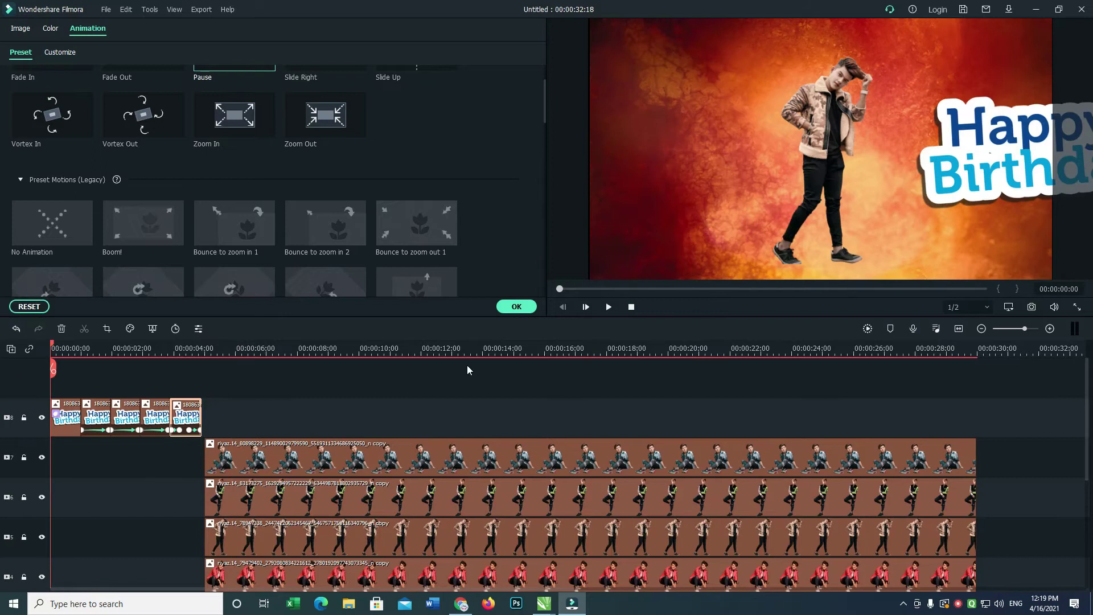
# Preview the cutout entrance around 4 seconds and select the red-jacket clip on track 4.
pyautogui.scroll(-5, 1089, 372)
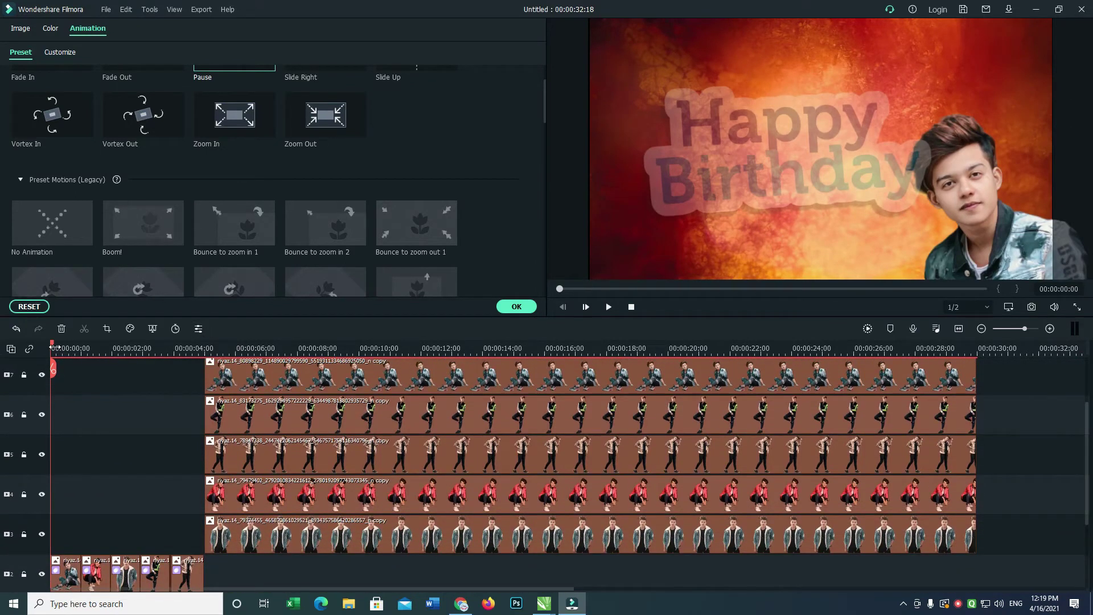
pyautogui.click(205, 349)
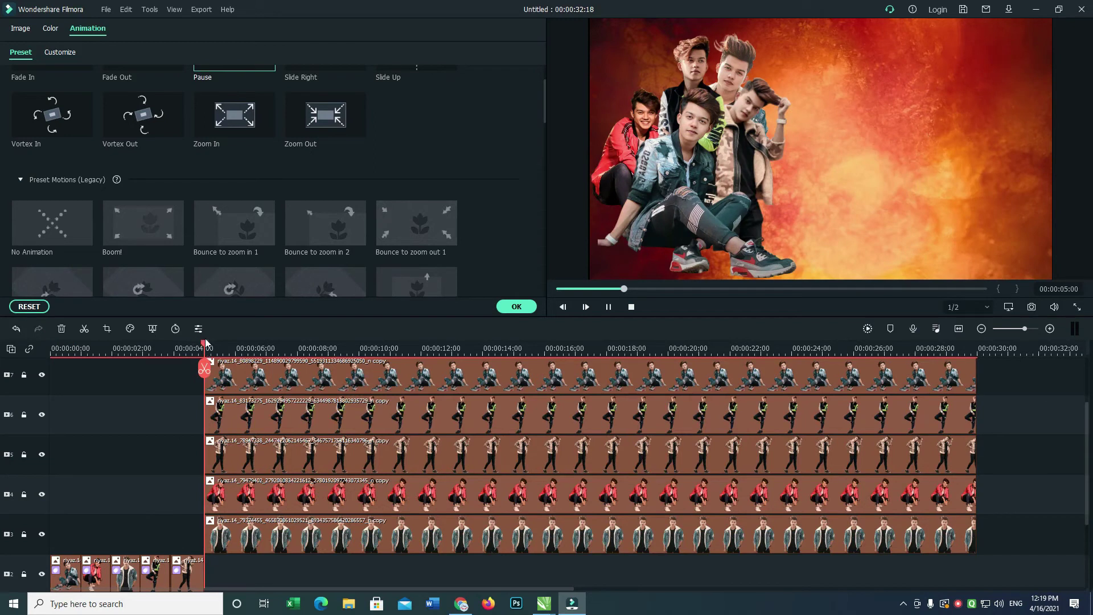
pyautogui.press('space')
pyautogui.click(213, 490)
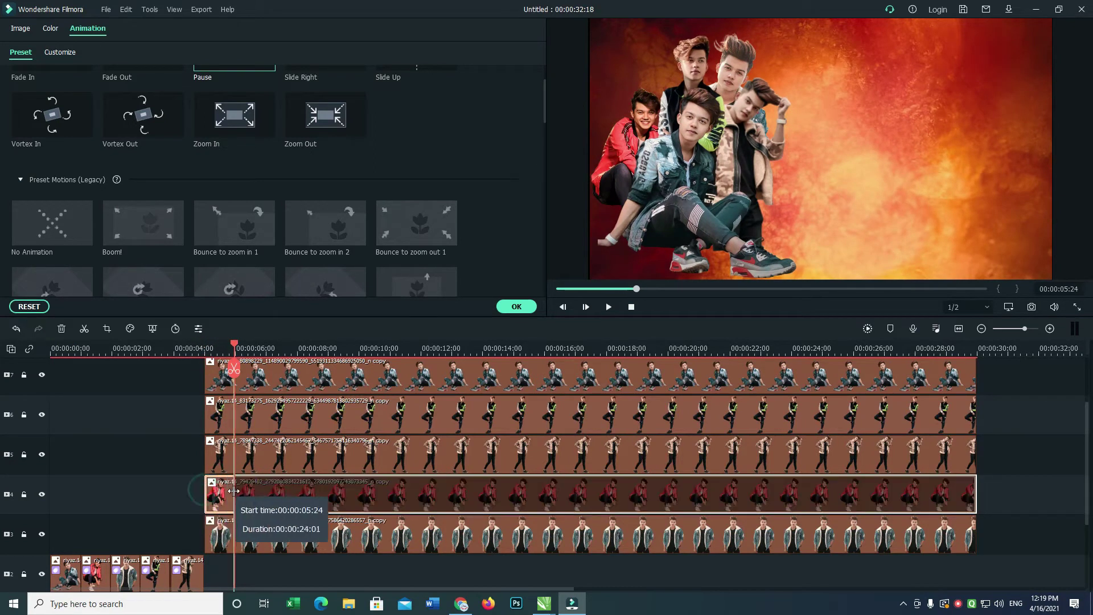
pyautogui.hotkey('ctrl', 'z')
pyautogui.hotkey('ctrl', 'z')
pyautogui.hotkey('ctrl', 'z')
pyautogui.hotkey('ctrl', 'z')
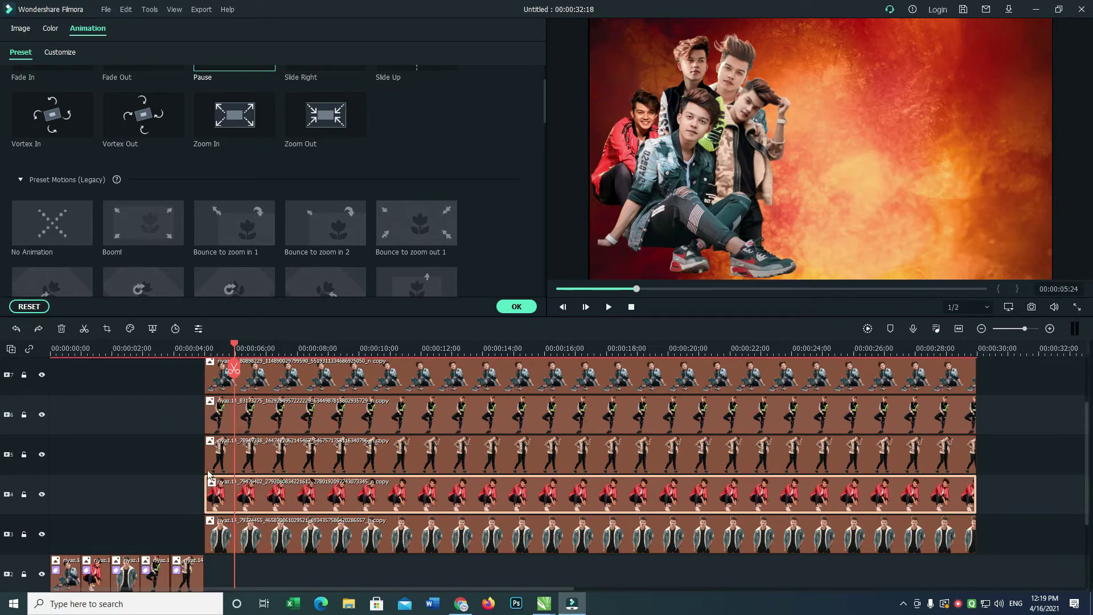
pyautogui.click(174, 461)
pyautogui.click(24, 535)
pyautogui.click(24, 535)
# Lock the short-cutout track, the background track and the Happy Birthday sticker track.
pyautogui.click(24, 575)
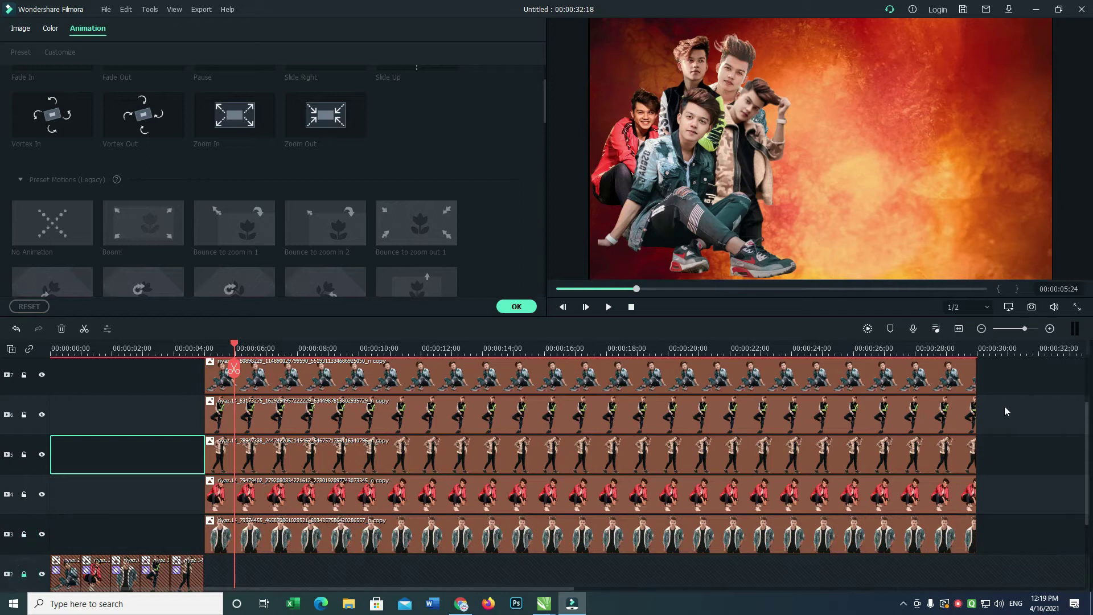
pyautogui.scroll(-3, 1087, 420)
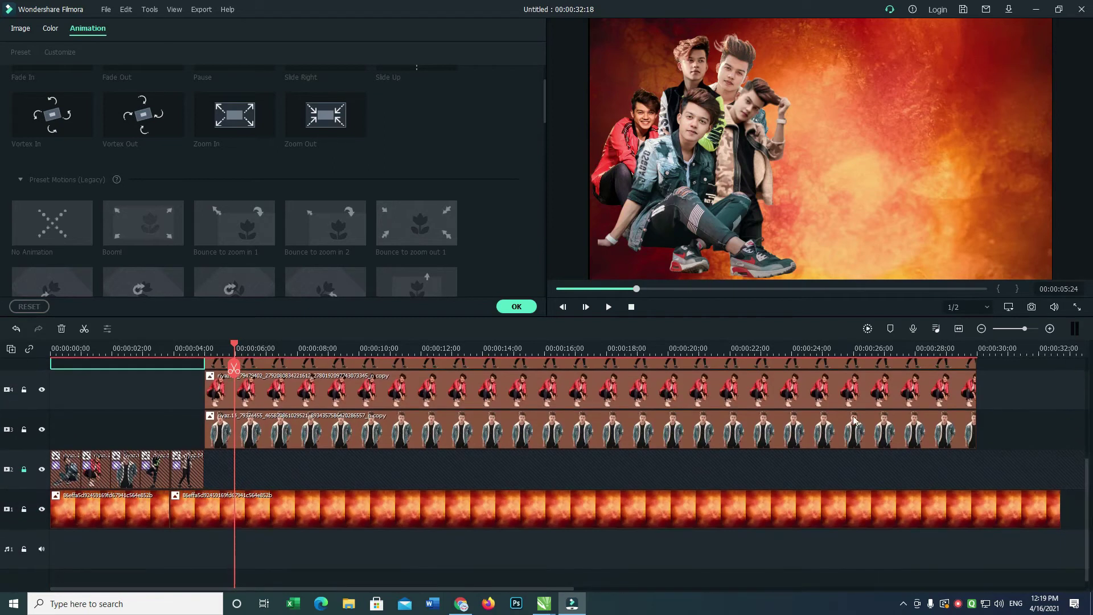
pyautogui.click(23, 509)
pyautogui.moveTo(1089, 472); pyautogui.dragTo(1049, 446)
pyautogui.click(958, 329)
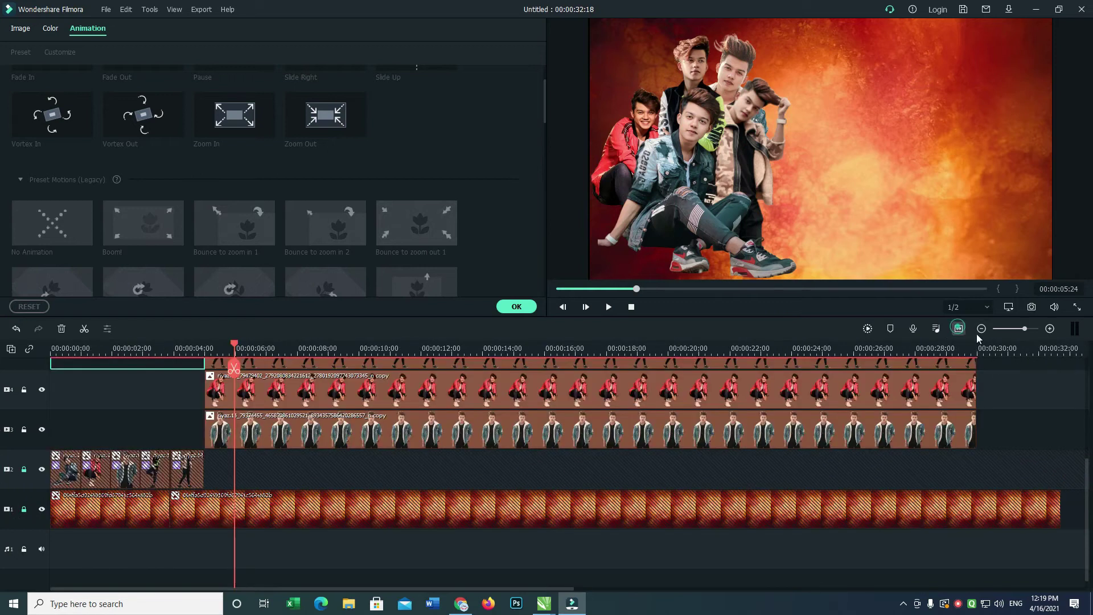
pyautogui.scroll(5, 1087, 376)
pyautogui.scroll(1, 1087, 375)
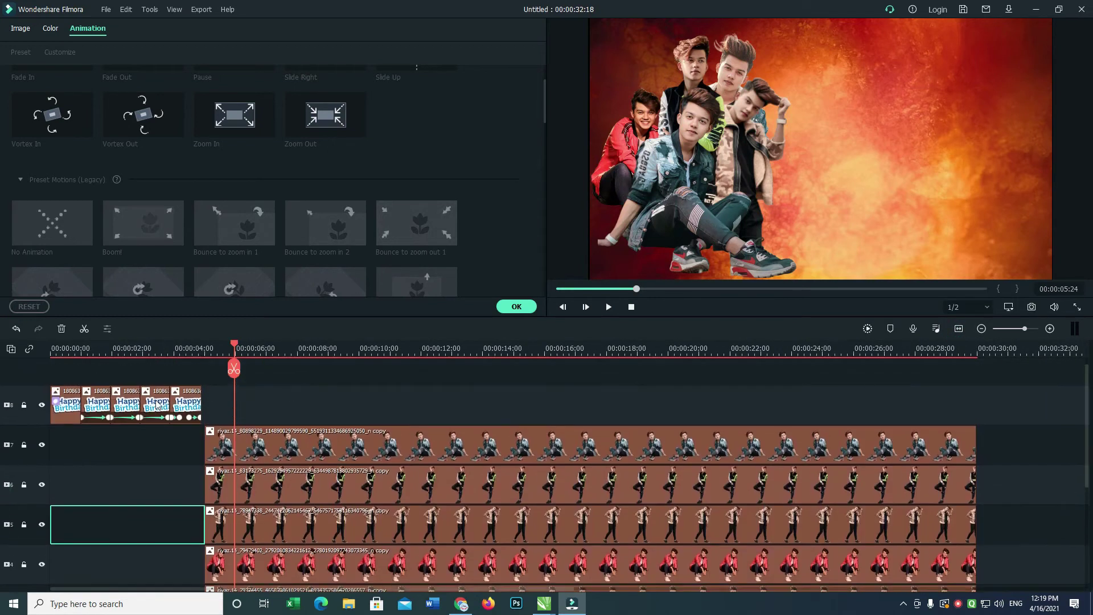
pyautogui.click(24, 404)
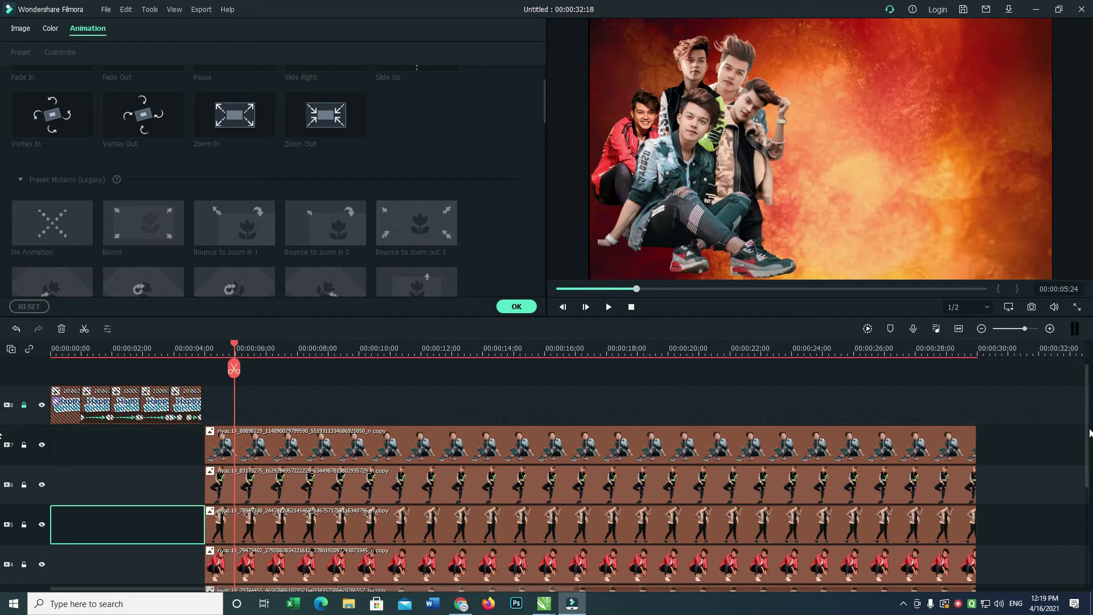
# Fit the project to the timeline and trim the red-jacket clip to start at 00:00:06:02.
pyautogui.hscroll(5, 1020, 383)
pyautogui.click(959, 329)
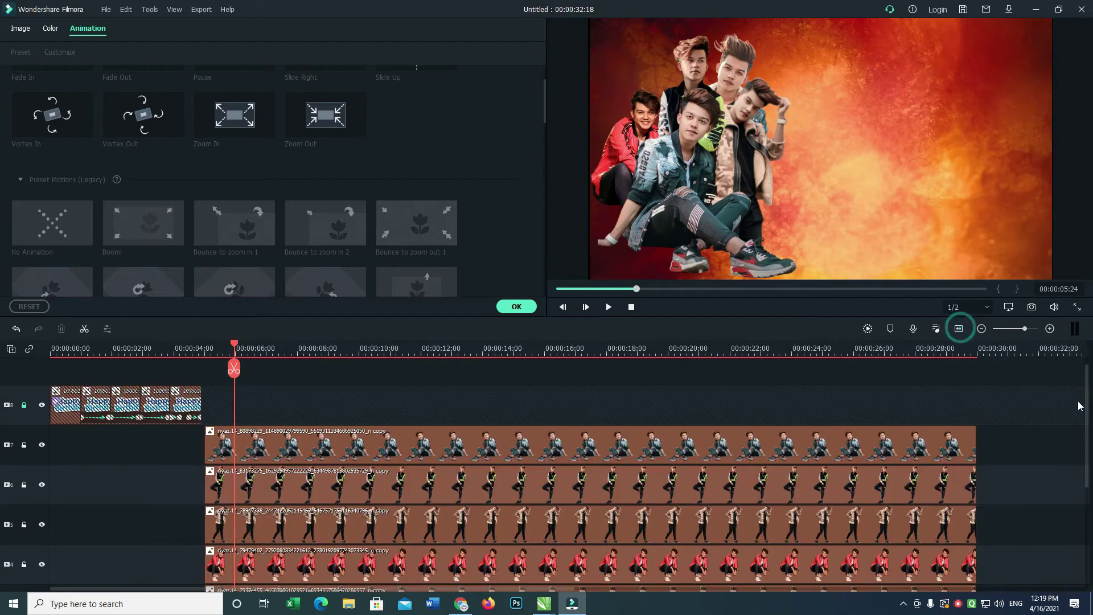
pyautogui.moveTo(1087, 400); pyautogui.dragTo(1088, 457)
pyautogui.moveTo(206, 458); pyautogui.dragTo(236, 459)
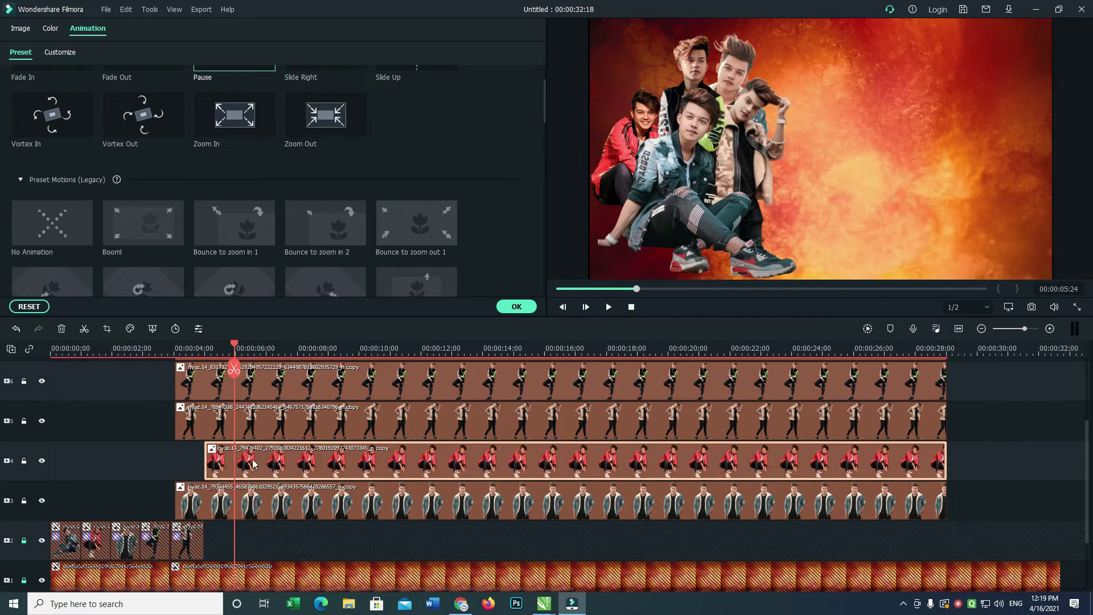
# Shift the red-jacket clip to start at the playhead and delete the stray clip piece.
pyautogui.click(200, 464)
pyautogui.click(217, 459)
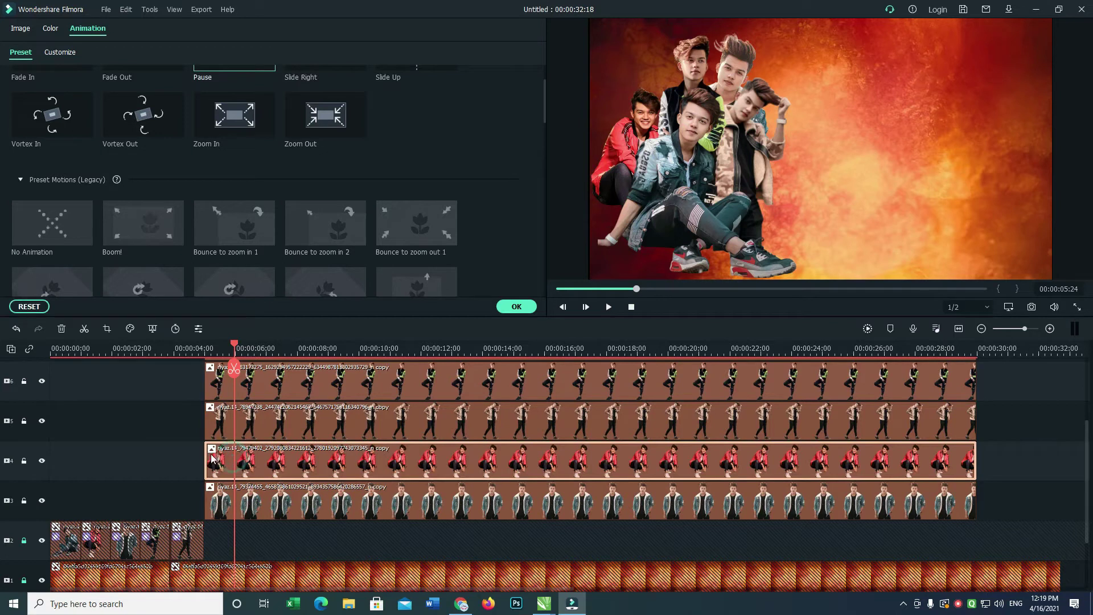
pyautogui.moveTo(239, 461); pyautogui.dragTo(990, 460)
pyautogui.press('Delete')
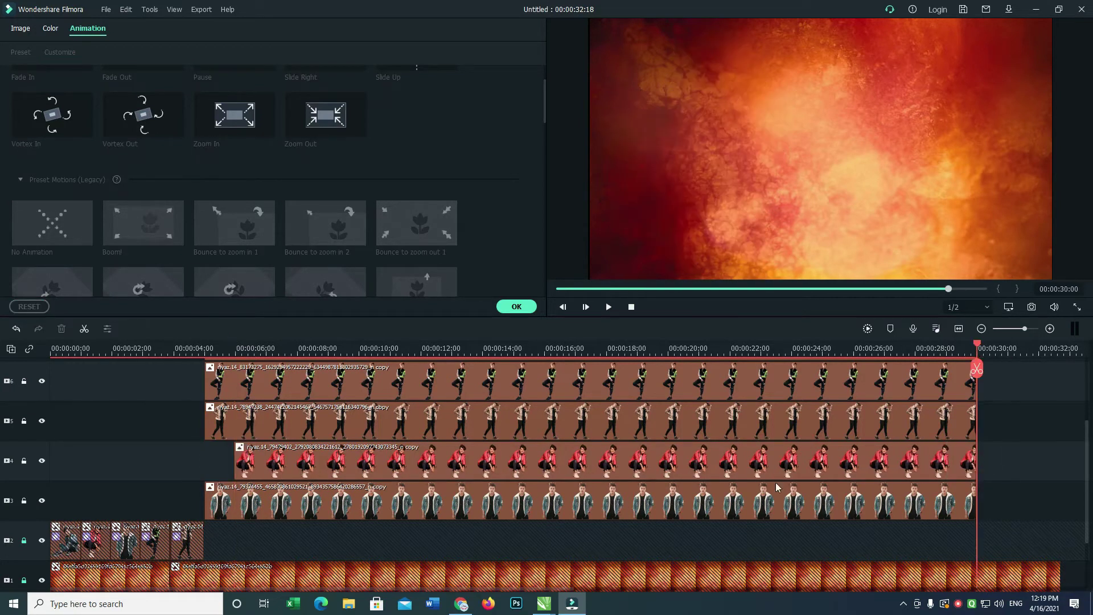
# Split the track 5 clip near 7 s and the track 6 clip near 8.8 s, moving the leading piece away.
pyautogui.moveTo(978, 346); pyautogui.dragTo(1004, 423)
pyautogui.click(245, 420)
pyautogui.hotkey('ctrl', 'b')
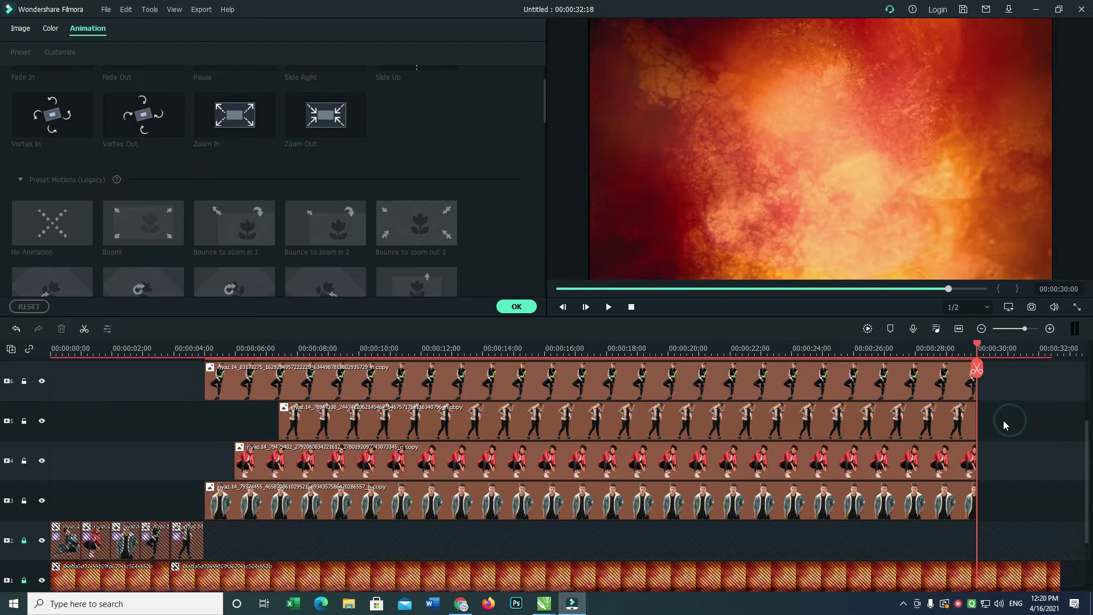
pyautogui.moveTo(977, 348); pyautogui.dragTo(330, 391)
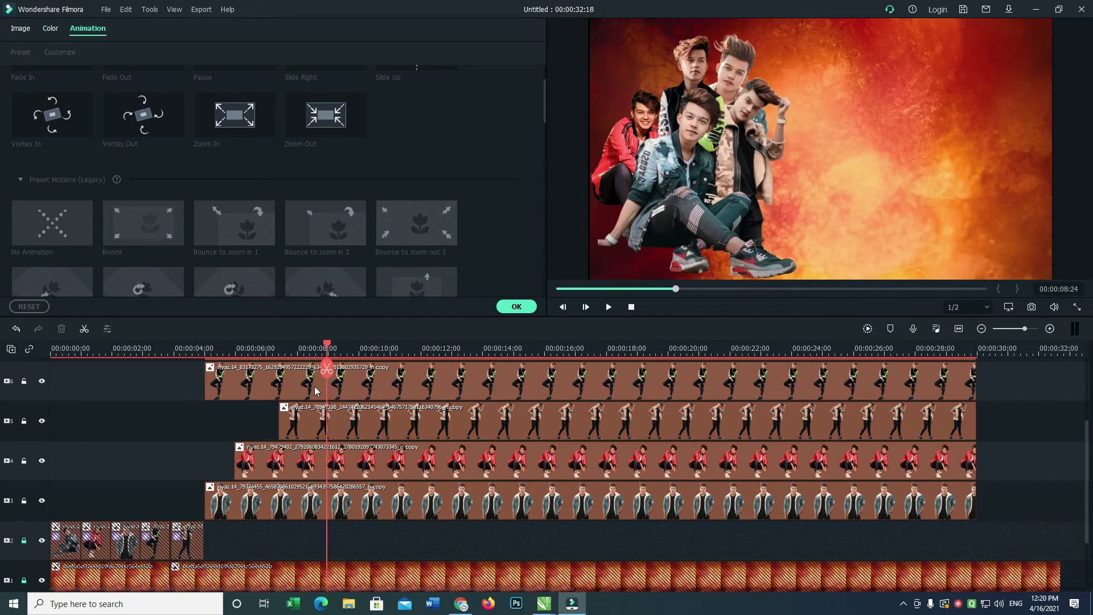
pyautogui.click(316, 390)
pyautogui.hotkey('ctrl', 'b')
pyautogui.click(293, 383)
pyautogui.moveTo(262, 379); pyautogui.dragTo(1037, 377)
pyautogui.moveTo(1088, 441); pyautogui.dragTo(1086, 418)
# Split the sitting-boy clip on track 7 near 10.8 s and delete its leading piece.
pyautogui.moveTo(980, 350); pyautogui.dragTo(389, 348)
pyautogui.click(354, 403)
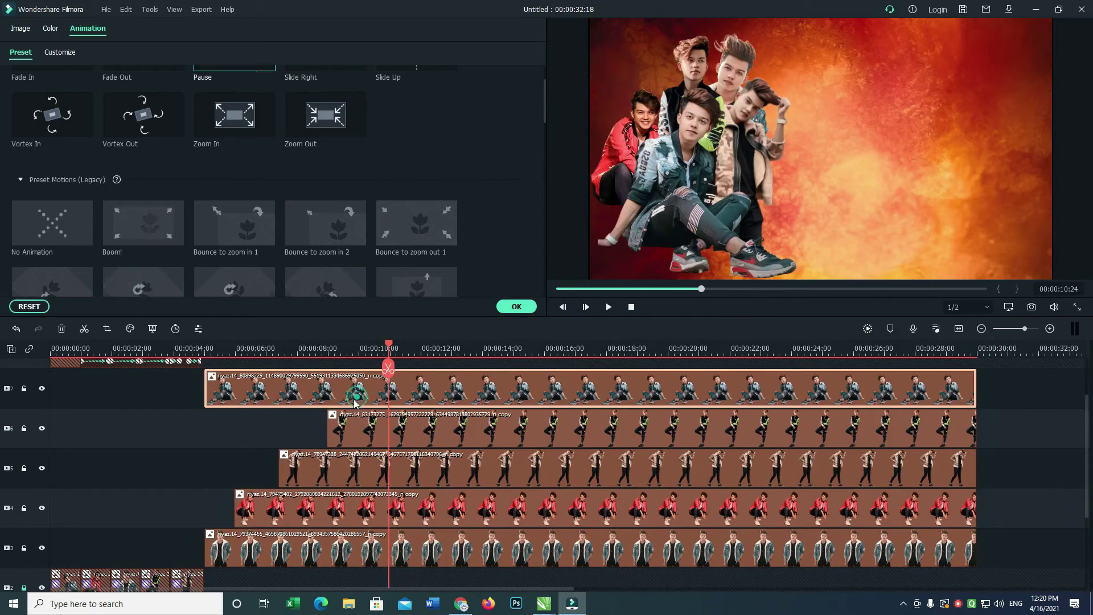
pyautogui.click(388, 369)
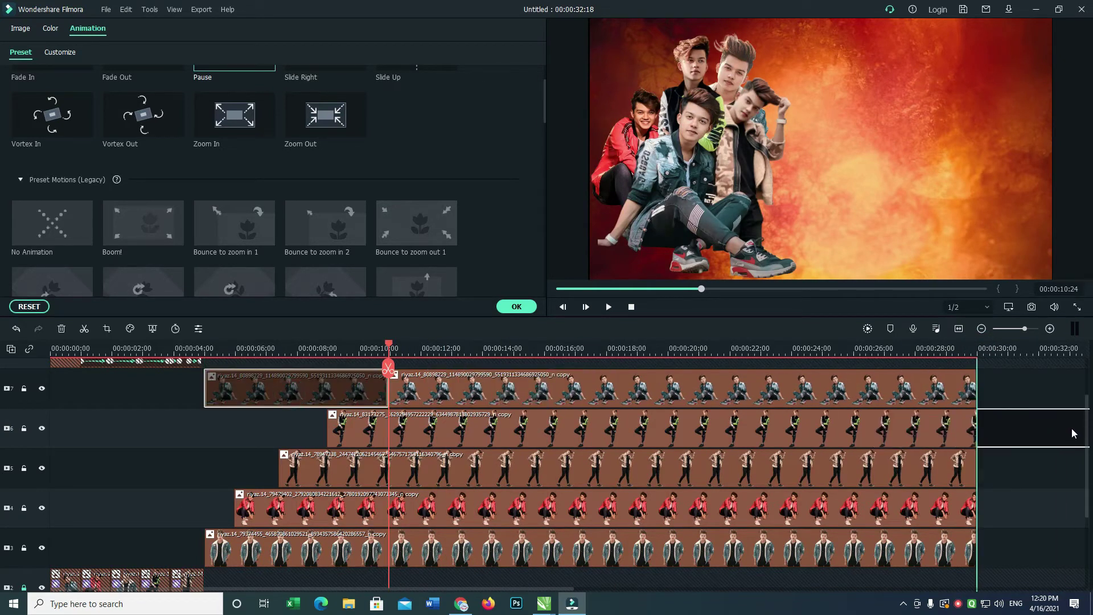
pyautogui.press('Delete')
pyautogui.click(1045, 430)
# Extend the track 7 clip to start earlier, shift it back in time, and check playback.
pyautogui.moveTo(967, 350); pyautogui.dragTo(203, 460)
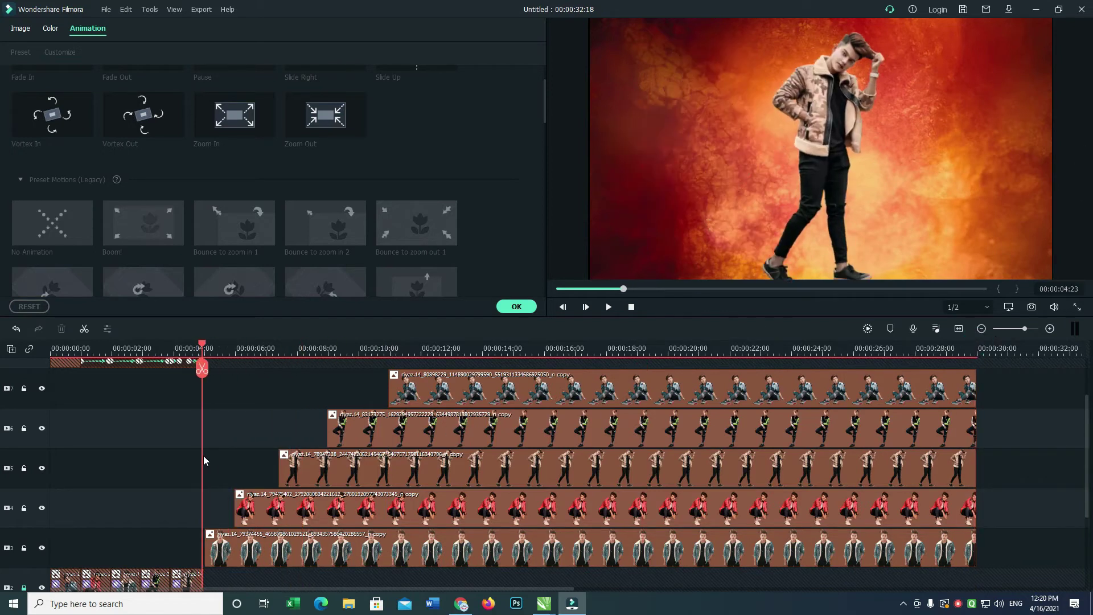
pyautogui.press('space')
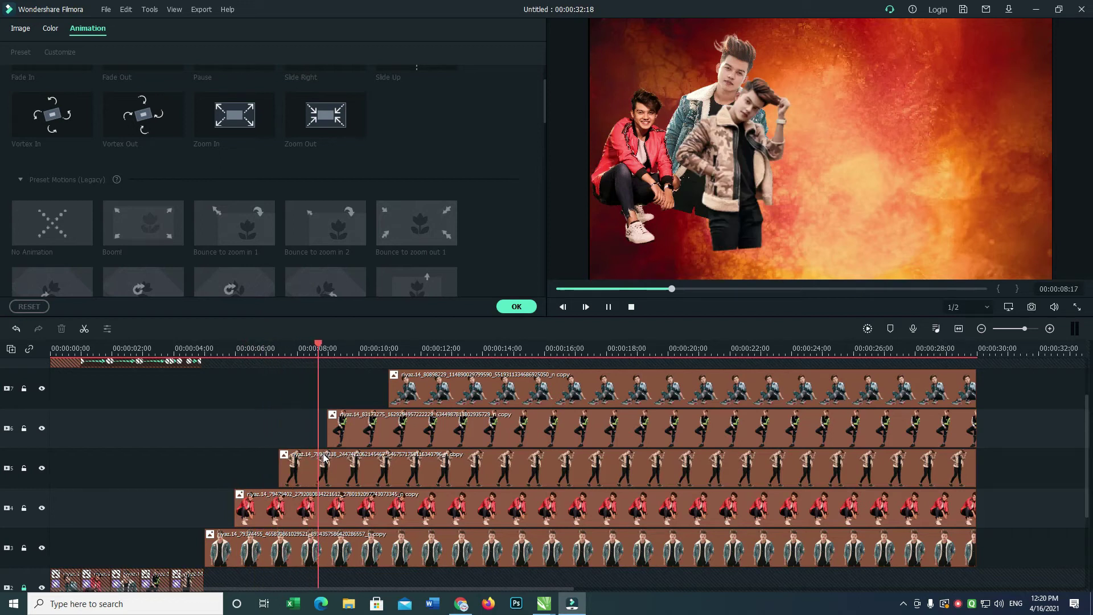
pyautogui.click(433, 390)
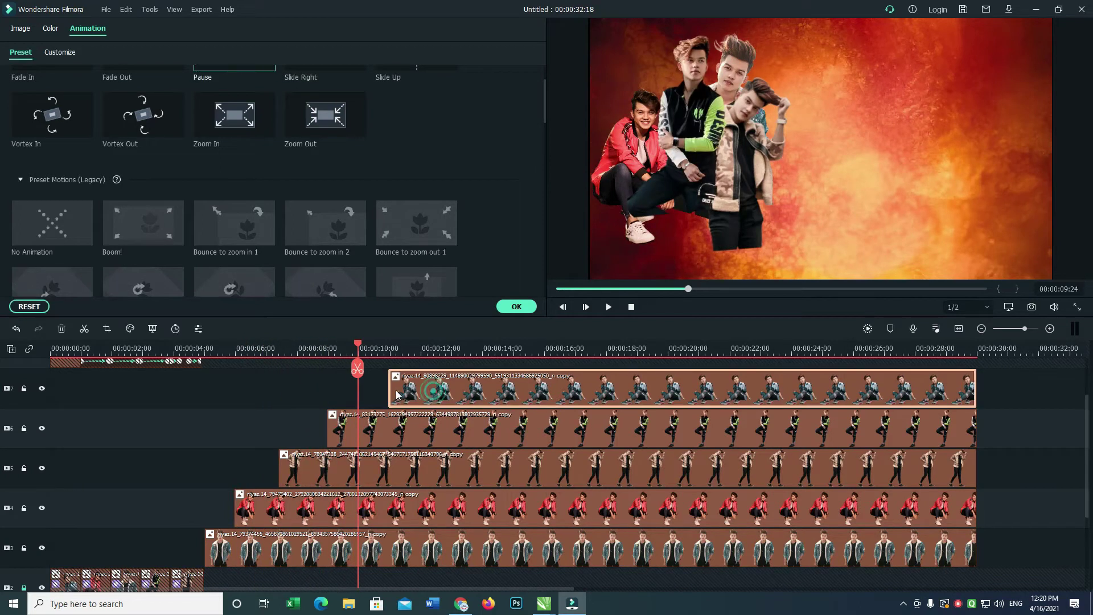
pyautogui.moveTo(389, 388); pyautogui.dragTo(205, 405)
pyautogui.moveTo(466, 390); pyautogui.dragTo(268, 390)
pyautogui.press('space')
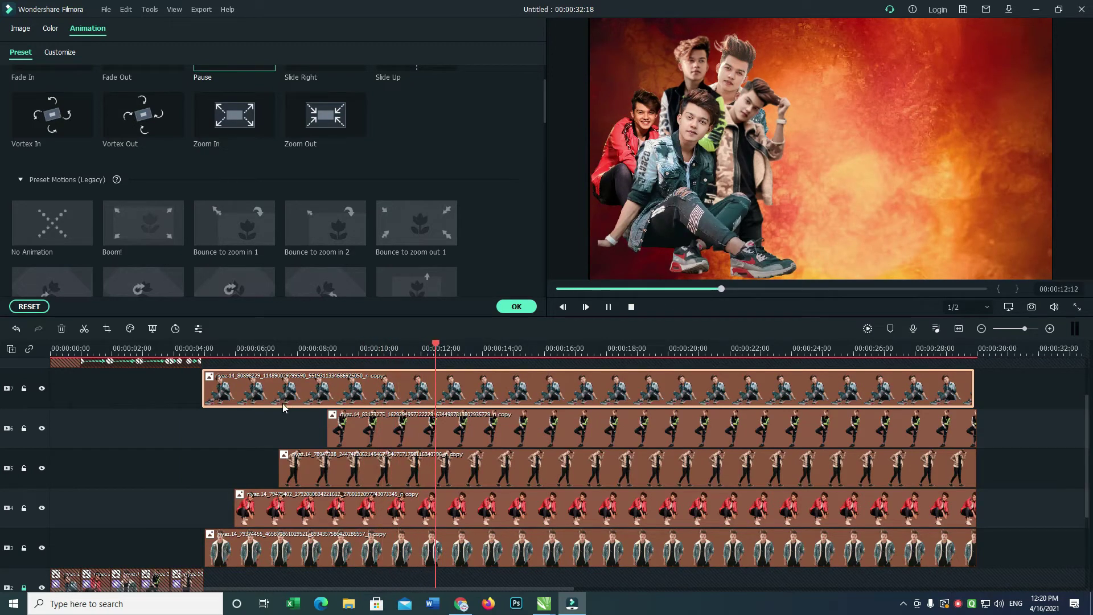
pyautogui.press('space')
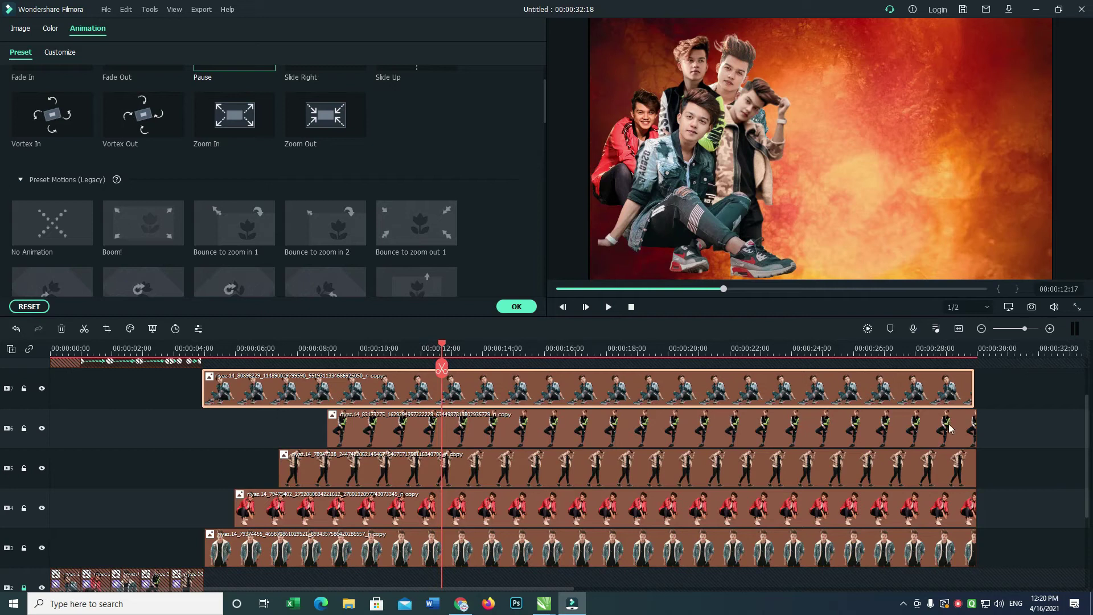
# Unlock the sticker track, move the track 6 clip onto it, and raise the track 5 clip one track.
pyautogui.scroll(1, 1087, 410)
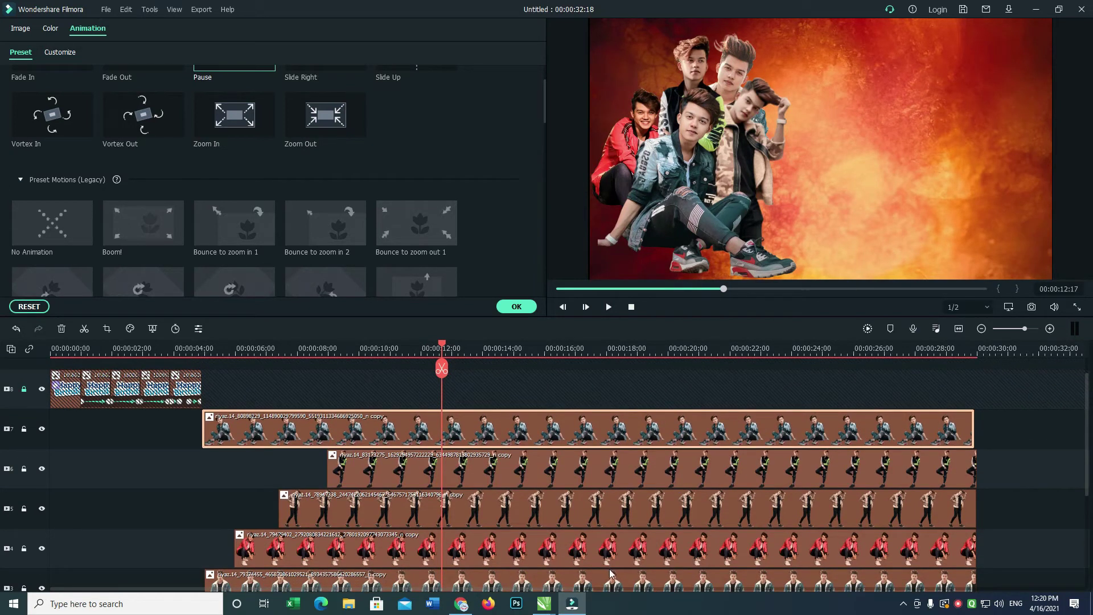
pyautogui.moveTo(589, 463); pyautogui.dragTo(585, 392)
pyautogui.hotkey('ctrl', 'z')
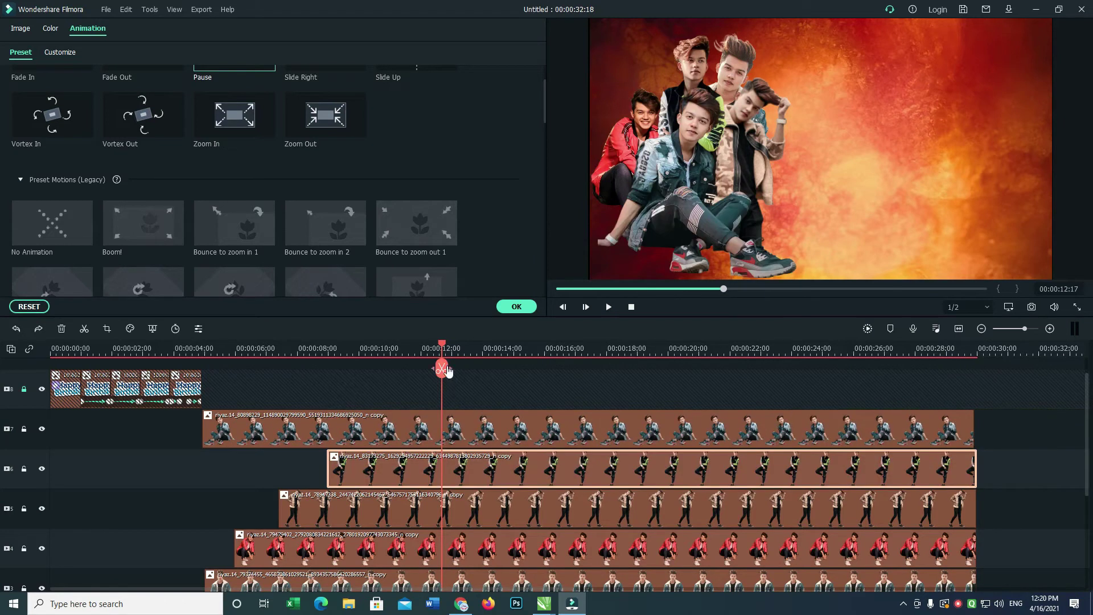
pyautogui.moveTo(444, 349); pyautogui.dragTo(277, 349)
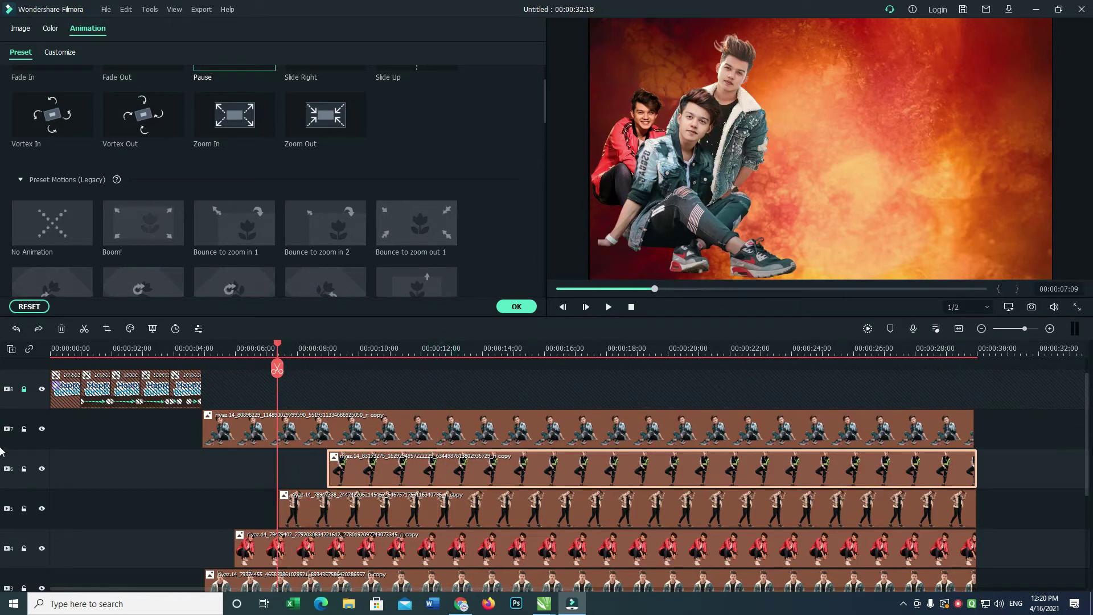
pyautogui.click(24, 389)
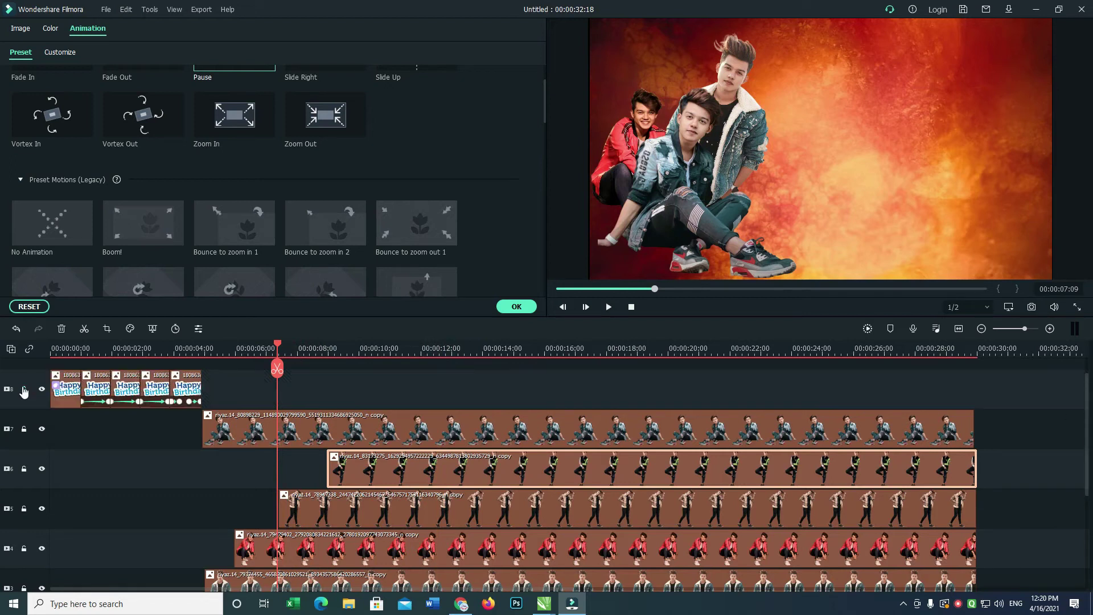
pyautogui.moveTo(407, 476); pyautogui.dragTo(410, 402)
pyautogui.moveTo(411, 512); pyautogui.dragTo(413, 379)
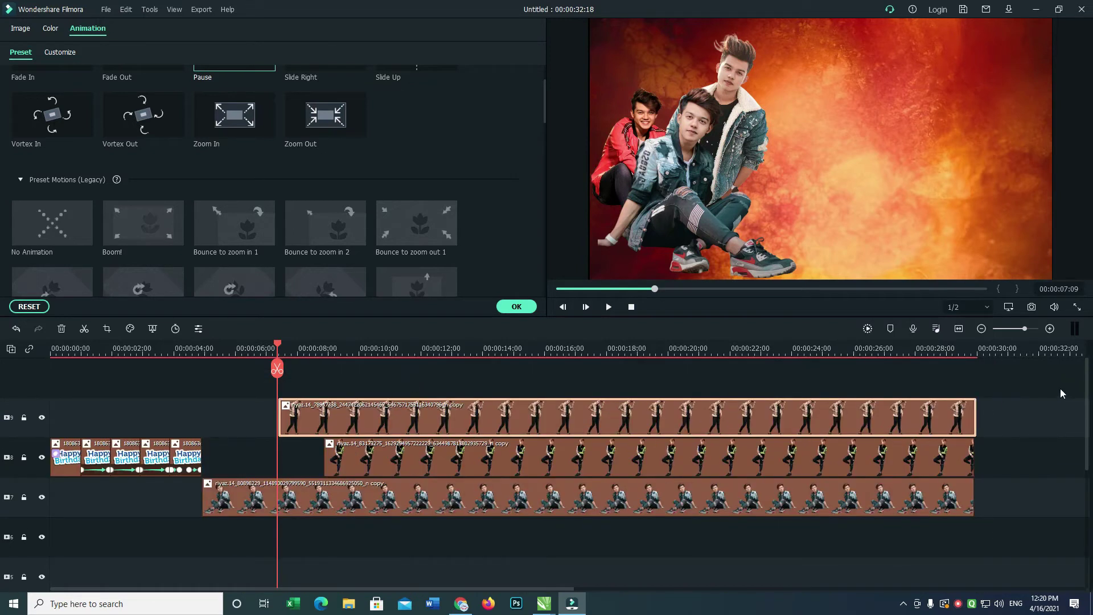
# Undo the clip moves and the track 5 and 6 splits so all cutouts start near 4.5 s, then close Animation.
pyautogui.scroll(-3, 1087, 387)
pyautogui.moveTo(753, 497); pyautogui.dragTo(766, 364)
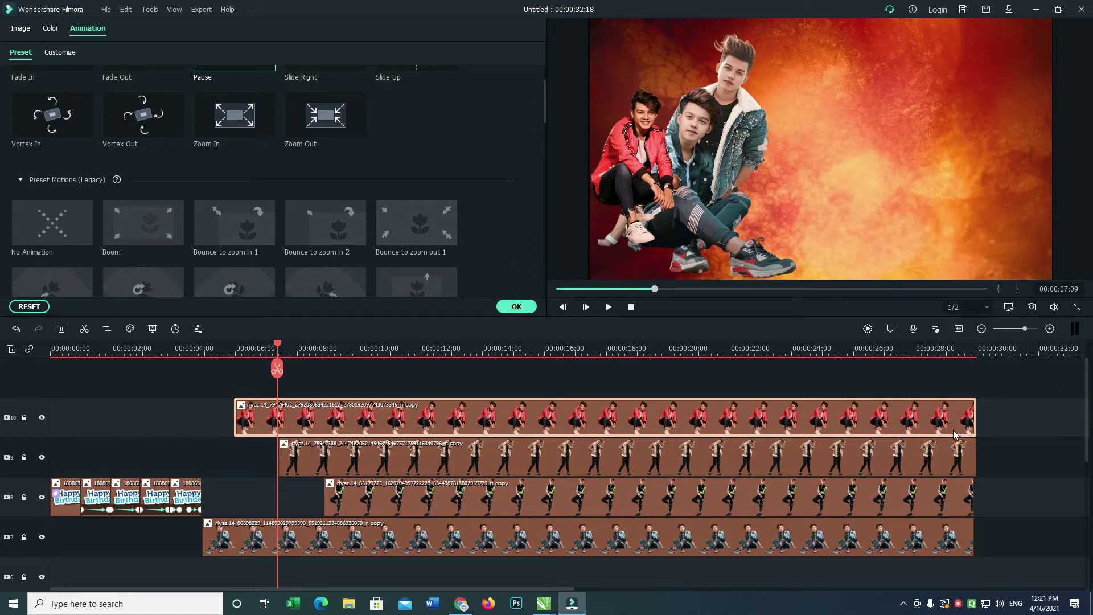
pyautogui.moveTo(1086, 385); pyautogui.dragTo(1070, 420)
pyautogui.press('space')
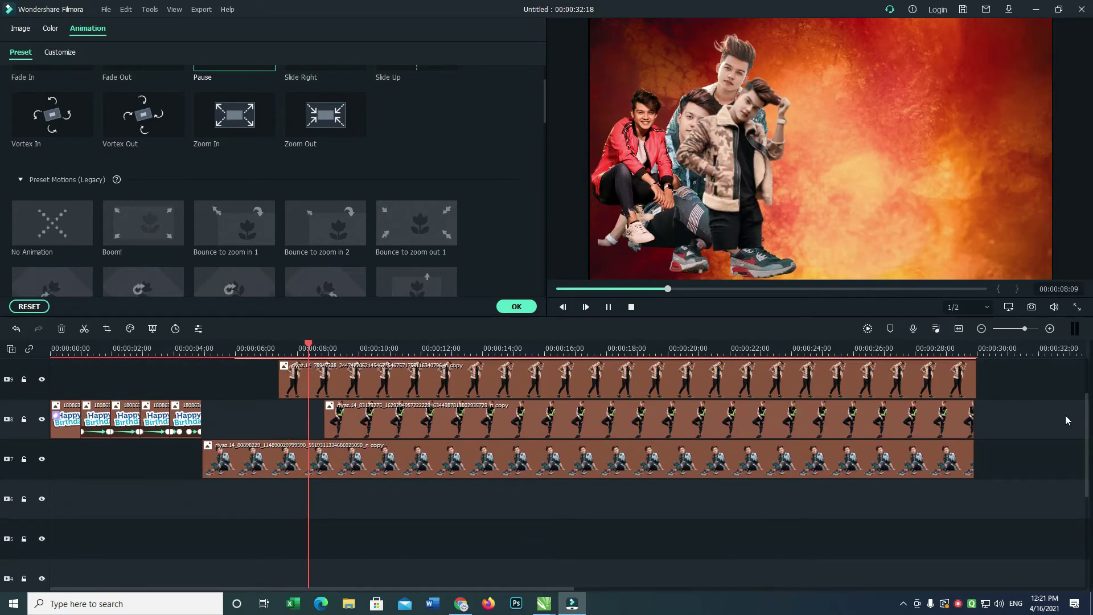
pyautogui.hotkey('ctrl', 'z')
pyautogui.hotkey('ctrl', 'z')
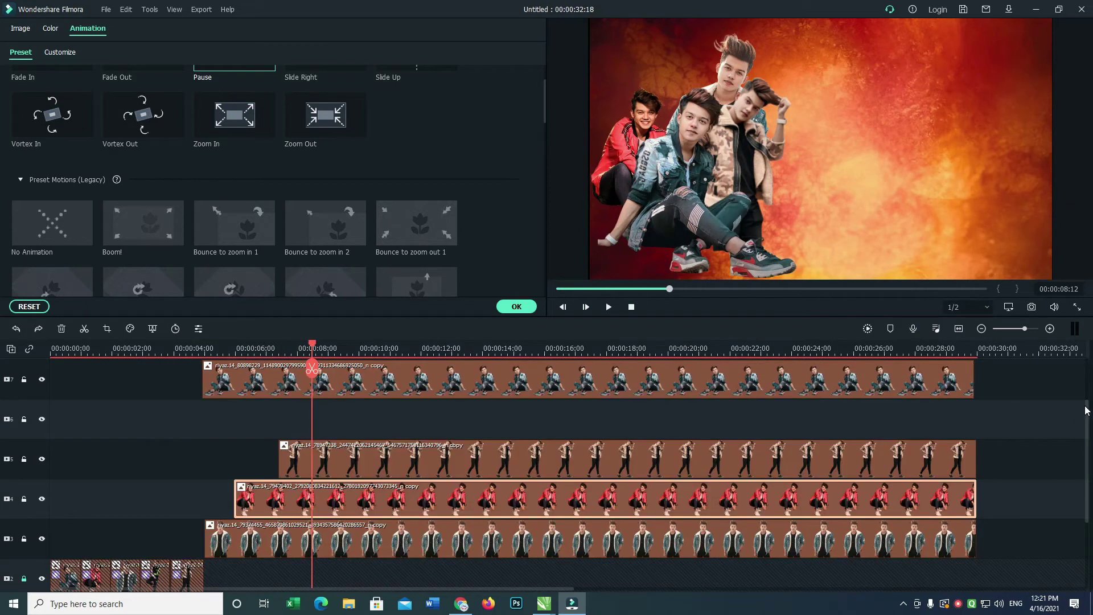
pyautogui.hotkey('ctrl', 'z')
pyautogui.hotkey('ctrl', 'z')
pyautogui.hotkey('ctrl', 'z')
pyautogui.hotkey('ctrl', 'z')
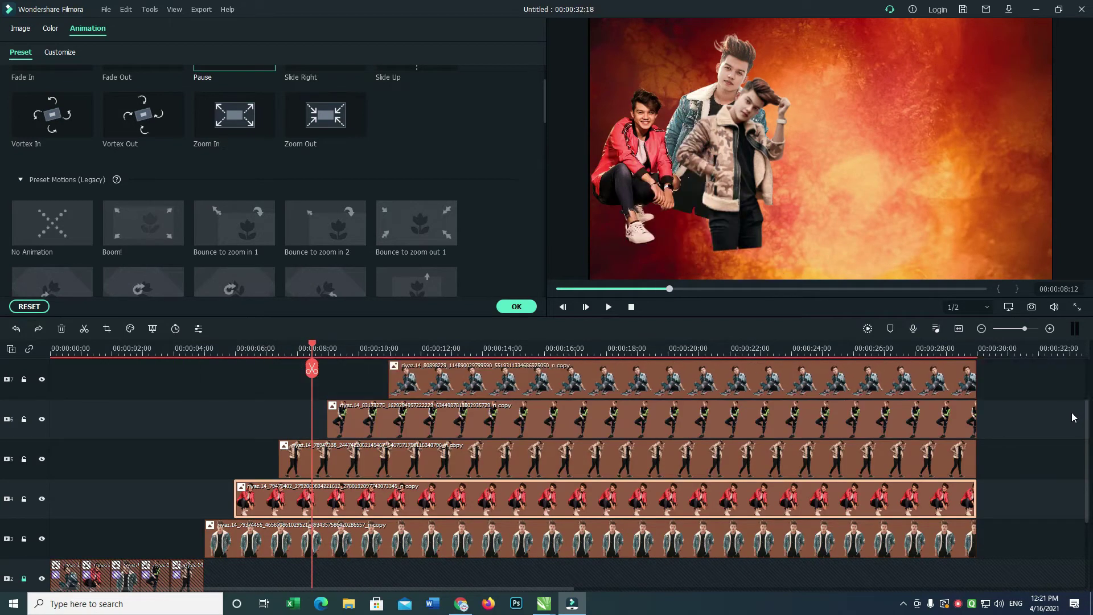
pyautogui.hotkey('ctrl', 'z')
pyautogui.hotkey('ctrl', 'z')
pyautogui.hotkey('ctrl', 'z')
pyautogui.hotkey('ctrl', 'z')
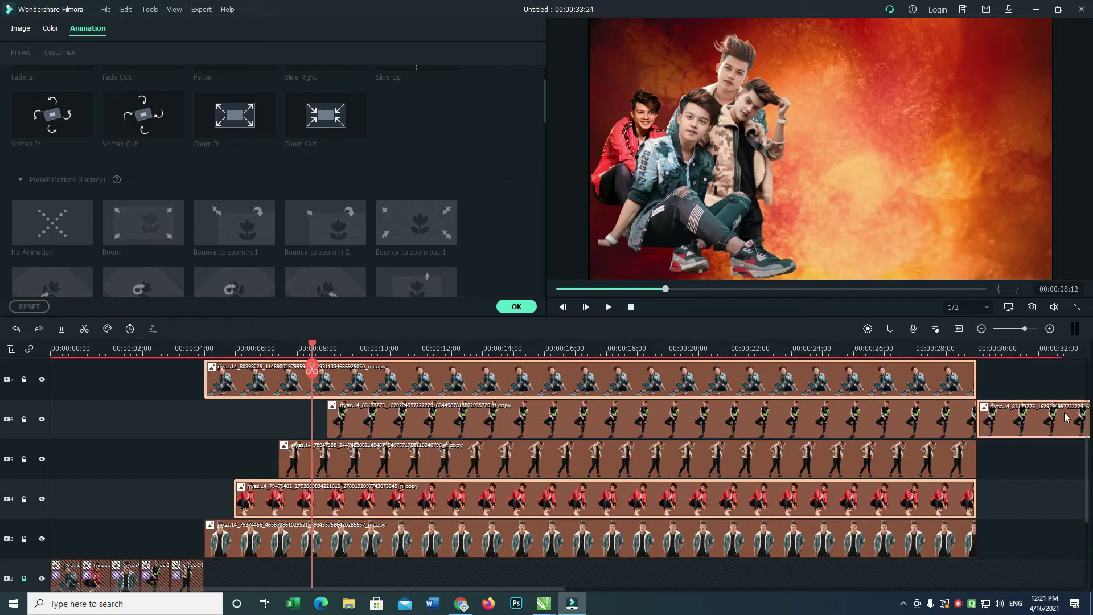
pyautogui.hotkey('ctrl', 'z')
pyautogui.hotkey('ctrl', 'z')
pyautogui.hotkey('ctrl', 'z')
pyautogui.hotkey('ctrl', 'z')
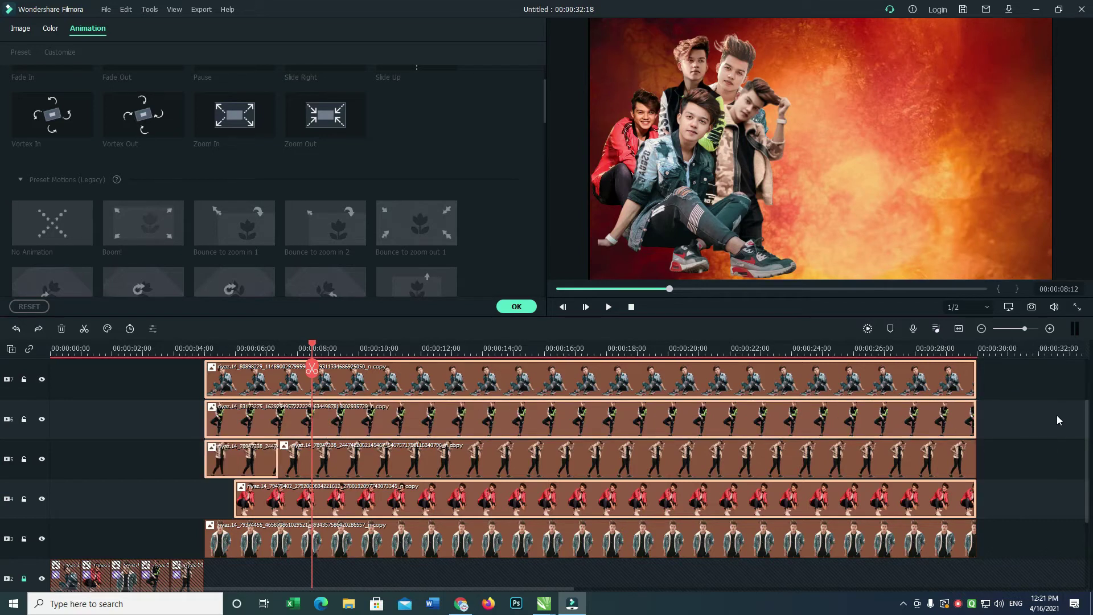
pyautogui.hotkey('ctrl', 'z')
pyautogui.hotkey('ctrl', 'z')
pyautogui.hotkey('ctrl', 'z')
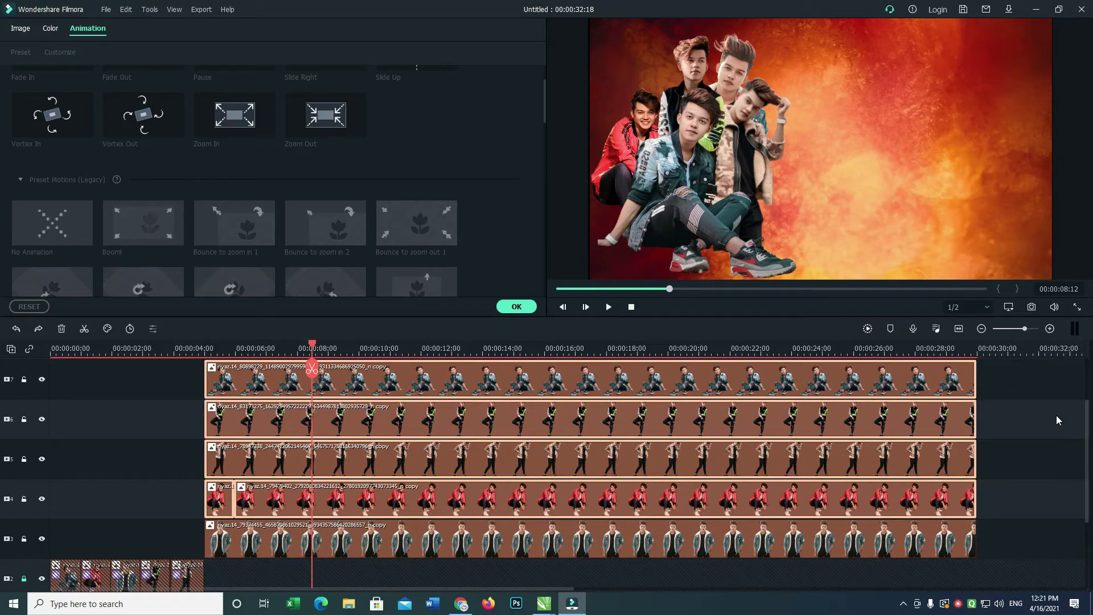
pyautogui.hotkey('ctrl', 'z')
pyautogui.hotkey('ctrl', 'z')
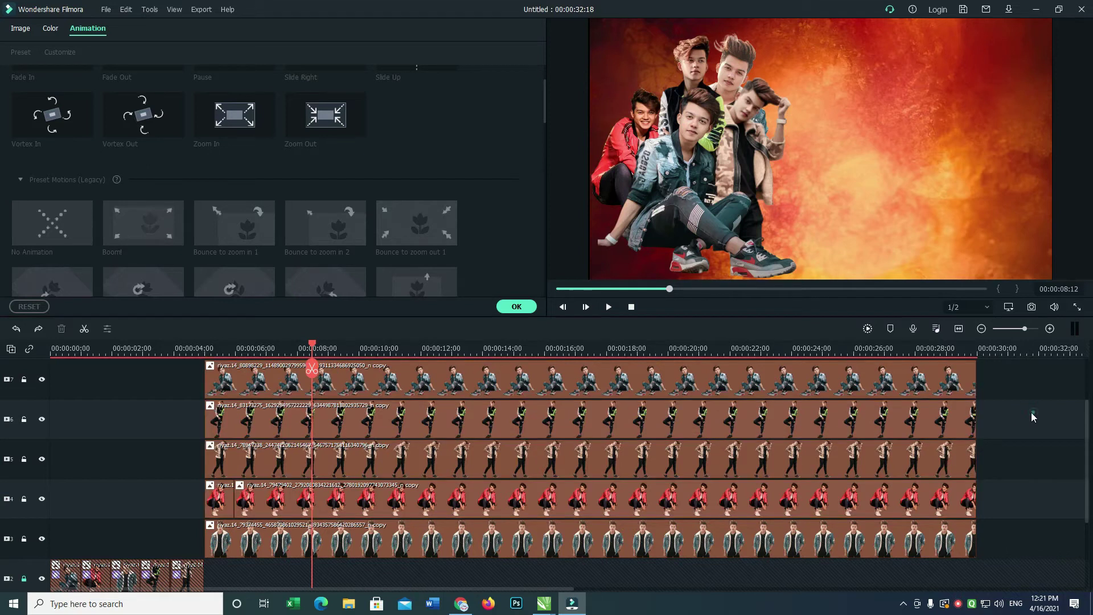
pyautogui.click(518, 308)
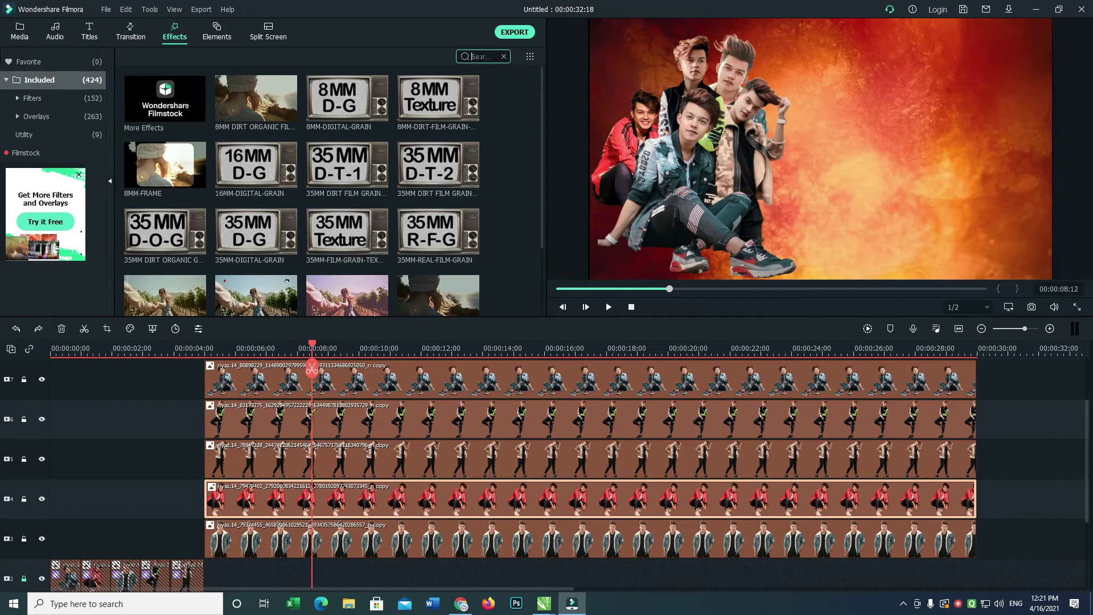
# Search 'mild' and drop the Mild effect onto the clips on tracks 3 through 7, then play them.
pyautogui.write('mild')
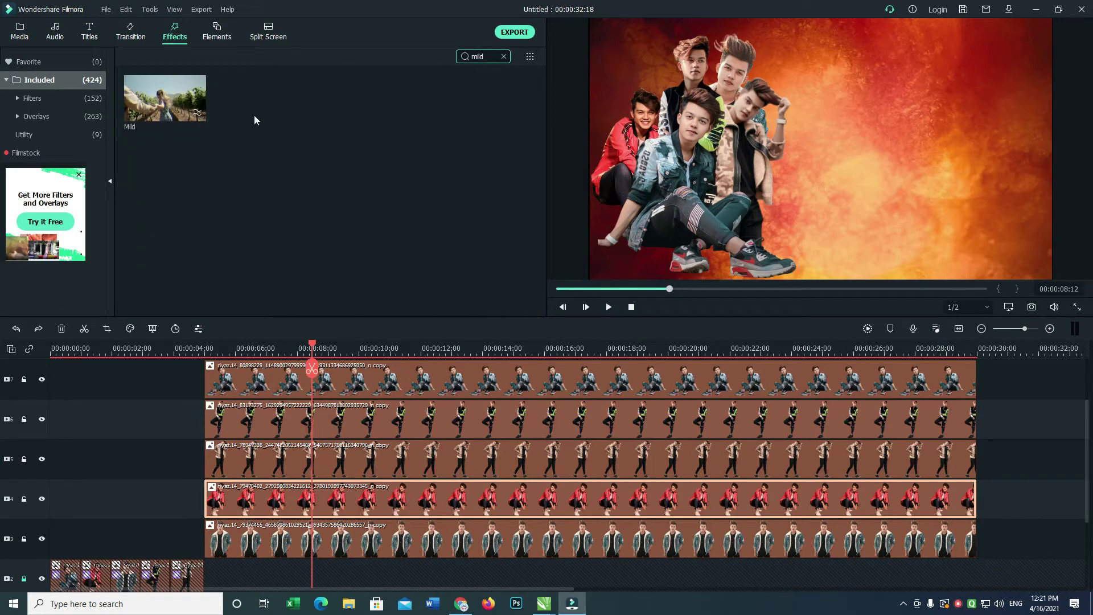
pyautogui.moveTo(193, 119); pyautogui.dragTo(286, 536)
pyautogui.moveTo(173, 129); pyautogui.dragTo(273, 498)
pyautogui.moveTo(177, 109); pyautogui.dragTo(267, 448)
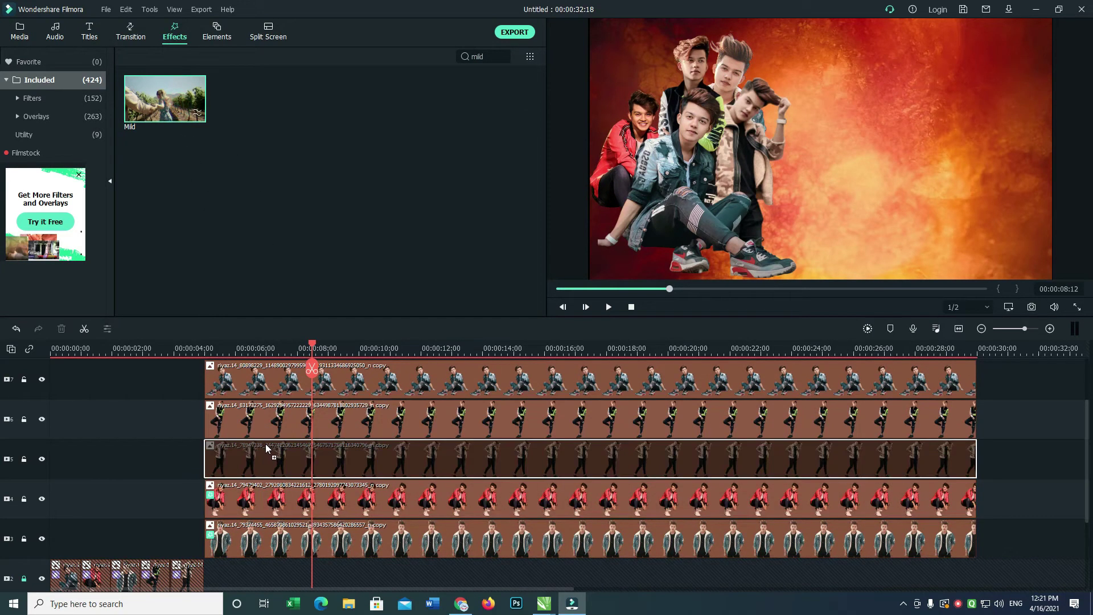
pyautogui.moveTo(168, 103); pyautogui.dragTo(251, 422)
pyautogui.moveTo(191, 121); pyautogui.dragTo(281, 378)
pyautogui.press('space')
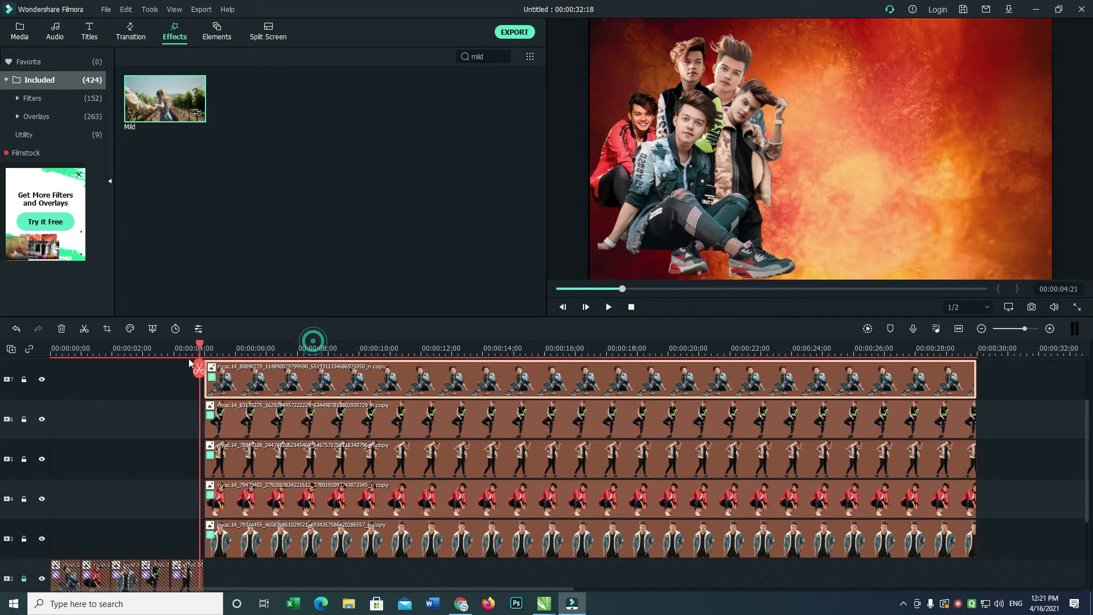
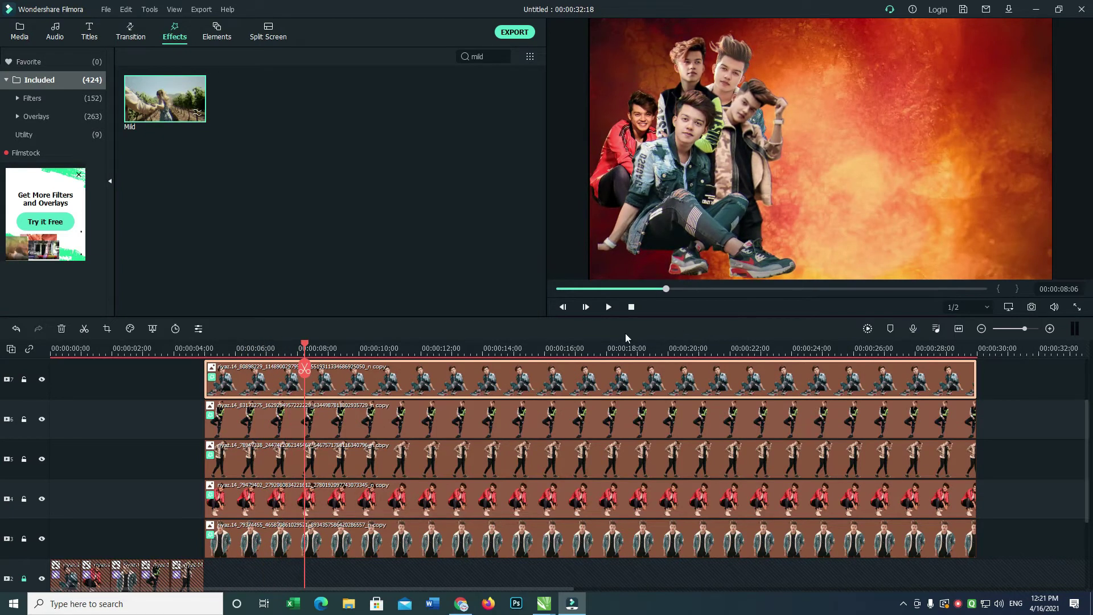
# Select the boy cutout clips on tracks 3–6 and stretch them to end around 00:00:32.
pyautogui.moveTo(306, 347); pyautogui.dragTo(825, 347)
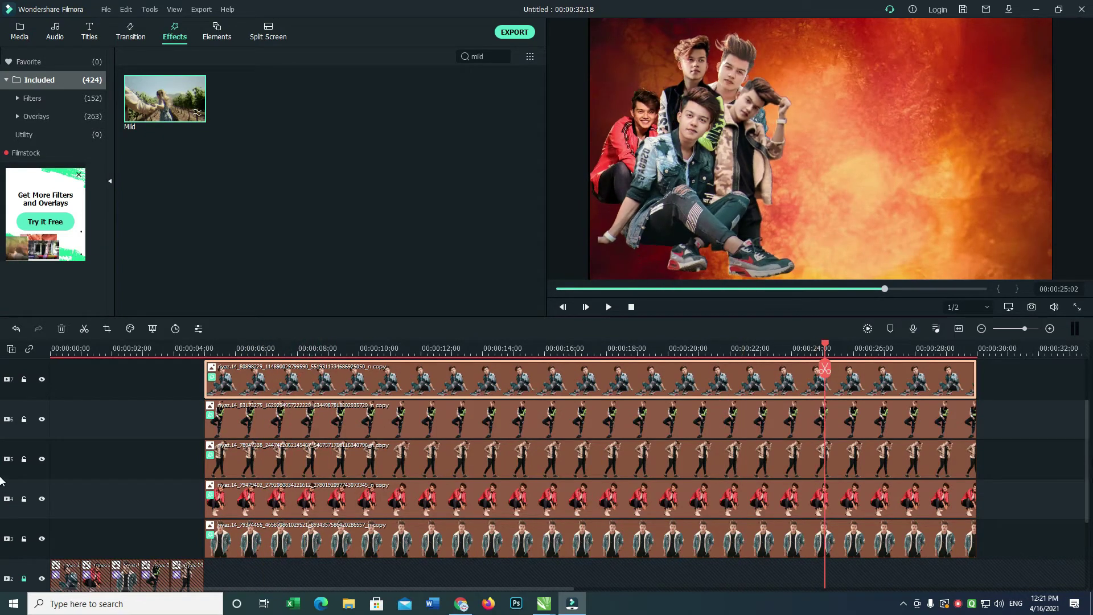
pyautogui.moveTo(1087, 466)
pyautogui.mouseDown()
pyautogui.moveTo(1086, 395)
pyautogui.moveTo(1086, 454)
pyautogui.mouseUp()
pyautogui.moveTo(1018, 397); pyautogui.dragTo(982, 527)
pyautogui.moveTo(978, 478); pyautogui.dragTo(1060, 477)
pyautogui.moveTo(1088, 442); pyautogui.dragTo(1086, 372)
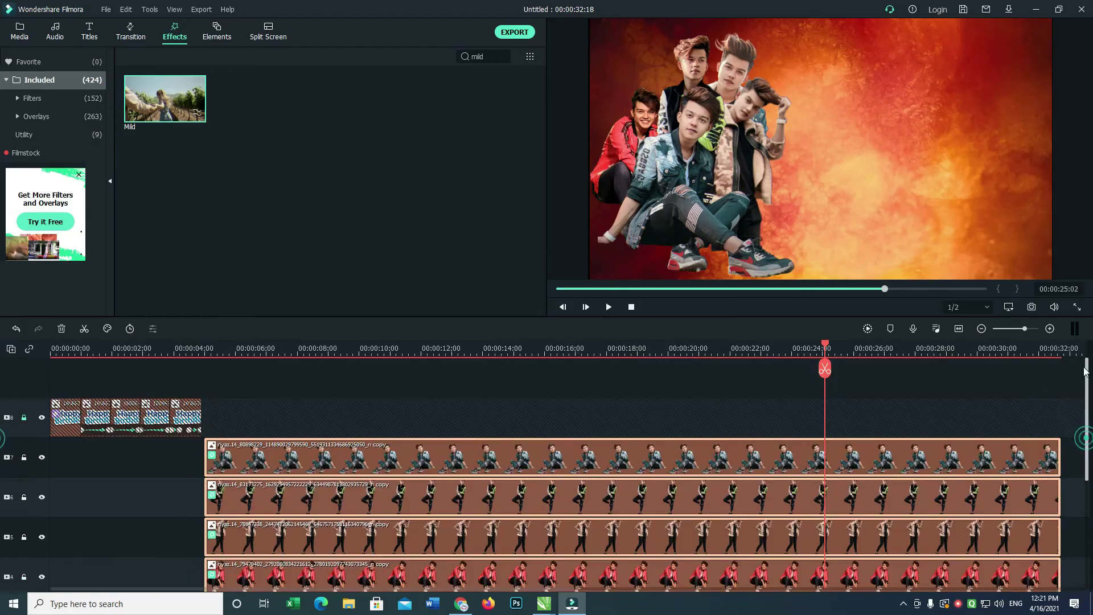
# Glance at the birthday sticker search window, then come back to the Filmora project.
pyautogui.hotkey('alt', 'Tab')
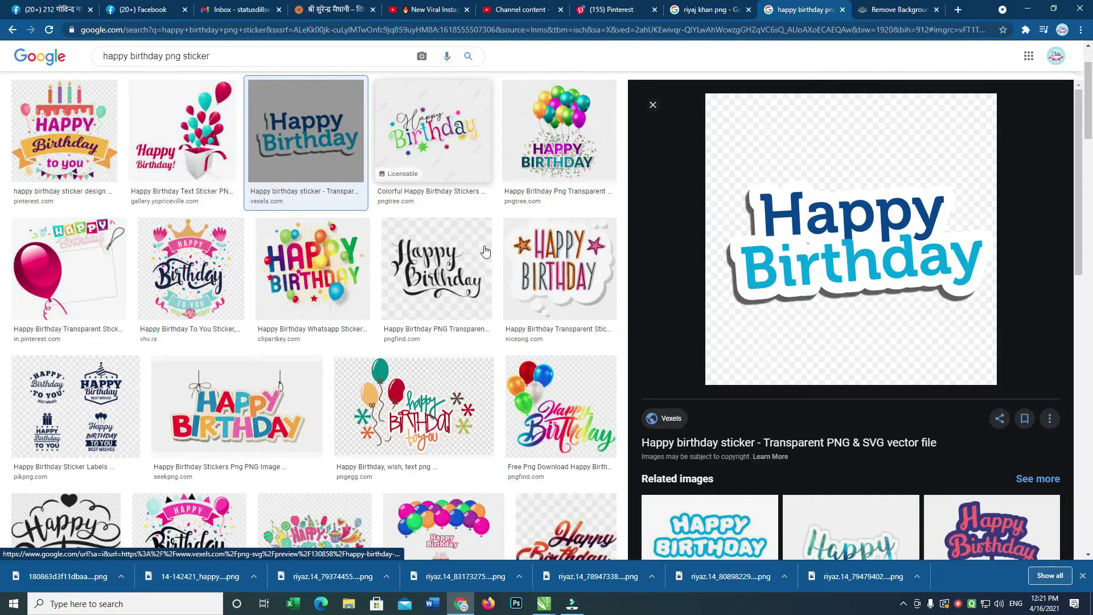
pyautogui.hotkey('alt', 'Tab')
pyautogui.hotkey('alt', 'Tab')
pyautogui.hotkey('alt', 'Tab')
pyautogui.hotkey('alt', 'Tab')
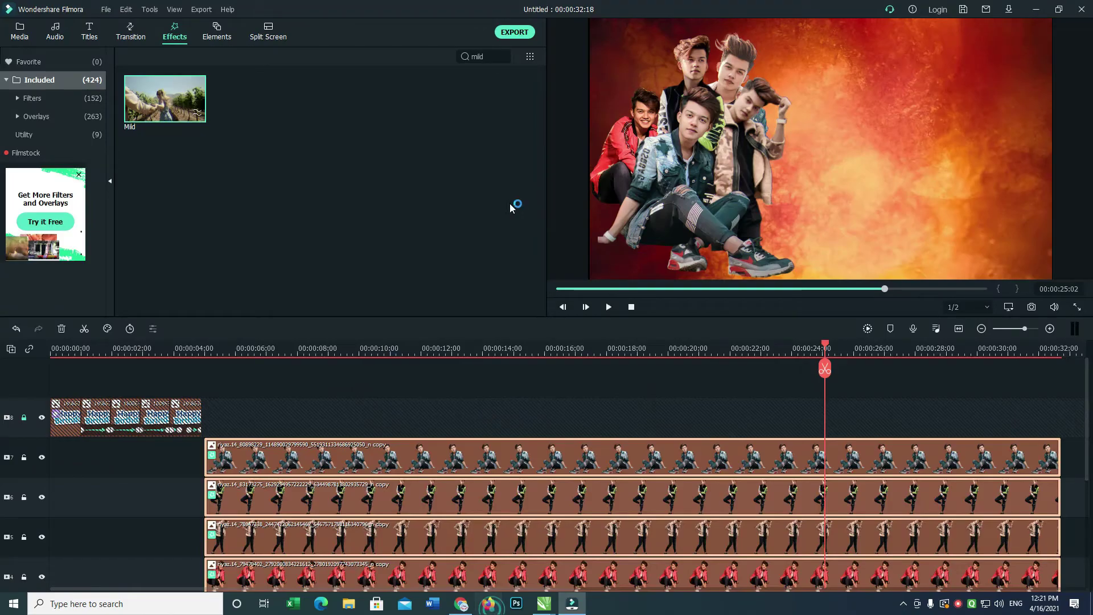
pyautogui.hotkey('alt', 'Tab')
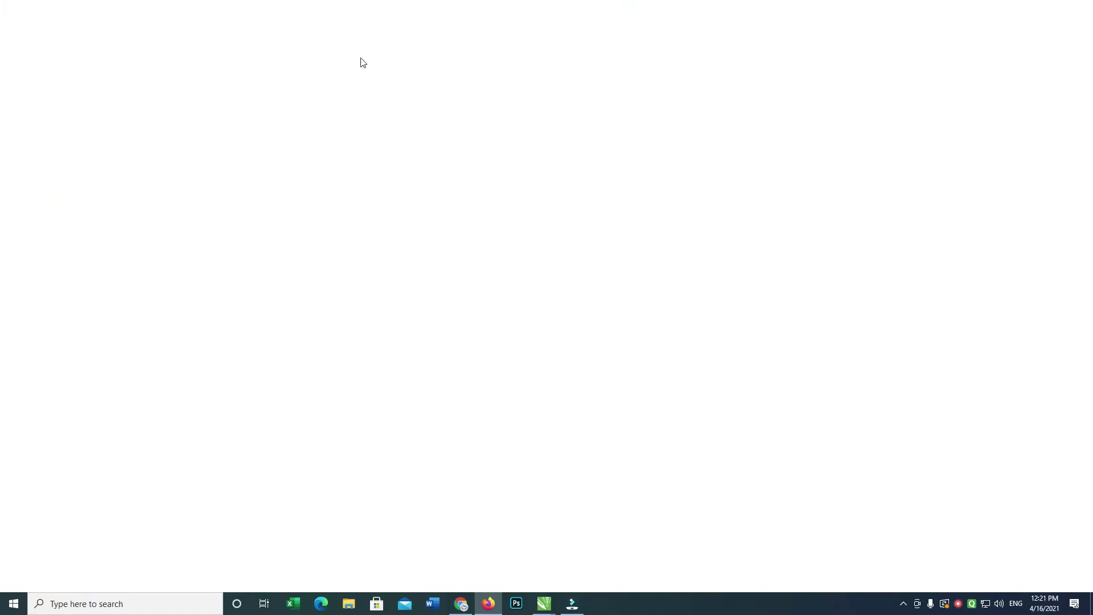
# Go to YouTube in Firefox and search for 'smoke black screen effects'.
pyautogui.click(262, 24)
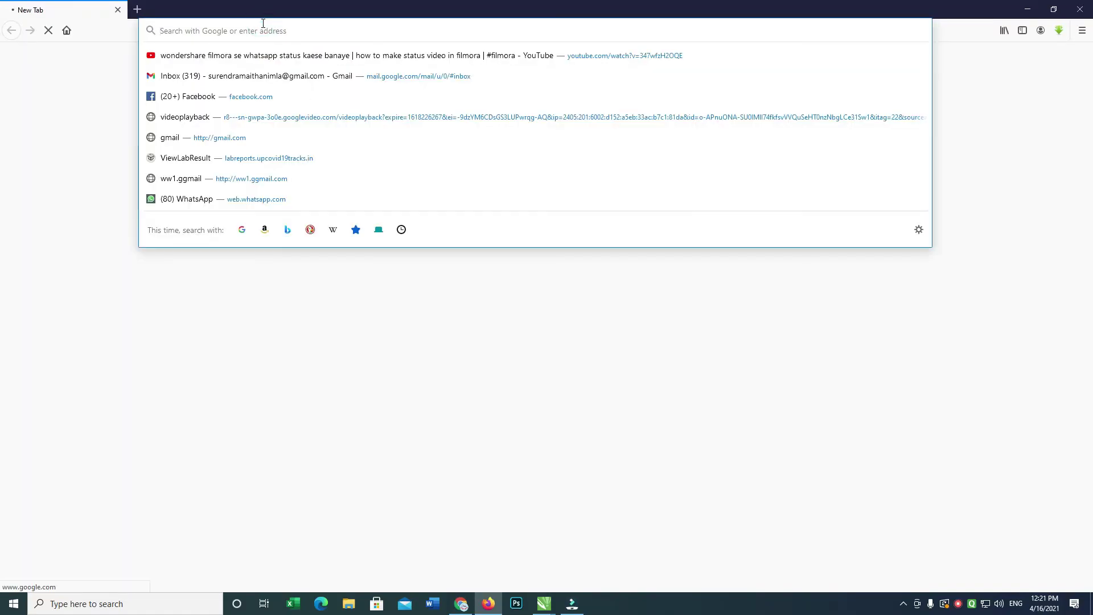
pyautogui.write('yutube')
pyautogui.press('Return')
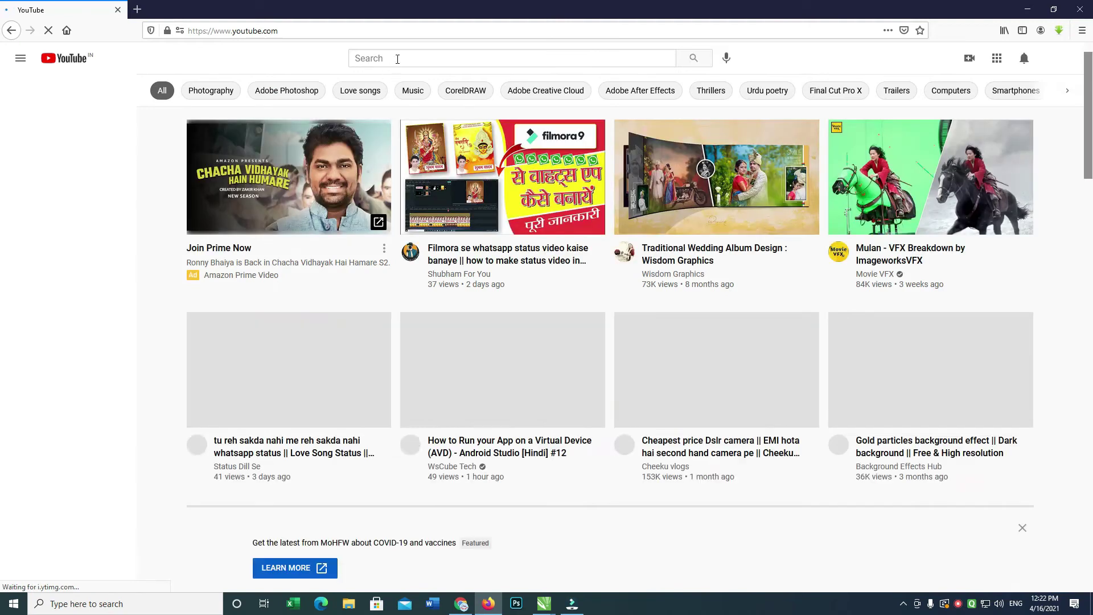
pyautogui.click(397, 58)
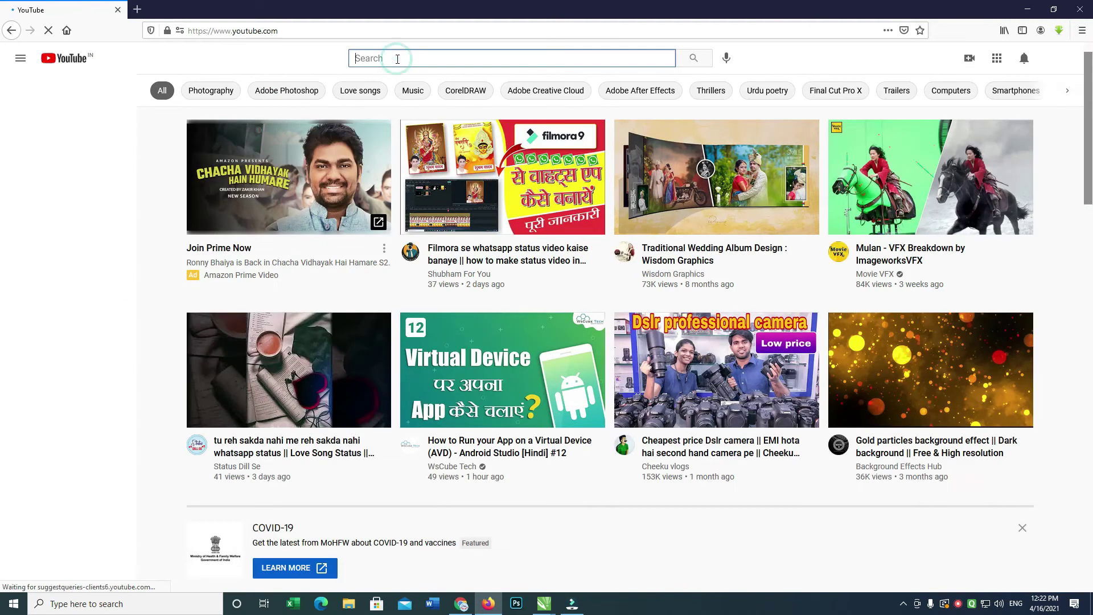
pyautogui.write('smoke')
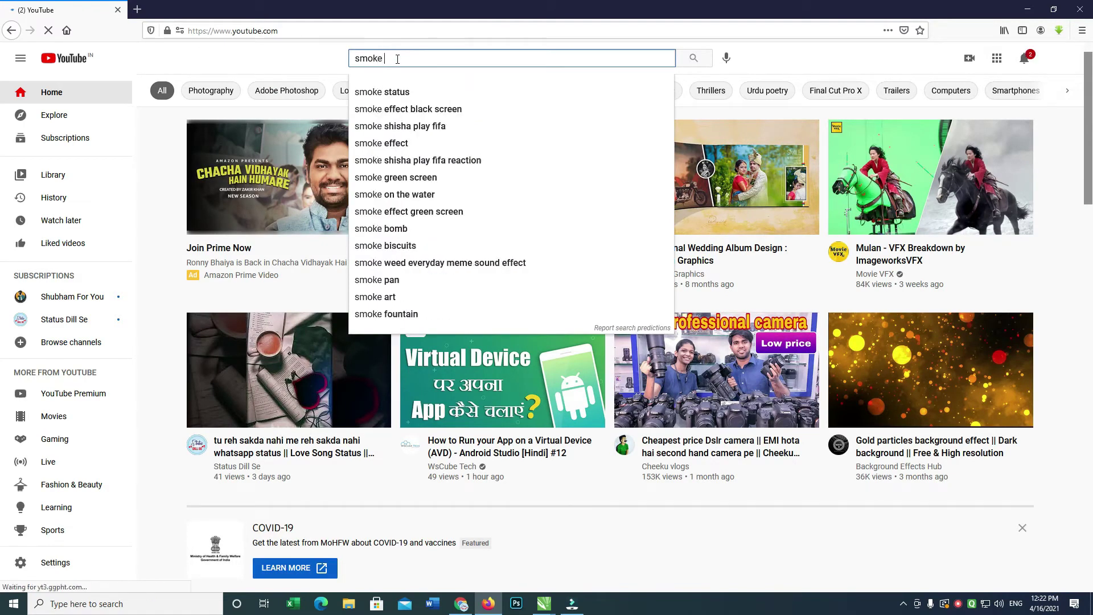
pyautogui.write(' black')
pyautogui.press('Down')
pyautogui.press('Down')
pyautogui.press('Return')
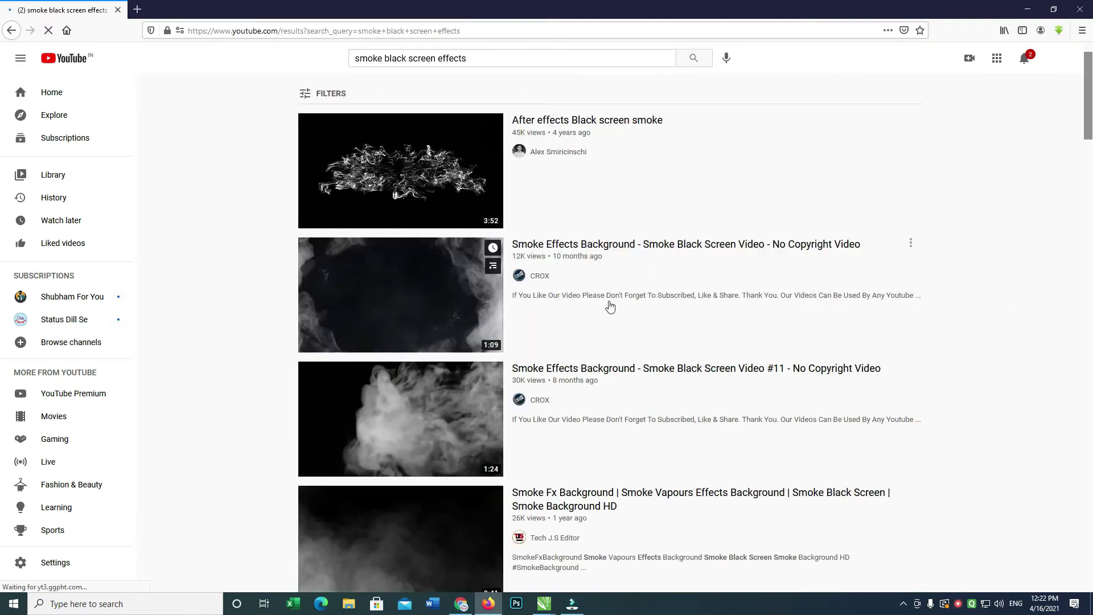
# Download the Smoke Effects Background and Cinematic Background HD videos from the results.
pyautogui.click(619, 249)
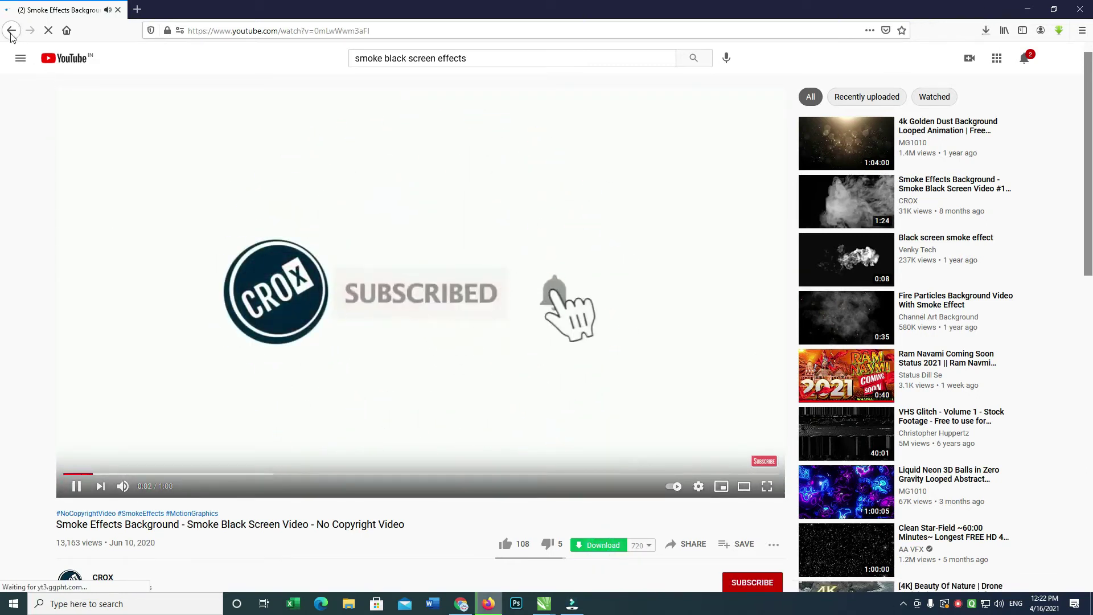
pyautogui.click(11, 30)
pyautogui.moveTo(1089, 117); pyautogui.dragTo(1089, 377)
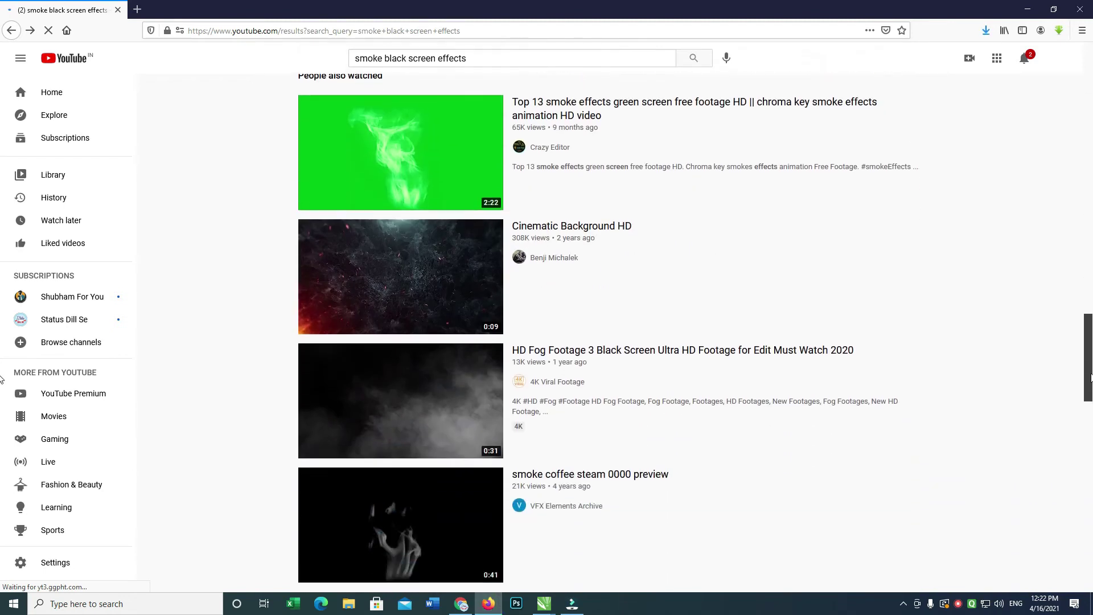
pyautogui.click(606, 233)
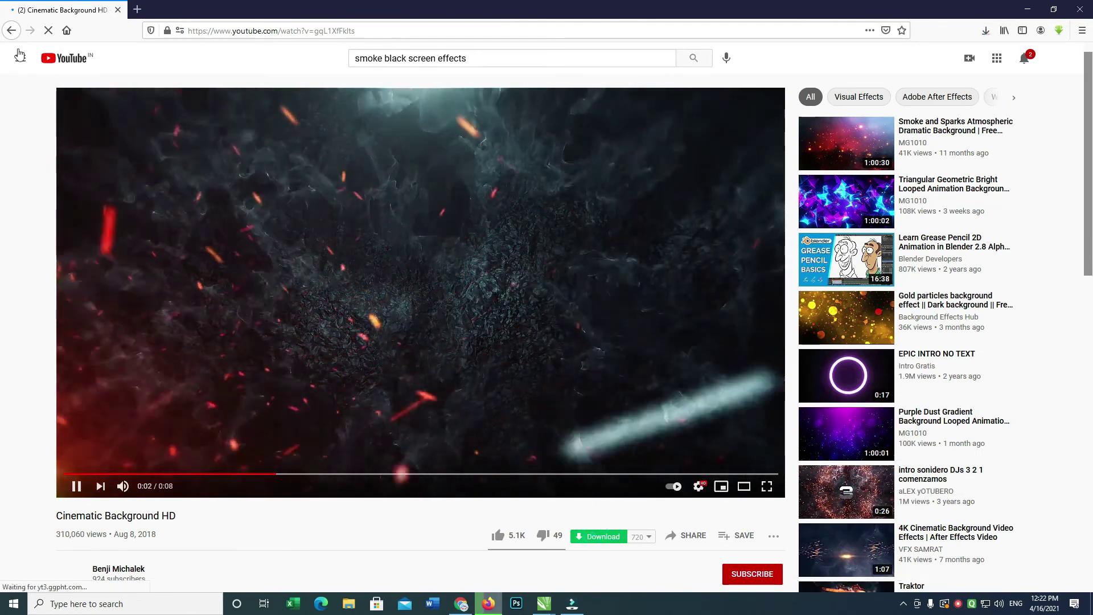
pyautogui.click(11, 30)
pyautogui.scroll(-5, 1088, 361)
pyautogui.scroll(10, 626, 228)
pyautogui.click(11, 30)
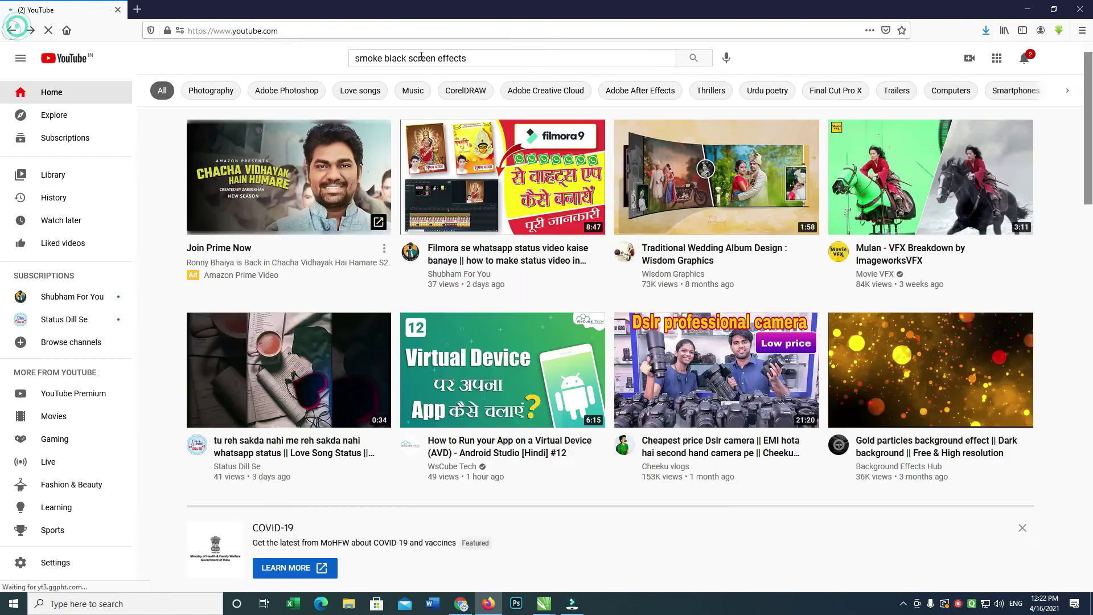
# Download the Gold particles background effect video and confirm it landed in Downloads.
pyautogui.click(862, 360)
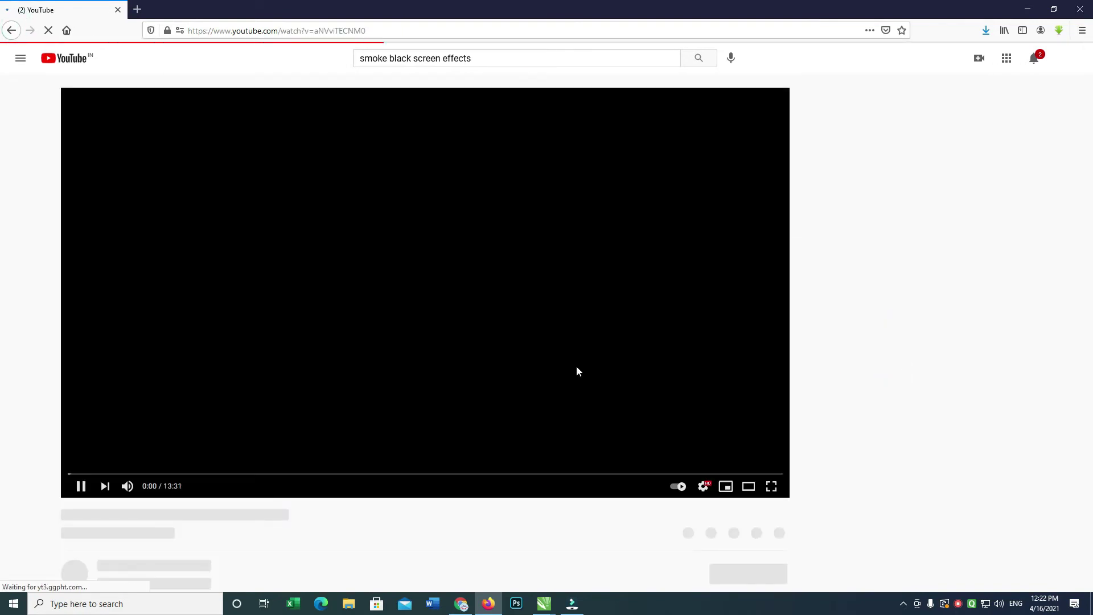
pyautogui.click(75, 486)
pyautogui.click(985, 30)
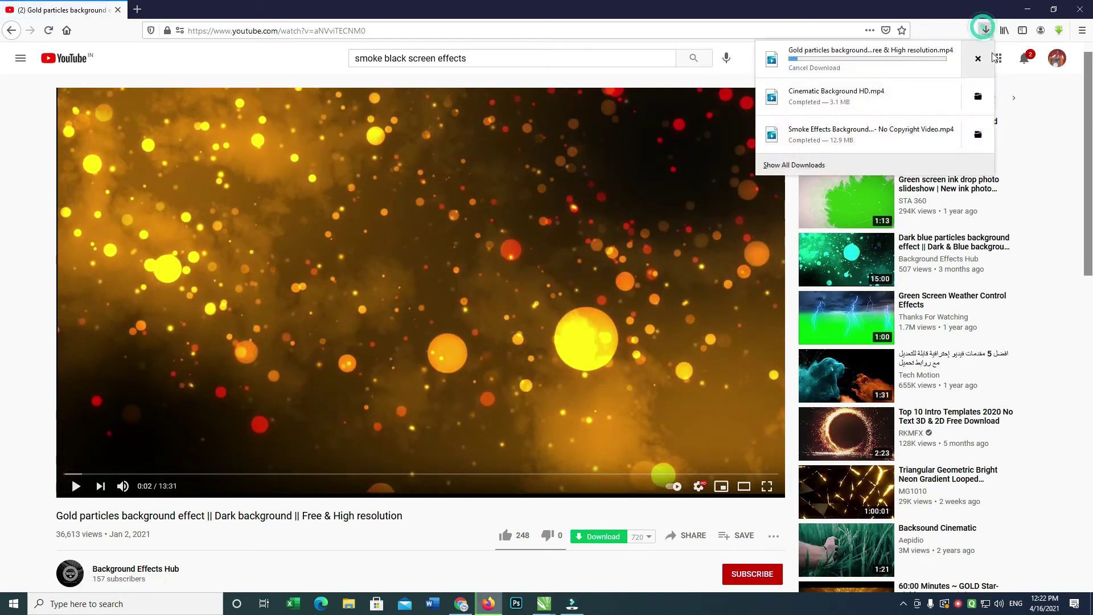
pyautogui.click(983, 97)
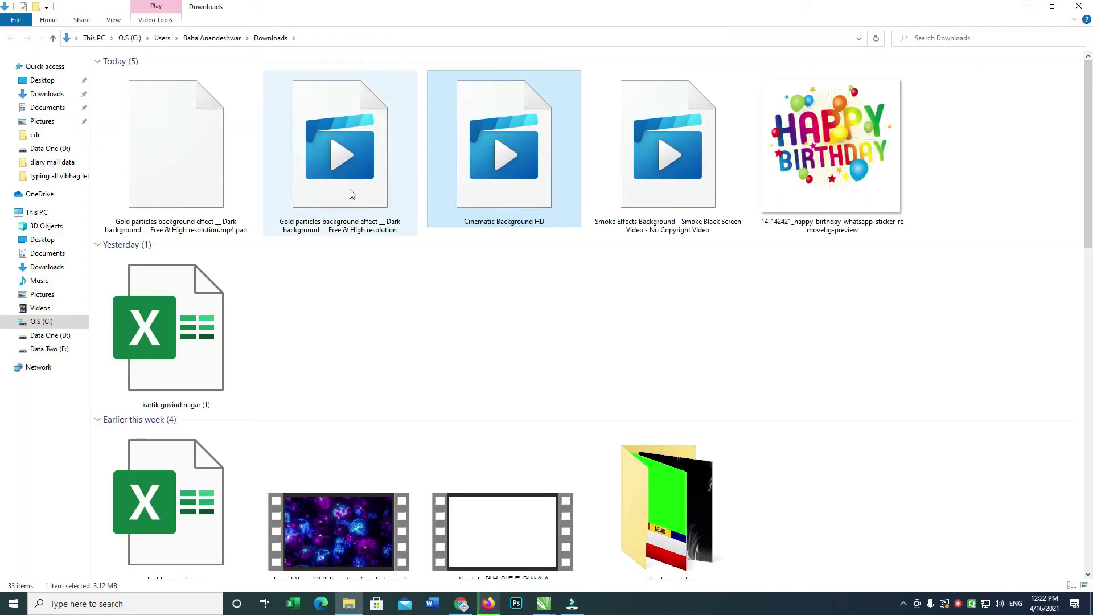
pyautogui.click(1030, 12)
# Return to the Filmora project's imported media.
pyautogui.hotkey('alt', 'Tab')
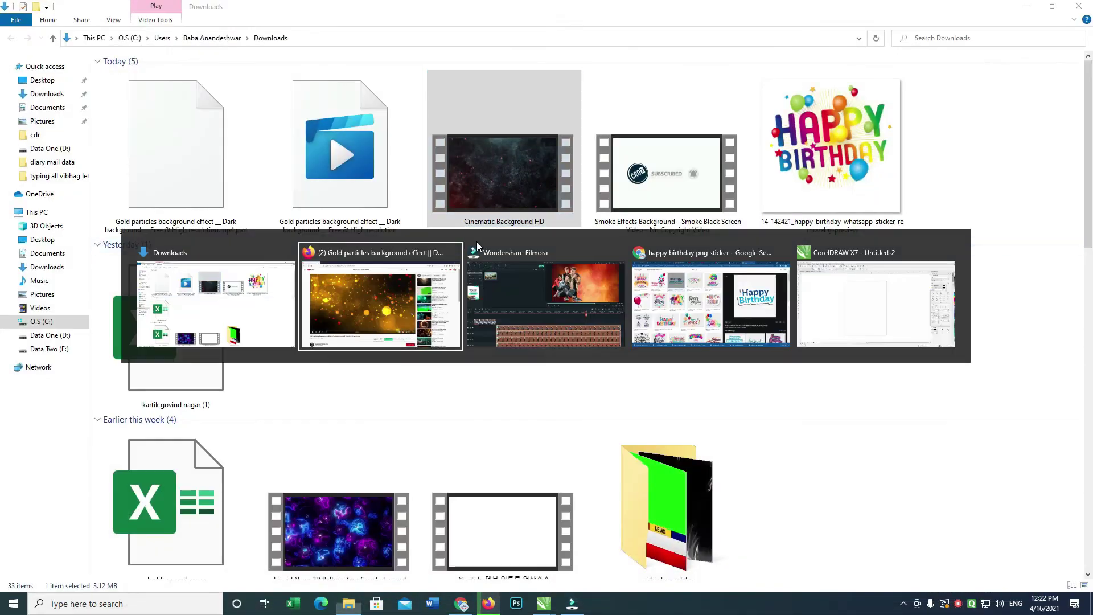
pyautogui.click(477, 241)
pyautogui.click(20, 33)
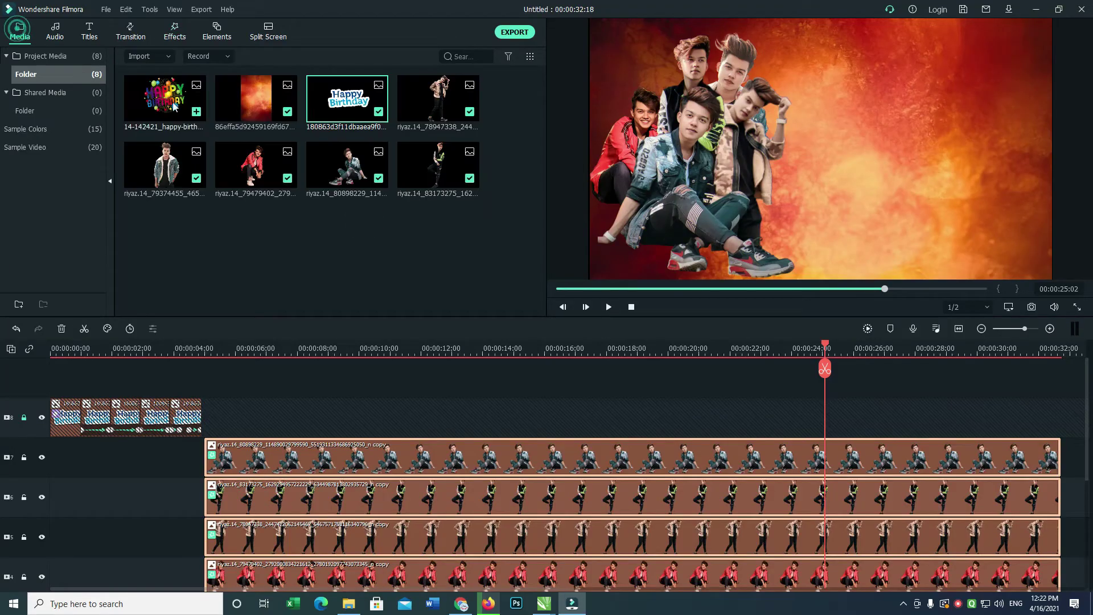
# Import the smoke effects video from Downloads onto the timeline, keeping the 1920 x 1080 25fps project settings.
pyautogui.doubleClick(233, 222)
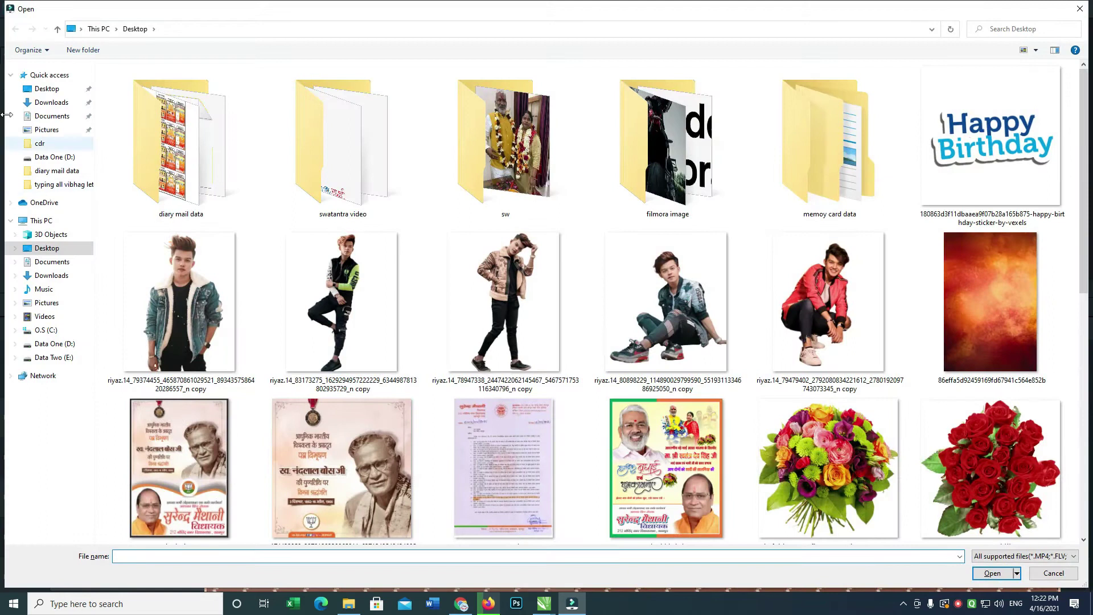
pyautogui.click(51, 102)
pyautogui.doubleClick(361, 266)
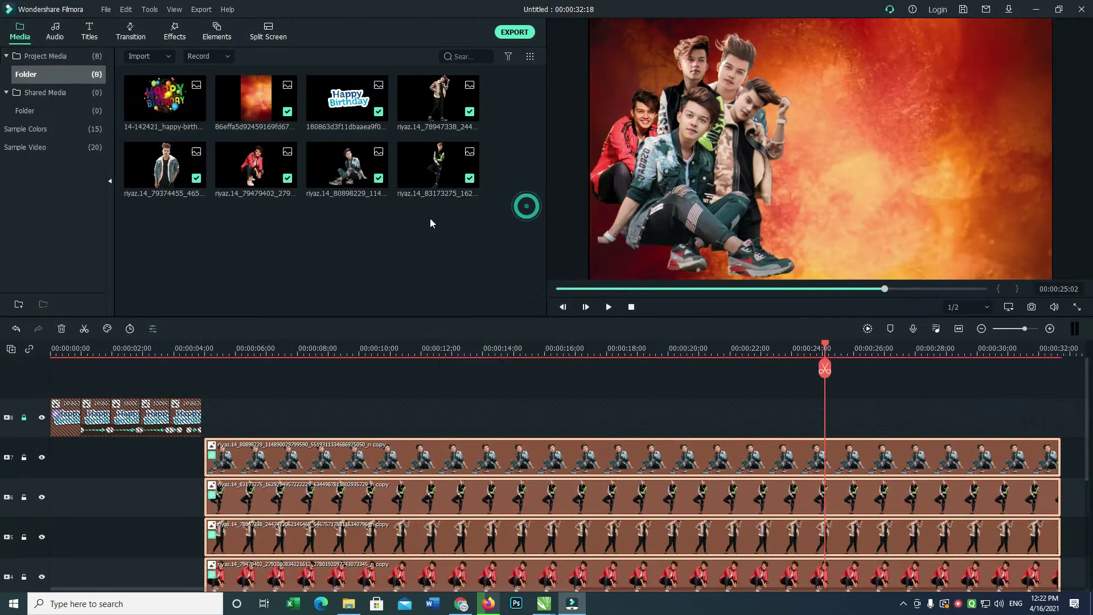
pyautogui.moveTo(168, 239); pyautogui.dragTo(33, 381)
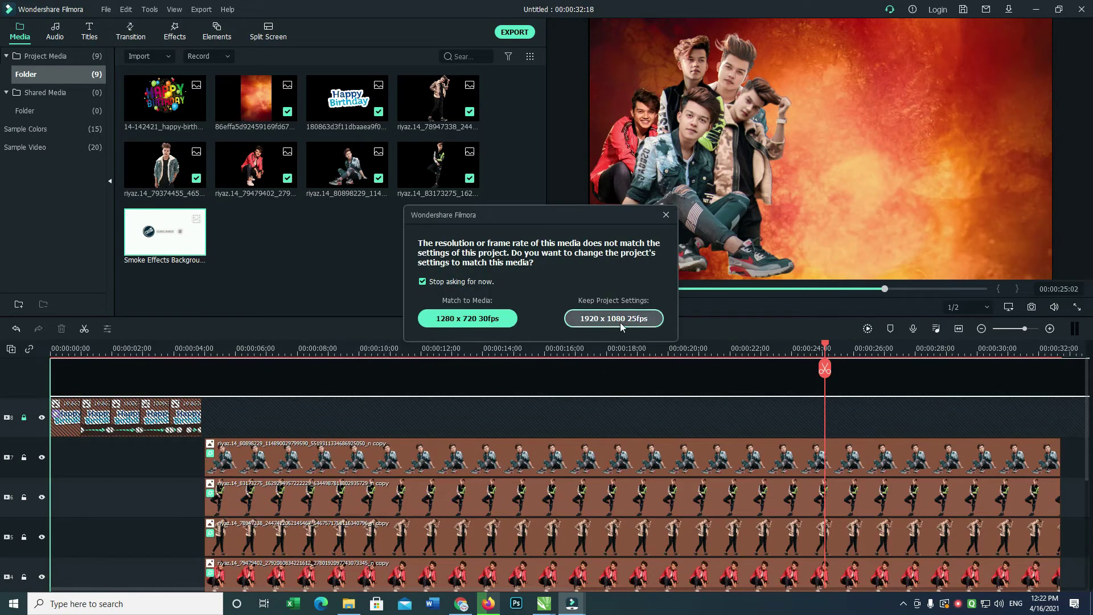
pyautogui.click(614, 321)
# Split the smoke clip at 12 seconds, remove the subscribe intro, and start it at 00:00:00.
pyautogui.click(934, 330)
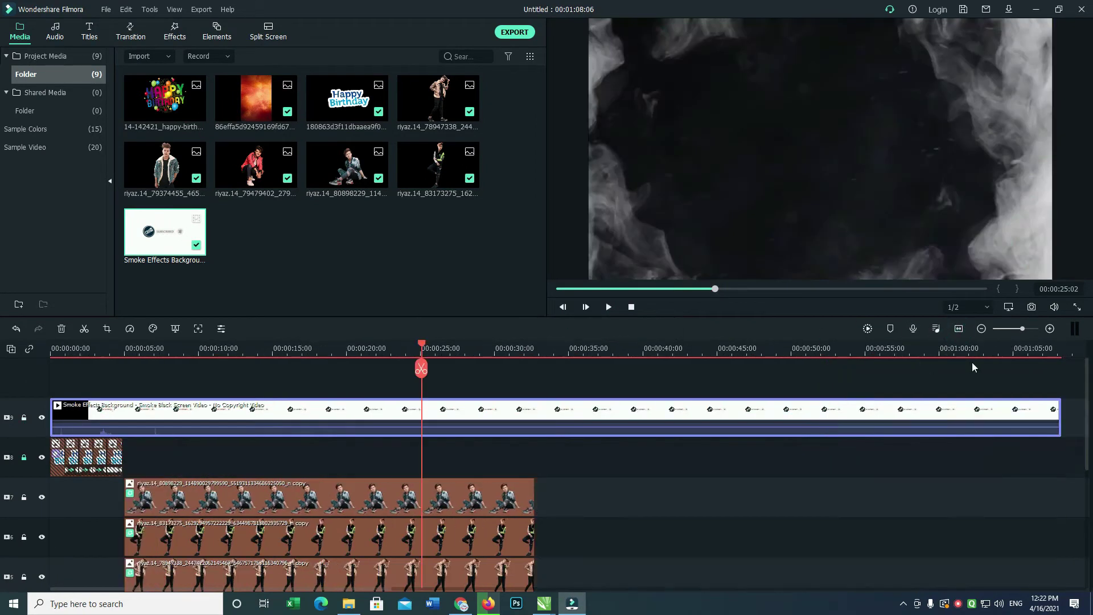
pyautogui.moveTo(422, 345); pyautogui.dragTo(225, 348)
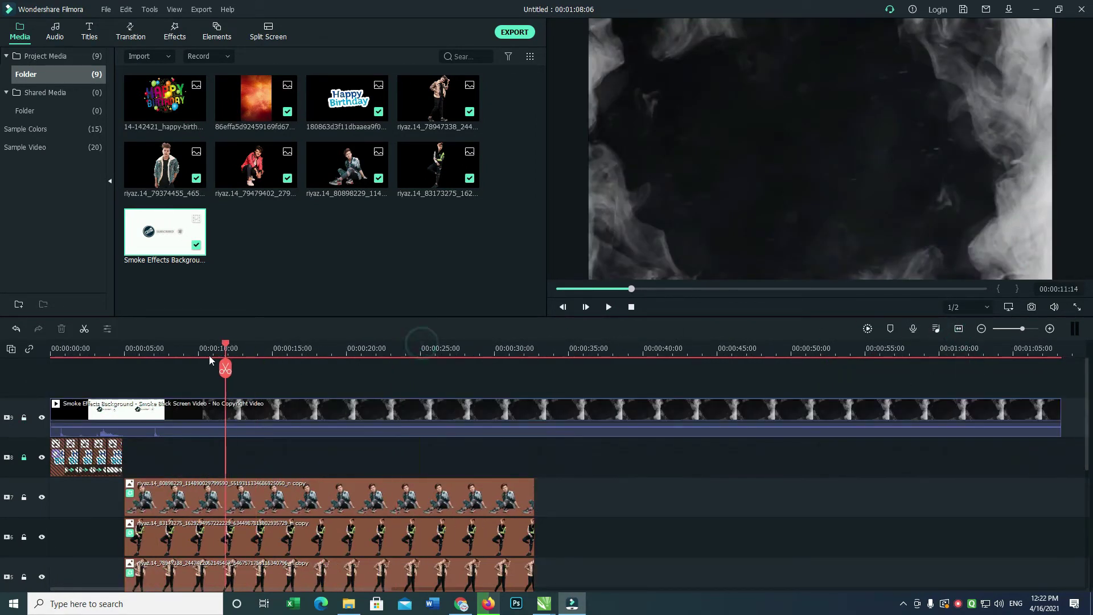
pyautogui.moveTo(129, 367); pyautogui.dragTo(231, 394)
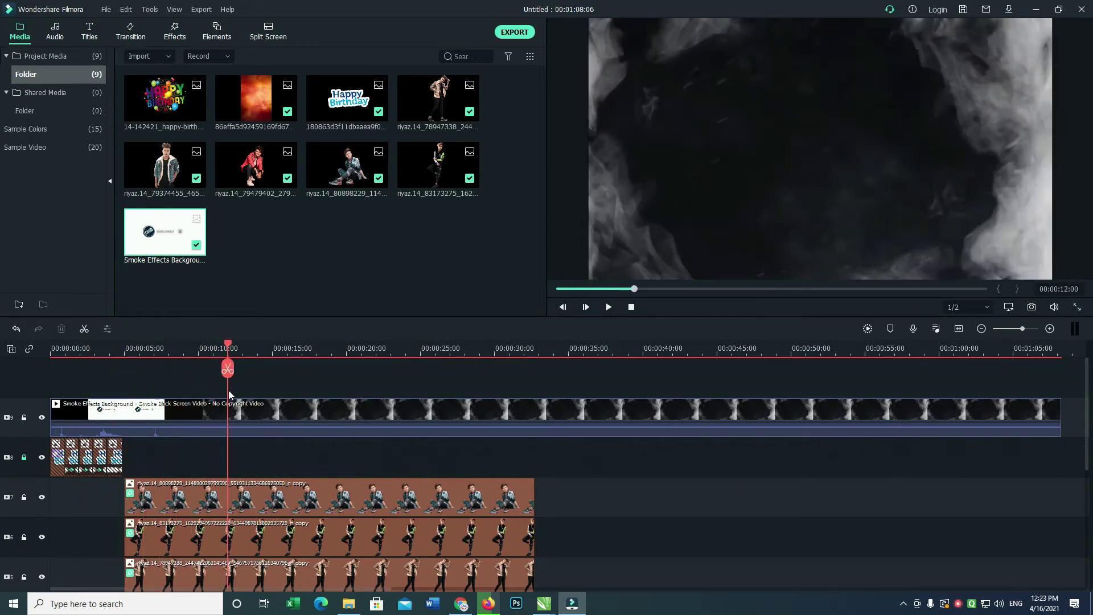
pyautogui.click(199, 407)
pyautogui.hotkey('ctrl', 'b')
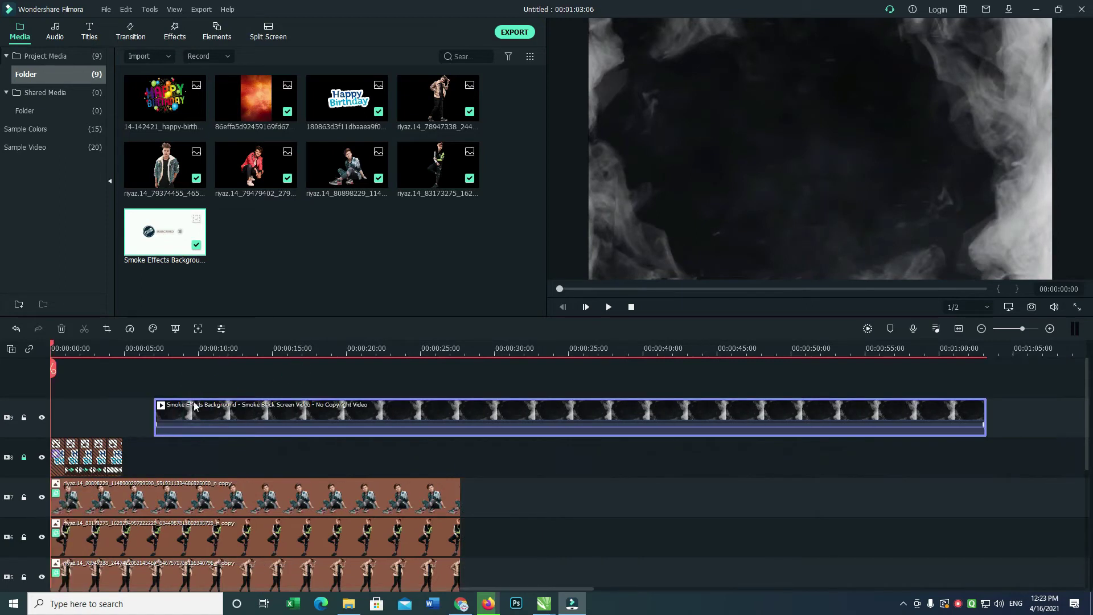
pyautogui.click(216, 408)
pyautogui.moveTo(299, 450); pyautogui.dragTo(927, 502)
pyautogui.moveTo(634, 415); pyautogui.dragTo(386, 406)
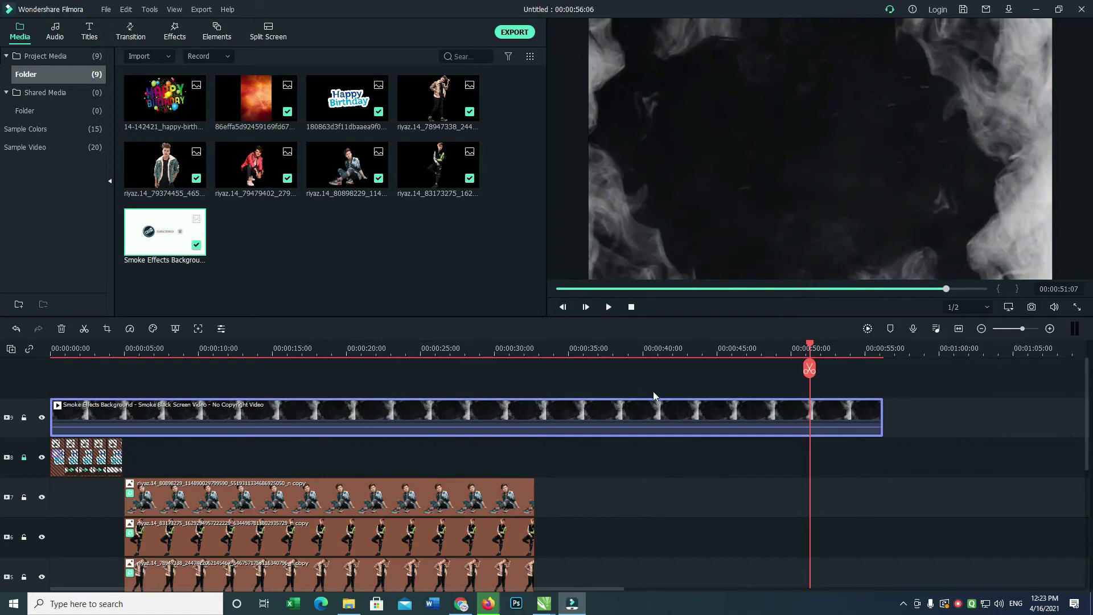
# Turn on compositing for the smoke clip with Screen blending mode.
pyautogui.doubleClick(524, 415)
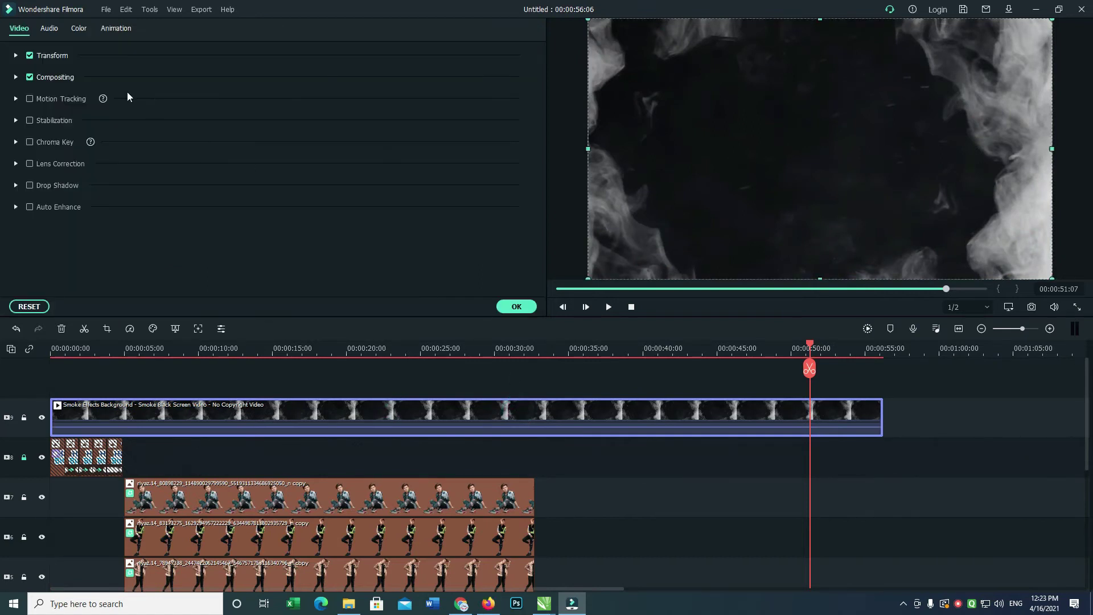
pyautogui.click(59, 77)
pyautogui.click(247, 110)
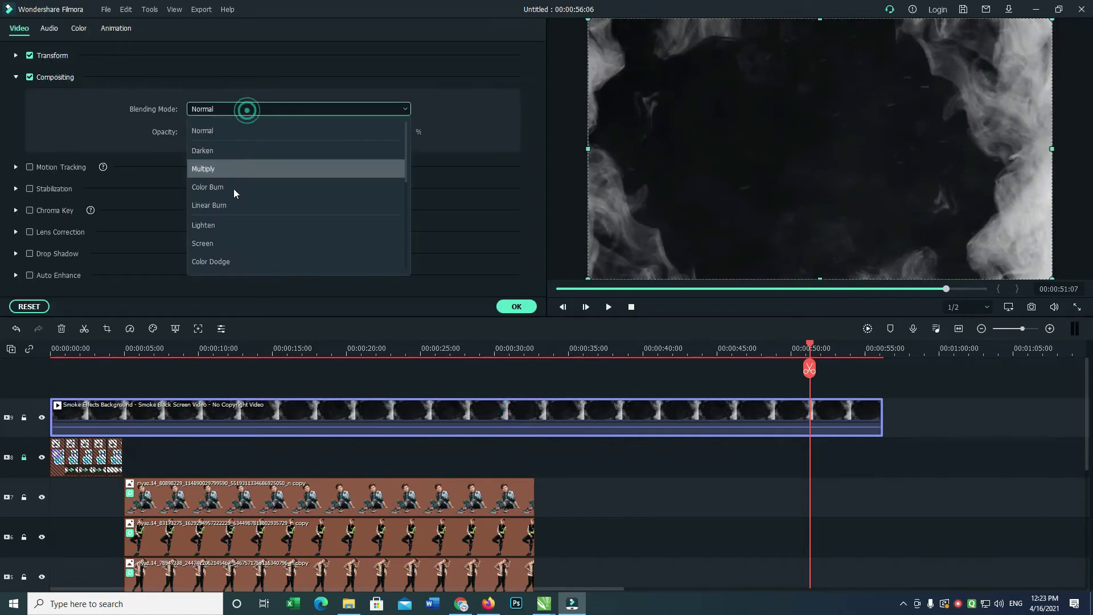
pyautogui.click(223, 240)
pyautogui.click(516, 307)
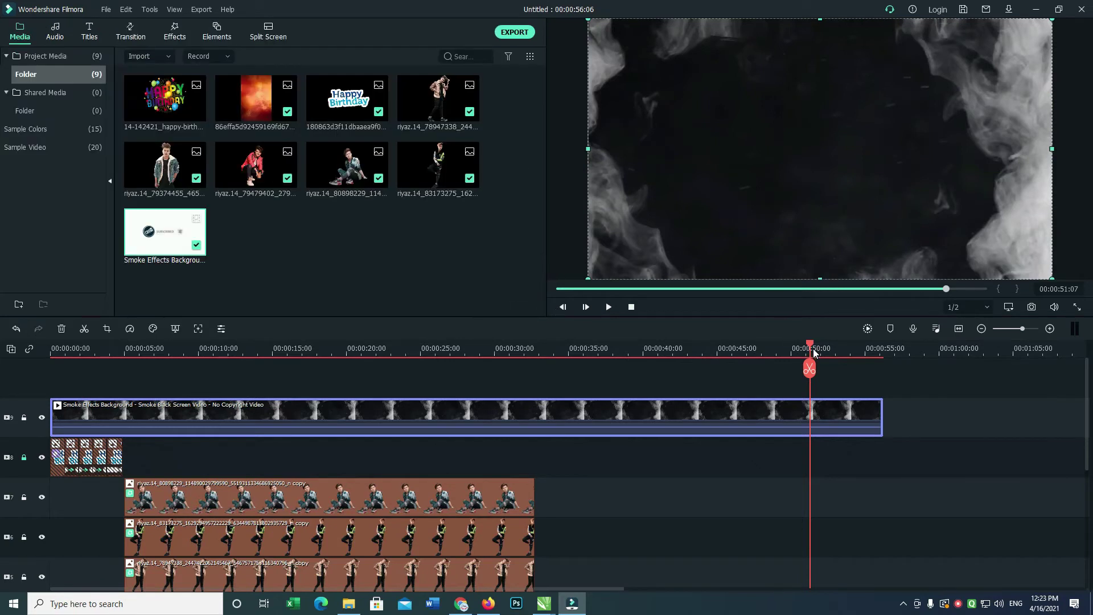
# Play the project from the start to check the smoke overlay.
pyautogui.press('Home')
pyautogui.press('space')
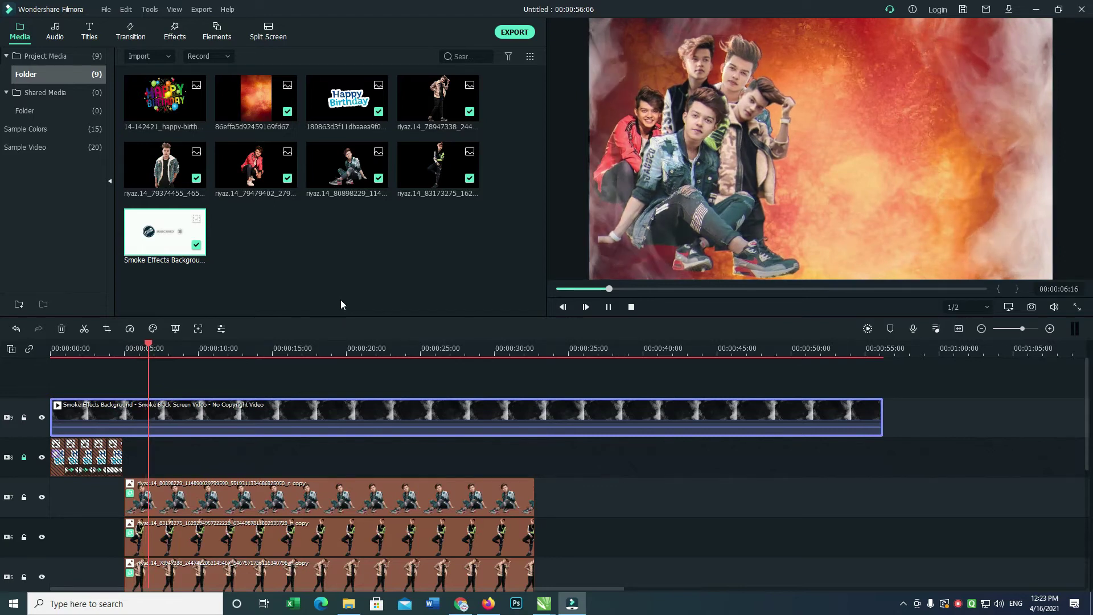
pyautogui.press('space')
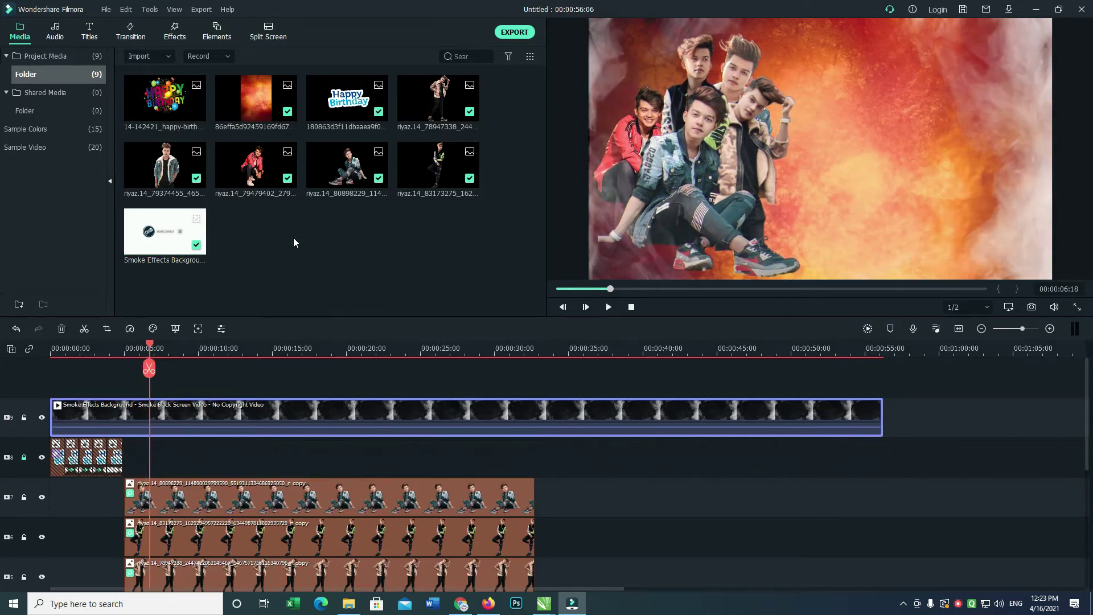
pyautogui.doubleClick(293, 238)
# Import the Gold particles video onto a new top track and cut it at the smoke clip's end.
pyautogui.click(232, 167)
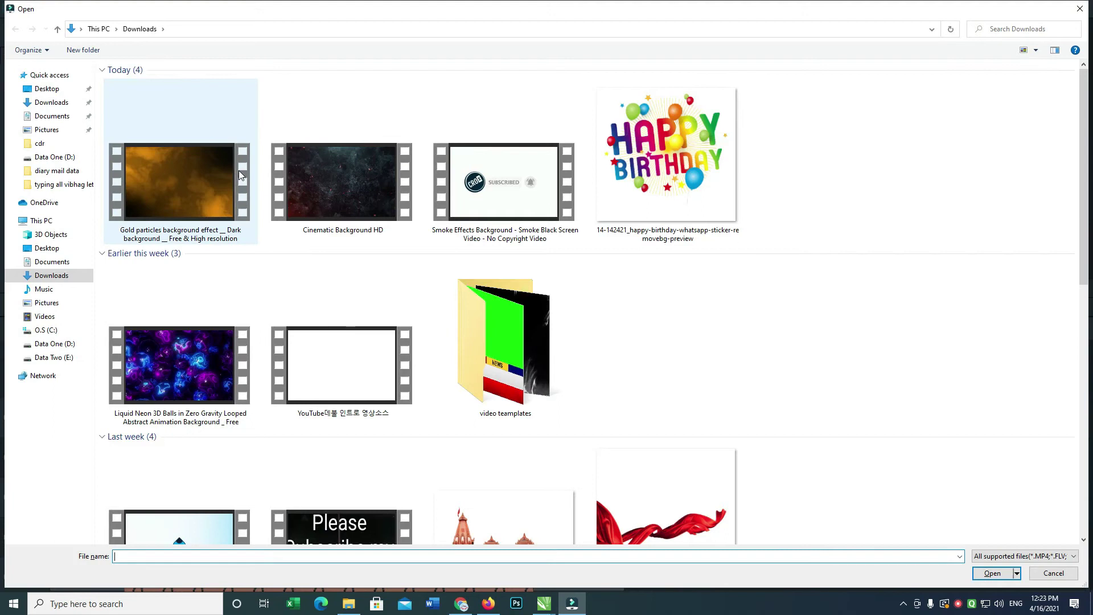
pyautogui.doubleClick(181, 177)
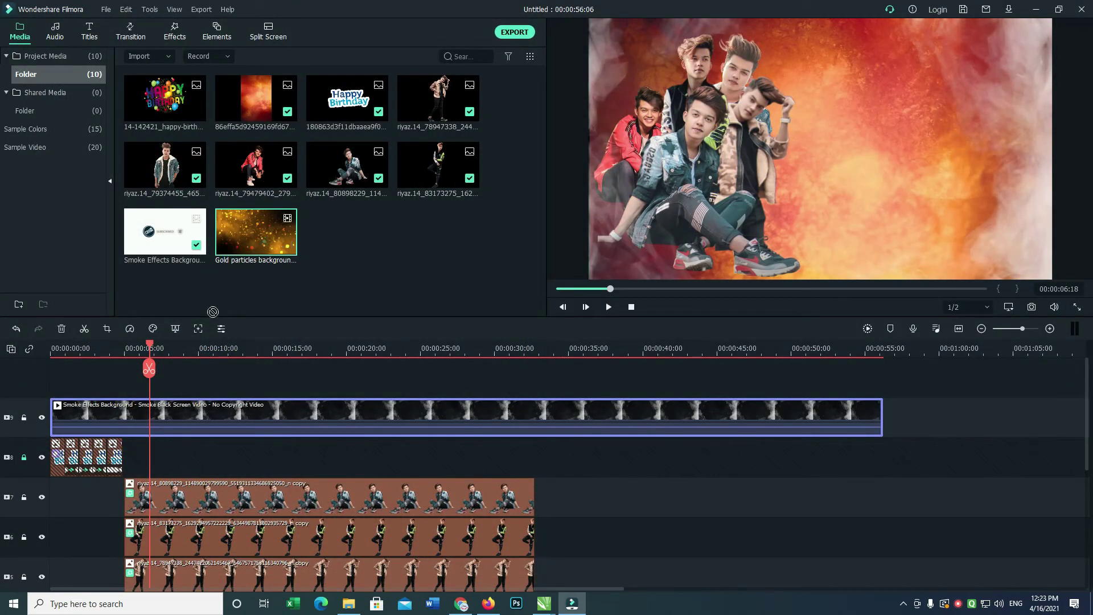
pyautogui.moveTo(213, 311); pyautogui.dragTo(50, 374)
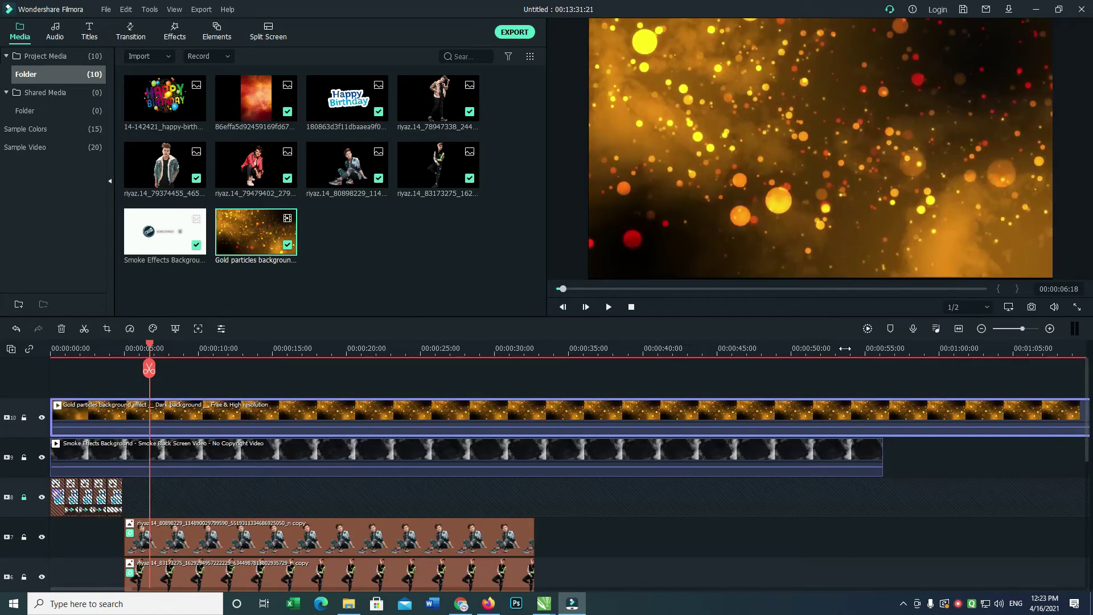
pyautogui.click(914, 390)
pyautogui.click(882, 390)
pyautogui.hotkey('ctrl', 'b')
pyautogui.click(976, 415)
pyautogui.press('Delete')
# Set the Gold particles clip to Screen blending and preview the sparkles.
pyautogui.doubleClick(687, 408)
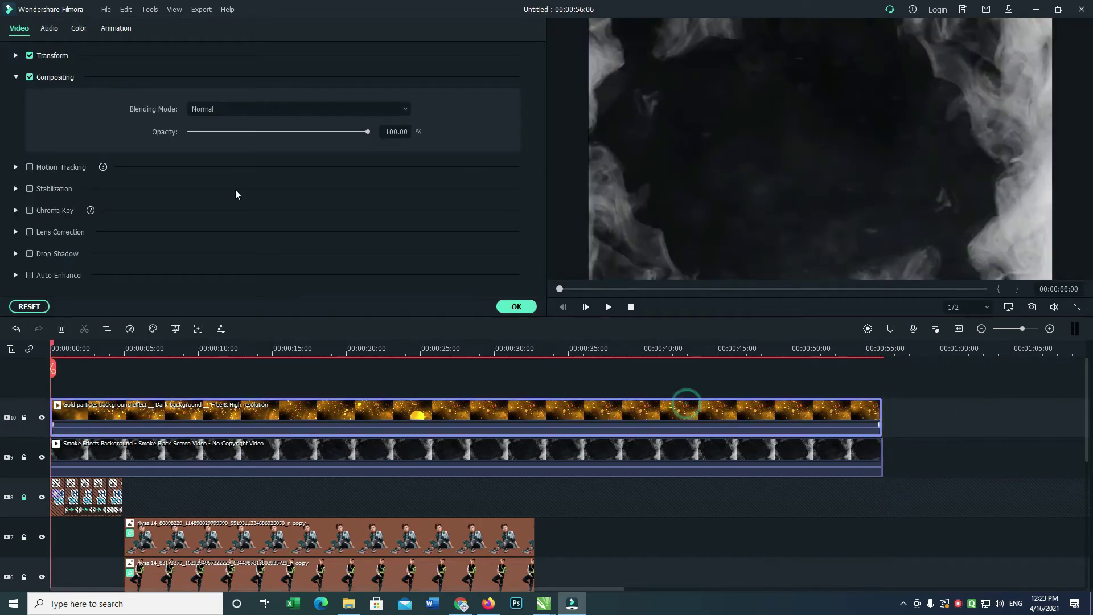
pyautogui.click(262, 108)
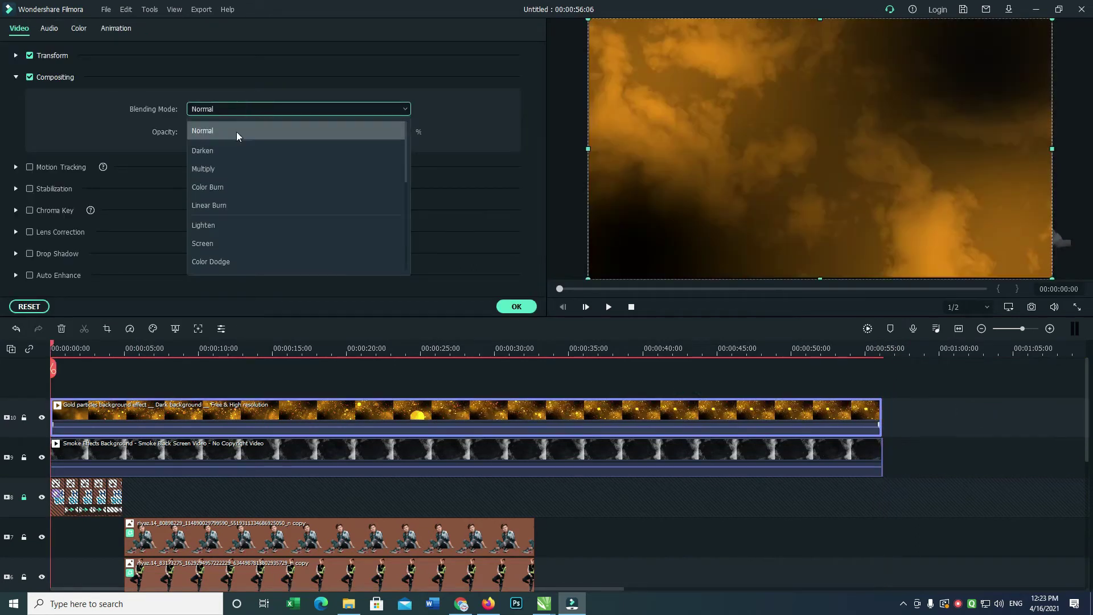
pyautogui.click(237, 131)
pyautogui.click(251, 113)
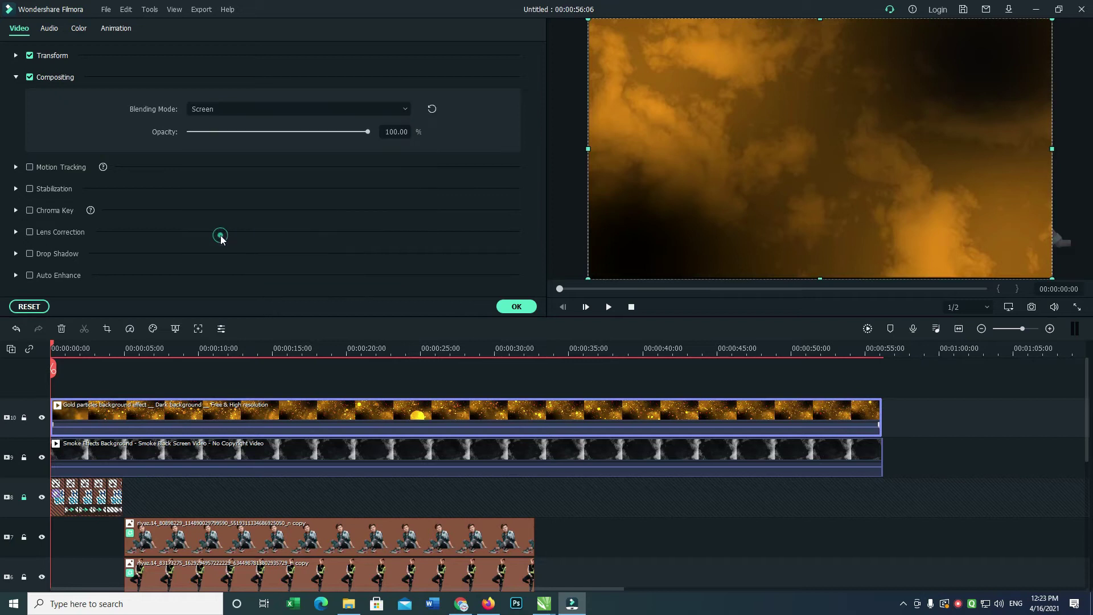
pyautogui.click(221, 239)
pyautogui.press('space')
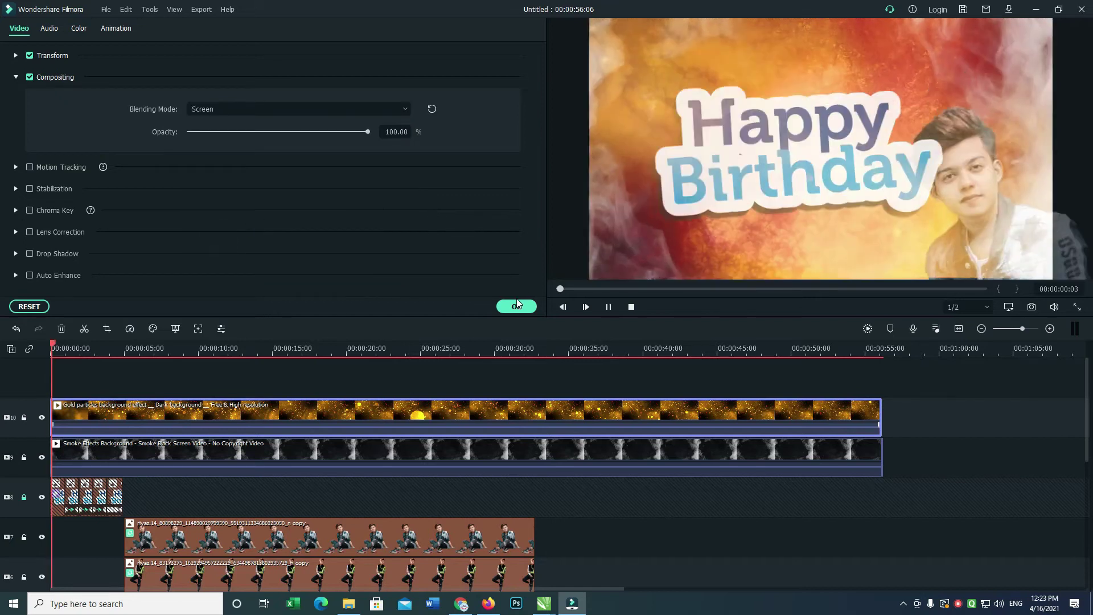
pyautogui.press('space')
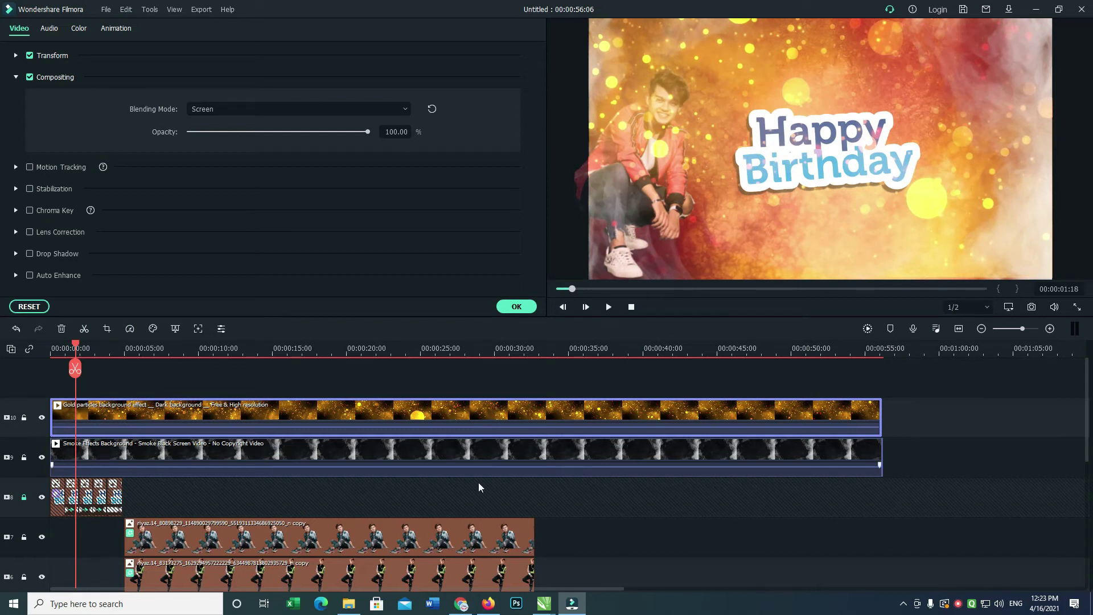
pyautogui.moveTo(704, 414); pyautogui.dragTo(670, 400)
# Unlock tracks 2 and 8 on the timeline.
pyautogui.moveTo(1082, 377); pyautogui.dragTo(1080, 488)
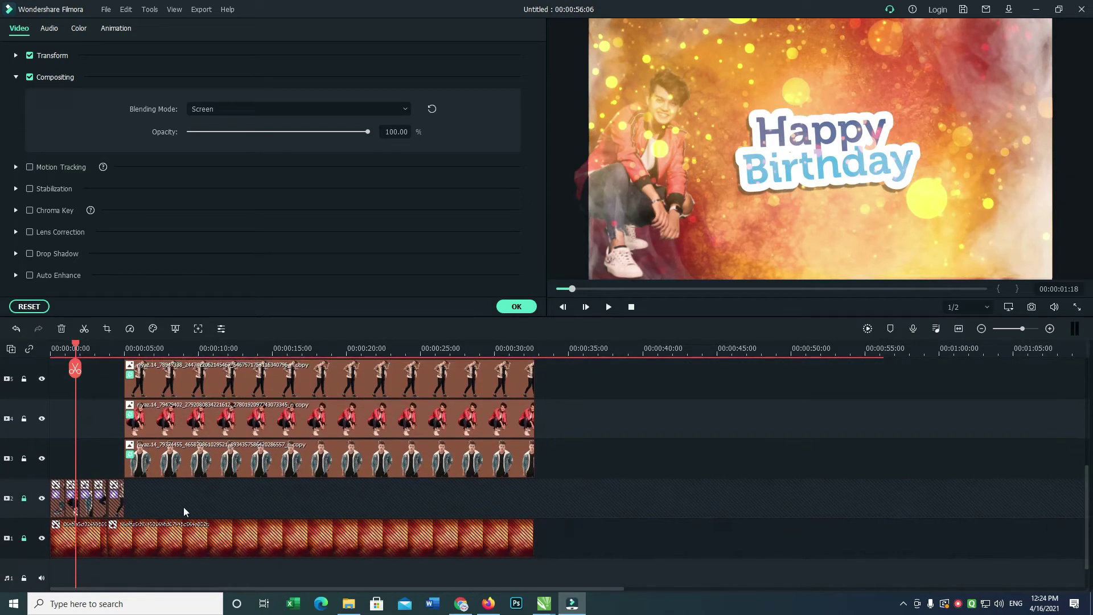
pyautogui.click(24, 498)
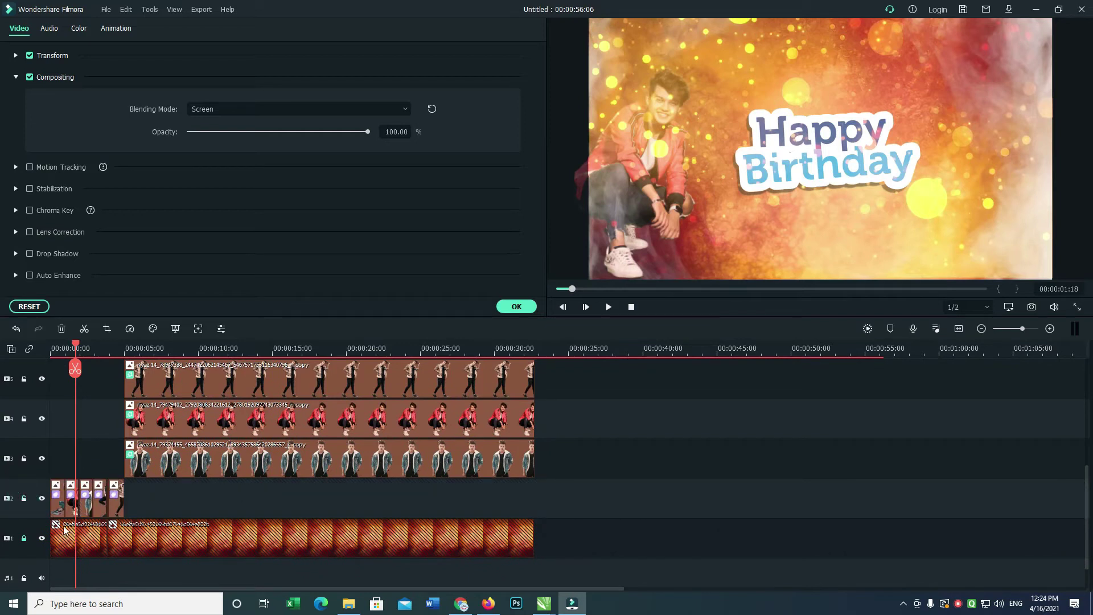
pyautogui.scroll(-5, 1085, 485)
pyautogui.click(1082, 483)
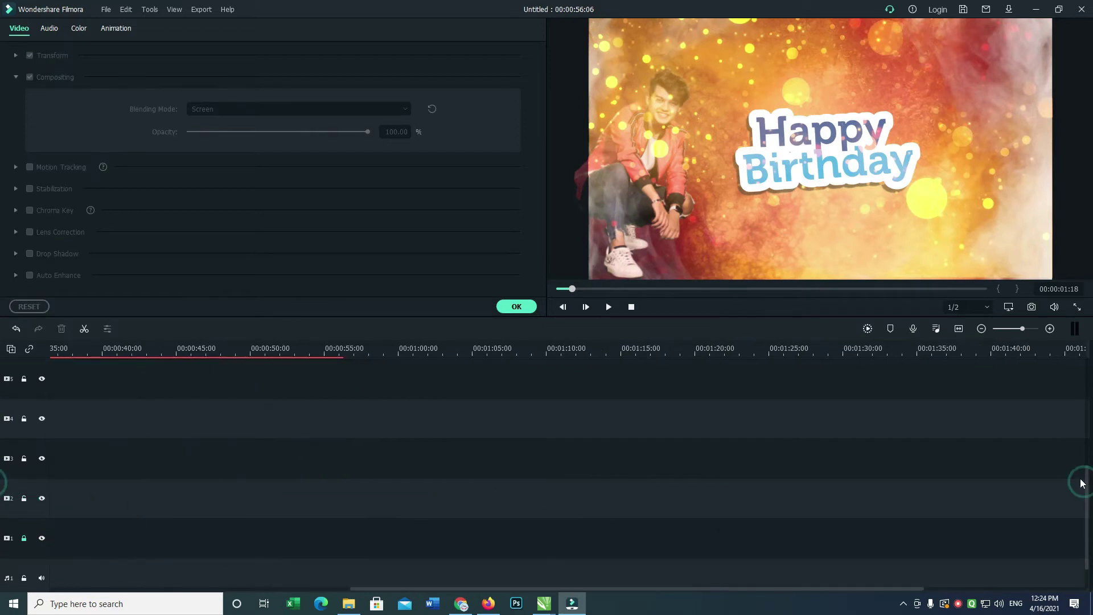
pyautogui.click(959, 331)
pyautogui.moveTo(1087, 478); pyautogui.dragTo(1067, 398)
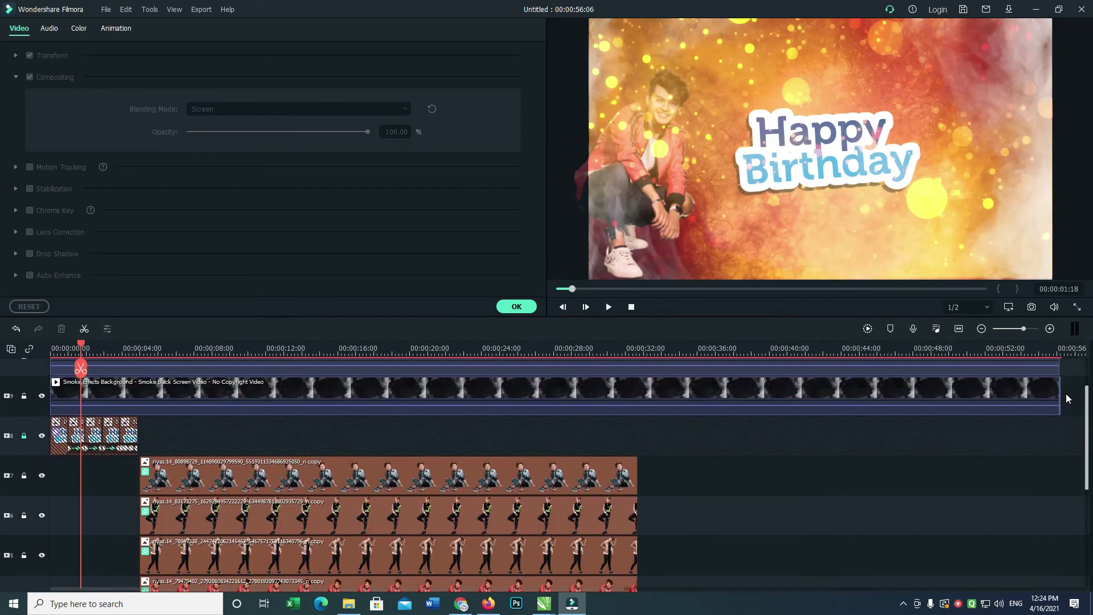
pyautogui.click(24, 436)
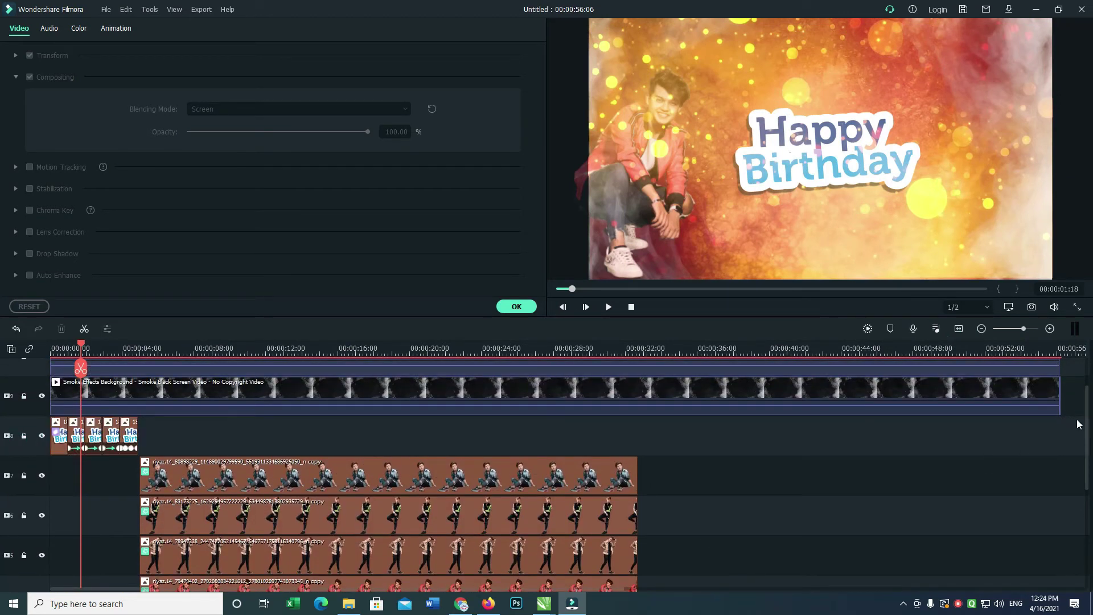
pyautogui.hscroll(5, 1025, 387)
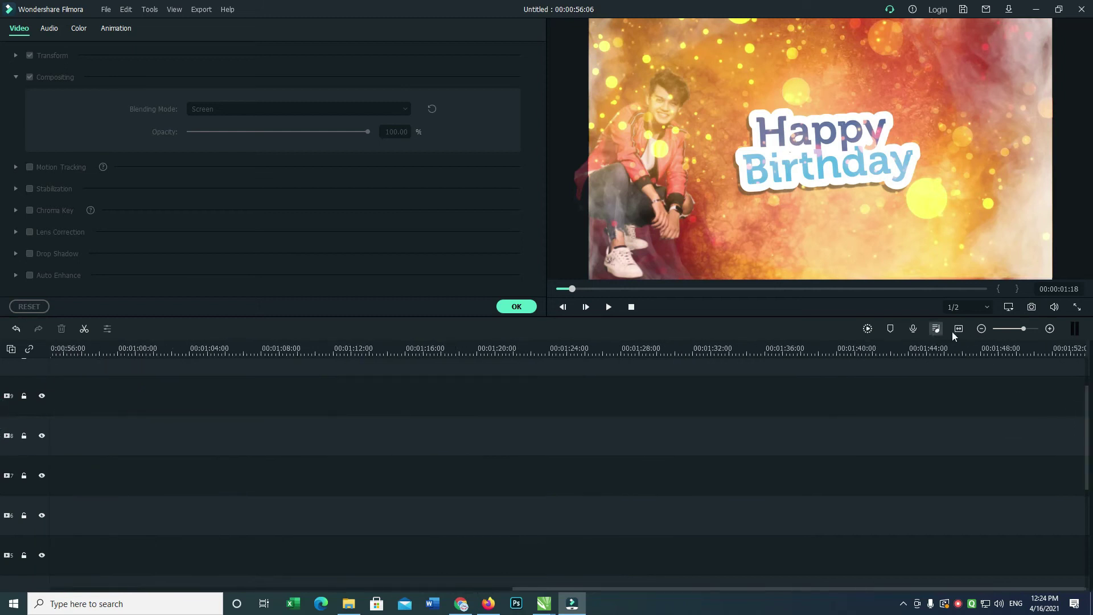
pyautogui.click(958, 329)
pyautogui.moveTo(1086, 397); pyautogui.dragTo(1086, 483)
# Rearrange the tracks and drop the Gold particles clip onto track 2, then preview.
pyautogui.moveTo(751, 491); pyautogui.dragTo(48, 378)
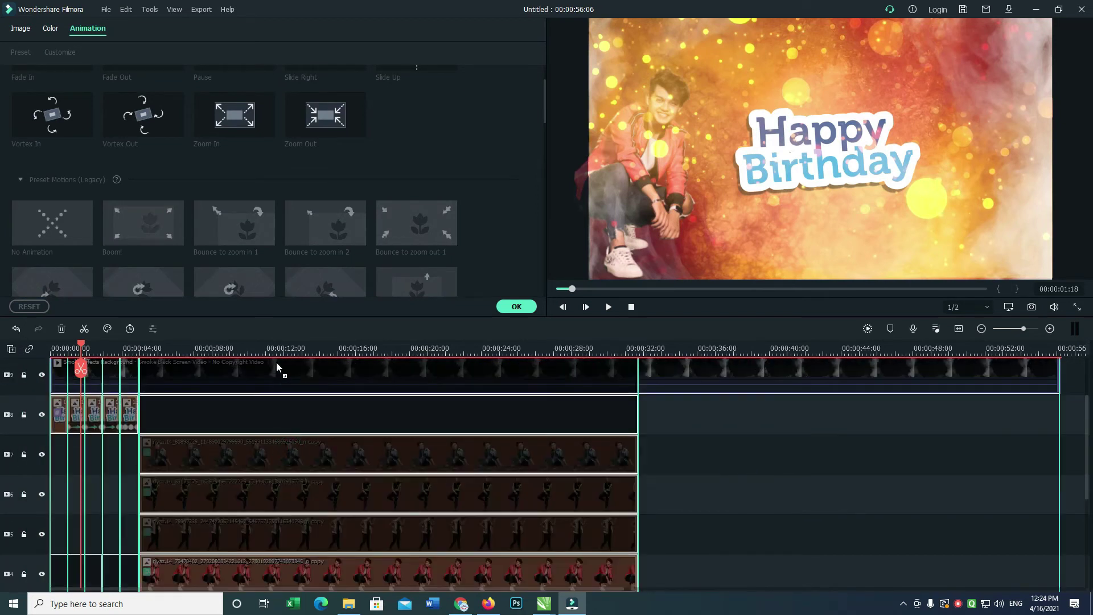
pyautogui.scroll(2, 275, 364)
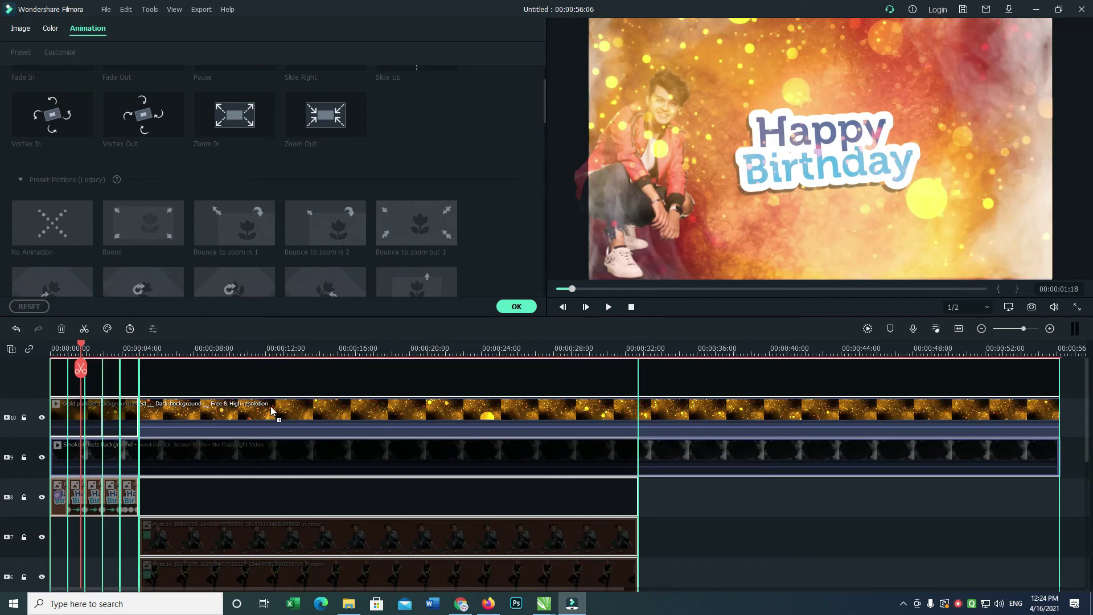
pyautogui.moveTo(271, 410); pyautogui.dragTo(273, 411)
pyautogui.click(383, 449)
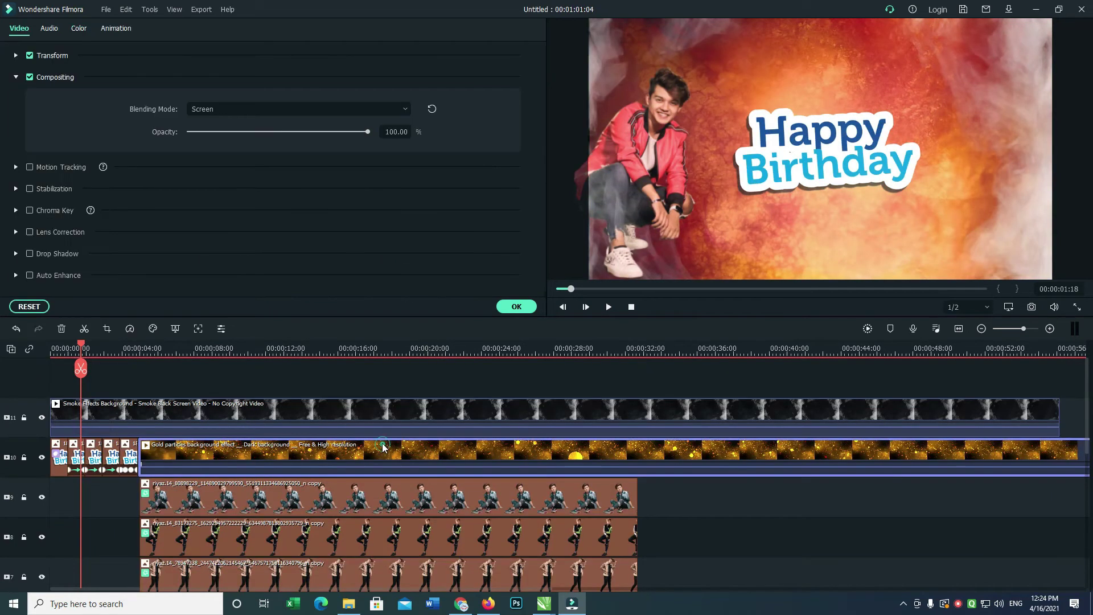
pyautogui.scroll(-6, 342, 451)
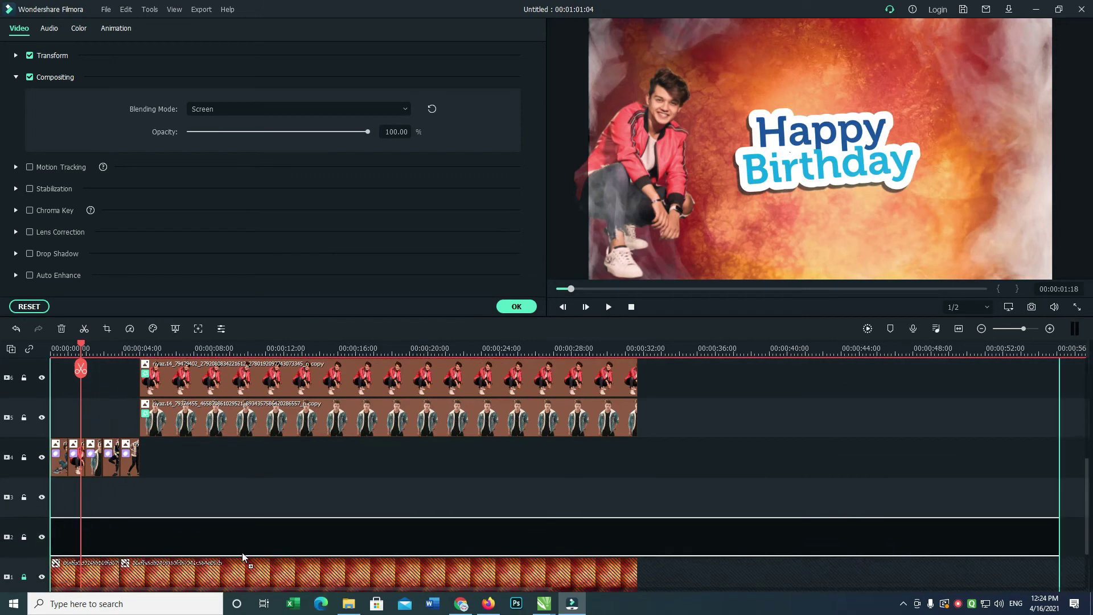
pyautogui.moveTo(241, 552); pyautogui.dragTo(273, 535)
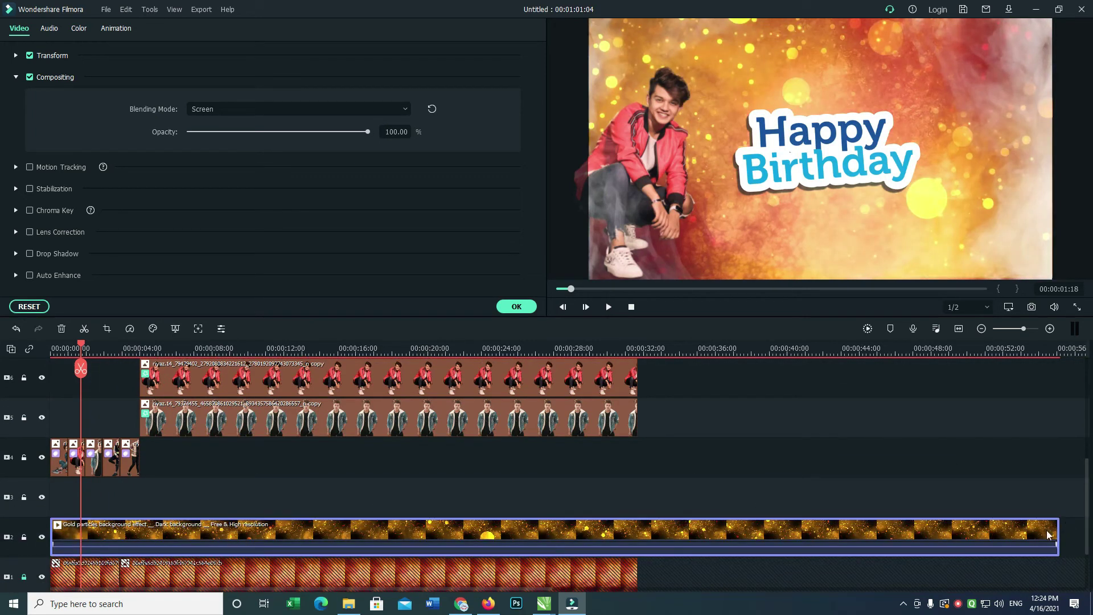
pyautogui.press('space')
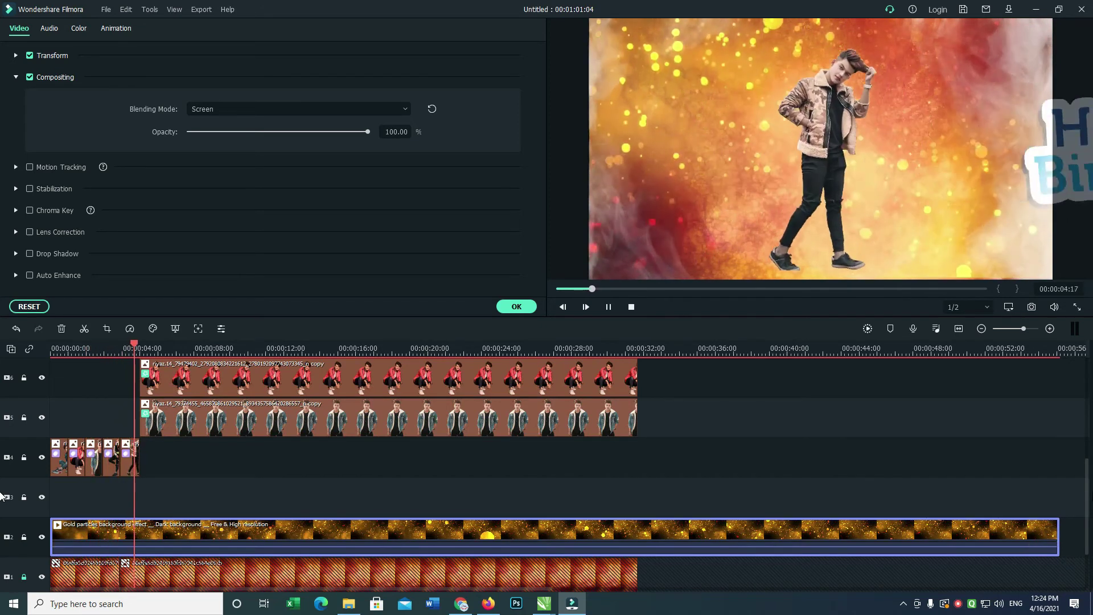
# Trim the smoke clip to end at 0:34:18 and the Gold particles clip at 0:32:23.
pyautogui.press('space')
pyautogui.moveTo(1089, 493); pyautogui.dragTo(1089, 382)
pyautogui.moveTo(1057, 414); pyautogui.dragTo(637, 449)
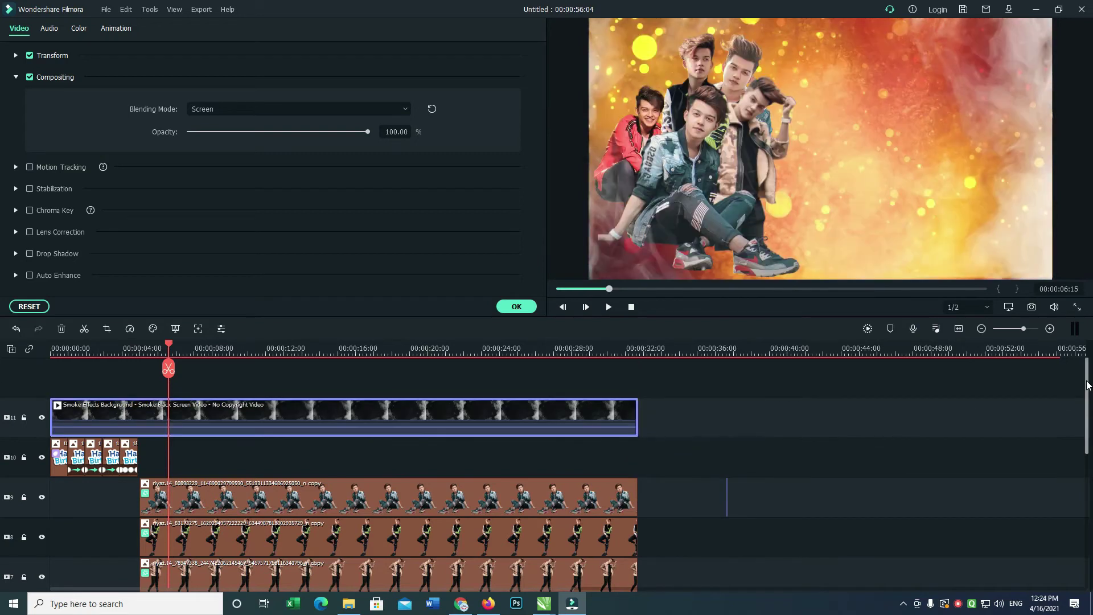
pyautogui.scroll(-5, 1084, 384)
pyautogui.moveTo(1057, 530); pyautogui.dragTo(637, 554)
pyautogui.moveTo(1084, 481); pyautogui.dragTo(1025, 387)
pyautogui.click(959, 330)
pyautogui.moveTo(1087, 472); pyautogui.dragTo(583, 381)
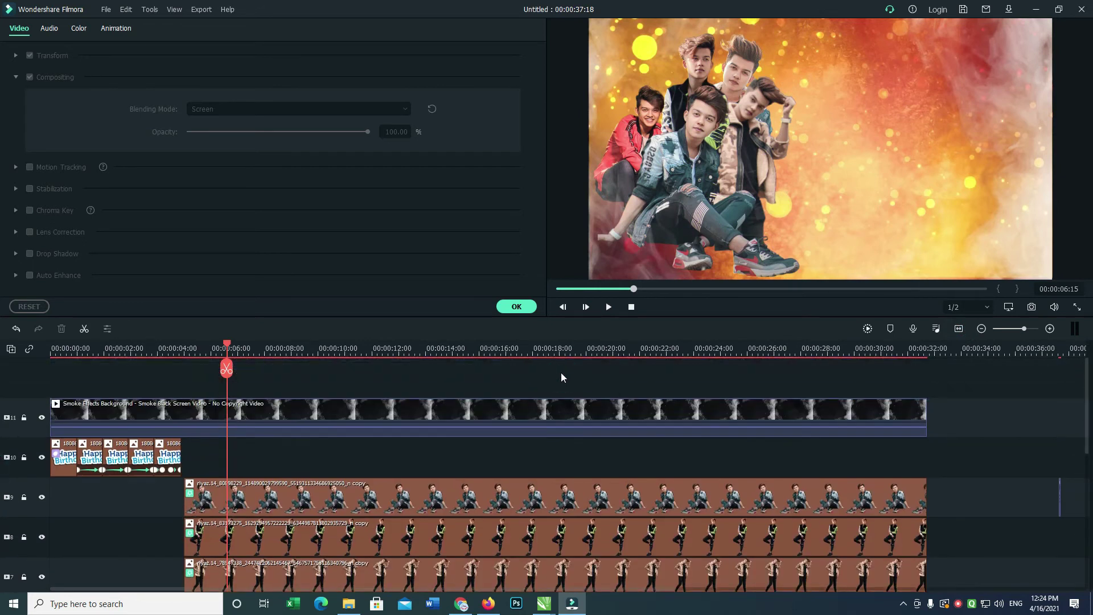
pyautogui.hotkey('ctrl', 'i')
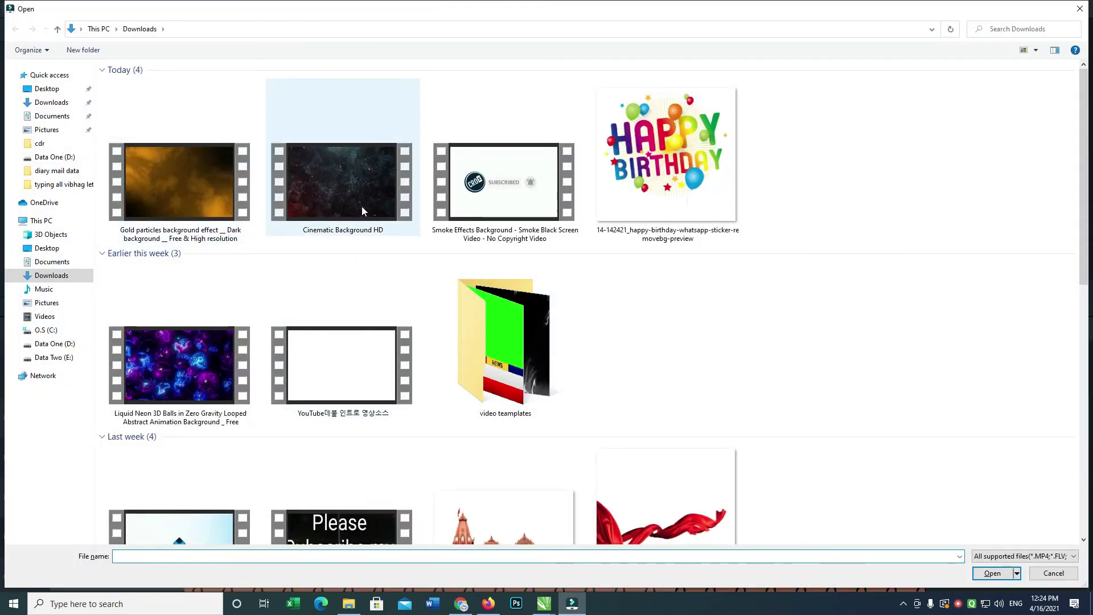
# Import the Cinematic Background HD video and unlock the bottom background track.
pyautogui.doubleClick(361, 206)
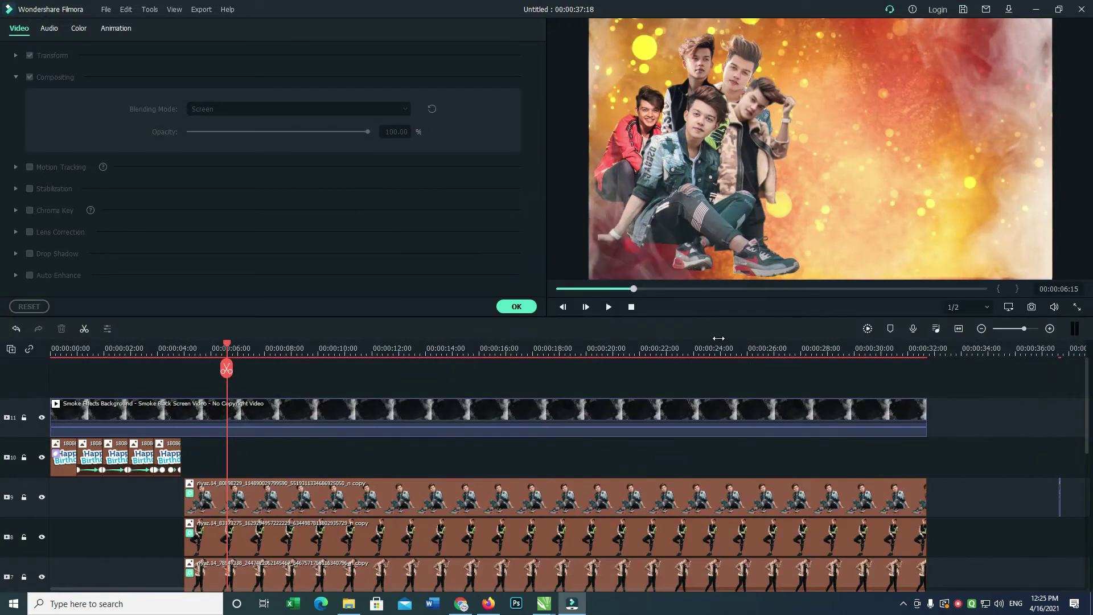
pyautogui.click(529, 307)
pyautogui.moveTo(1089, 396); pyautogui.dragTo(1088, 521)
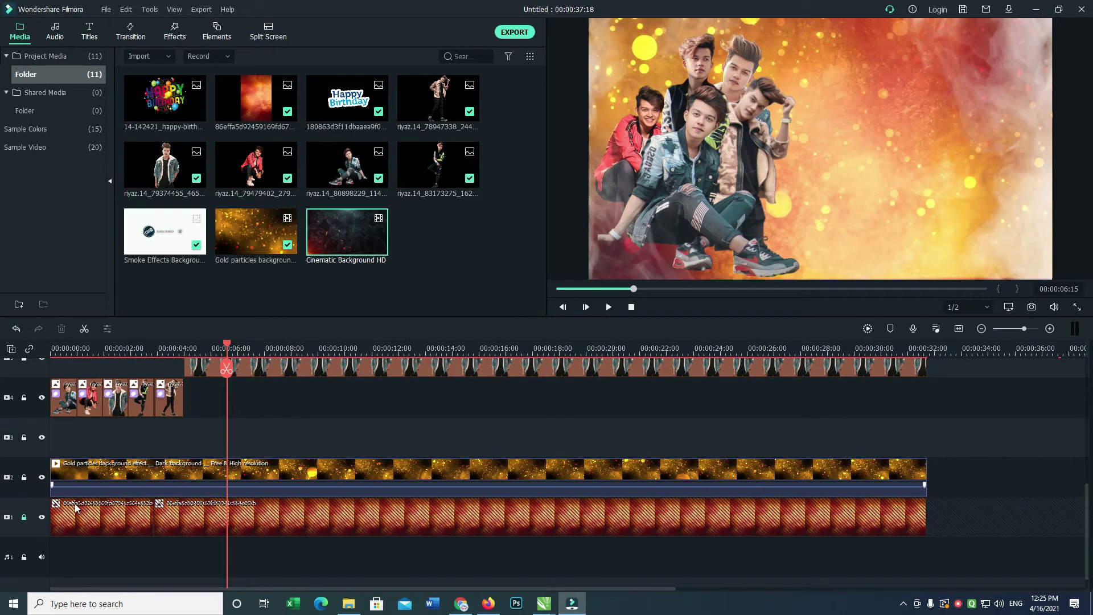
pyautogui.click(25, 517)
pyautogui.click(256, 539)
pyautogui.click(123, 521)
# Add a video track, raise Gold particles one track, and place Cinematic Background HD at track 2's start.
pyautogui.rightClick(32, 527)
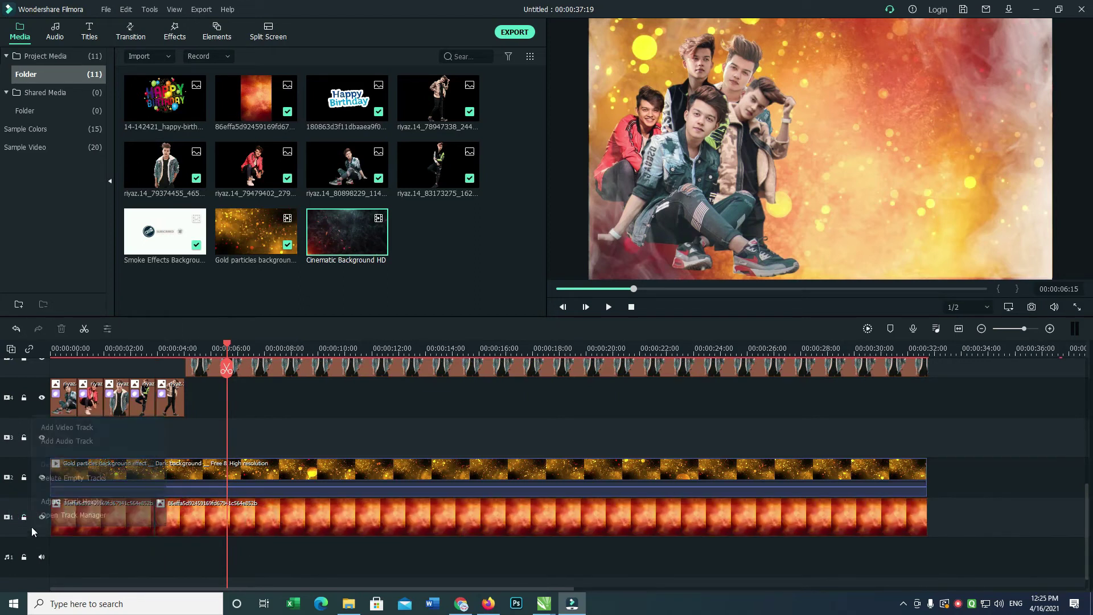
pyautogui.click(88, 427)
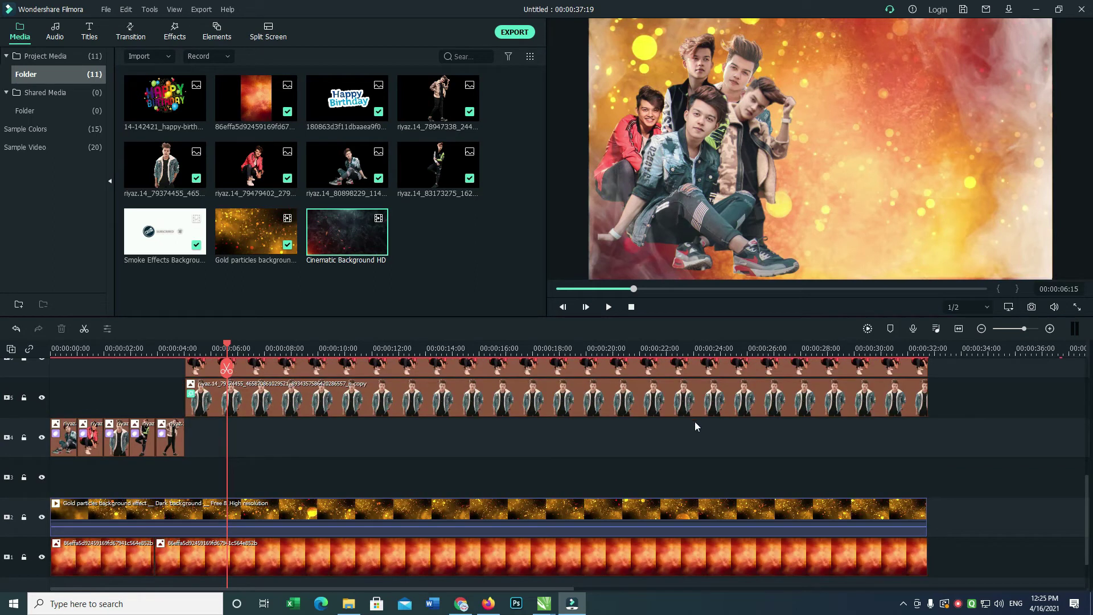
pyautogui.moveTo(1089, 489); pyautogui.dragTo(1081, 549)
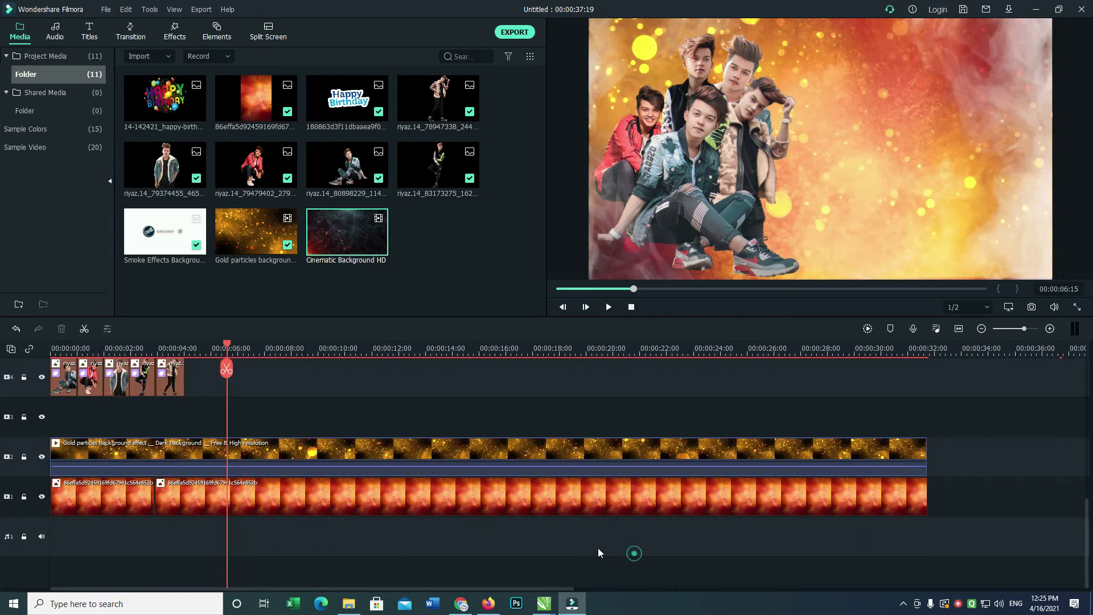
pyautogui.click(542, 504)
pyautogui.moveTo(534, 442); pyautogui.dragTo(528, 419)
pyautogui.moveTo(347, 250); pyautogui.dragTo(116, 448)
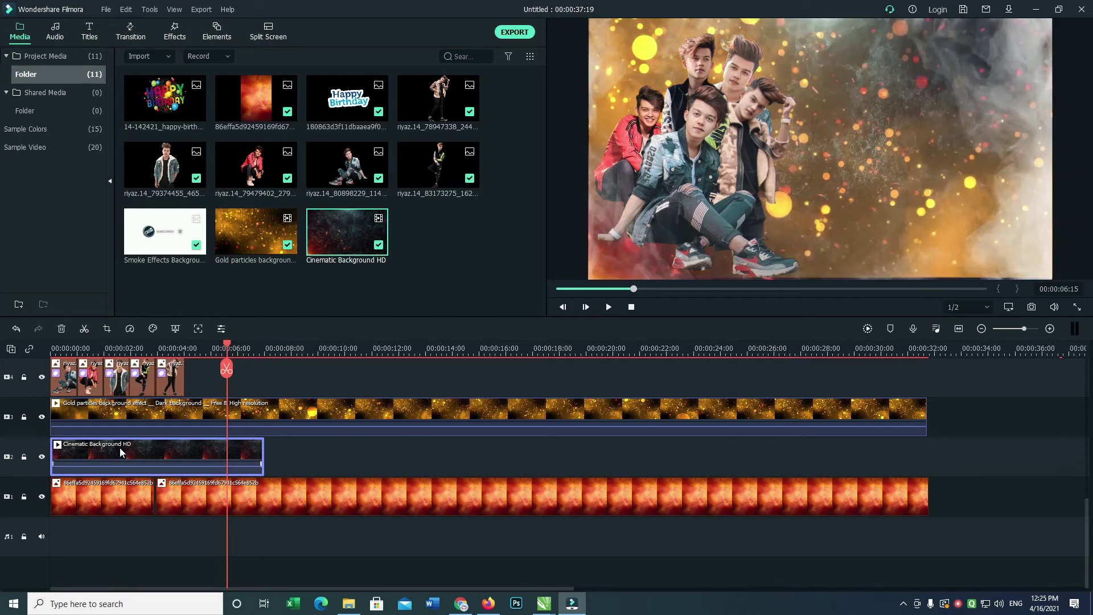
# Preview the new clip, then set Cinematic Background HD's blending mode to Darken.
pyautogui.doubleClick(121, 449)
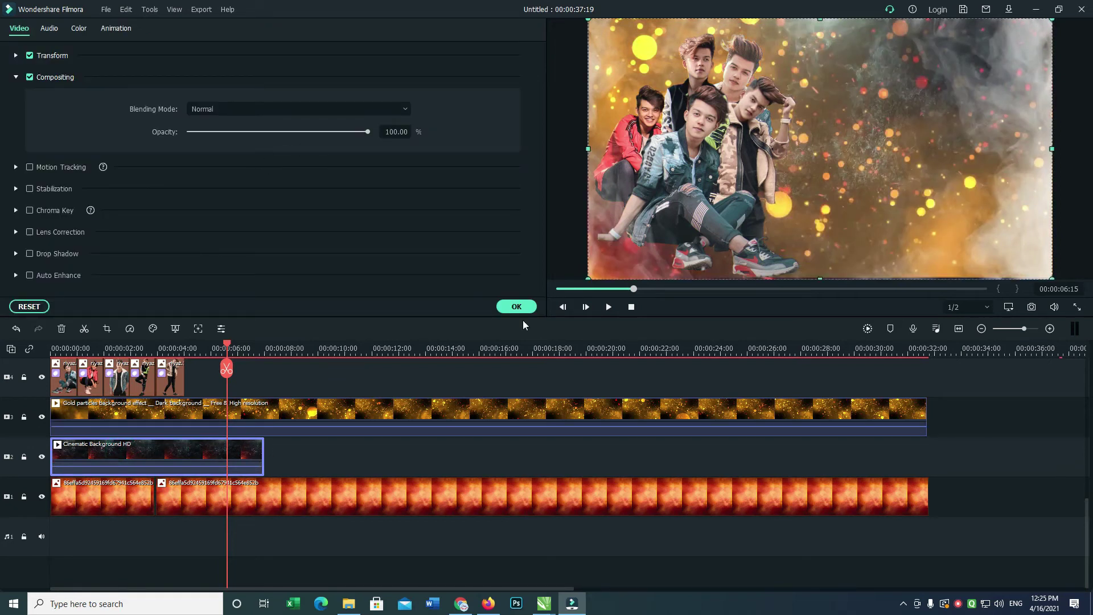
pyautogui.click(517, 307)
pyautogui.press('space')
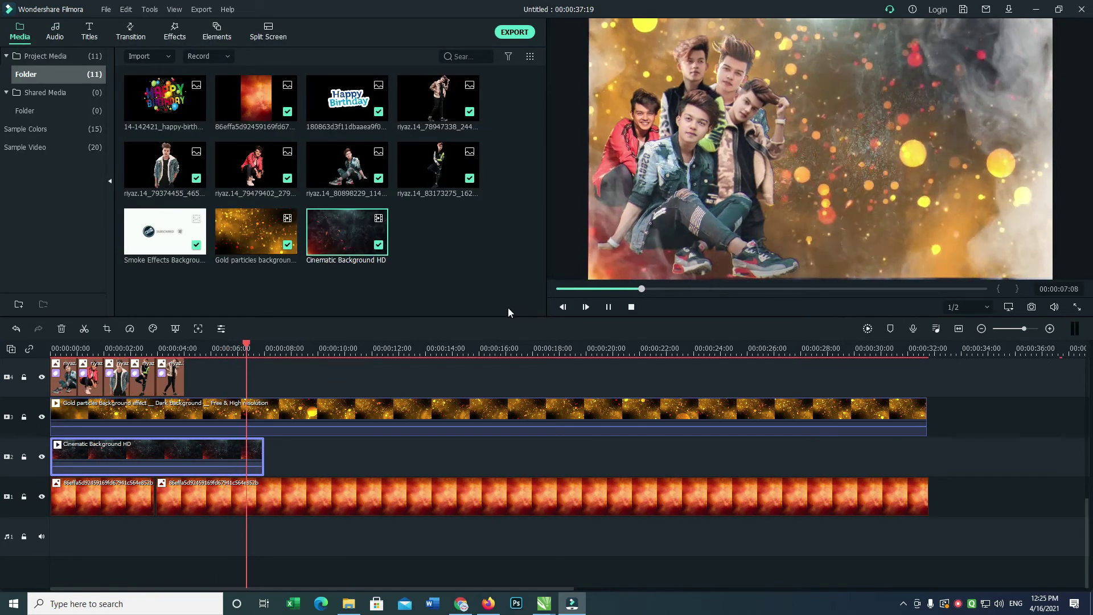
pyautogui.click(226, 454)
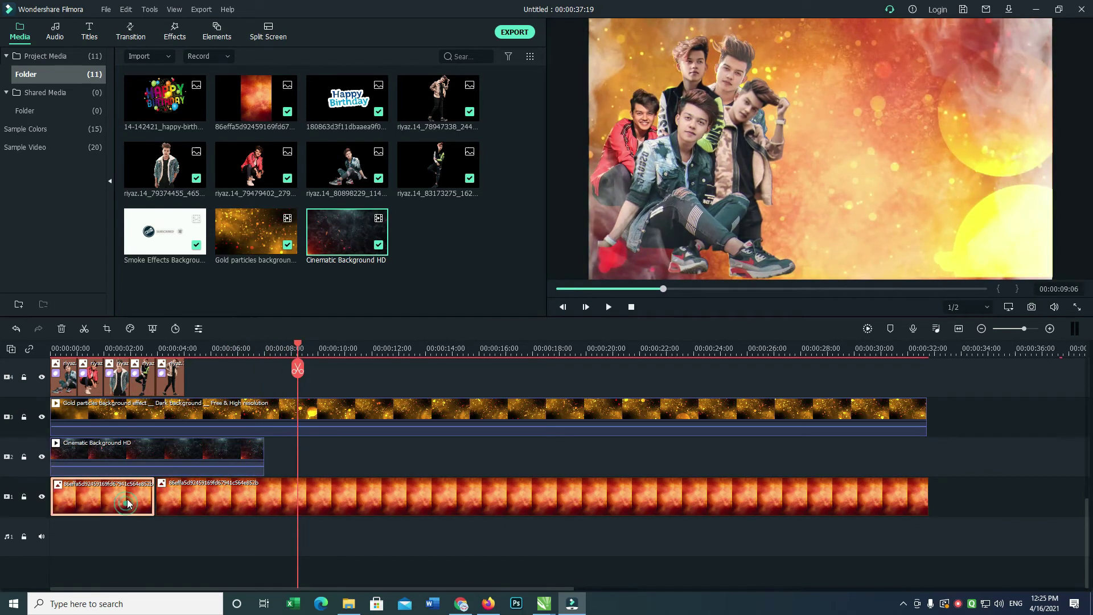
pyautogui.doubleClick(169, 447)
pyautogui.click(246, 108)
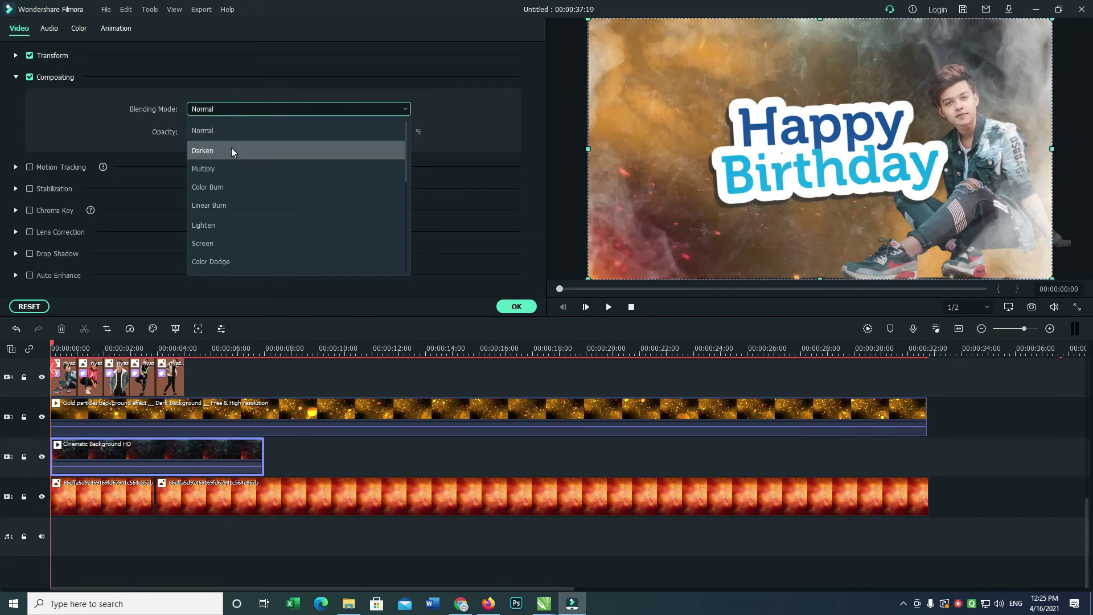
pyautogui.click(231, 148)
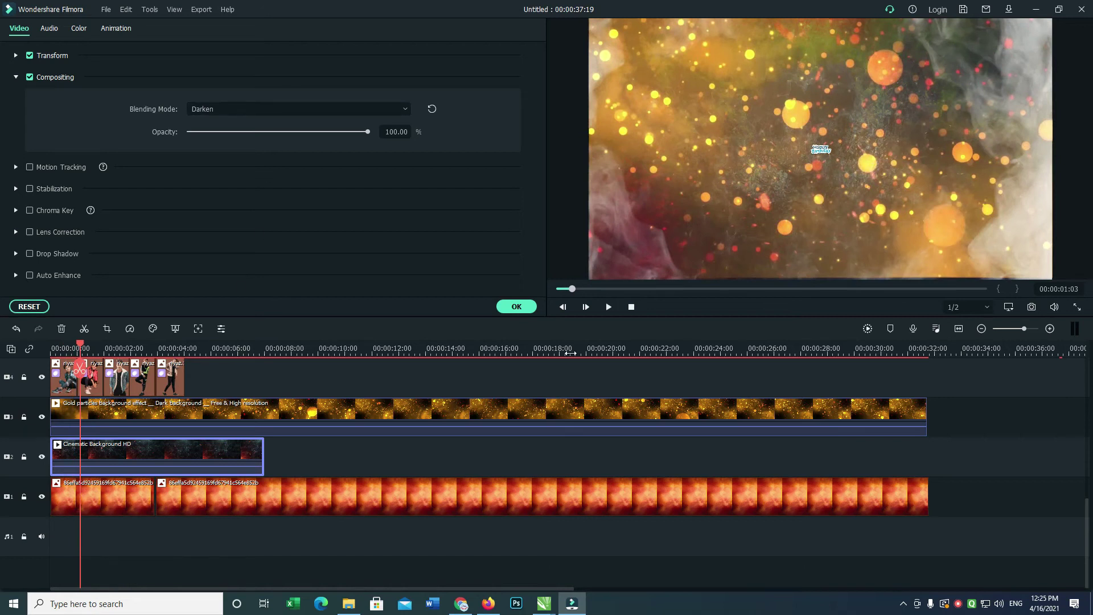
# Move the red background clip to the track start and paste Cinematic Background HD copies end to end.
pyautogui.doubleClick(325, 487)
pyautogui.moveTo(265, 497); pyautogui.dragTo(54, 493)
pyautogui.doubleClick(244, 446)
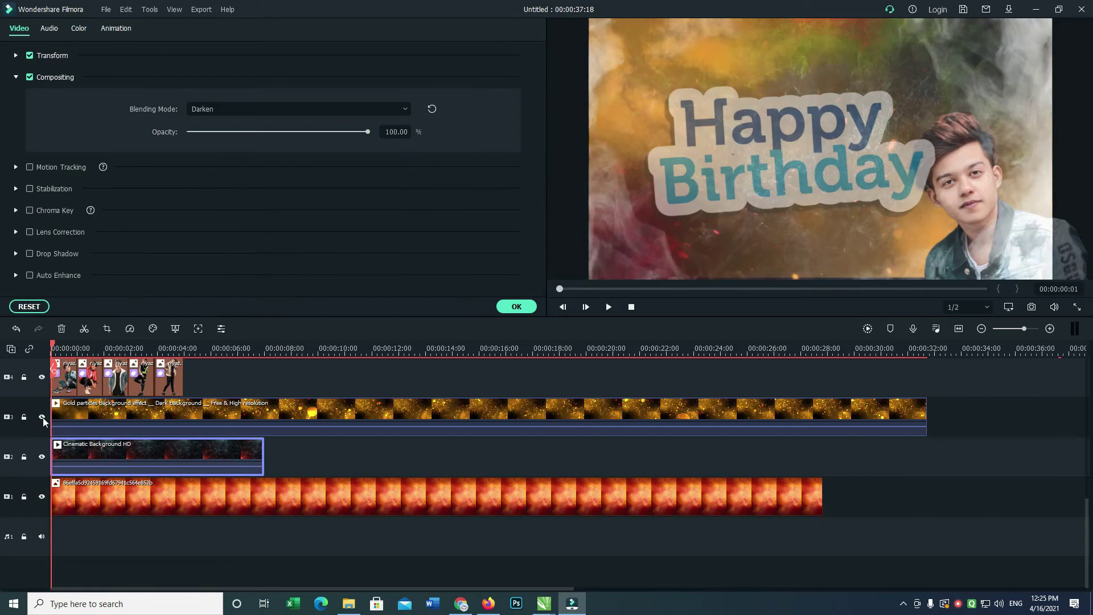
pyautogui.moveTo(62, 346); pyautogui.dragTo(265, 372)
pyautogui.hotkey('ctrl', 'v')
pyautogui.hotkey('ctrl', 'v')
pyautogui.hotkey('ctrl', 'v')
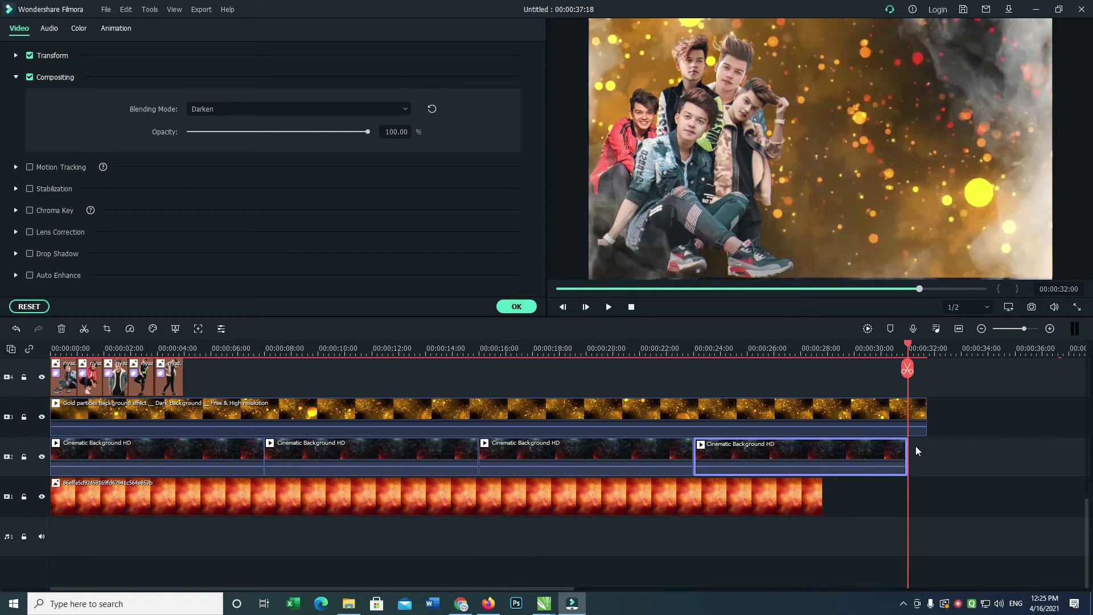
# Trim the last Cinematic Background HD copy and Gold particles to end near 00:00:29, then preview.
pyautogui.moveTo(925, 424); pyautogui.dragTo(841, 447)
pyautogui.click(840, 412)
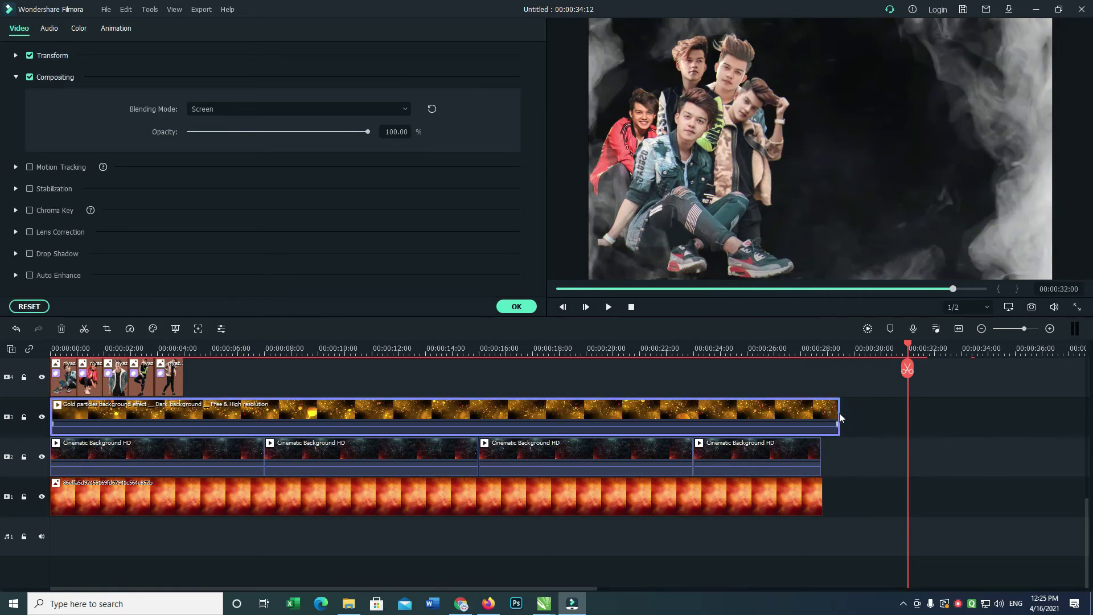
pyautogui.press('Home')
pyautogui.moveTo(840, 410); pyautogui.dragTo(820, 411)
pyautogui.press('space')
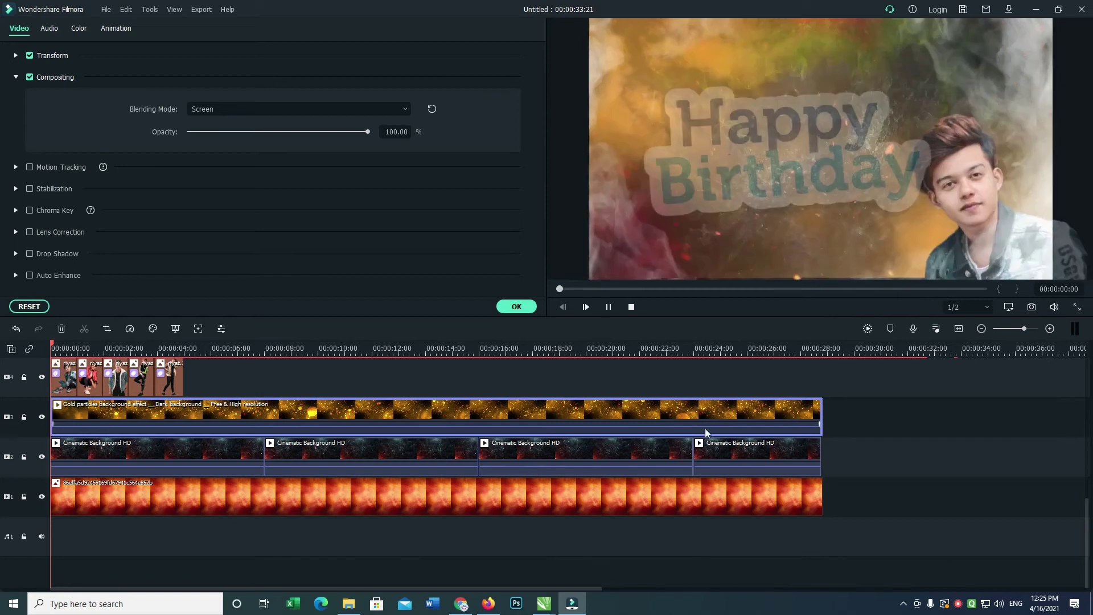
pyautogui.press('space')
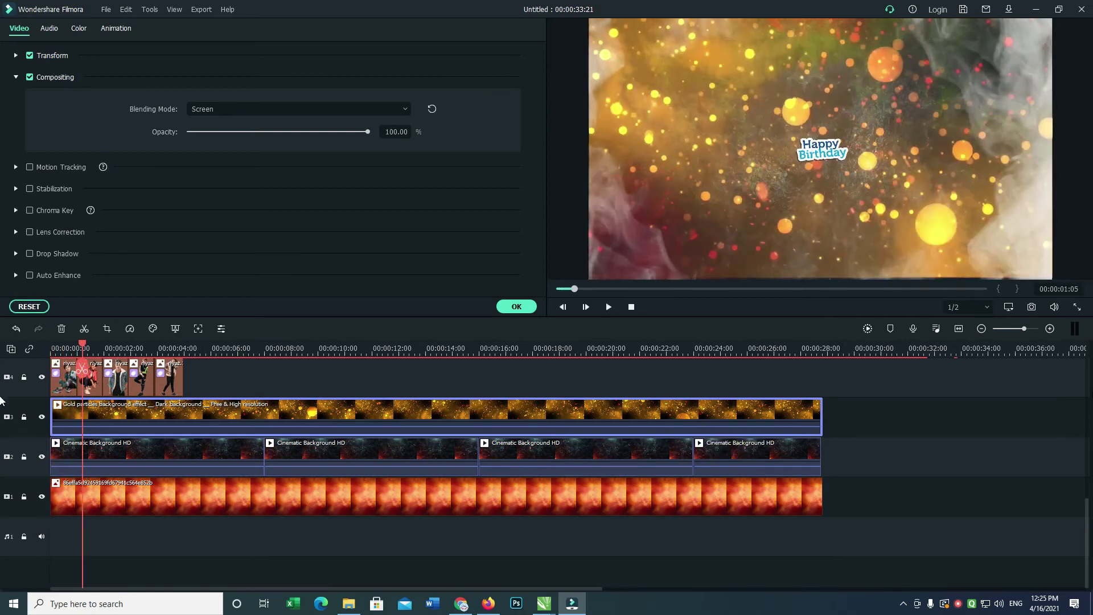
pyautogui.moveTo(1087, 515); pyautogui.dragTo(1088, 480)
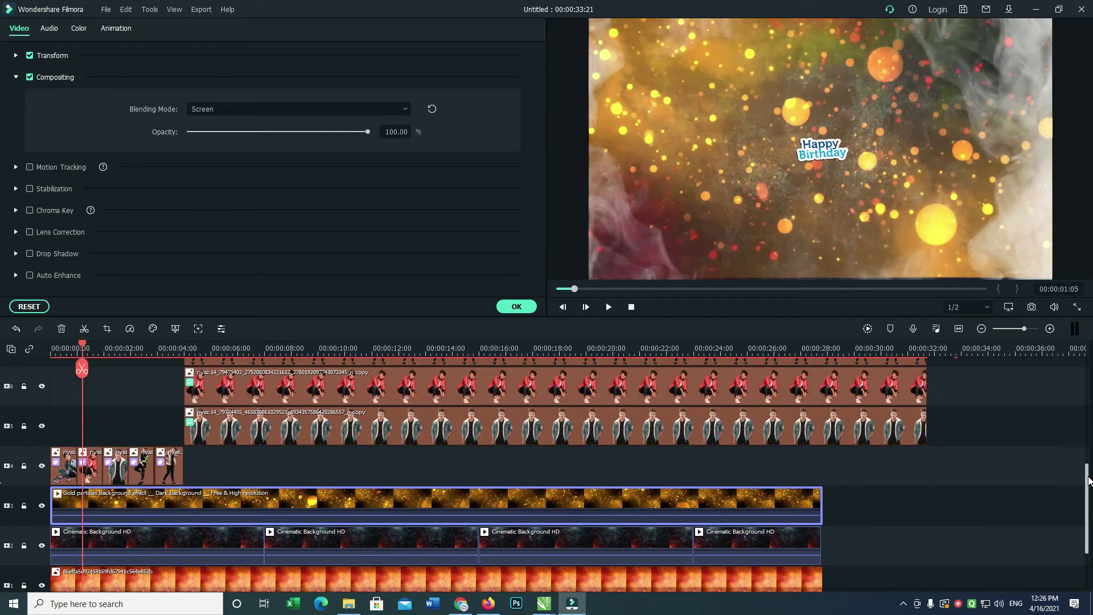
# Select the five cutout image clips and lengthen the fifth one.
pyautogui.doubleClick(62, 476)
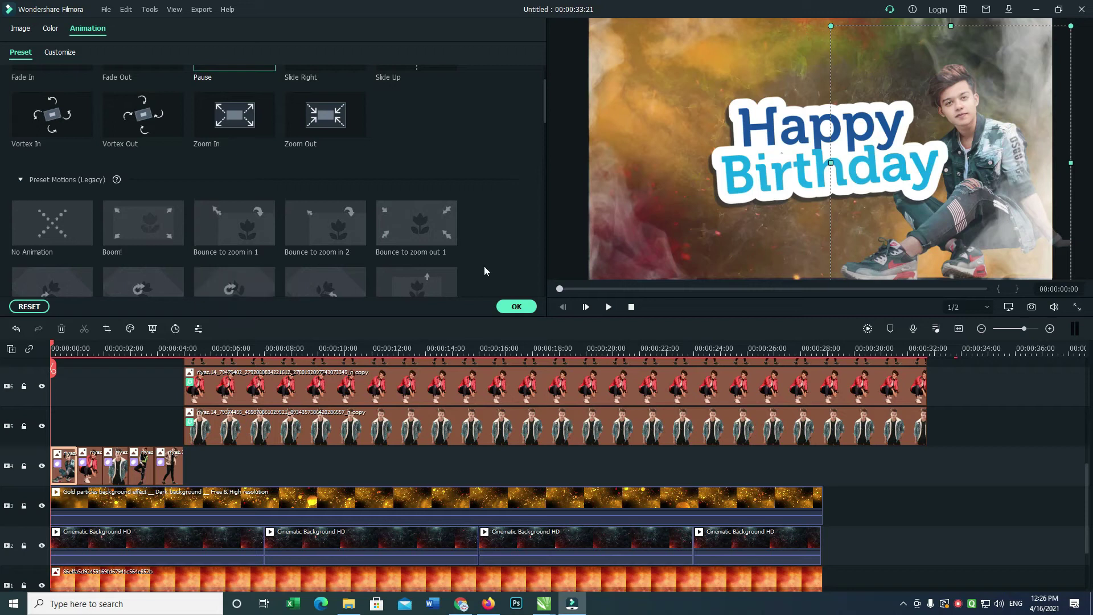
pyautogui.click(88, 469)
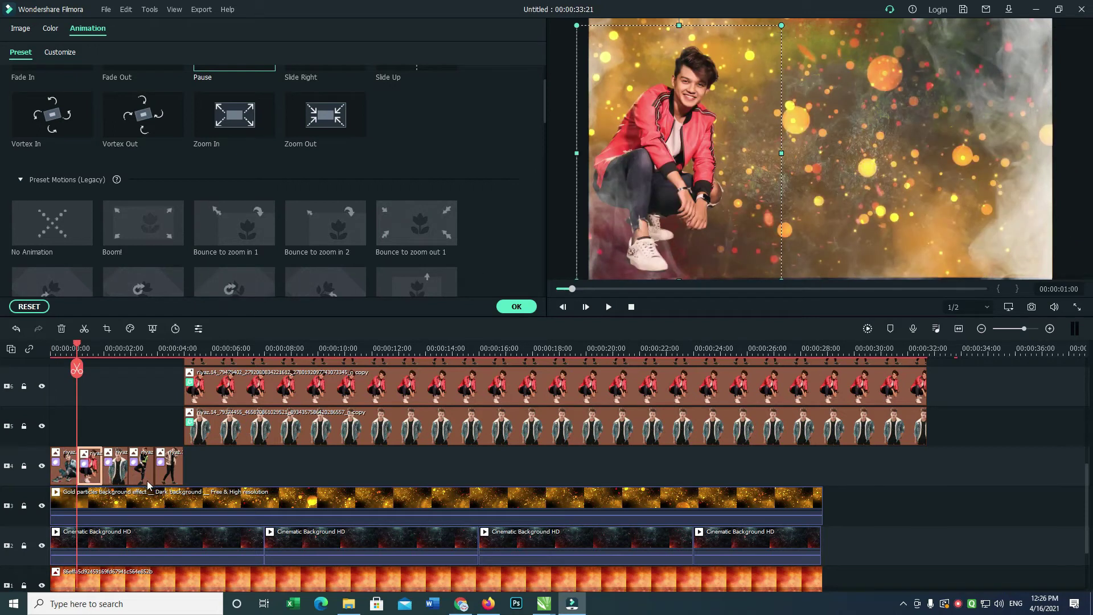
pyautogui.click(122, 479)
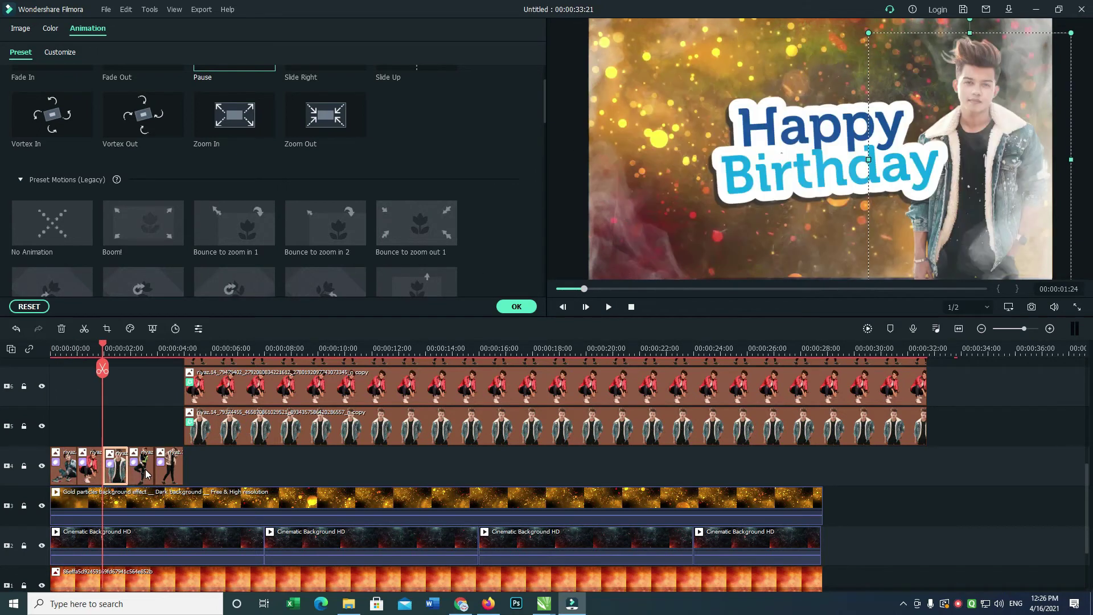
pyautogui.click(149, 472)
pyautogui.click(175, 476)
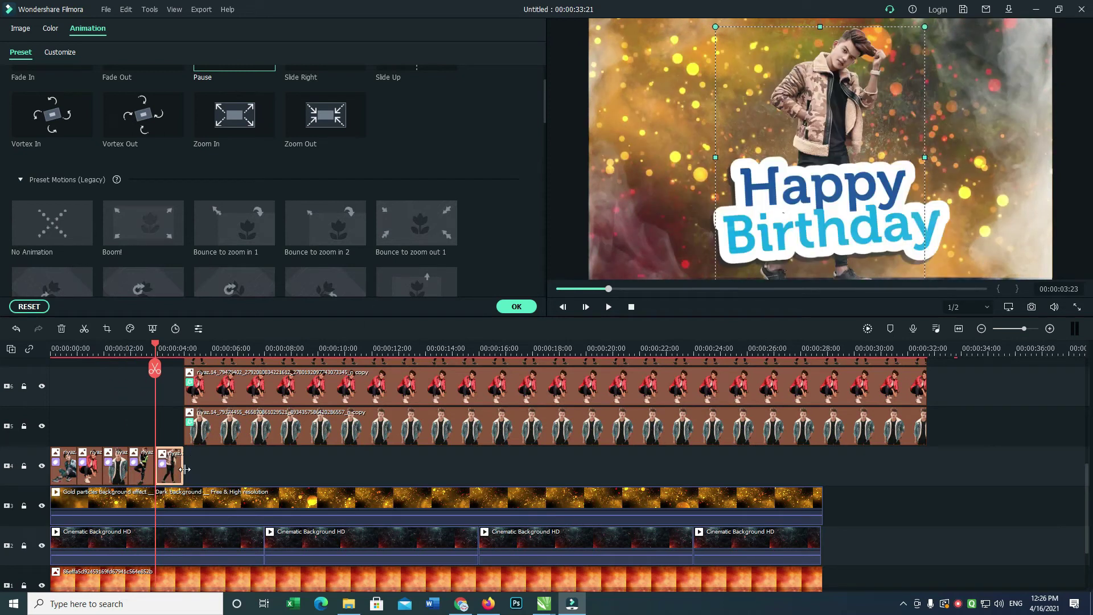
pyautogui.moveTo(185, 467); pyautogui.dragTo(204, 467)
# Reselect the upper-track clips, then lock the Cinematic Background HD track.
pyautogui.moveTo(400, 464); pyautogui.dragTo(408, 421)
pyautogui.moveTo(1027, 435); pyautogui.dragTo(952, 436)
pyautogui.moveTo(808, 397); pyautogui.dragTo(797, 603)
pyautogui.moveTo(762, 470); pyautogui.dragTo(866, 471)
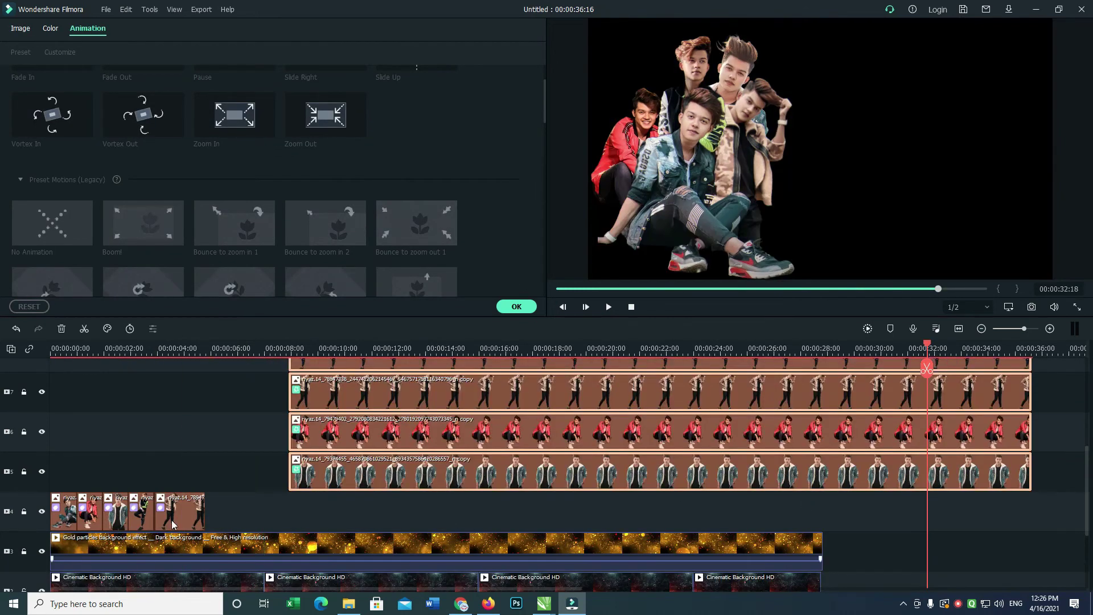
pyautogui.click(71, 514)
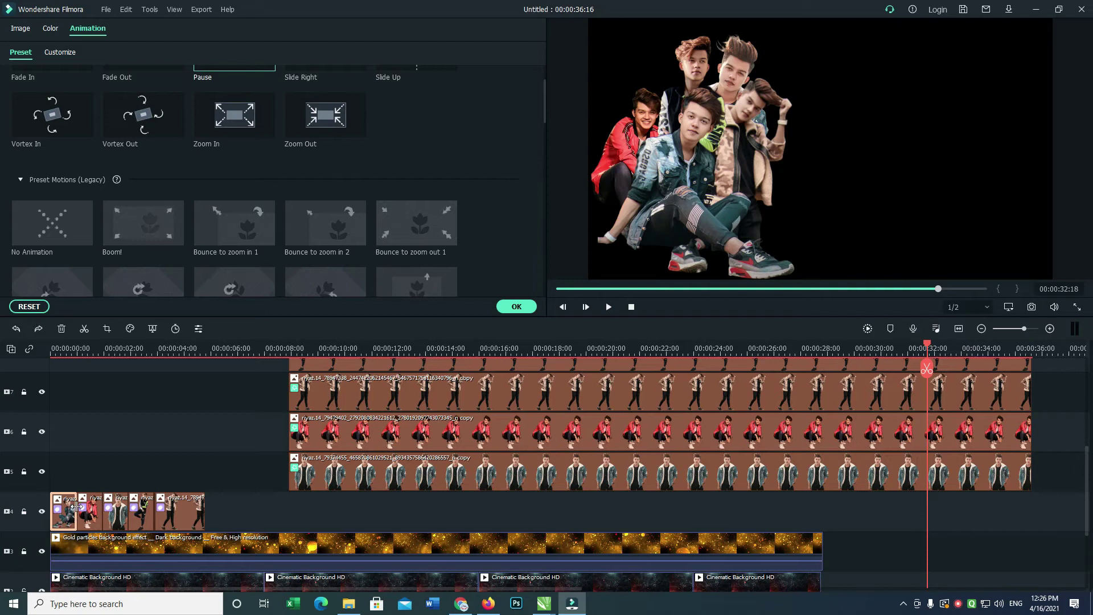
pyautogui.click(122, 543)
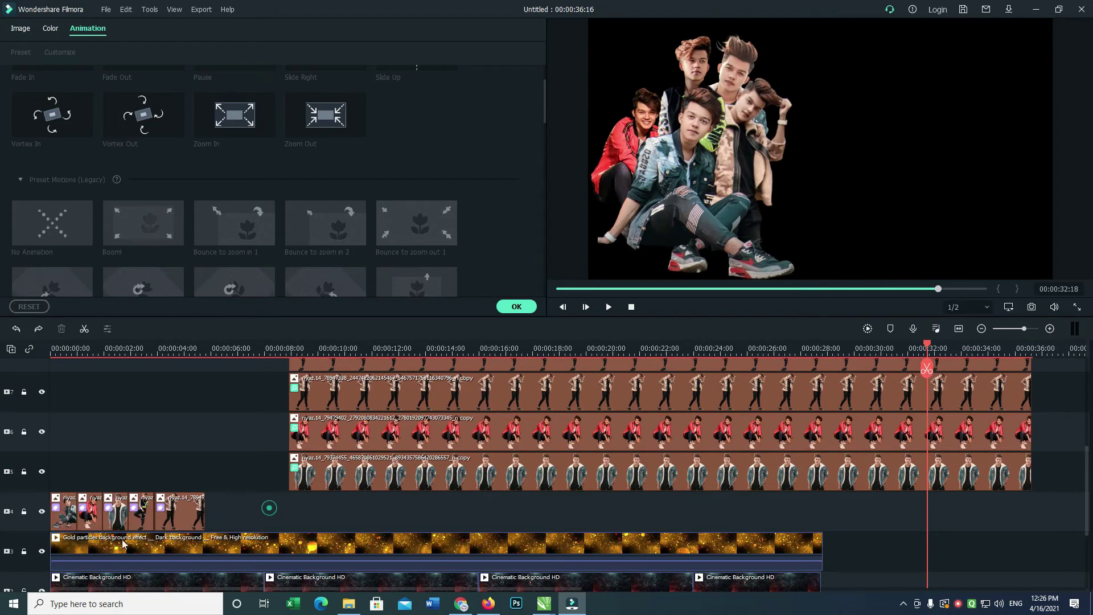
pyautogui.click(25, 587)
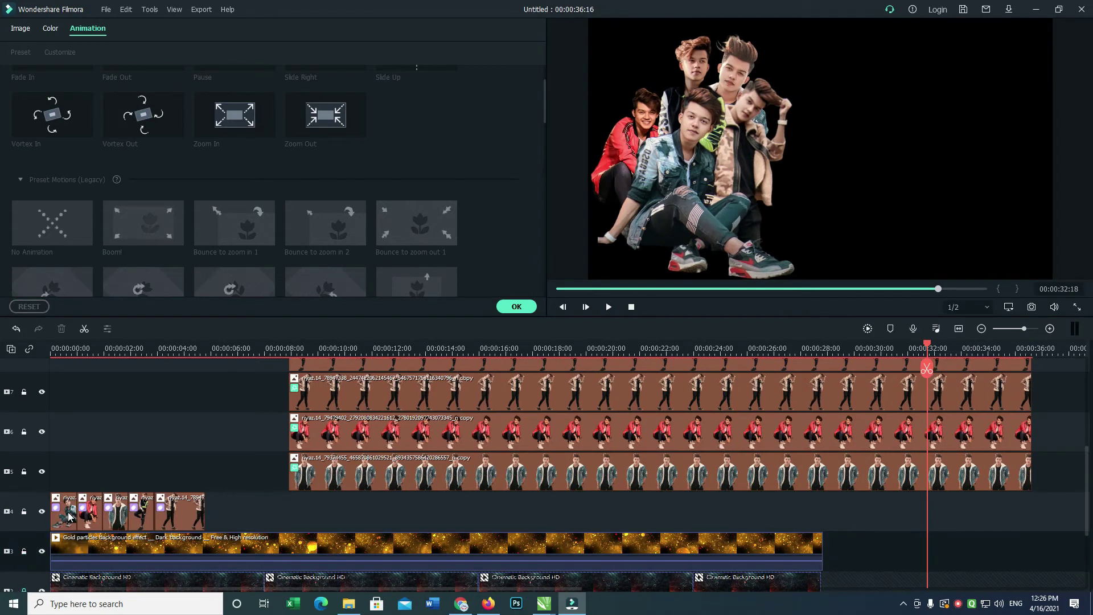
# Lengthen all five cutout image clips so the boy sequence runs longer.
pyautogui.moveTo(76, 515); pyautogui.dragTo(264, 505)
pyautogui.click(113, 512)
pyautogui.click(151, 513)
pyautogui.click(259, 505)
pyautogui.moveTo(377, 495); pyautogui.dragTo(364, 470)
# Split the upper-track clips at about 27 seconds and delete the leftover ends.
pyautogui.moveTo(1088, 409); pyautogui.dragTo(1029, 477)
pyautogui.moveTo(935, 345); pyautogui.dragTo(820, 388)
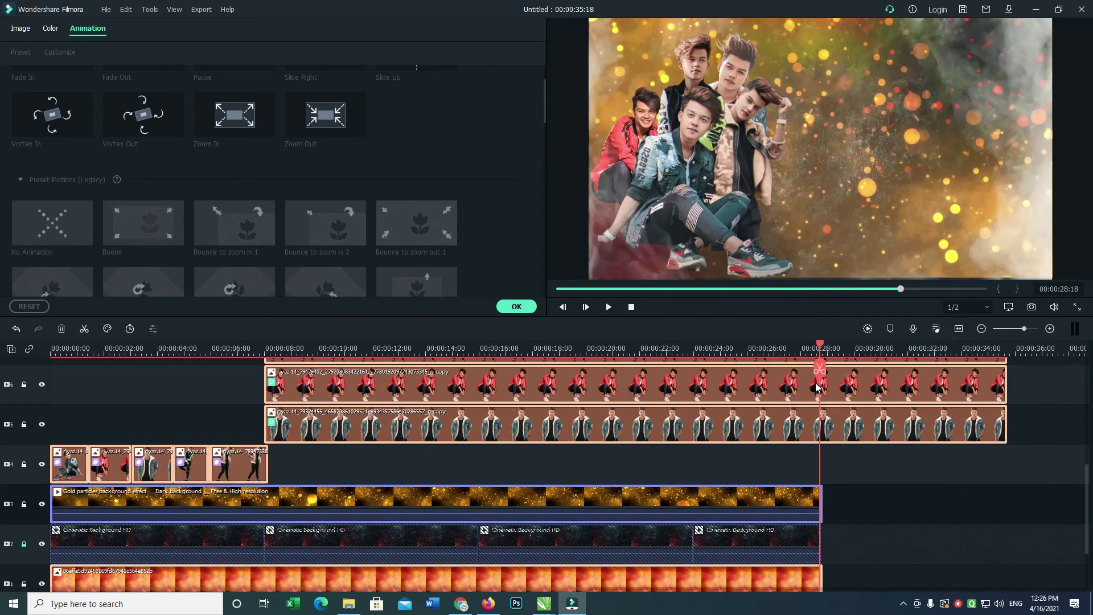
pyautogui.hotkey('ctrl', 'b')
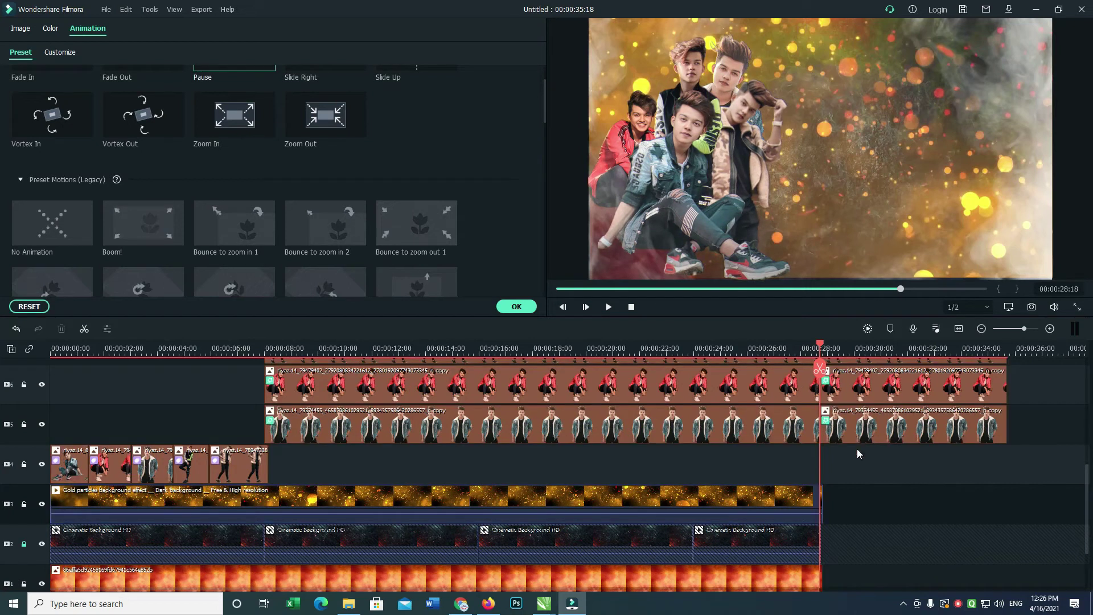
pyautogui.moveTo(860, 454); pyautogui.dragTo(905, 404)
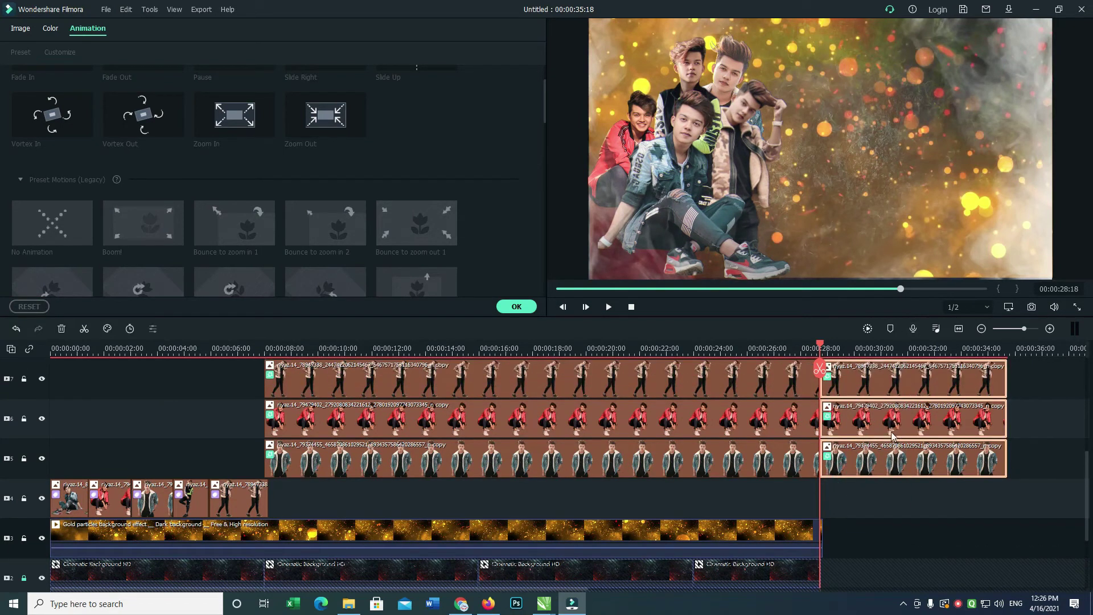
pyautogui.press('Delete')
# Check the Gold particles clip and open the fire background clip's settings.
pyautogui.click(823, 531)
pyautogui.click(966, 498)
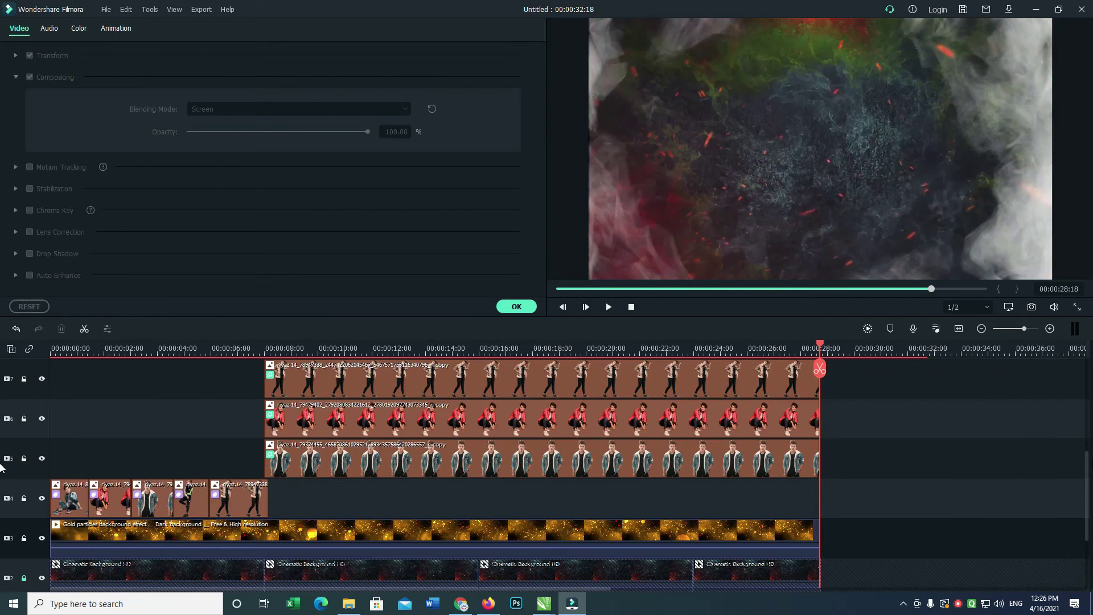
pyautogui.moveTo(1085, 475); pyautogui.dragTo(947, 528)
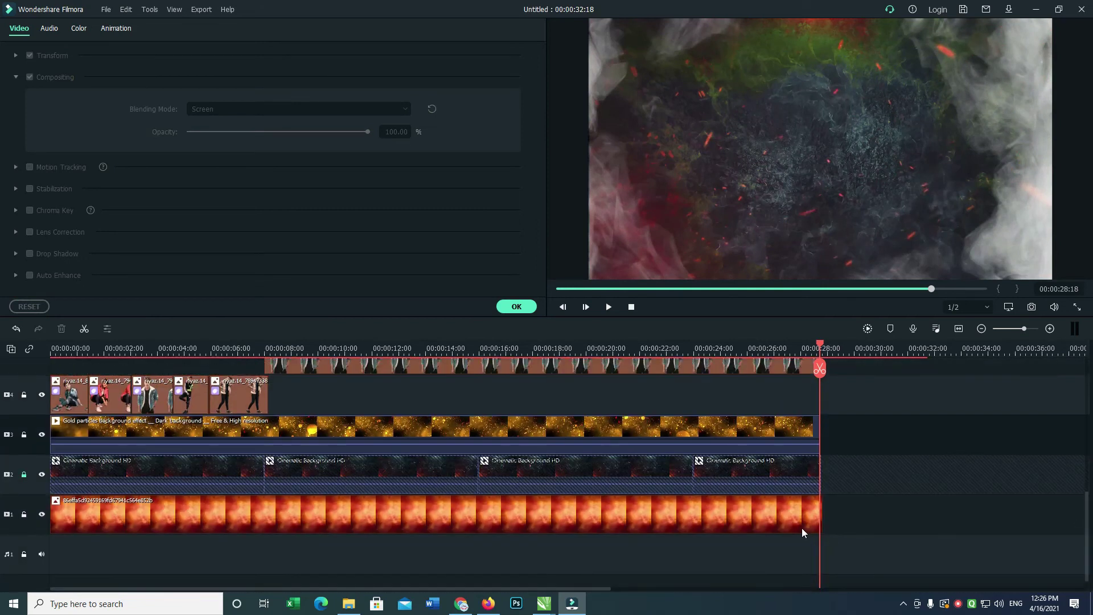
pyautogui.click(817, 504)
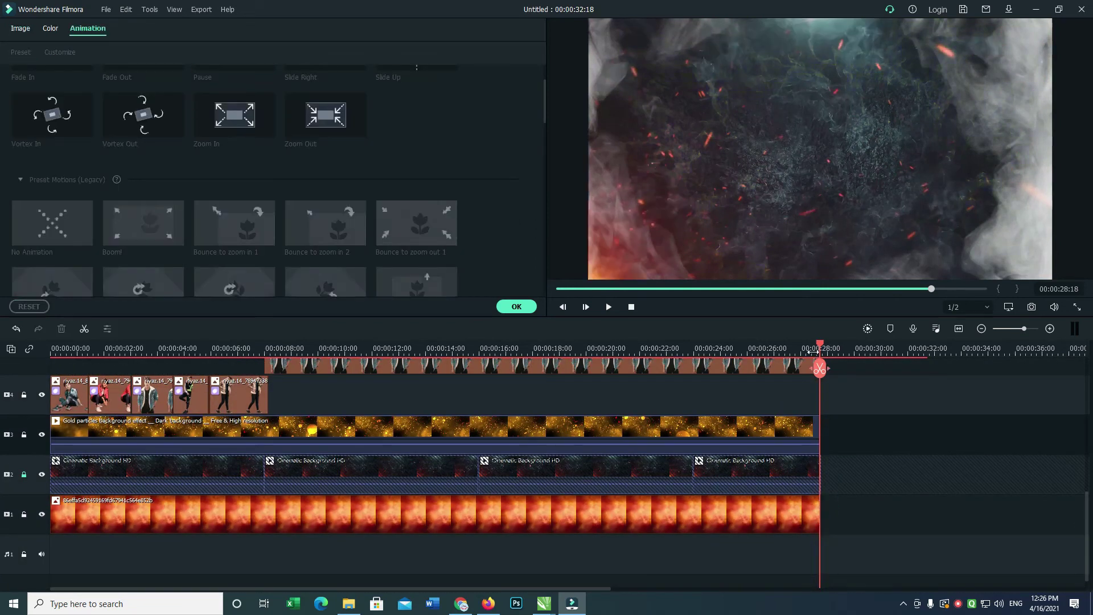
# Unlock the background track, select all clips to check blending, and play from the start.
pyautogui.click(23, 474)
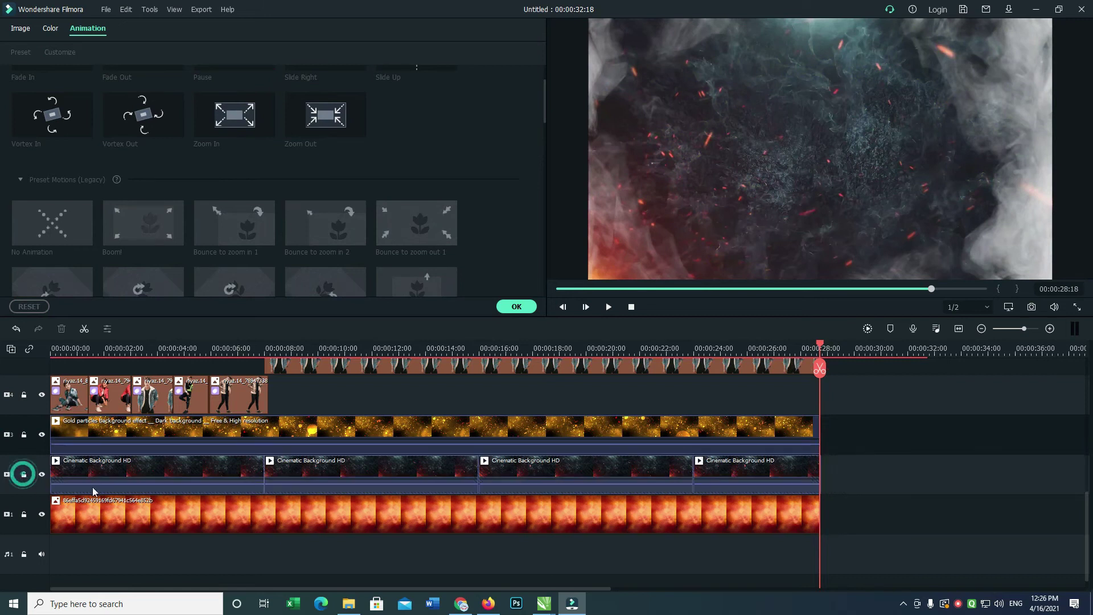
pyautogui.hotkey('ctrl', 'a')
pyautogui.click(229, 508)
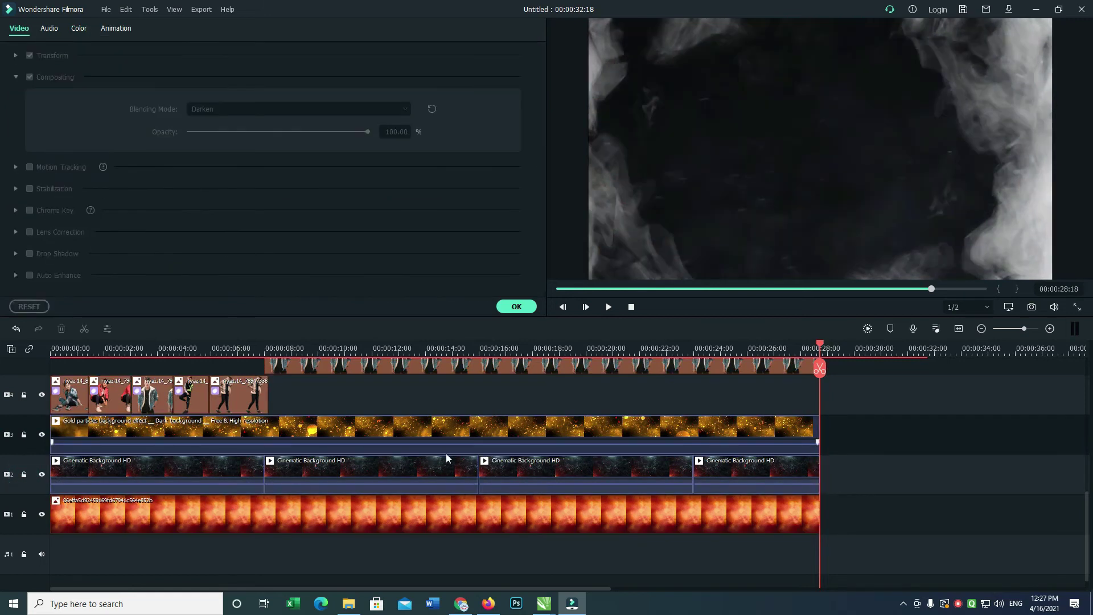
pyautogui.press('space')
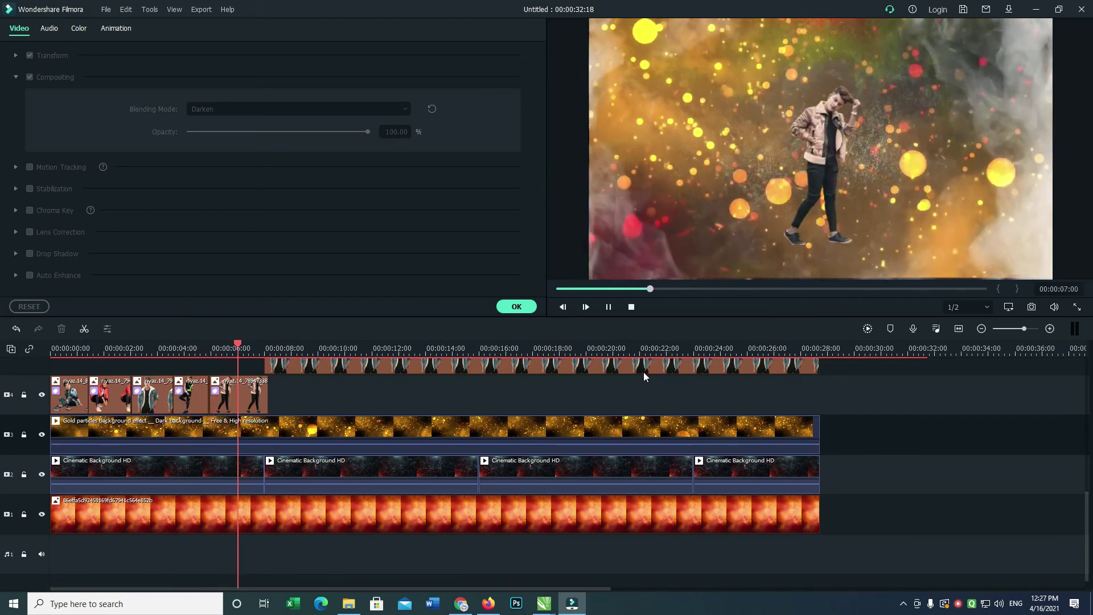
# Stop playback and place the standing-boy photo on track 10 at about 8 s.
pyautogui.press('space')
pyautogui.click(241, 400)
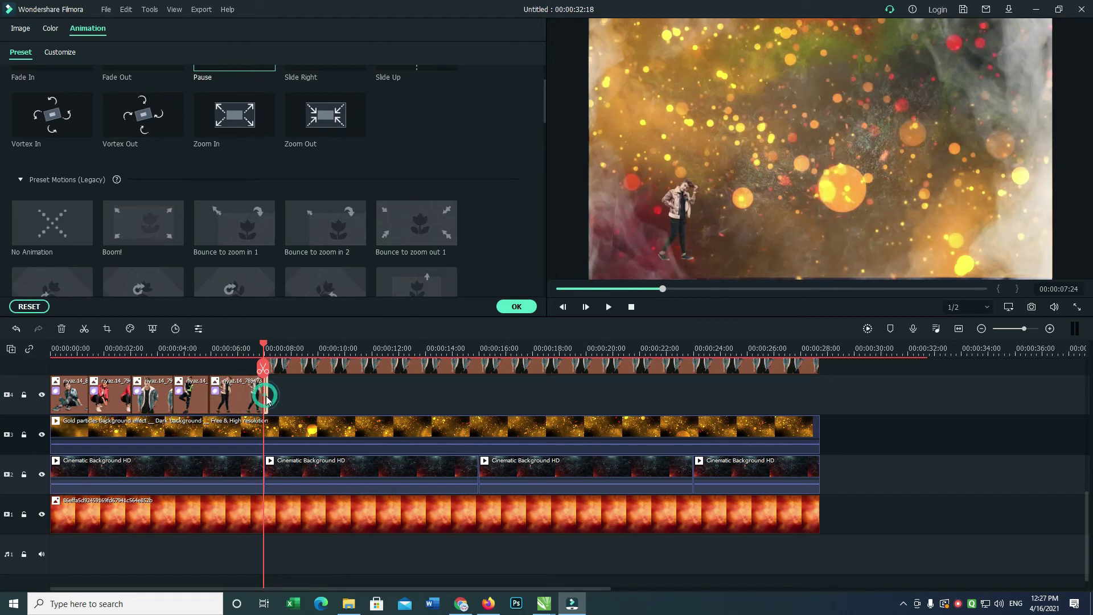
pyautogui.click(267, 397)
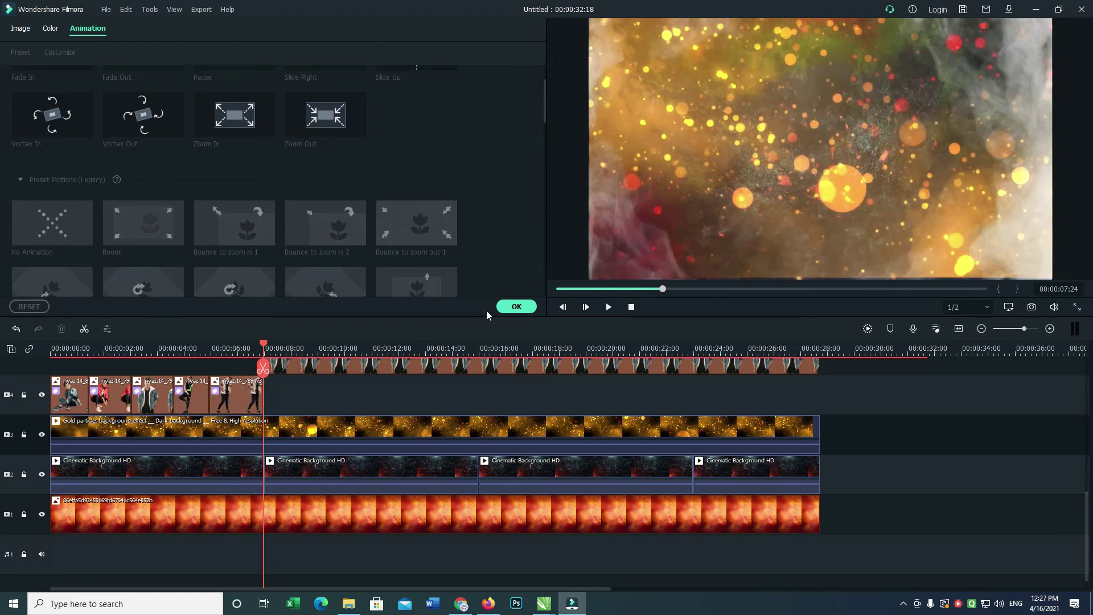
pyautogui.click(508, 307)
pyautogui.moveTo(438, 105); pyautogui.dragTo(269, 335)
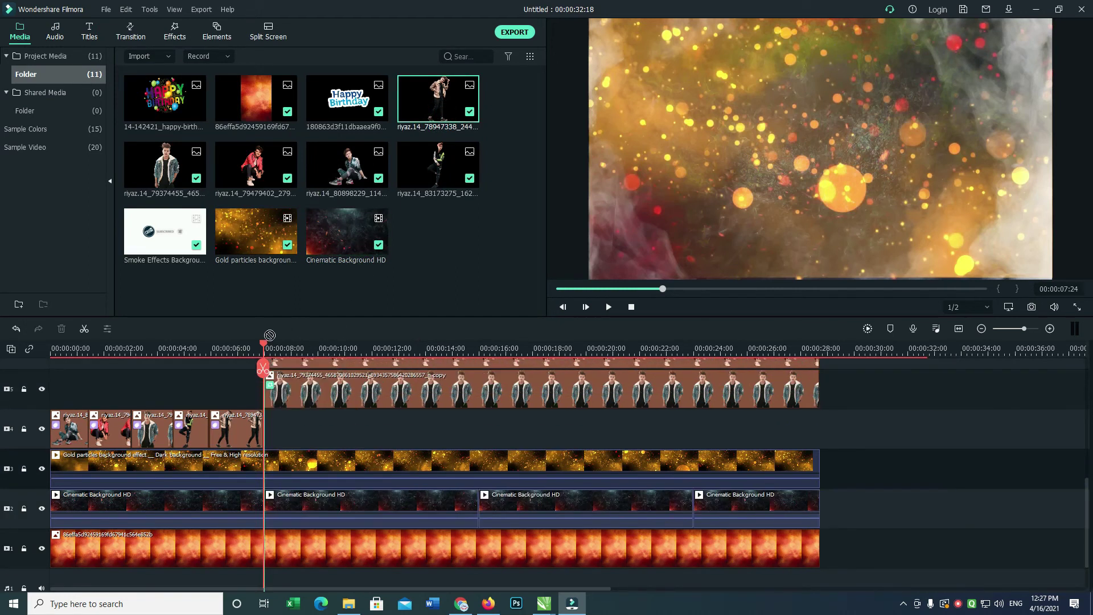
pyautogui.moveTo(496, 357); pyautogui.dragTo(274, 442)
# Preview the new photo clip over the particles, then rewind the playhead to the start.
pyautogui.doubleClick(345, 421)
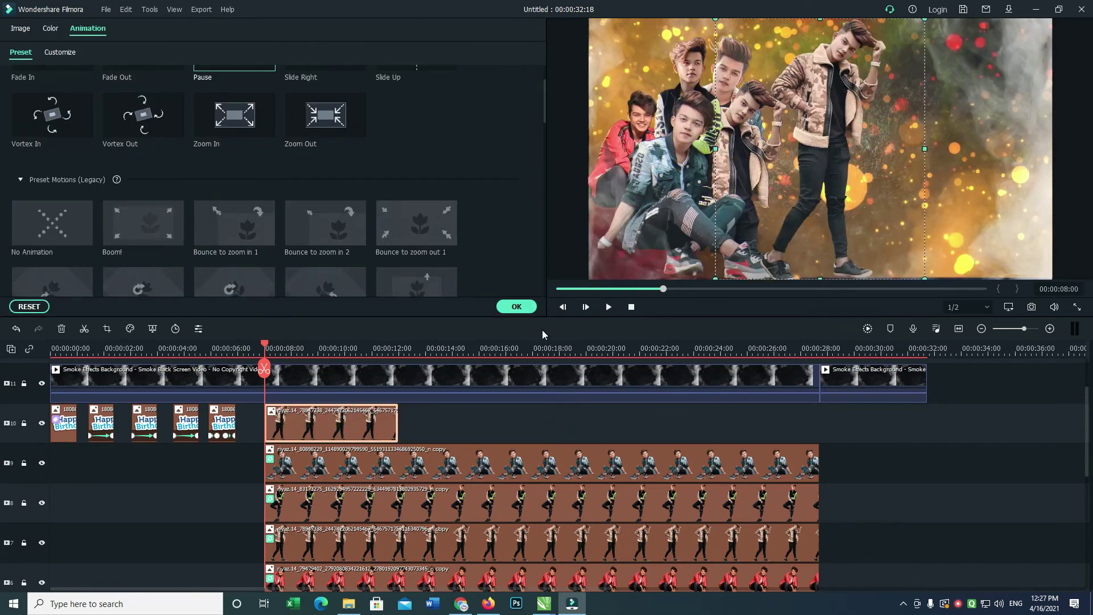
pyautogui.press('space')
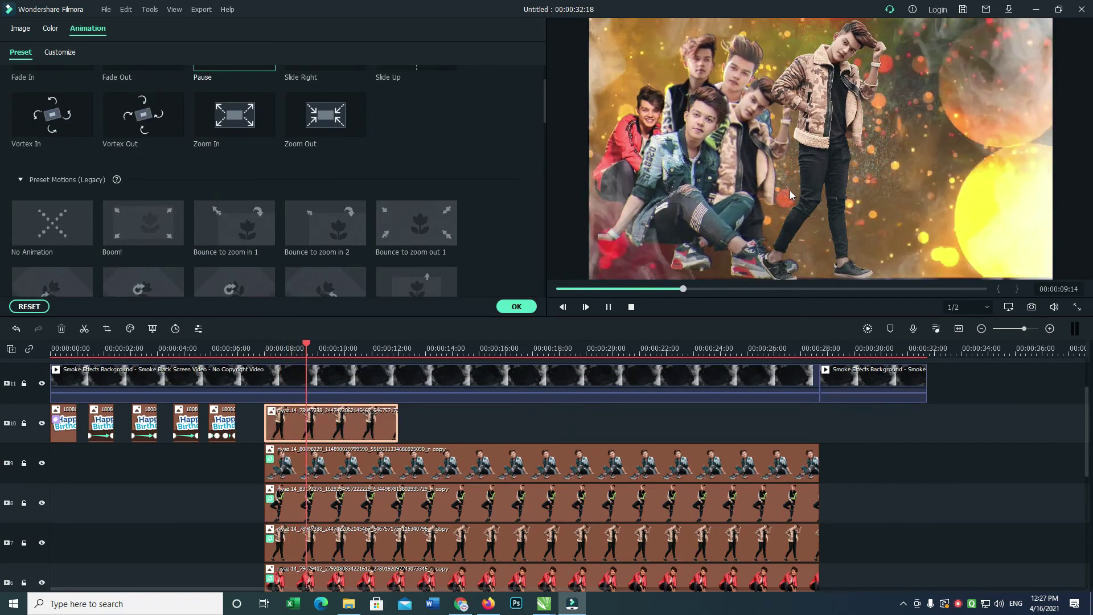
pyautogui.click(818, 149)
pyautogui.press('Right')
pyautogui.press('Right')
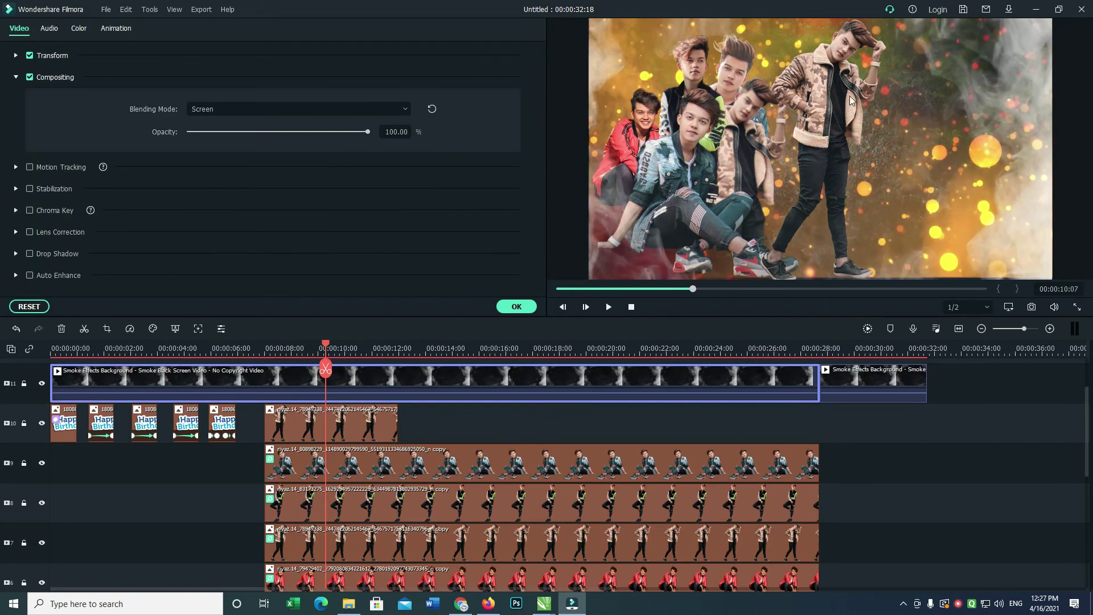
pyautogui.click(532, 308)
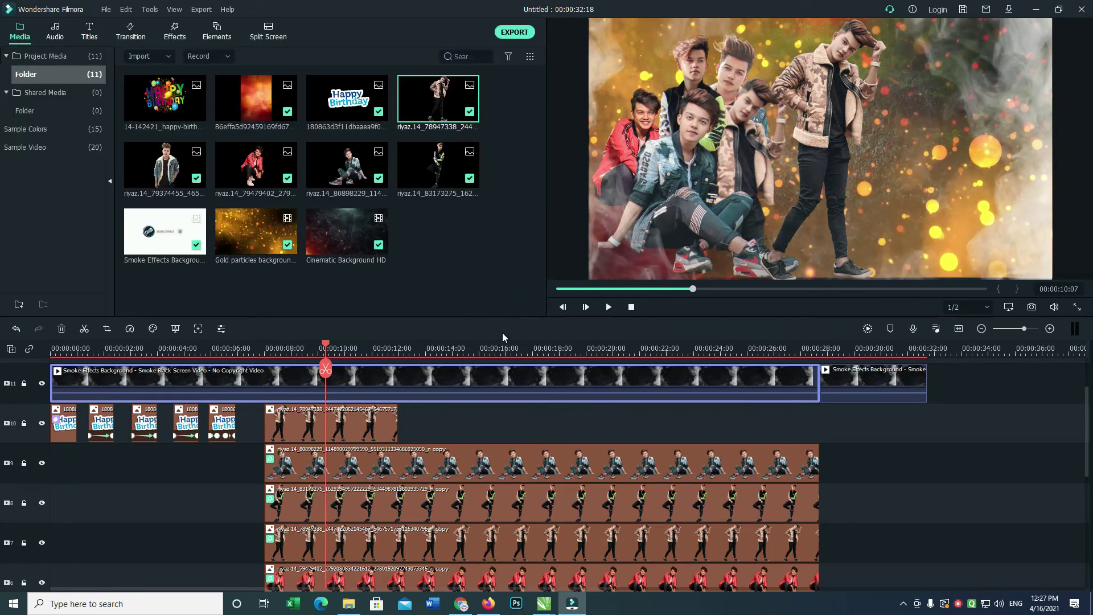
pyautogui.moveTo(1087, 409); pyautogui.dragTo(1084, 339)
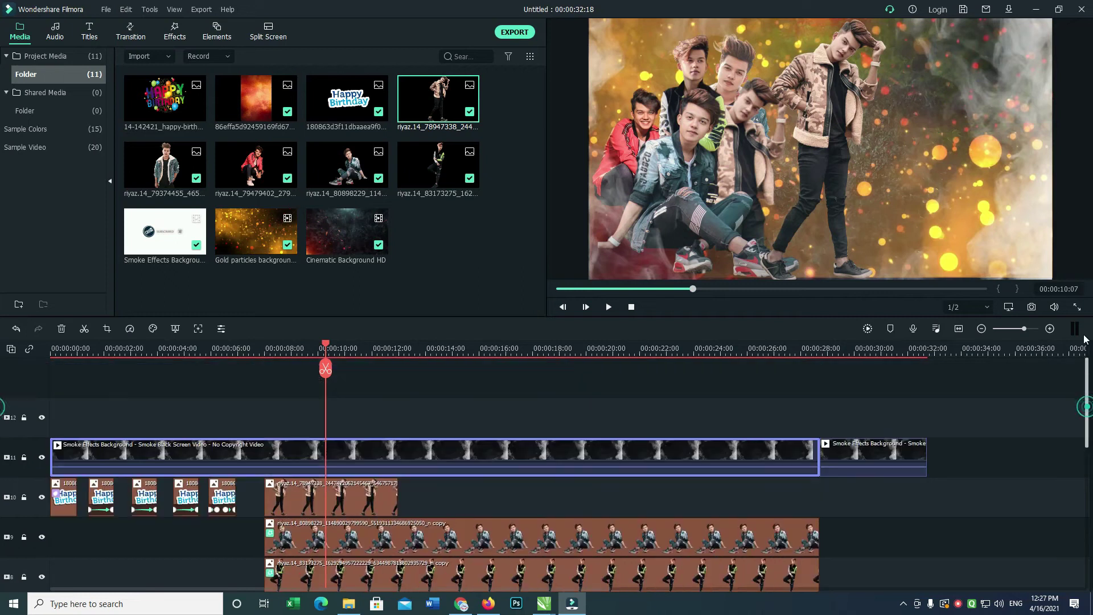
pyautogui.moveTo(310, 342); pyautogui.dragTo(70, 363)
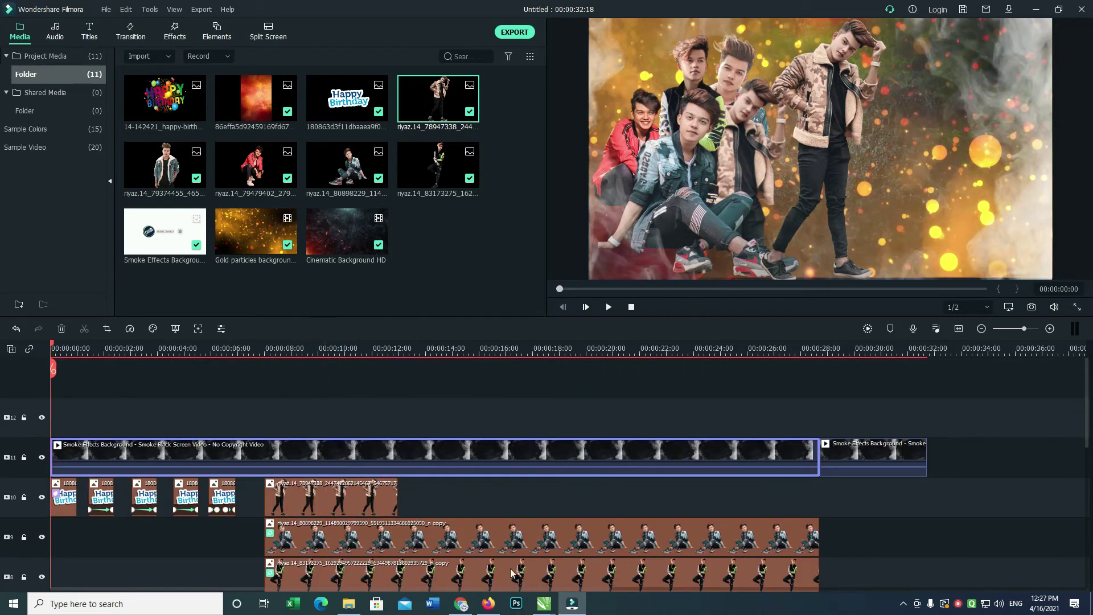
pyautogui.click(488, 604)
# Search YouTube for 'birthday song status'.
pyautogui.tripleClick(457, 58)
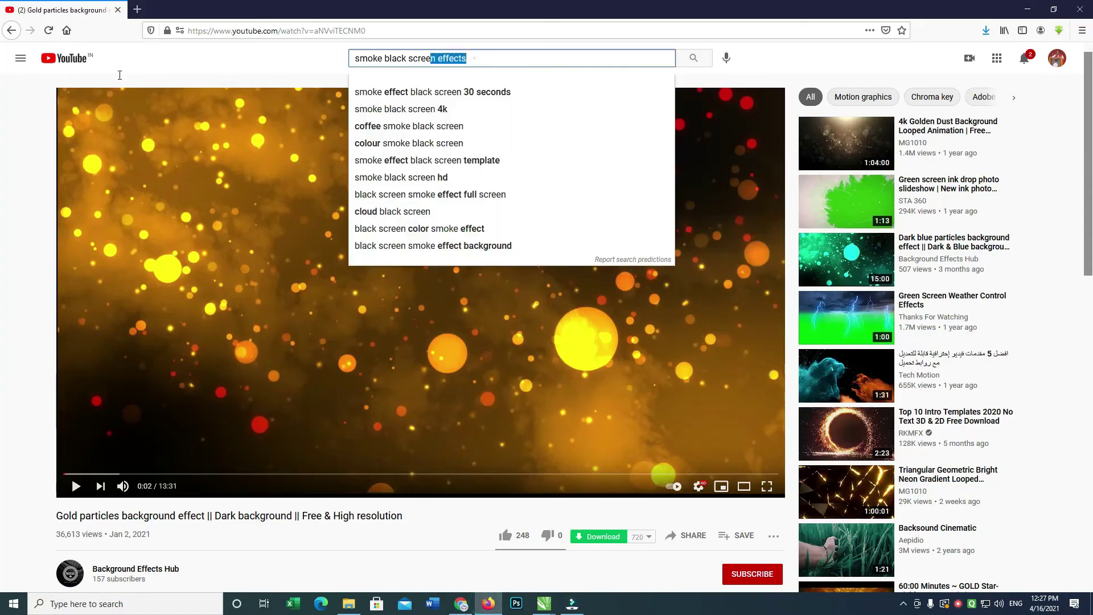
pyautogui.write('birtda')
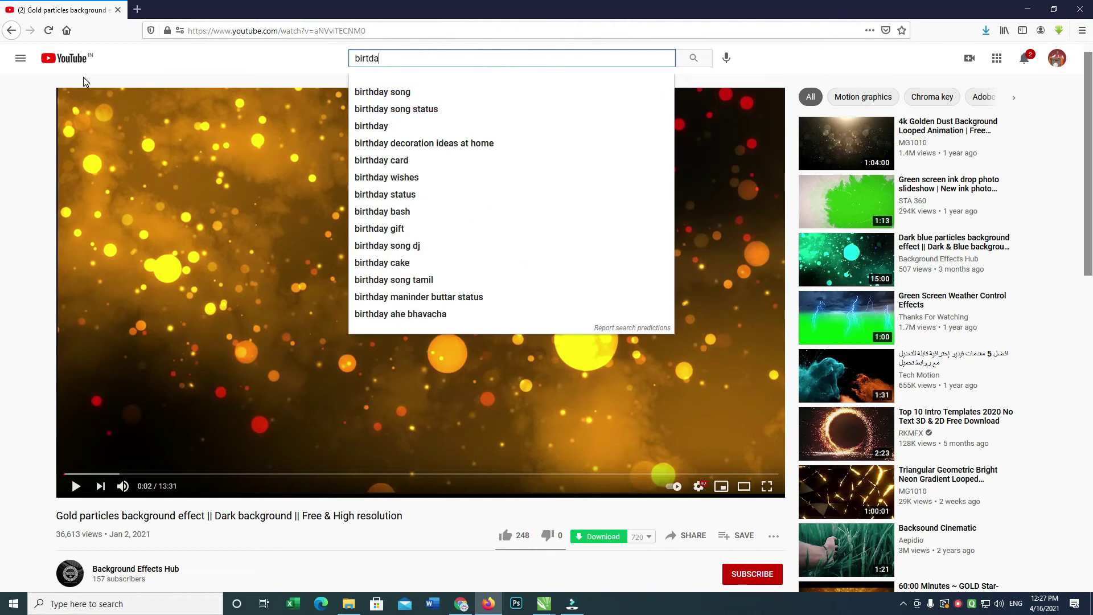
pyautogui.press('Down')
pyautogui.press('Down')
pyautogui.press('Return')
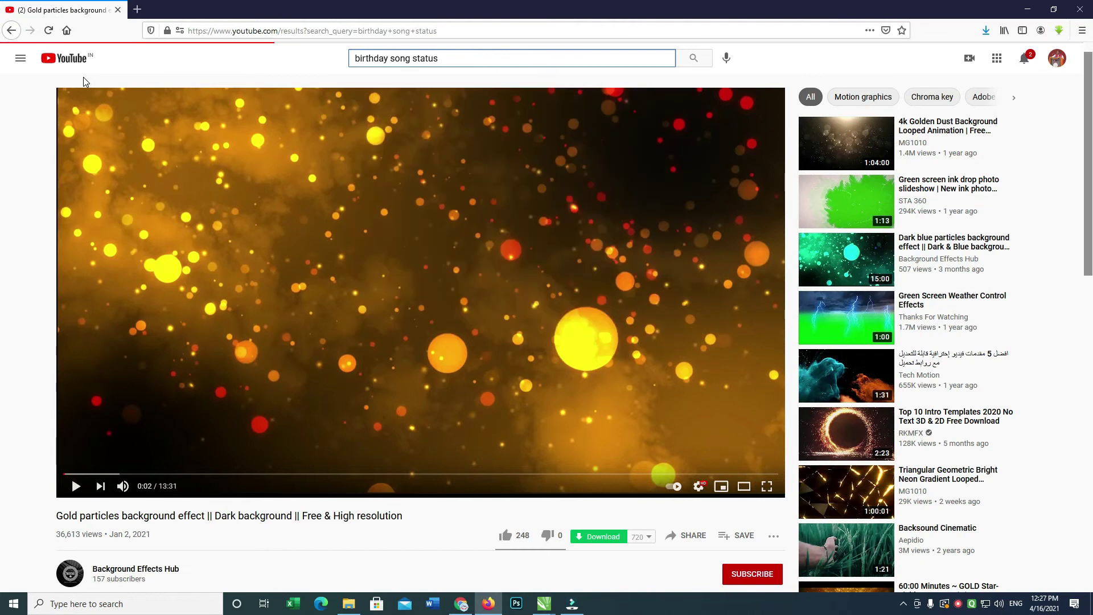
# Preview the countdown and Birthday Coming Soon videos from the results.
pyautogui.click(580, 152)
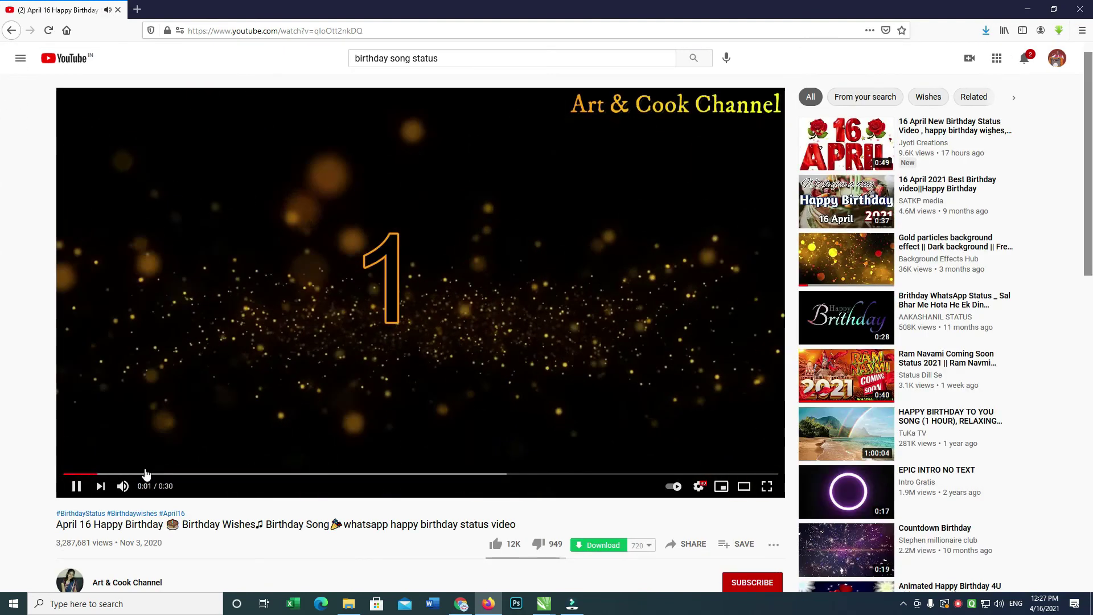
pyautogui.click(215, 474)
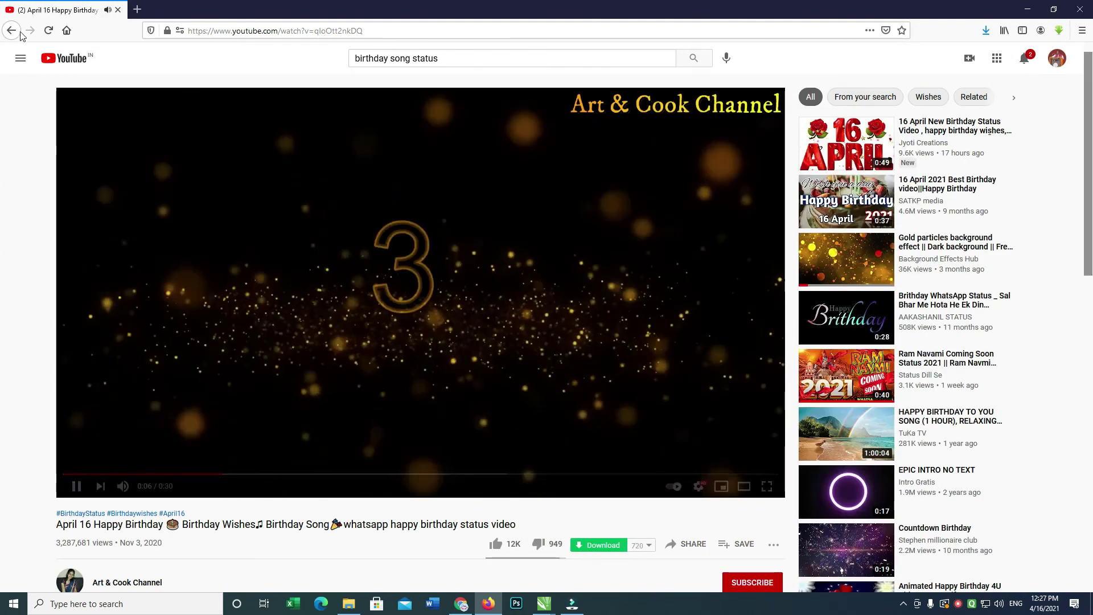
pyautogui.hotkey('alt', 'Left')
pyautogui.click(643, 371)
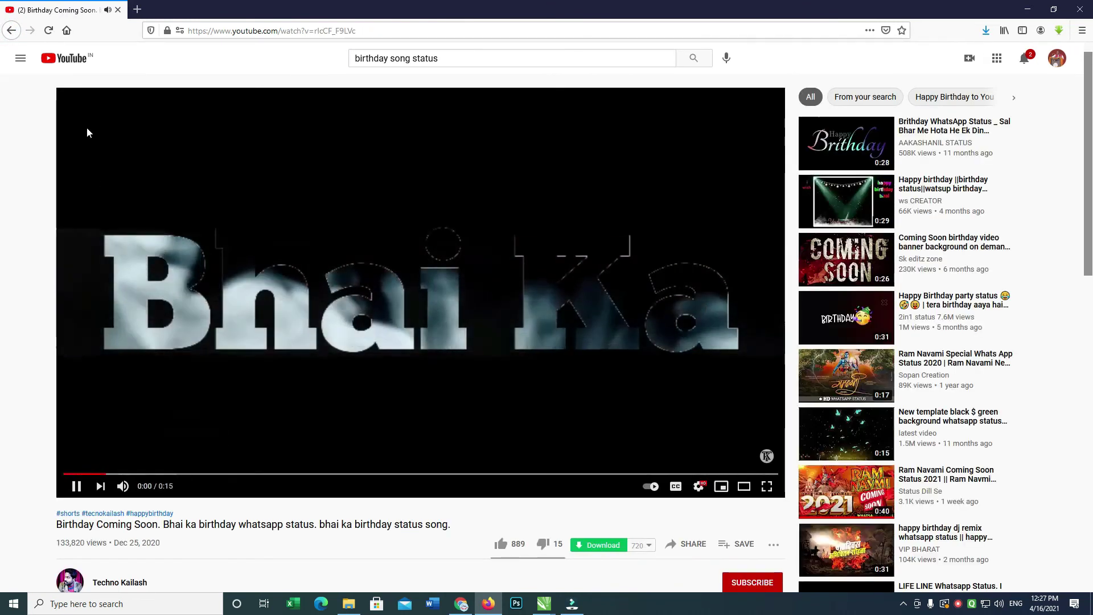
pyautogui.hotkey('alt', 'Left')
pyautogui.scroll(-2, 672, 285)
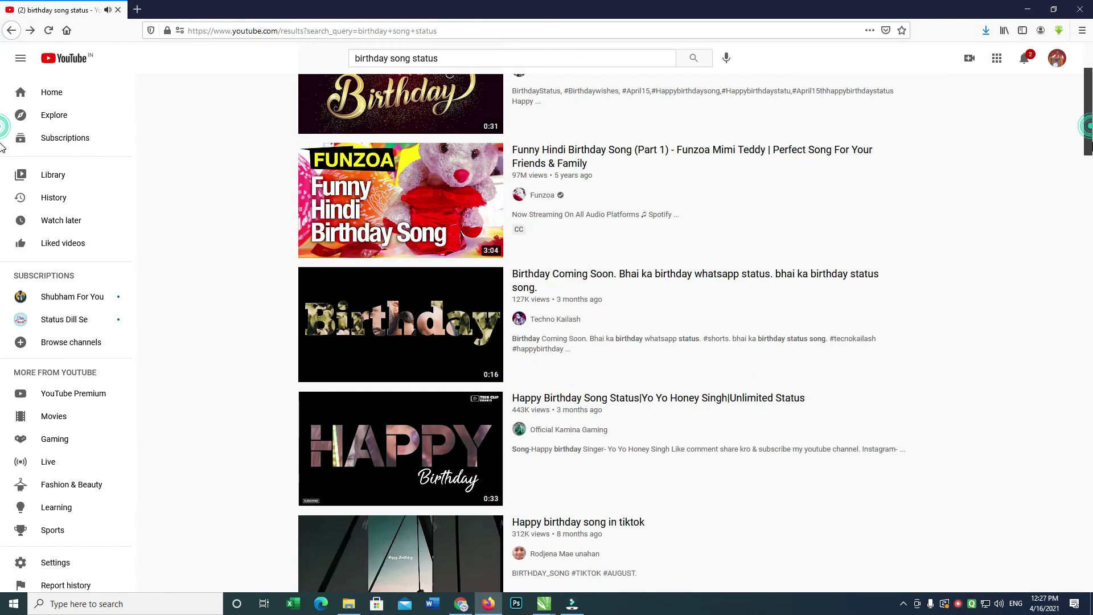
pyautogui.click(653, 279)
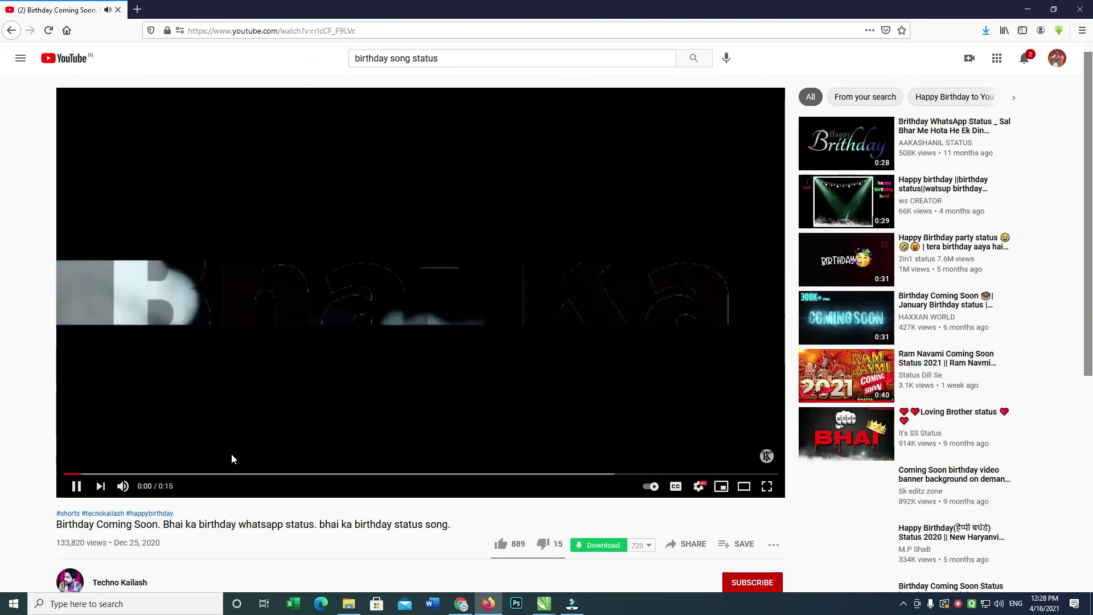
# Preview the Happy Birthday Song Status and hindi dj status videos.
pyautogui.click(16, 29)
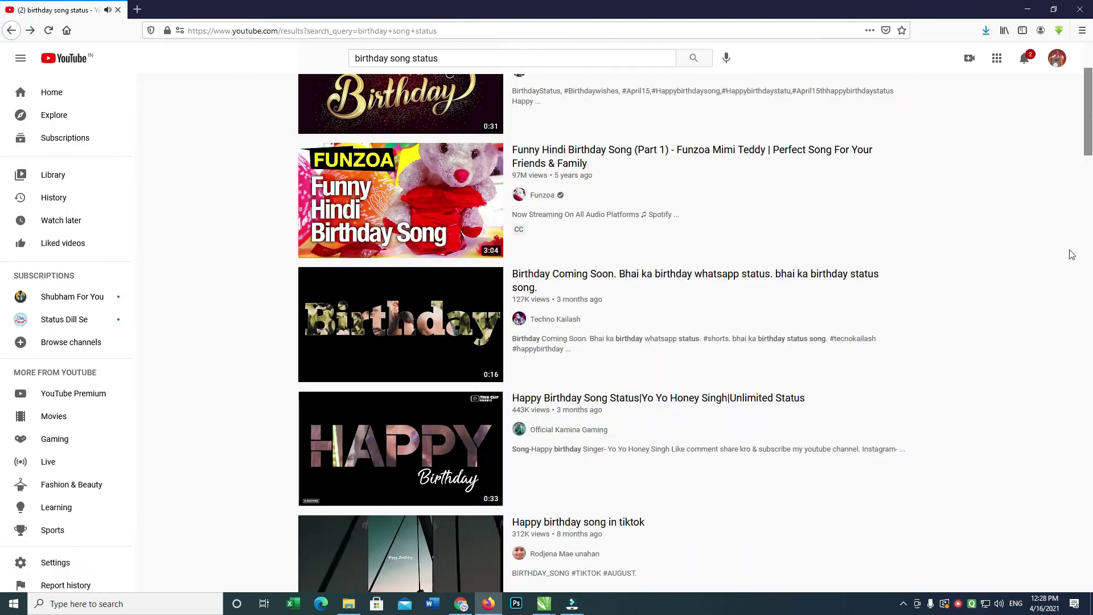
pyautogui.click(682, 403)
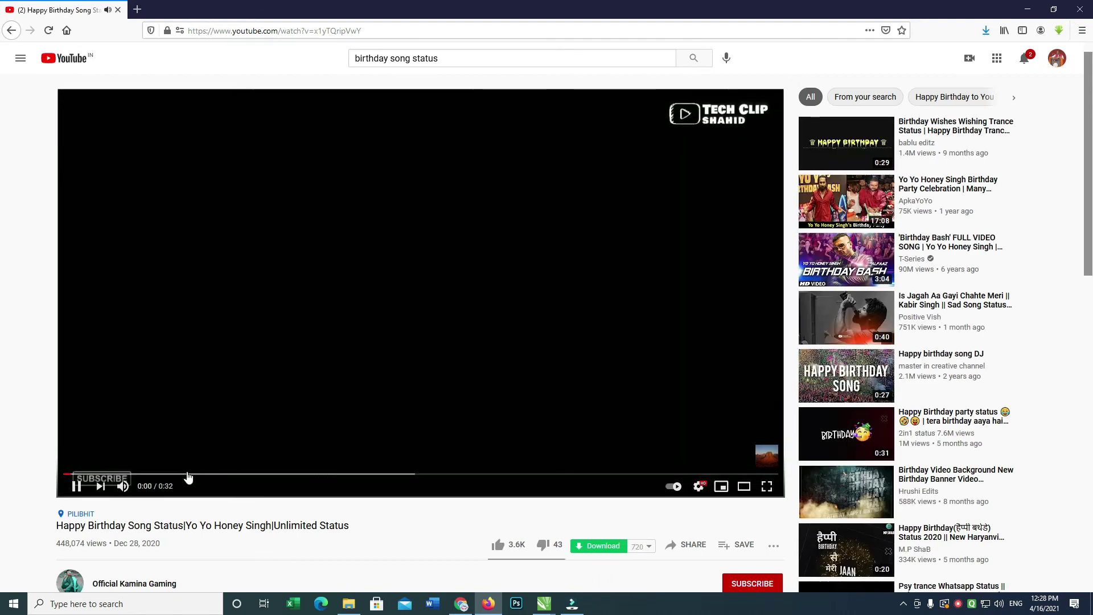
pyautogui.click(225, 474)
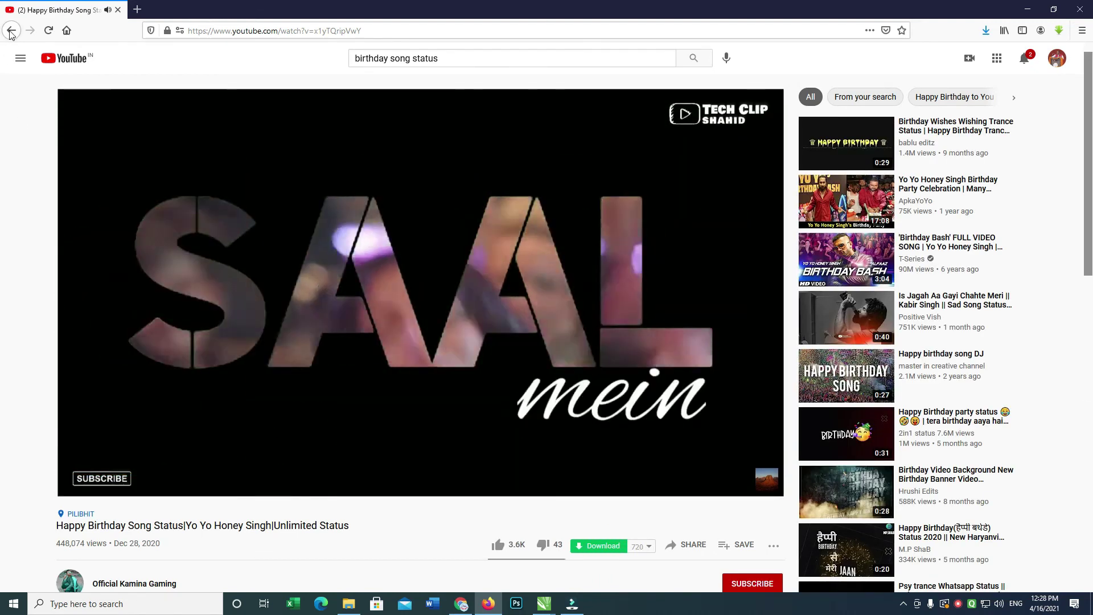
pyautogui.click(12, 31)
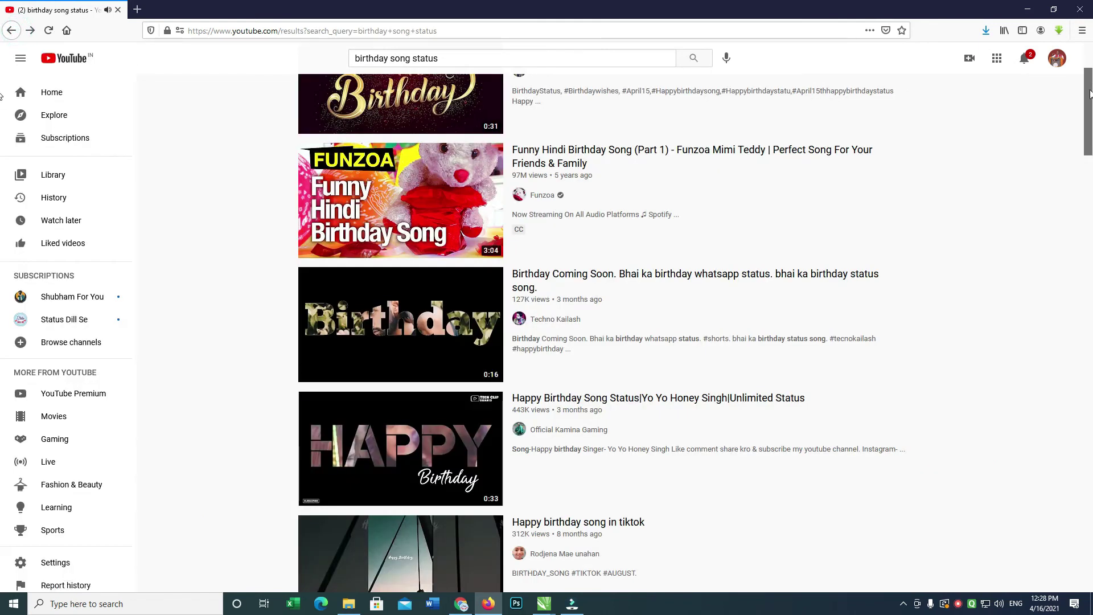
pyautogui.scroll(-9, 718, 243)
pyautogui.click(718, 239)
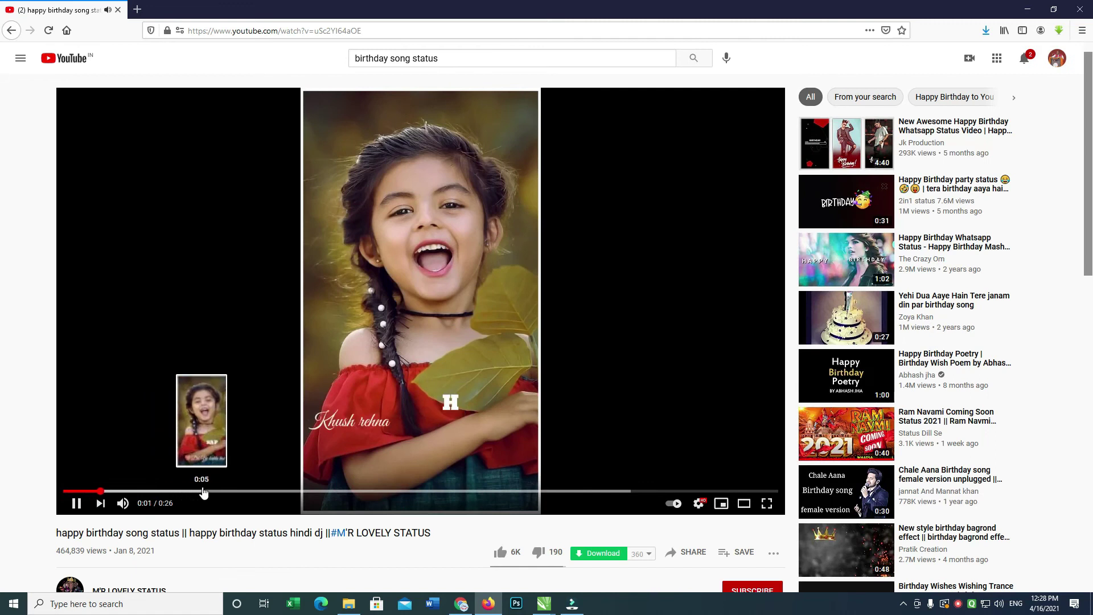
pyautogui.click(257, 491)
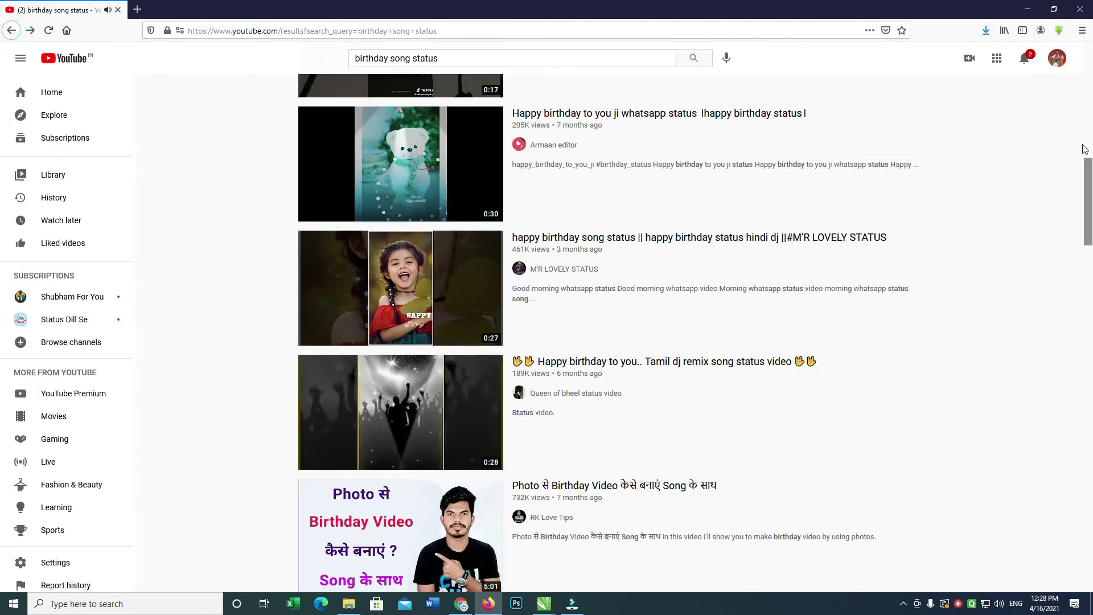
# Open the black-screen birthday status video, pause it at 0:02, and return to Filmora.
pyautogui.moveTo(1085, 190); pyautogui.dragTo(1073, 254)
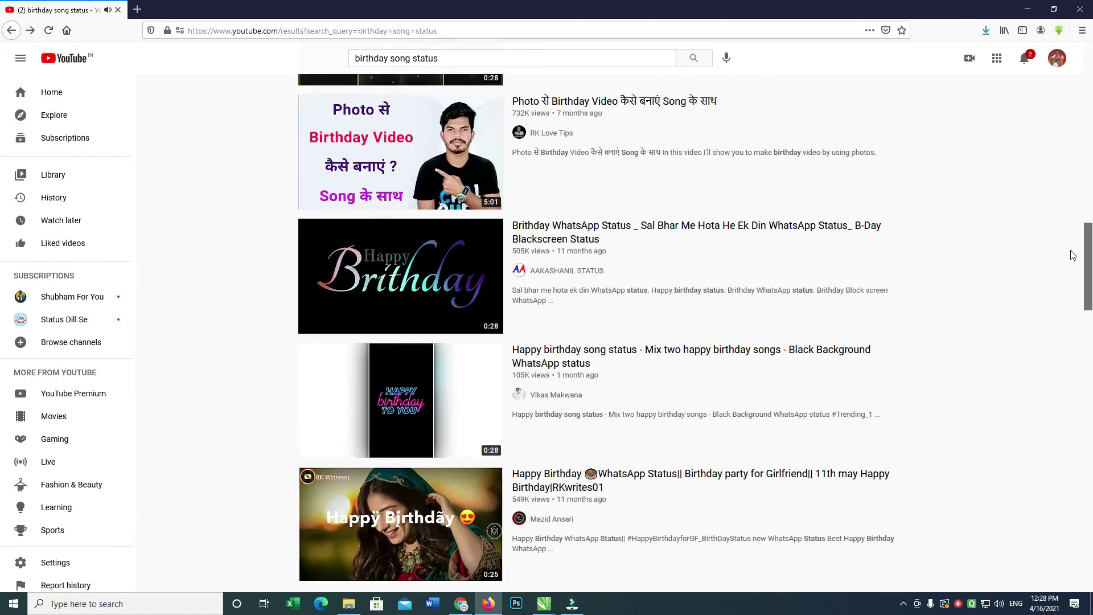
pyautogui.click(668, 233)
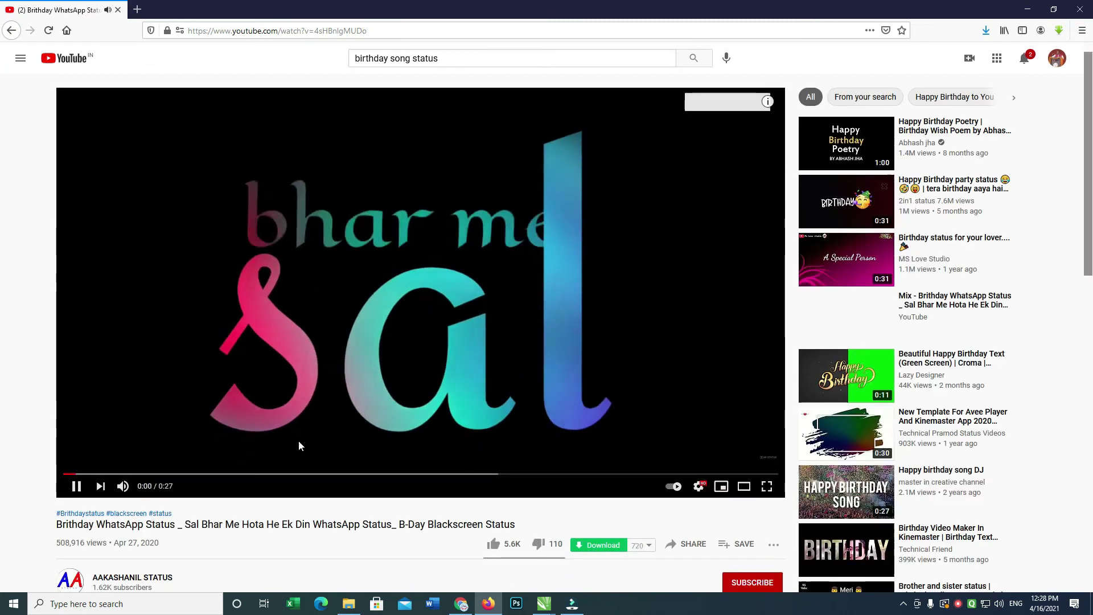
pyautogui.click(76, 485)
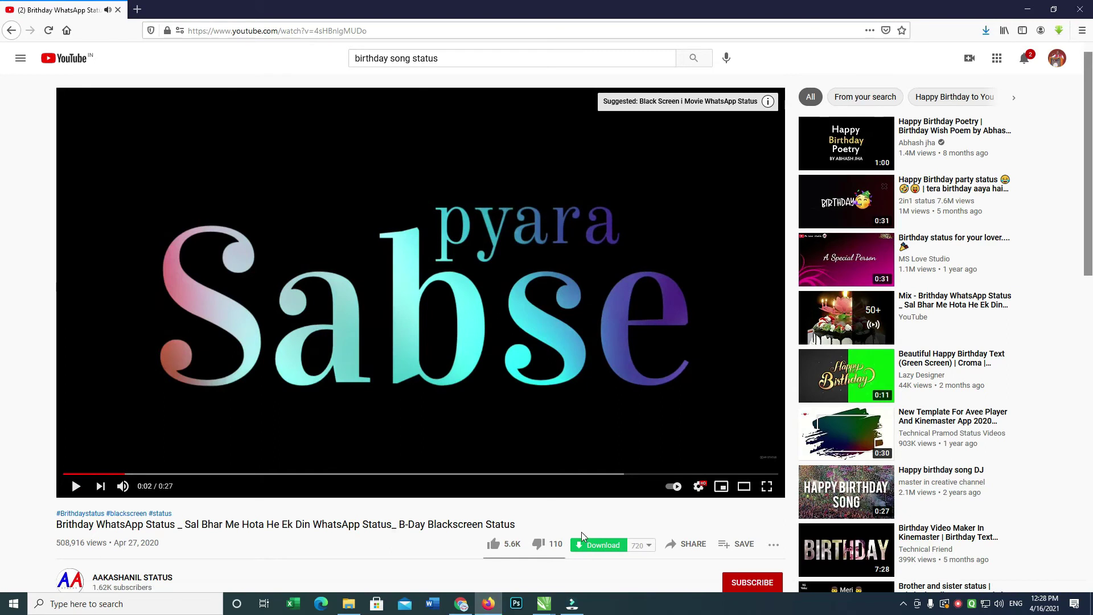
pyautogui.hotkey('alt', 'Tab')
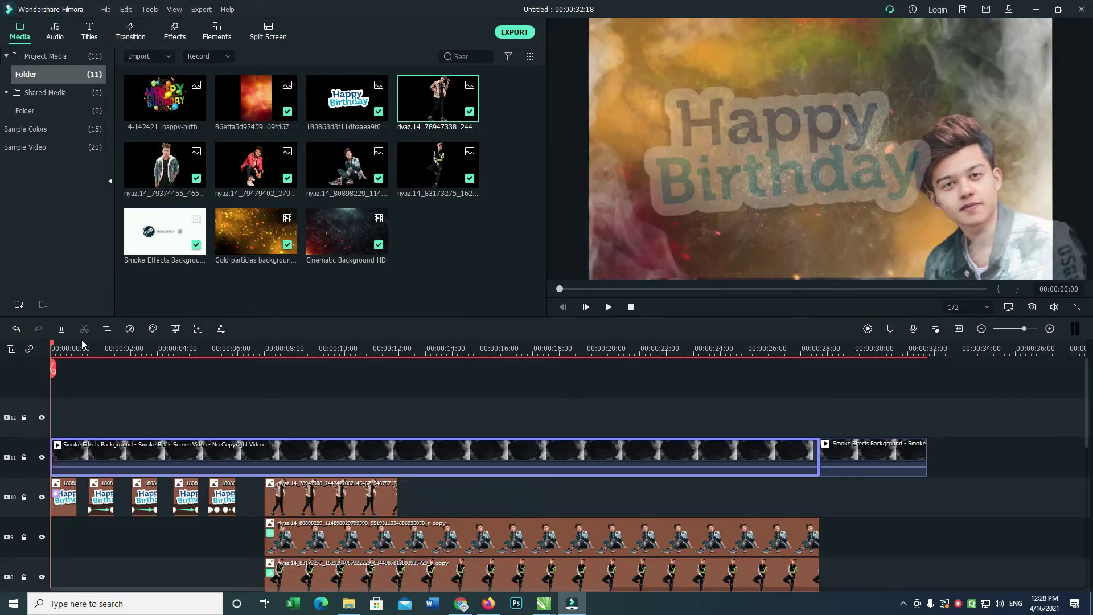
# Place the birthday status video on the top track, track 12.
pyautogui.click(124, 385)
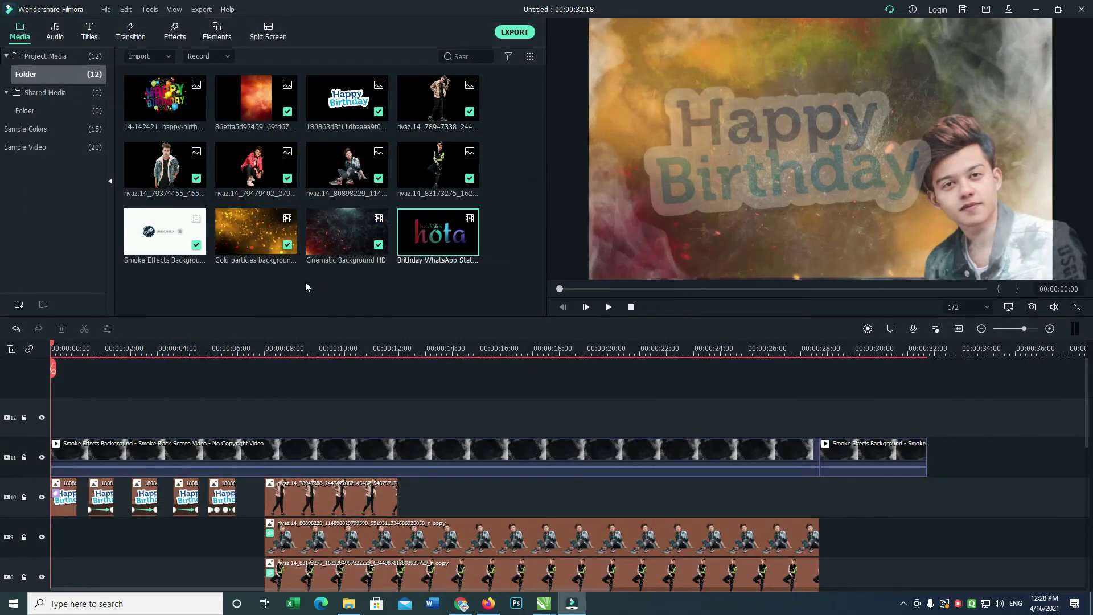
pyautogui.moveTo(437, 232); pyautogui.dragTo(36, 404)
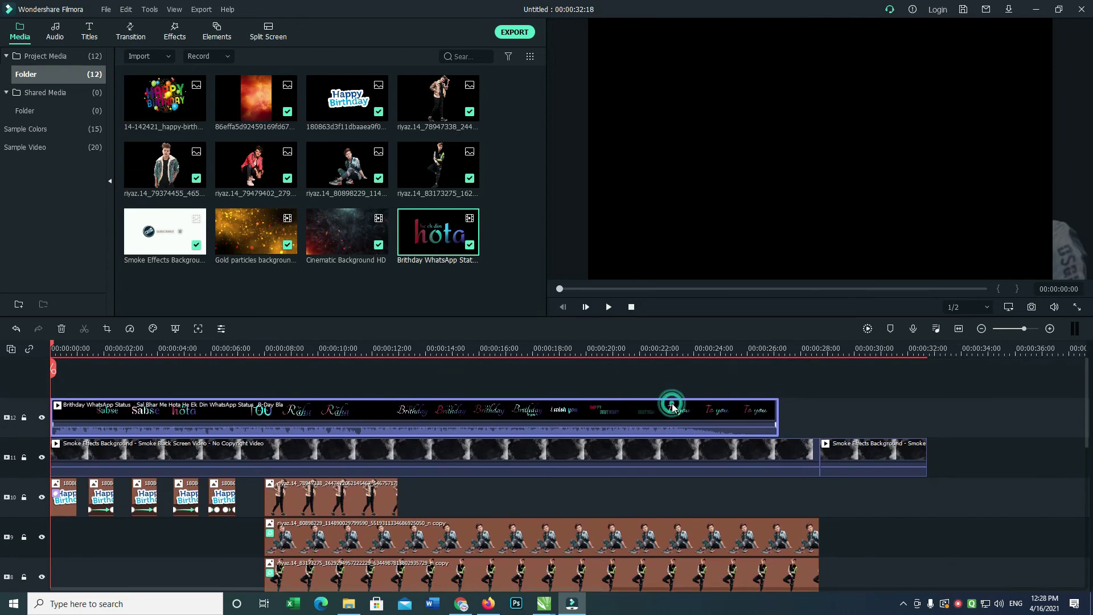
pyautogui.rightClick(672, 406)
pyautogui.click(950, 362)
# Set the lyrics clip to Screen blending and shrink it into the preview's top-left corner.
pyautogui.doubleClick(655, 417)
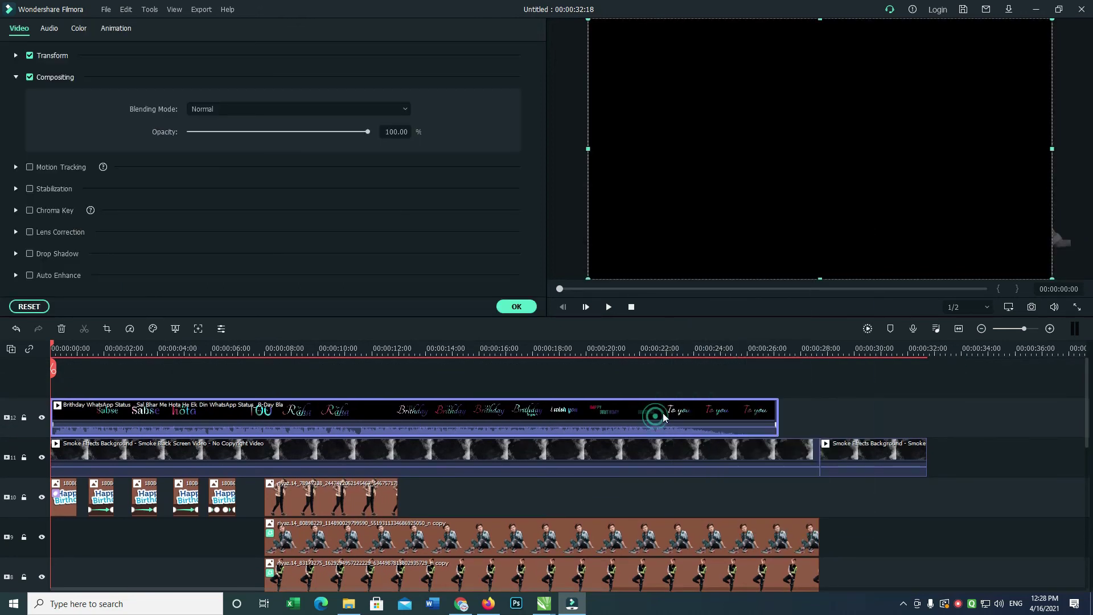
pyautogui.click(260, 113)
pyautogui.click(217, 244)
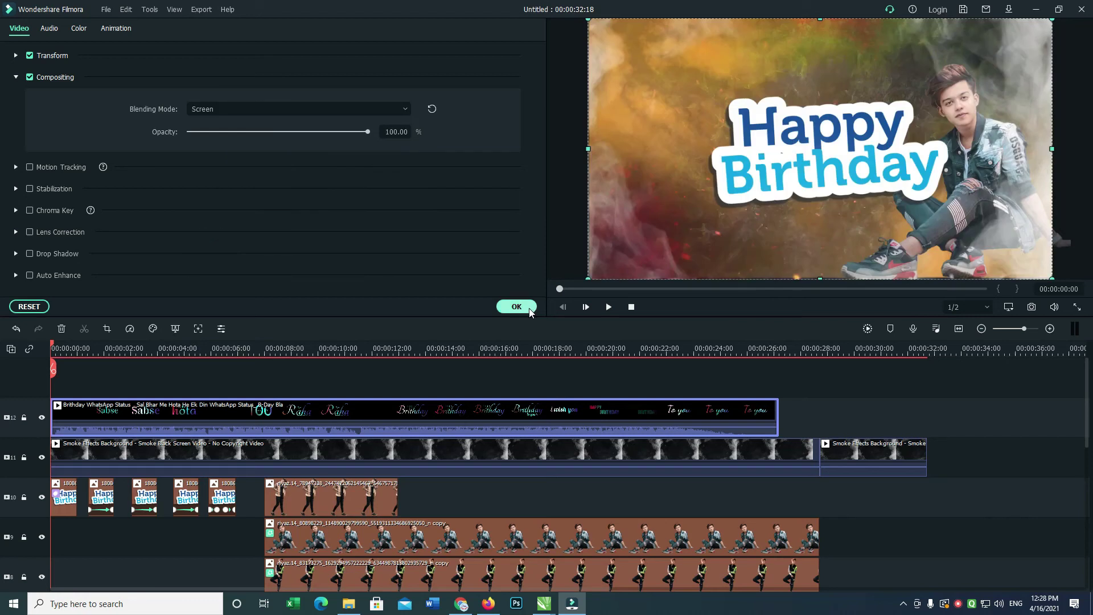
pyautogui.moveTo(1052, 28); pyautogui.dragTo(850, 173)
pyautogui.press('space')
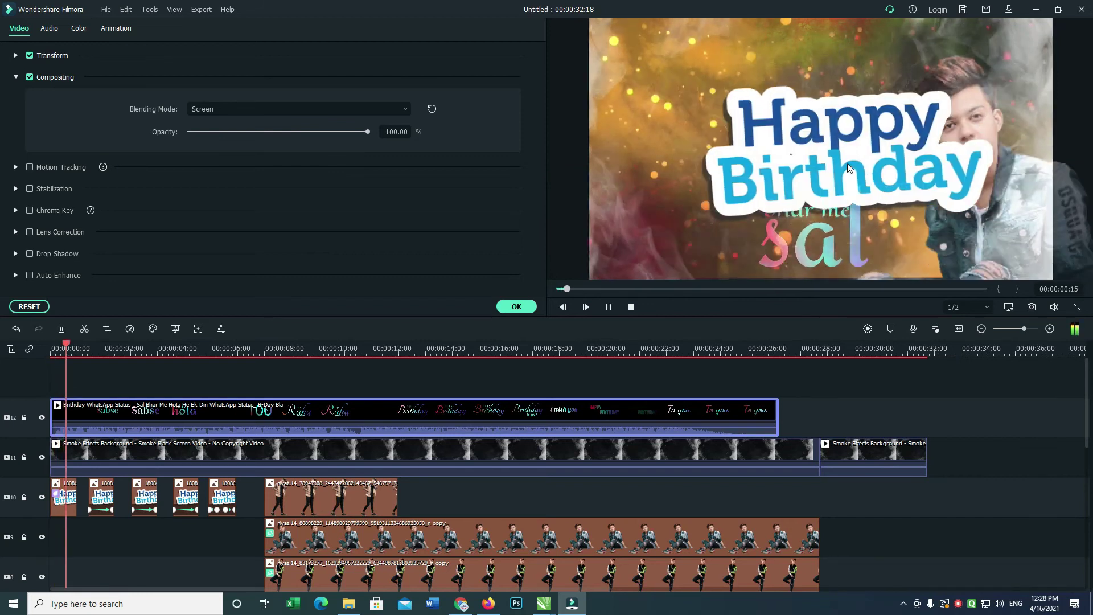
pyautogui.moveTo(914, 171); pyautogui.dragTo(674, 15)
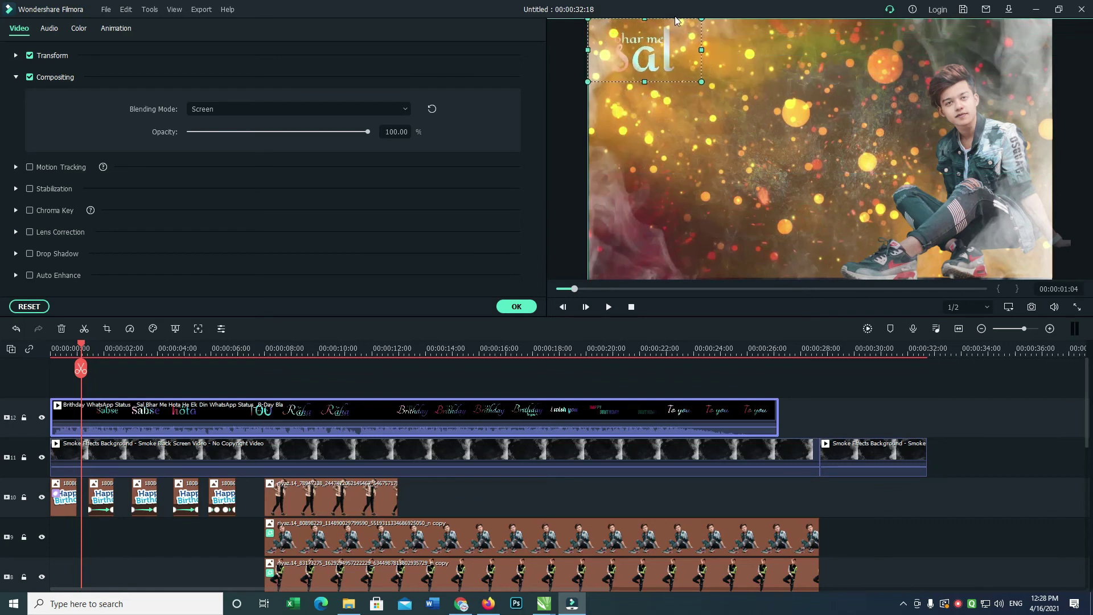
pyautogui.press('space')
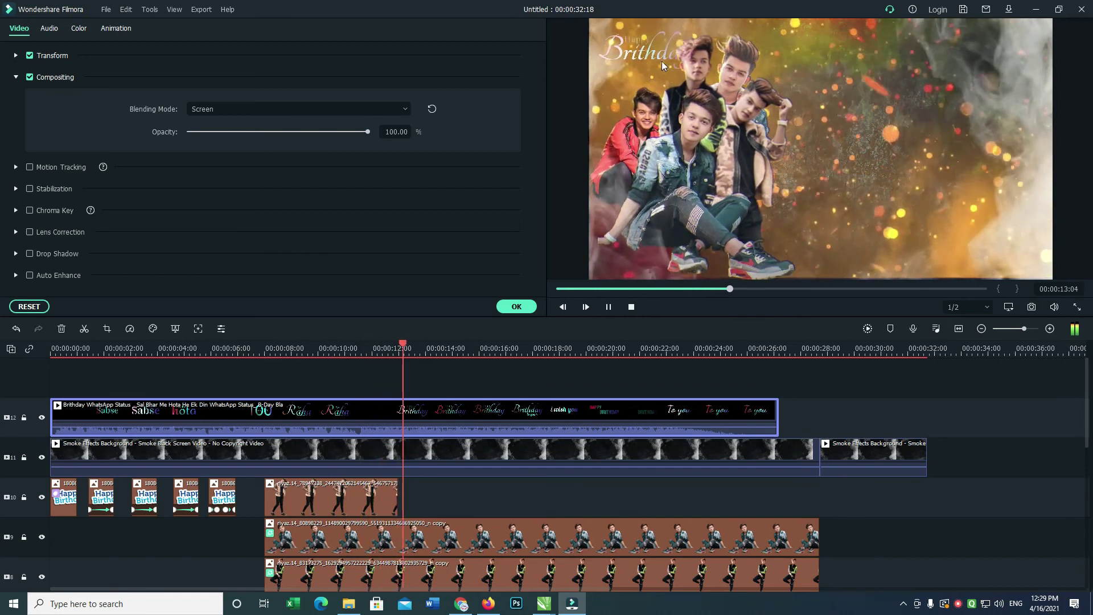
pyautogui.click(516, 307)
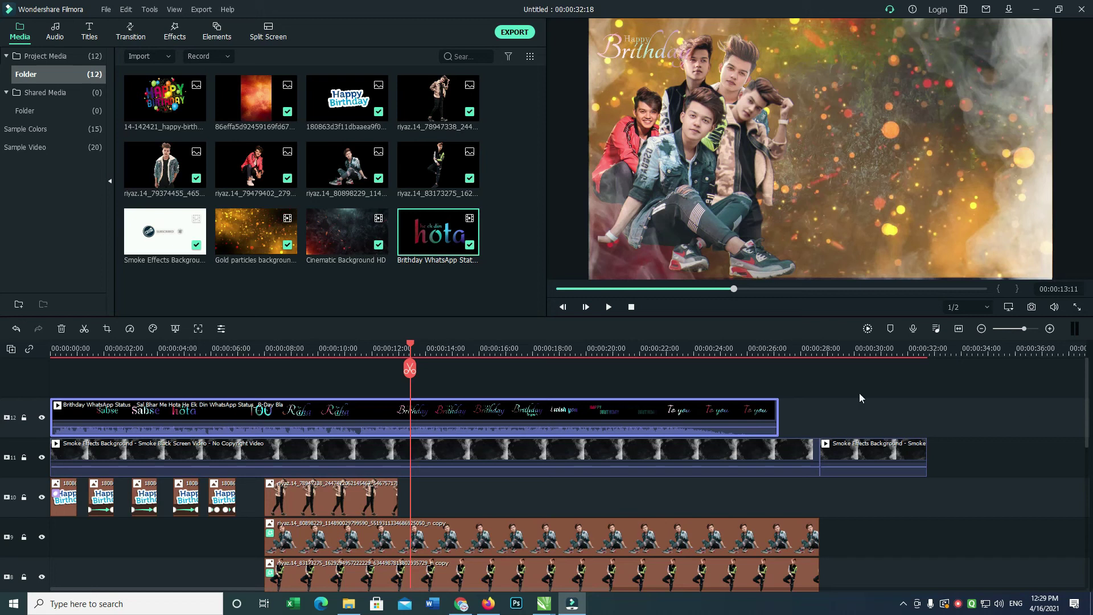
# Add the Happy Birthday sticker at 00:00:08:01 and extend it to 00:00:27:05.
pyautogui.moveTo(411, 346); pyautogui.dragTo(266, 347)
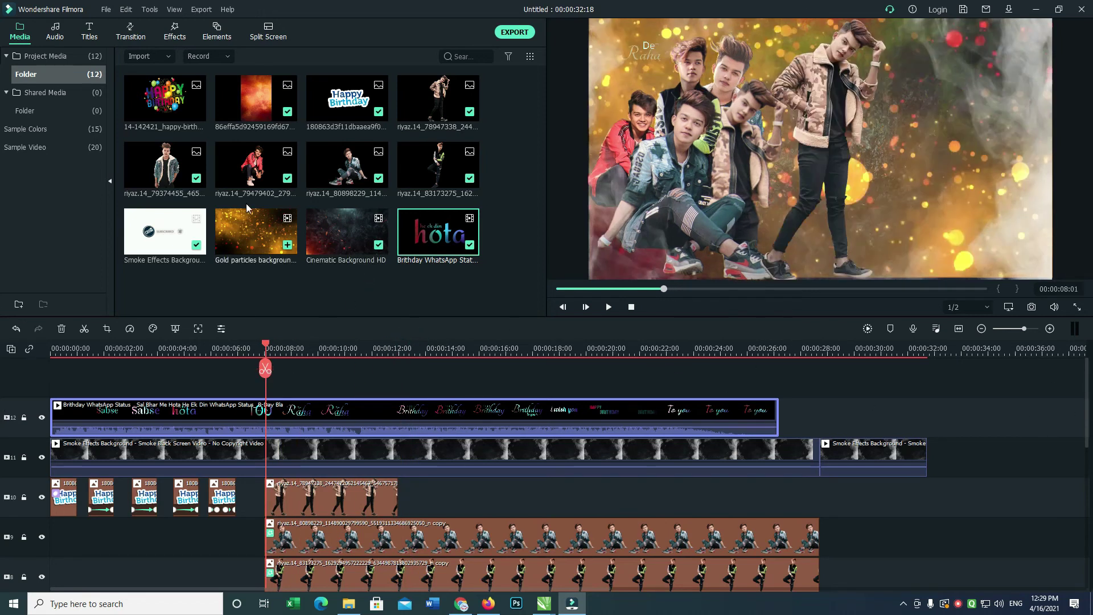
pyautogui.moveTo(164, 98); pyautogui.dragTo(276, 378)
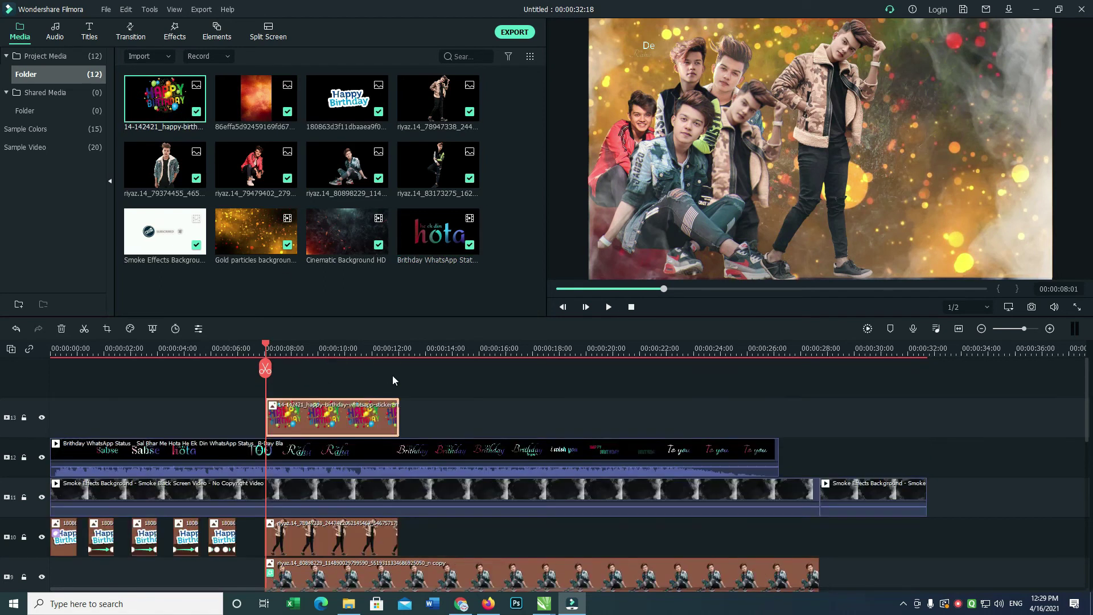
pyautogui.moveTo(398, 415); pyautogui.dragTo(532, 417)
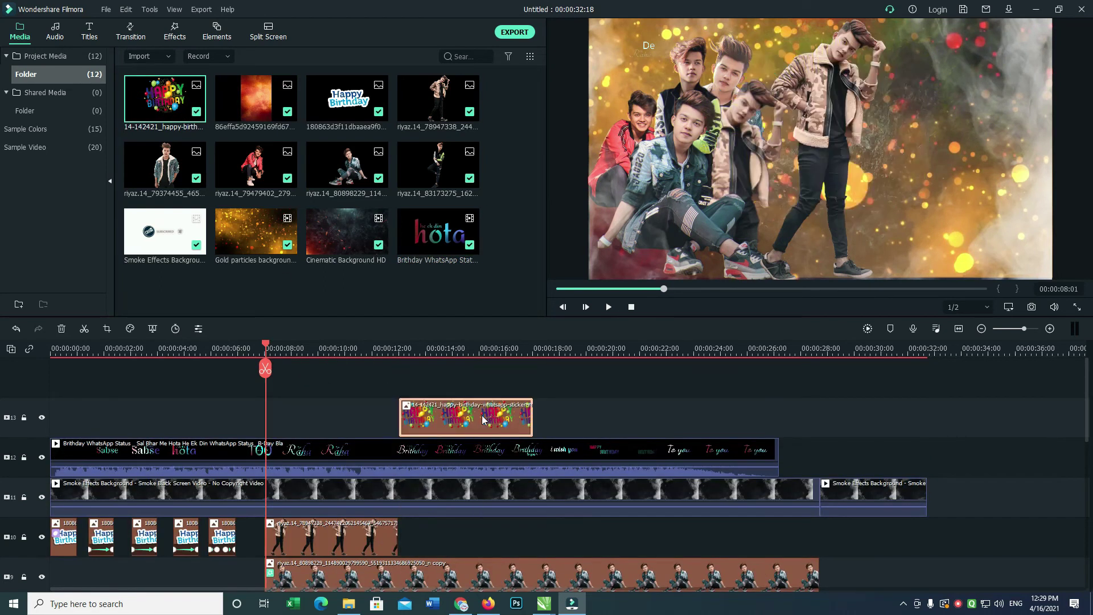
pyautogui.hotkey('ctrl', 'z')
pyautogui.moveTo(398, 408); pyautogui.dragTo(776, 409)
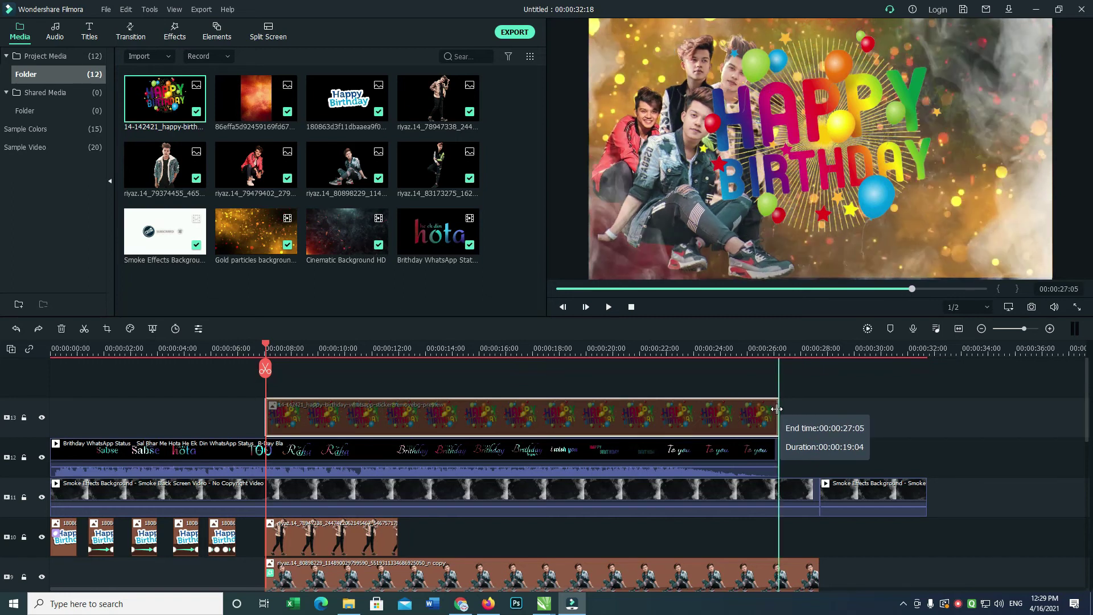
# Scale the sticker down and position it at the right of the preview on the guides.
pyautogui.doubleClick(756, 414)
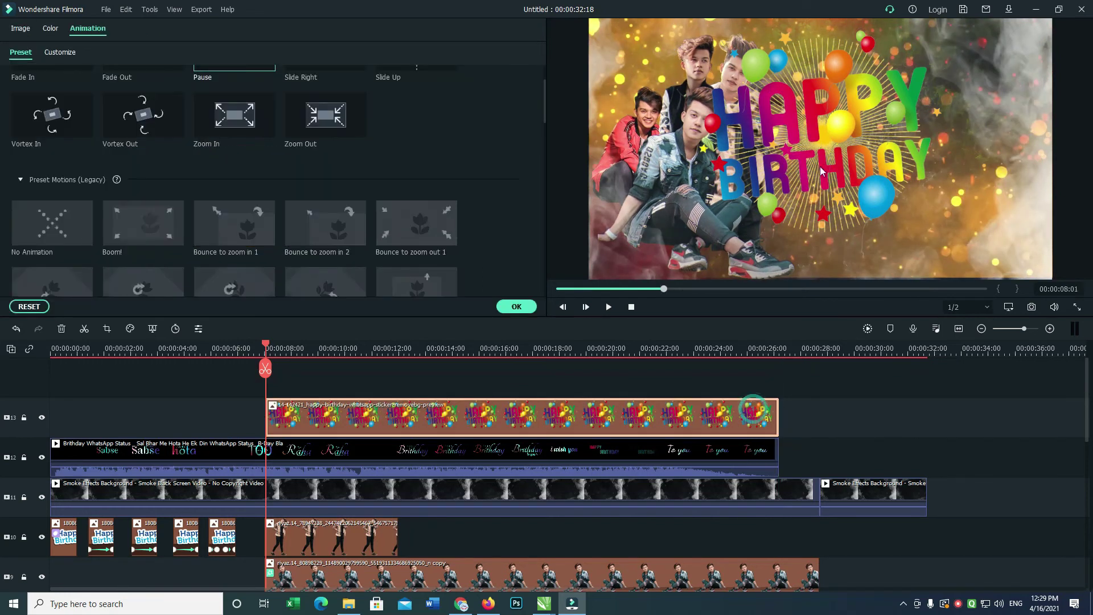
pyautogui.moveTo(936, 135); pyautogui.dragTo(954, 136)
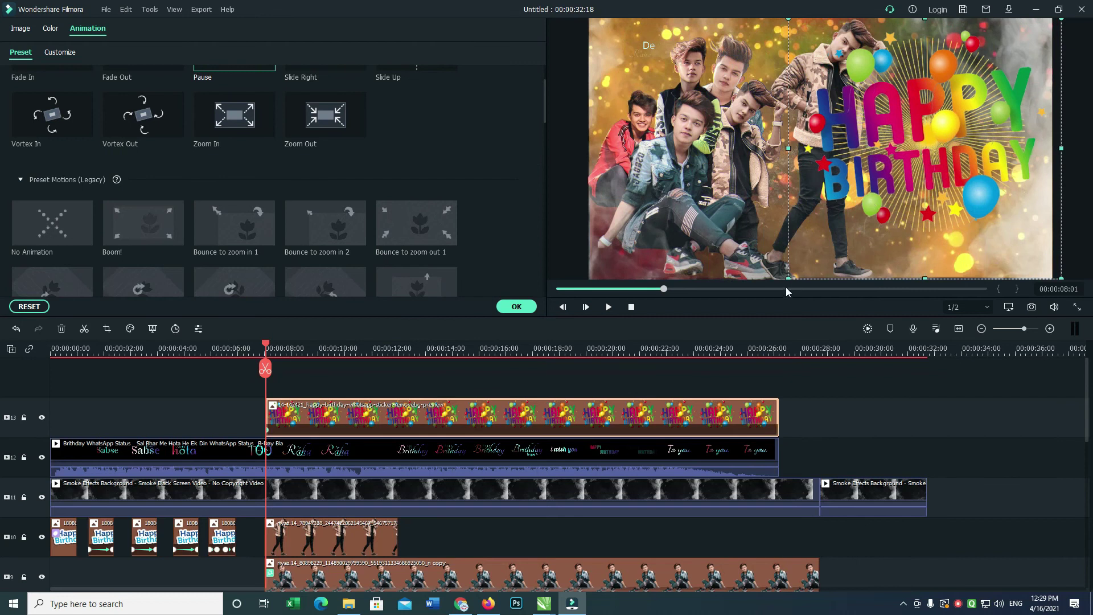
pyautogui.moveTo(846, 244); pyautogui.dragTo(846, 253)
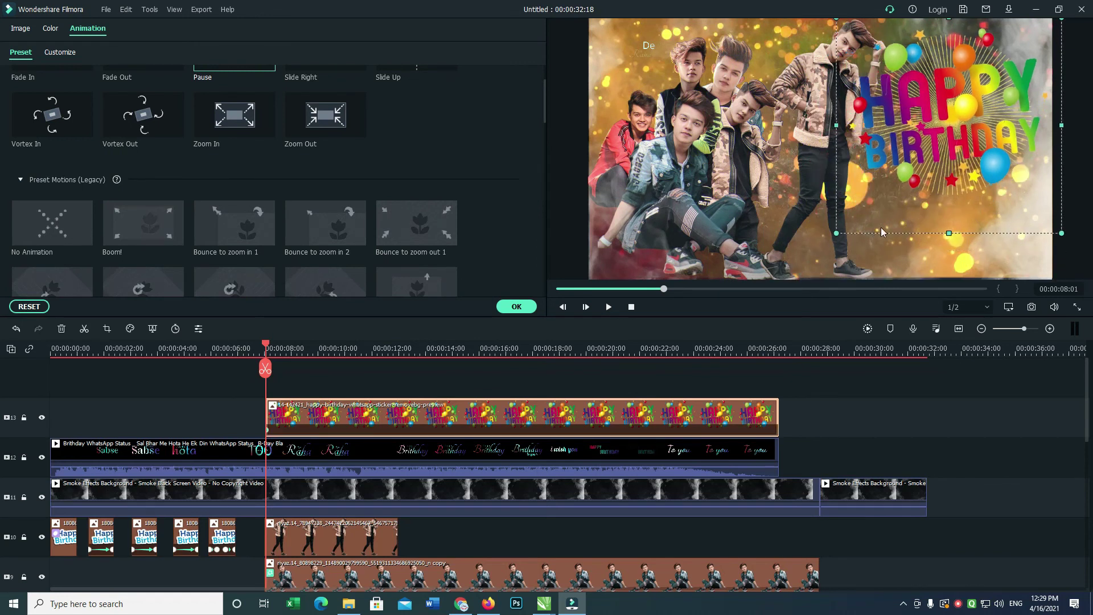
pyautogui.moveTo(910, 162); pyautogui.dragTo(911, 167)
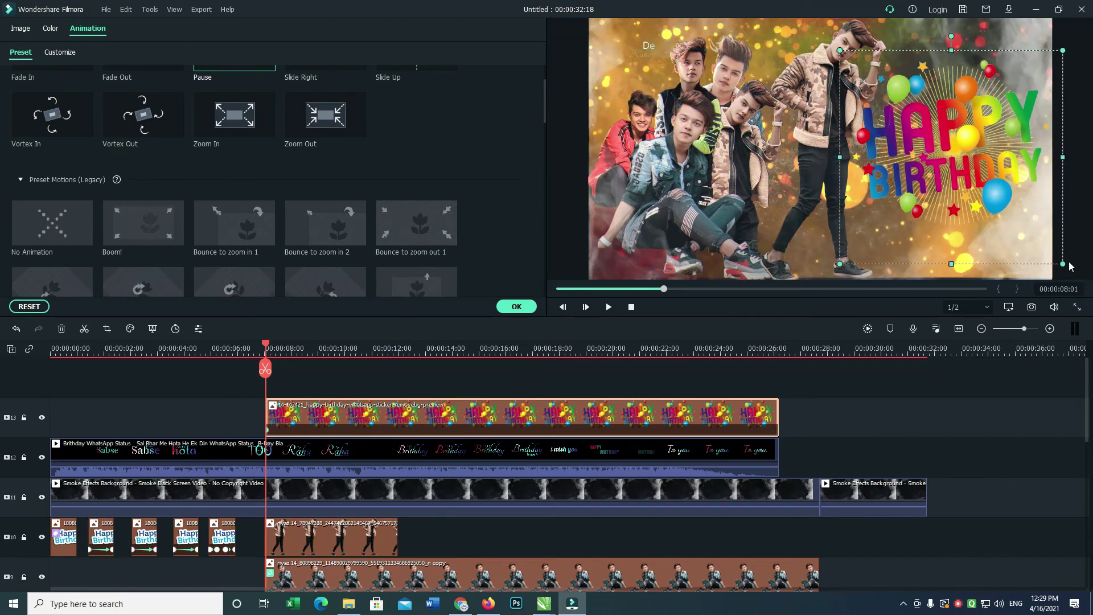
pyautogui.moveTo(1053, 256); pyautogui.dragTo(1046, 251)
pyautogui.moveTo(1002, 173); pyautogui.dragTo(1007, 180)
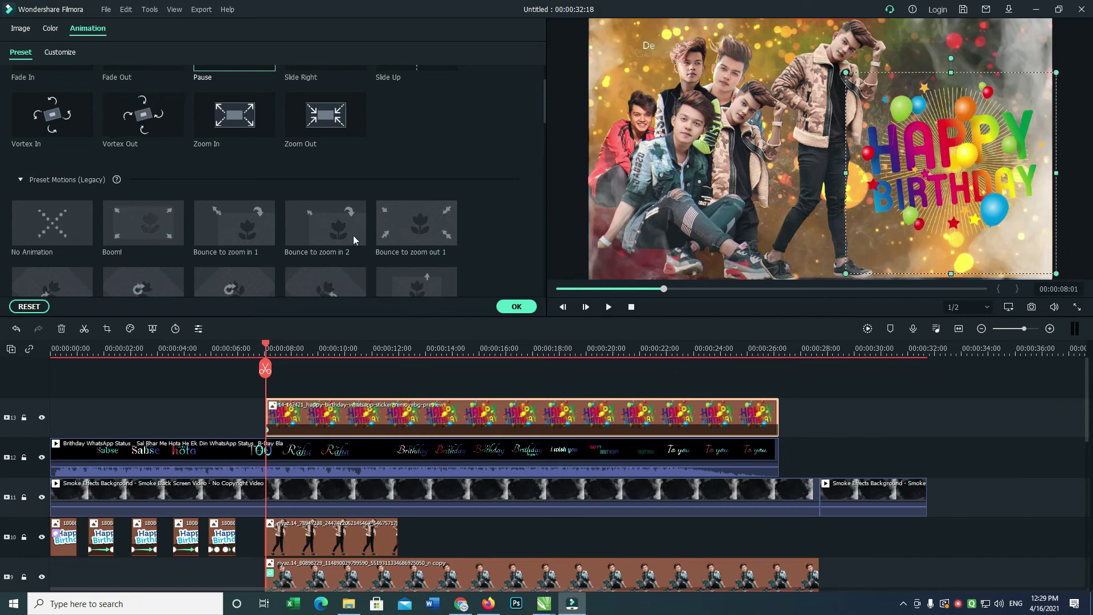
pyautogui.click(516, 307)
# Apply the Mild effect to the sticker clip and preview the result.
pyautogui.click(177, 32)
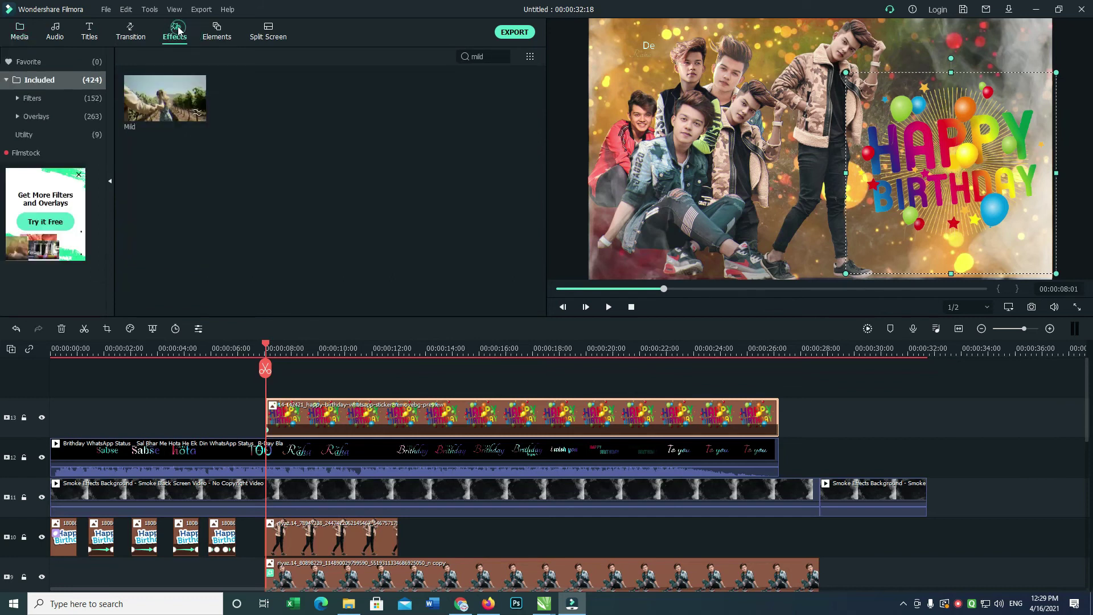
pyautogui.moveTo(170, 99); pyautogui.dragTo(466, 403)
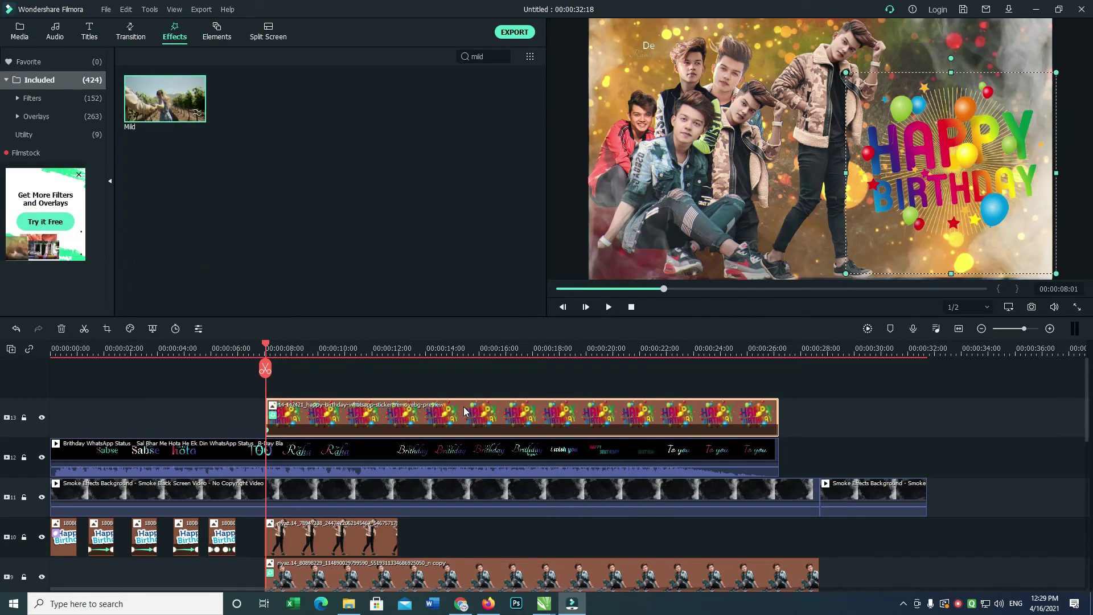
pyautogui.press('space')
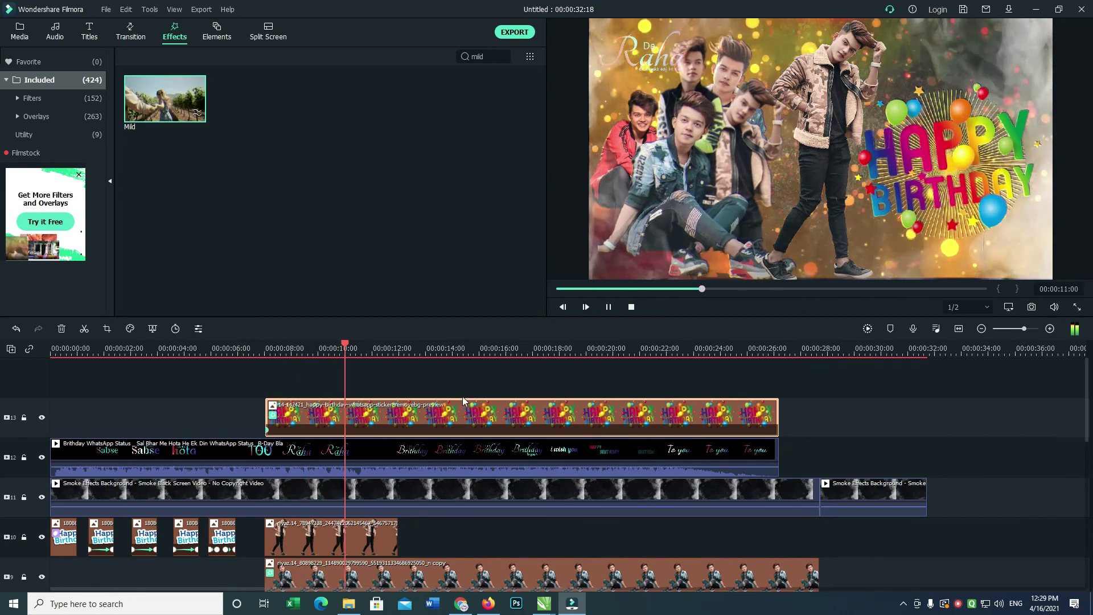
pyautogui.click(391, 350)
pyautogui.press('Home')
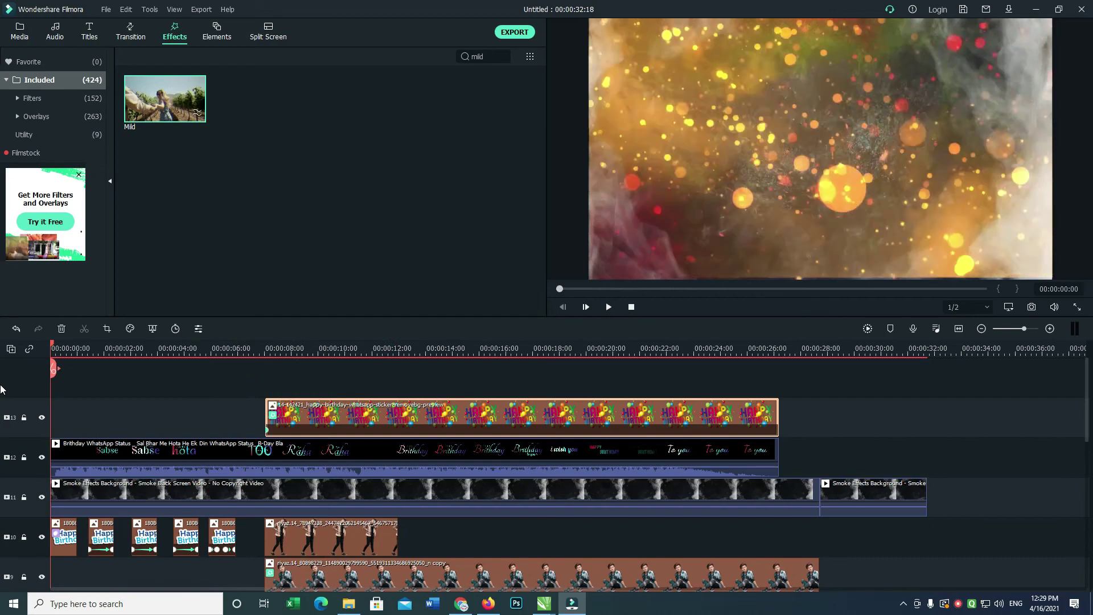
# Switch to the blank Untitled-1 page in CorelDRAW X7.
pyautogui.hotkey('alt', 'Tab')
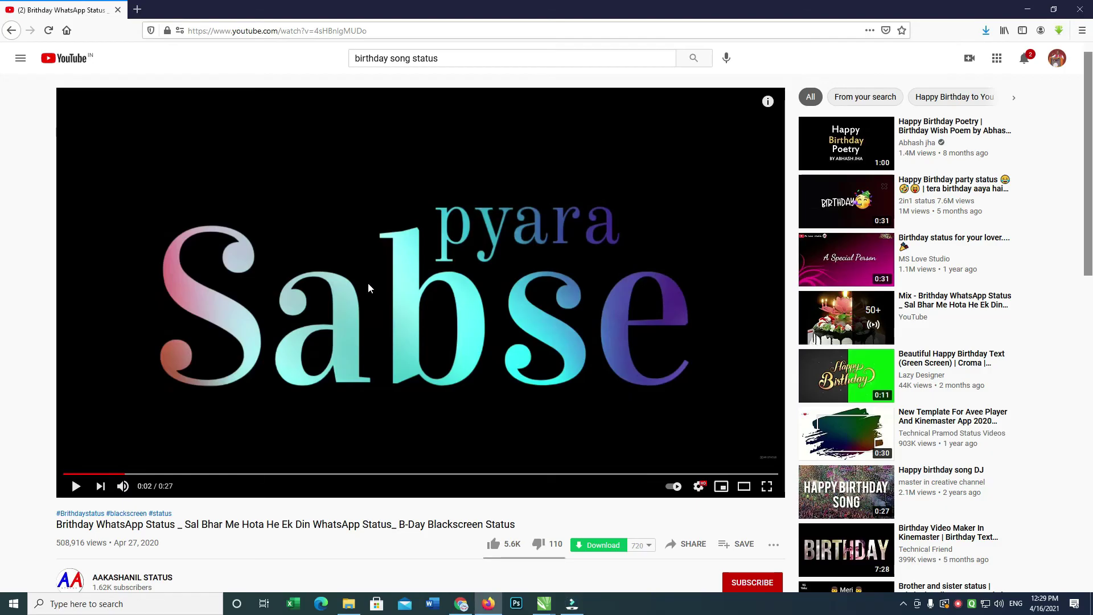
pyautogui.press('alt')
pyautogui.press('alt')
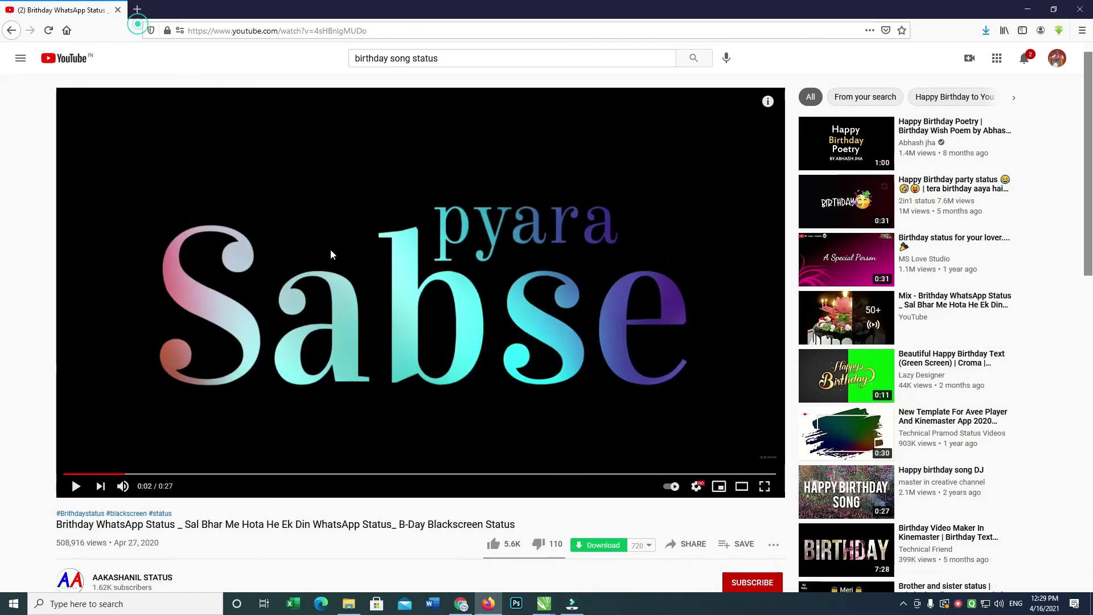
pyautogui.moveTo(539, 609)
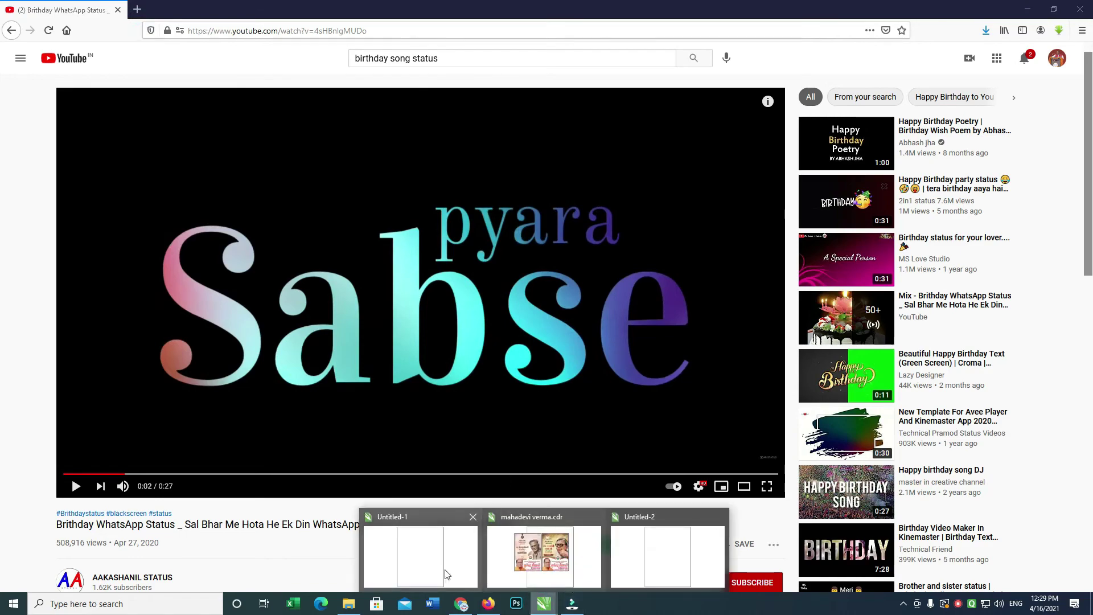
pyautogui.click(438, 568)
pyautogui.click(9, 231)
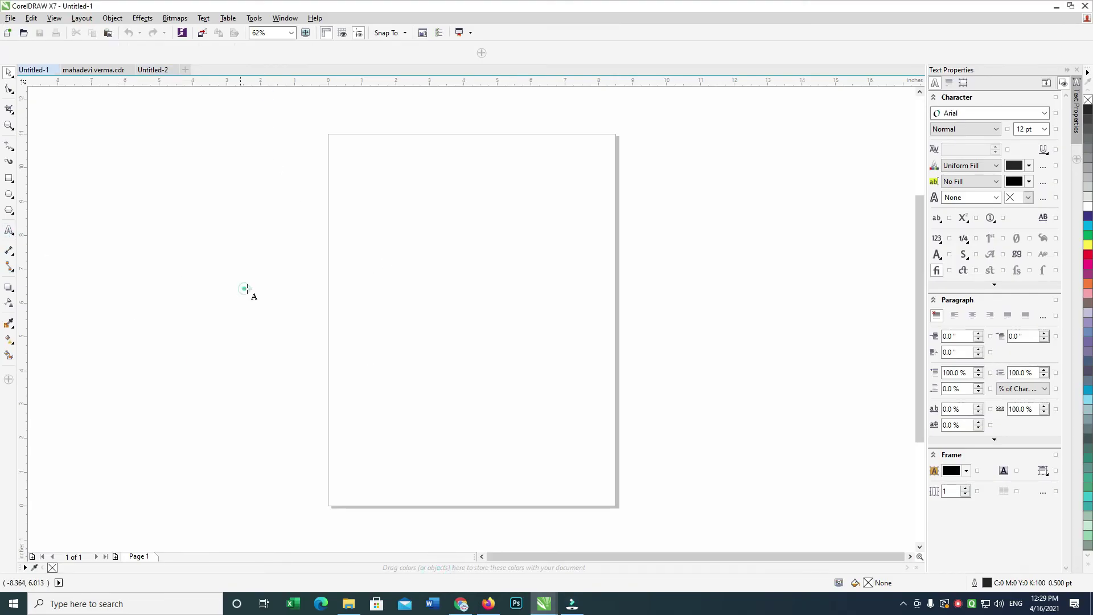
# Place the RIYAZ text in Broadway and enlarge it onto the page.
pyautogui.click(244, 287)
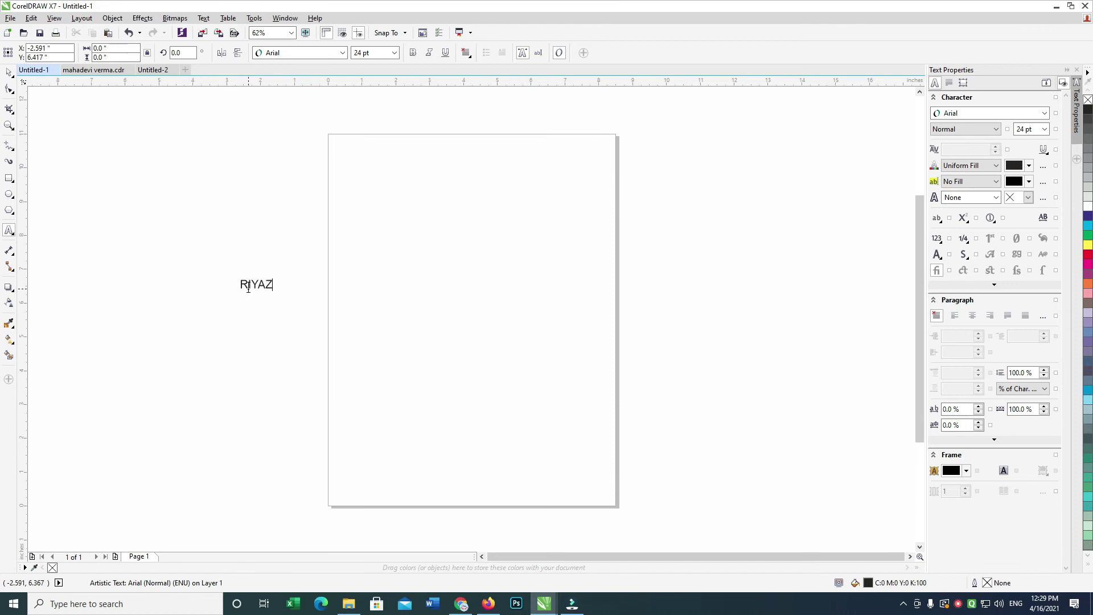
pyautogui.click(336, 52)
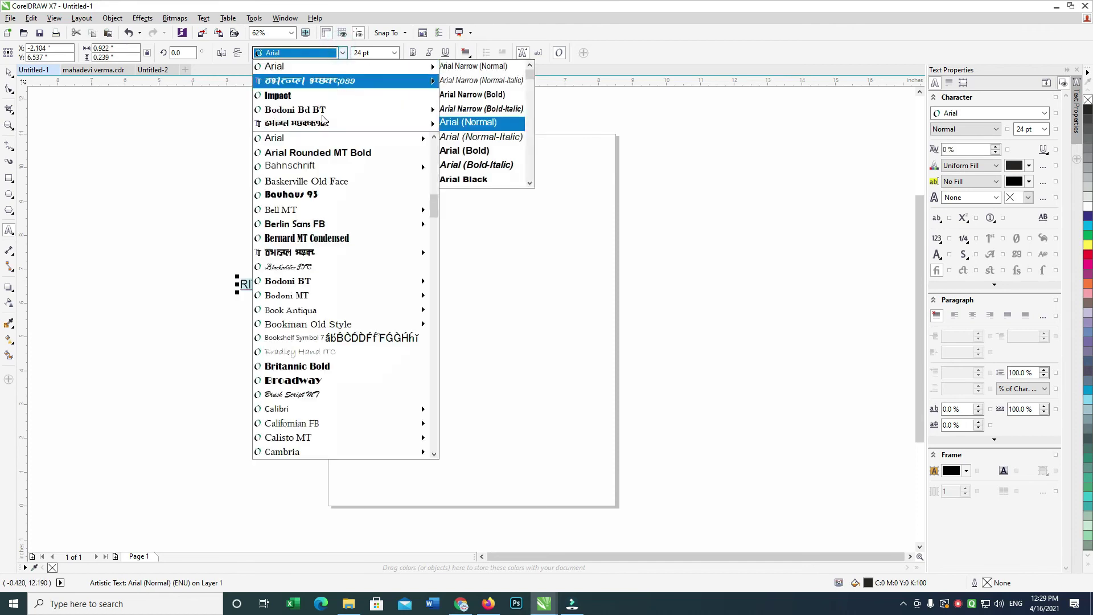
pyautogui.click(316, 379)
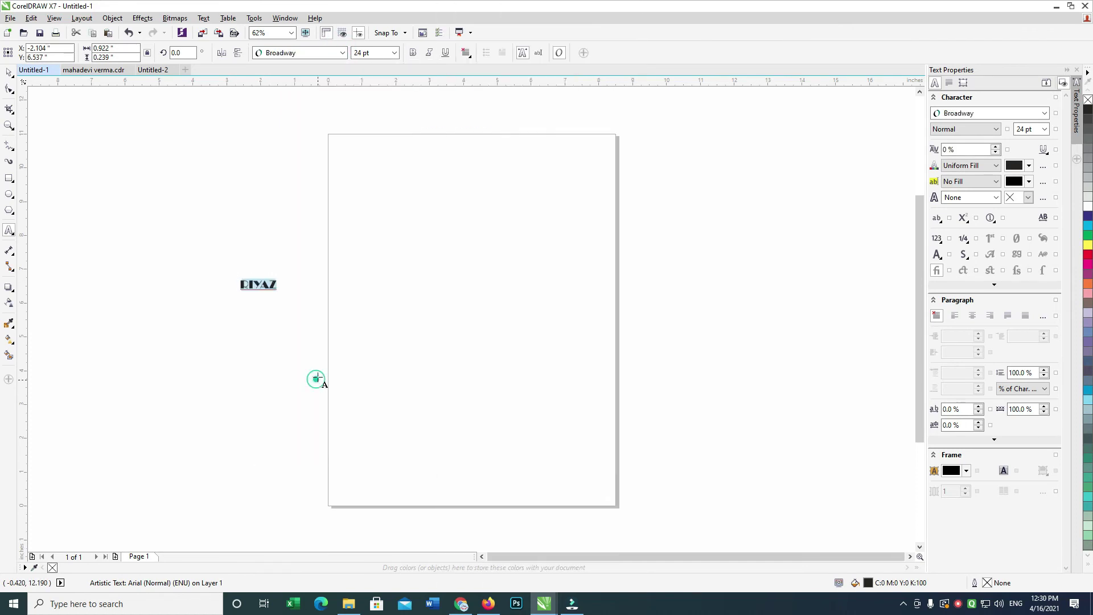
pyautogui.click(9, 73)
pyautogui.moveTo(286, 296); pyautogui.dragTo(438, 392)
pyautogui.moveTo(130, 298); pyautogui.dragTo(324, 298)
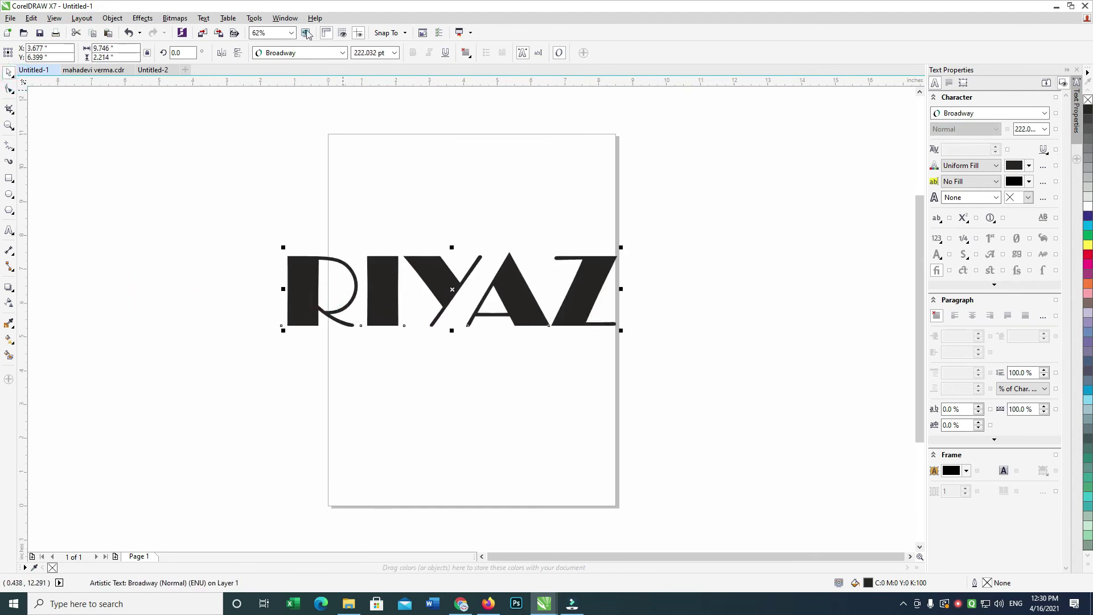
# Change RIYAZ to Bernard MT Condensed, scale it to about 250 pt, and fill it red.
pyautogui.click(342, 53)
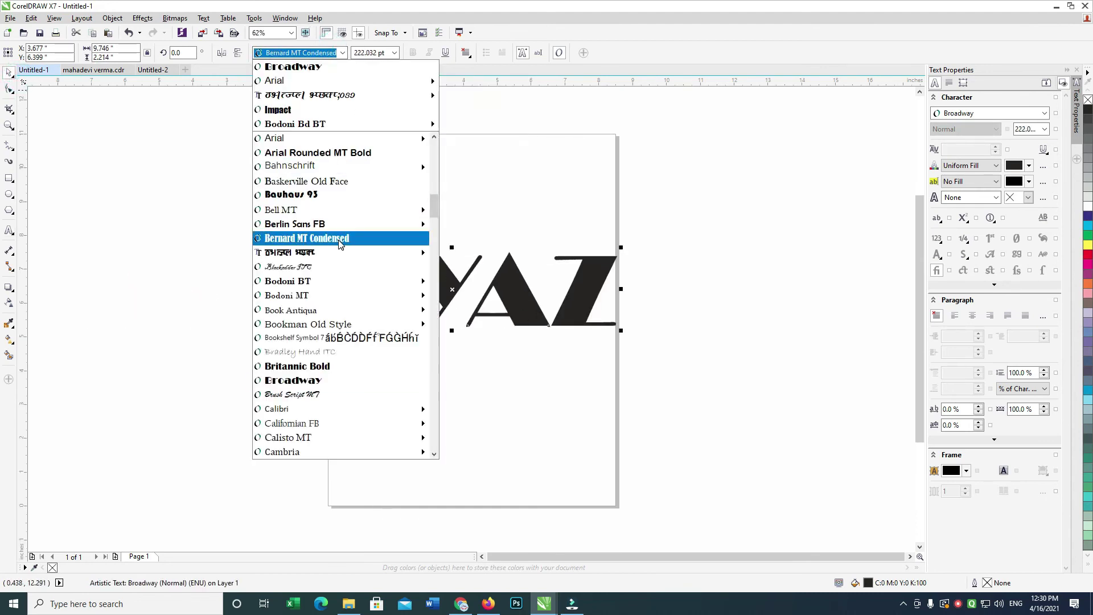
pyautogui.click(340, 238)
pyautogui.moveTo(506, 283); pyautogui.dragTo(547, 283)
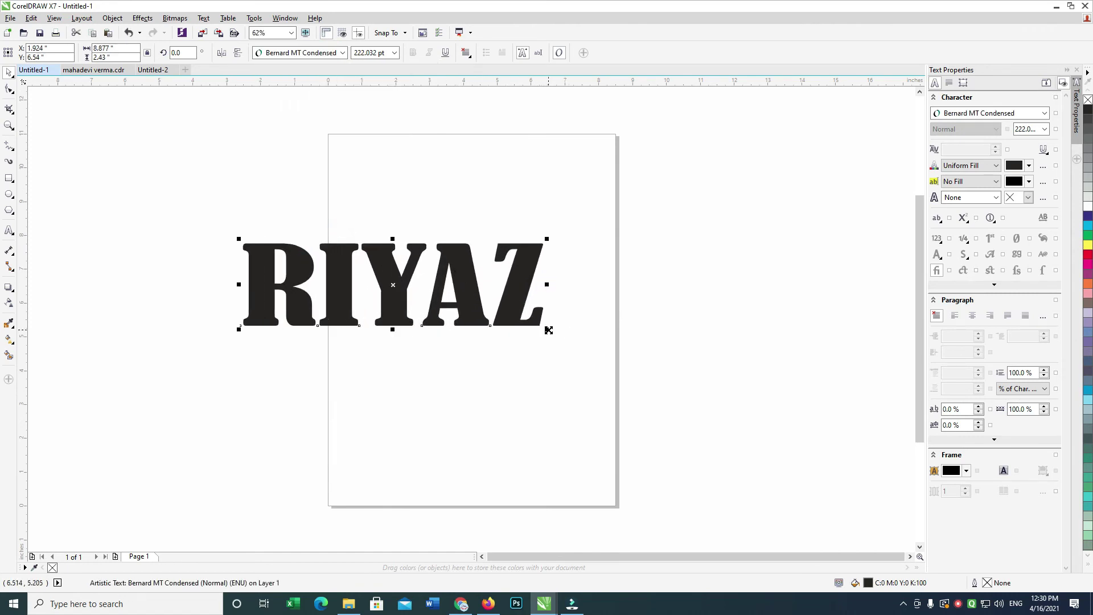
pyautogui.moveTo(548, 330); pyautogui.dragTo(566, 334)
pyautogui.click(1087, 253)
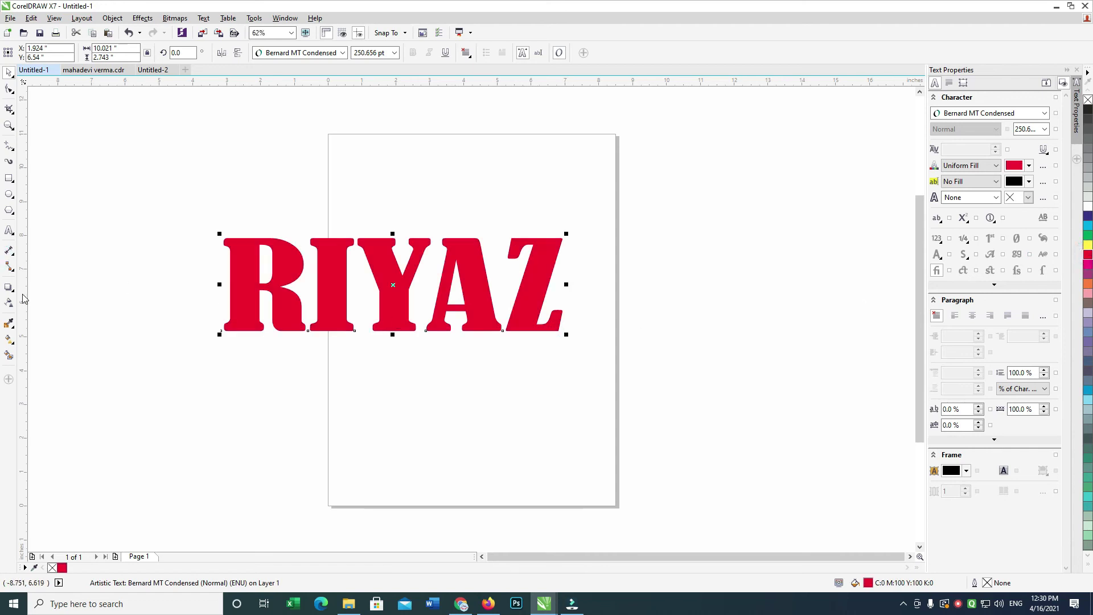
pyautogui.click(13, 291)
pyautogui.click(61, 346)
# Give RIYAZ a shallow 3D extrusion using a different extrusion type.
pyautogui.moveTo(392, 285); pyautogui.dragTo(438, 338)
pyautogui.click(192, 54)
pyautogui.click(204, 89)
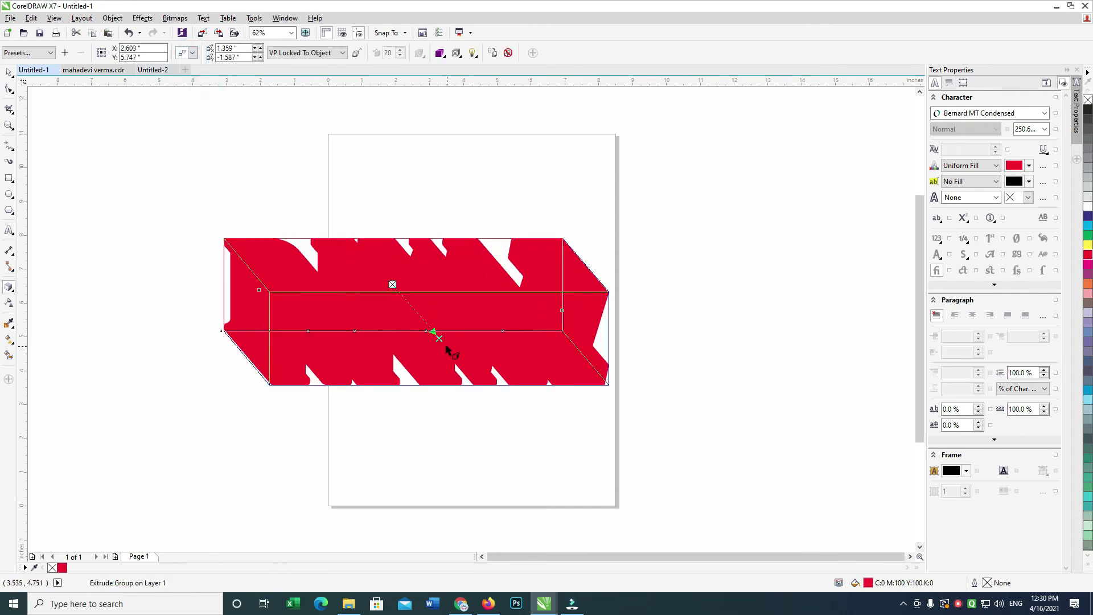
pyautogui.moveTo(439, 338); pyautogui.dragTo(405, 299)
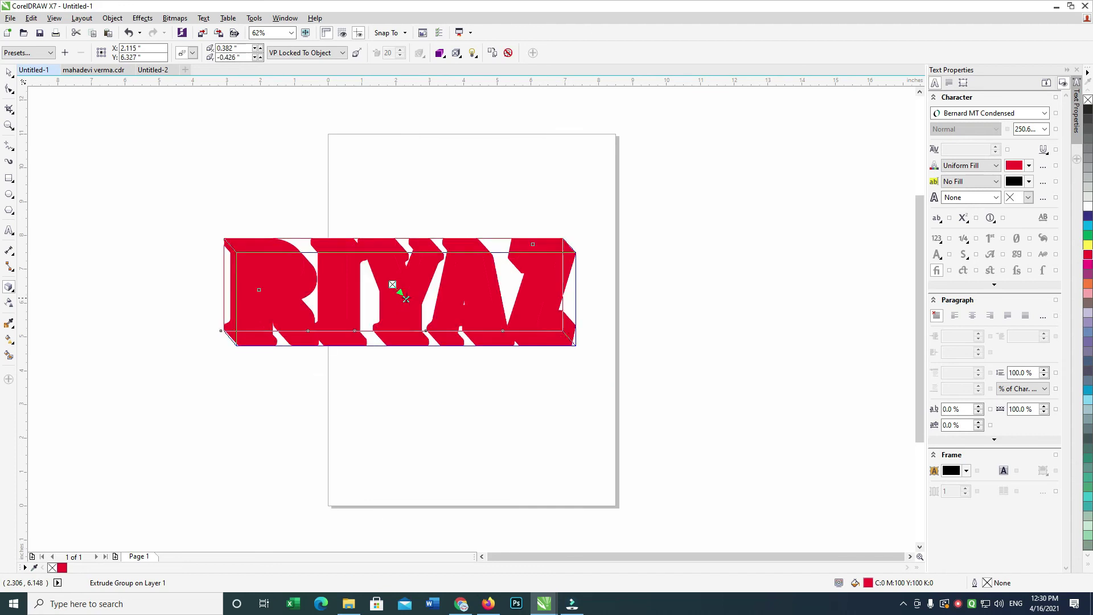
pyautogui.press('space')
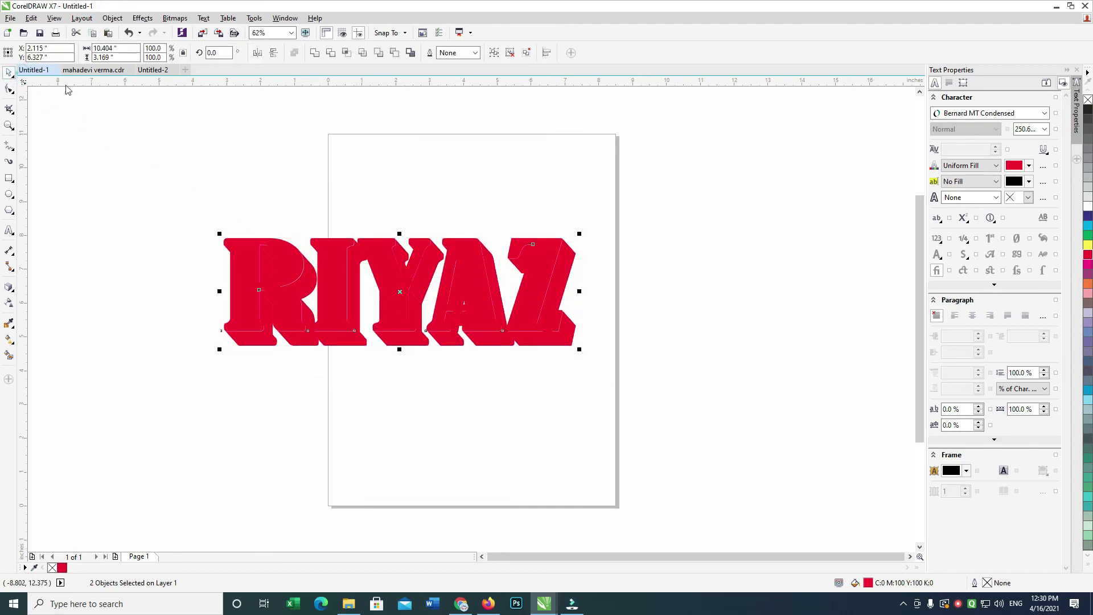
# Fill the extrusion with a near-vertical cyan-to-blue gradient.
pyautogui.click(645, 172)
pyautogui.click(566, 340)
pyautogui.click(1088, 226)
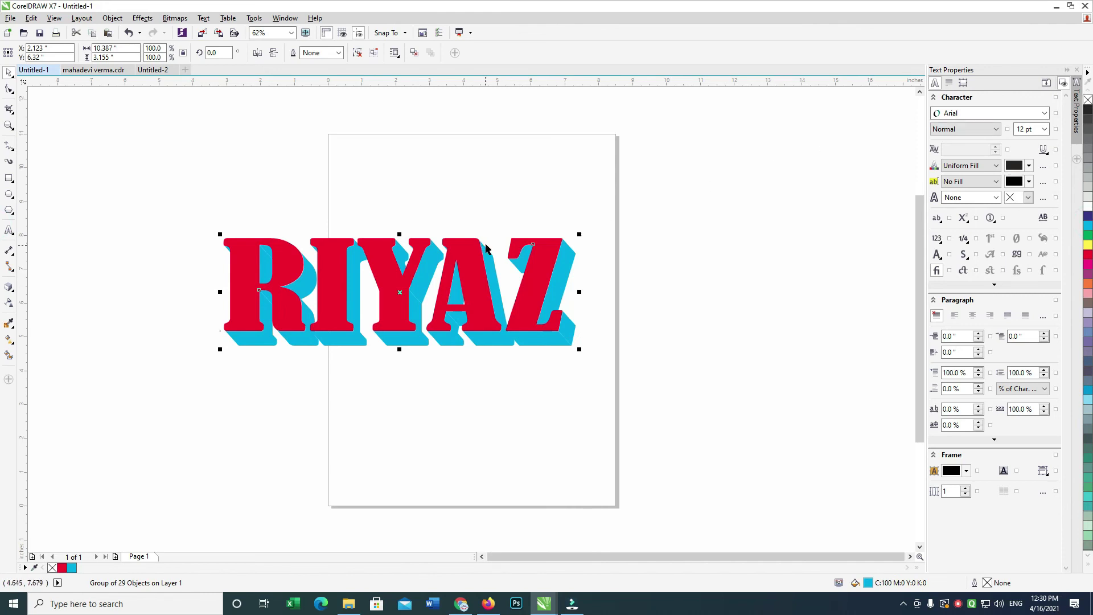
pyautogui.press('F11')
pyautogui.moveTo(674, 269); pyautogui.dragTo(701, 265)
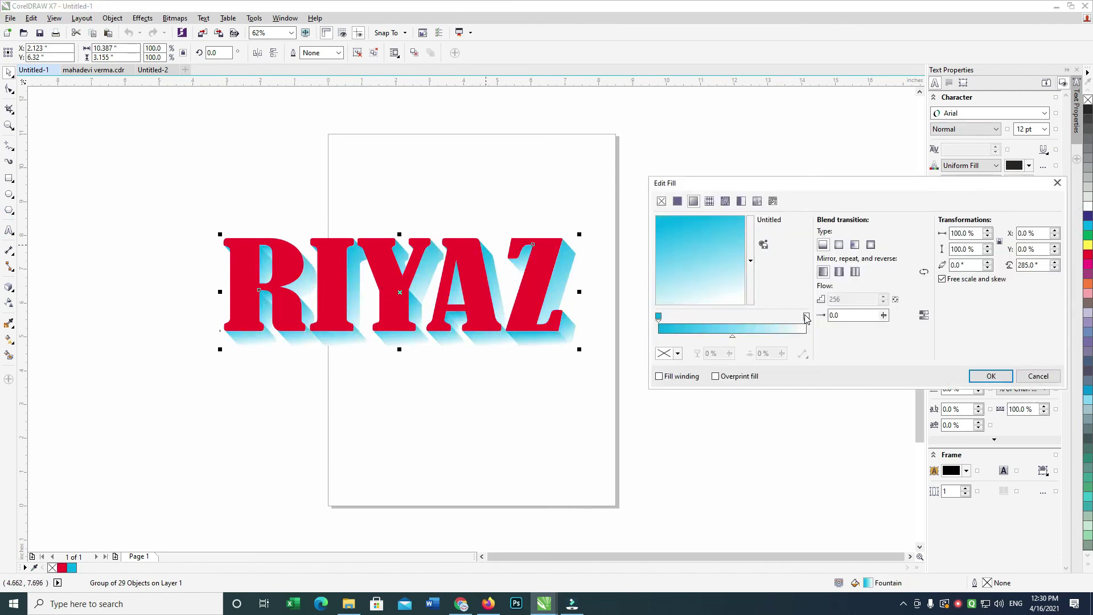
pyautogui.click(678, 353)
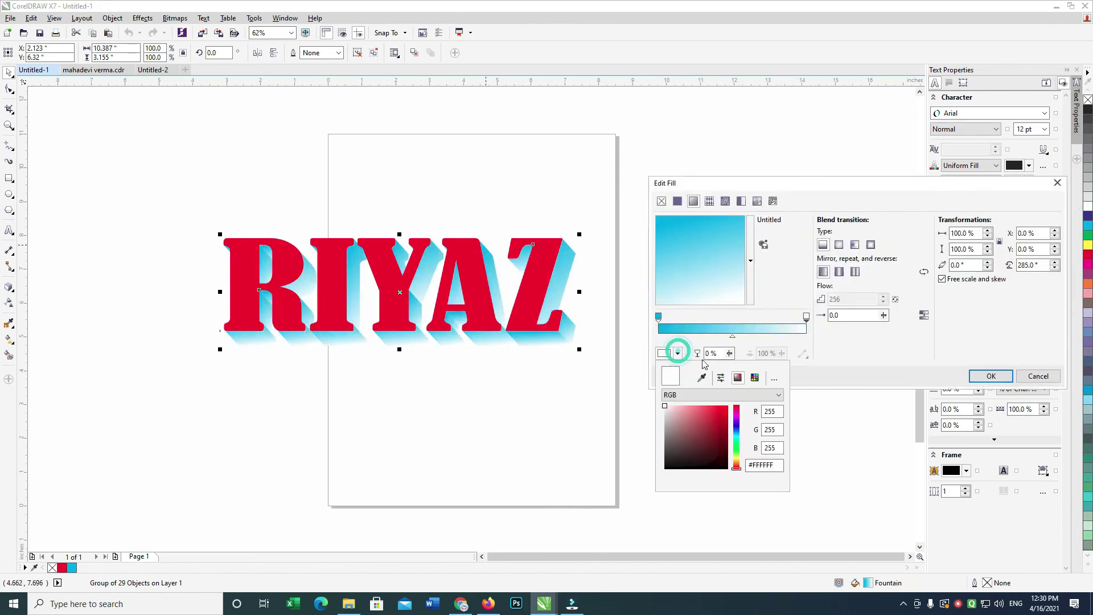
pyautogui.click(737, 431)
pyautogui.click(1000, 377)
pyautogui.click(1000, 377)
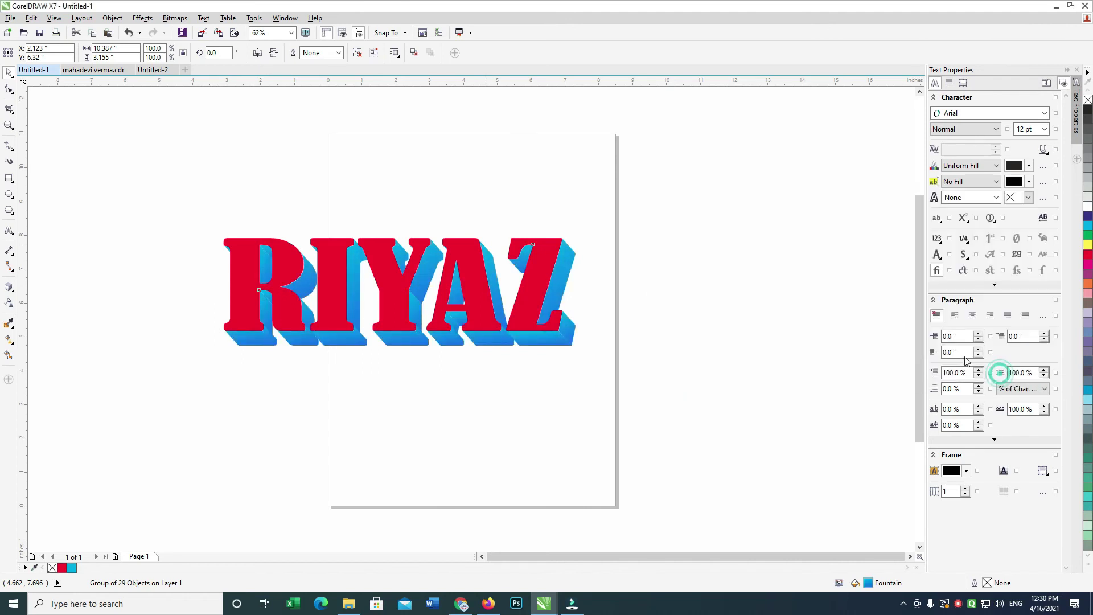
# Give the red letters an 8 pt white outline and group them with the extrusion.
pyautogui.click(327, 245)
pyautogui.press('F12')
pyautogui.press('Return')
pyautogui.press('F12')
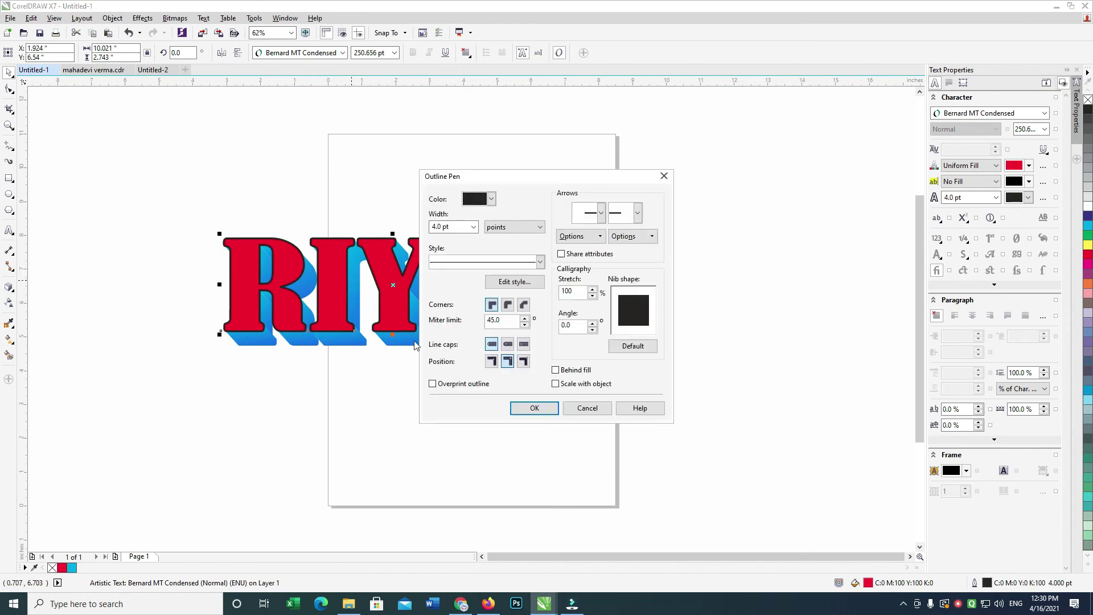
pyautogui.click(543, 409)
pyautogui.rightClick(1087, 204)
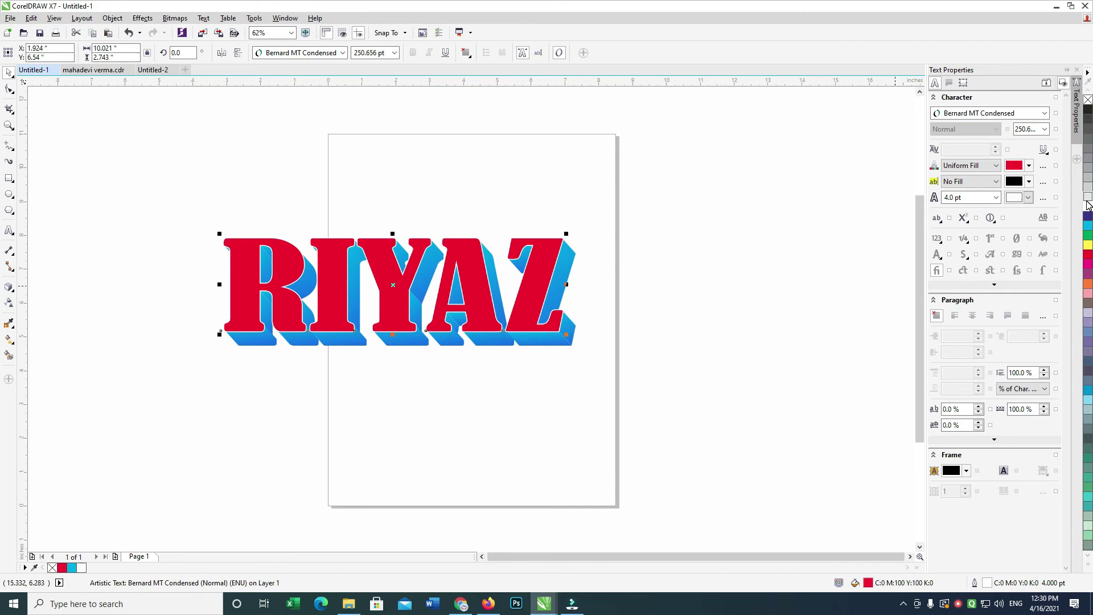
pyautogui.press('F12')
pyautogui.press('Return')
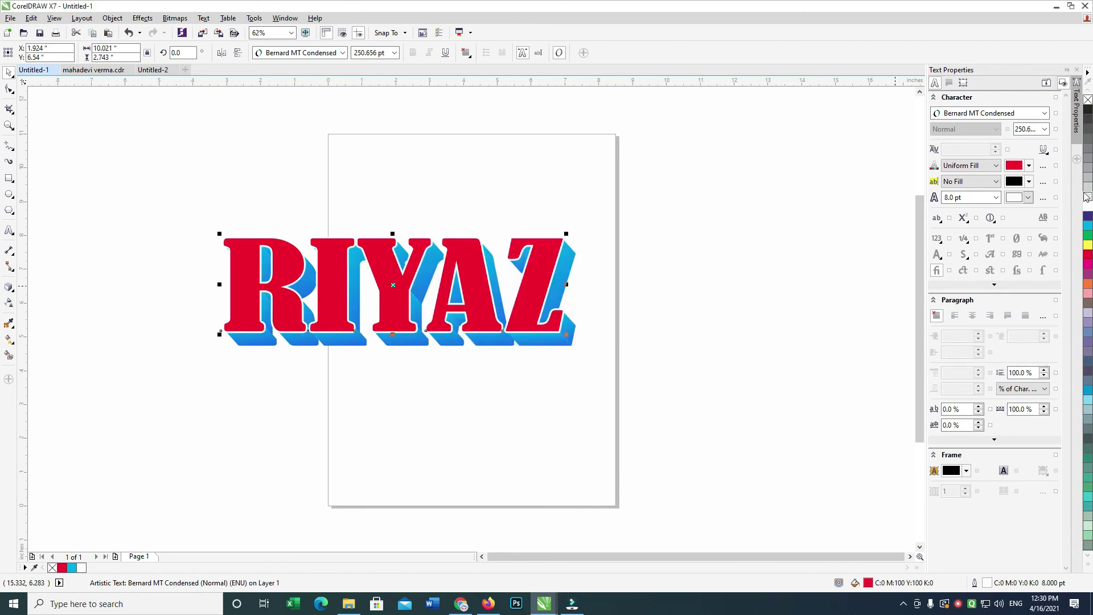
pyautogui.hotkey('ctrl', 'g')
# Scale the RIYAZ title down slightly and export it as a PNG named 'dfdffdf'.
pyautogui.moveTo(578, 348); pyautogui.dragTo(510, 349)
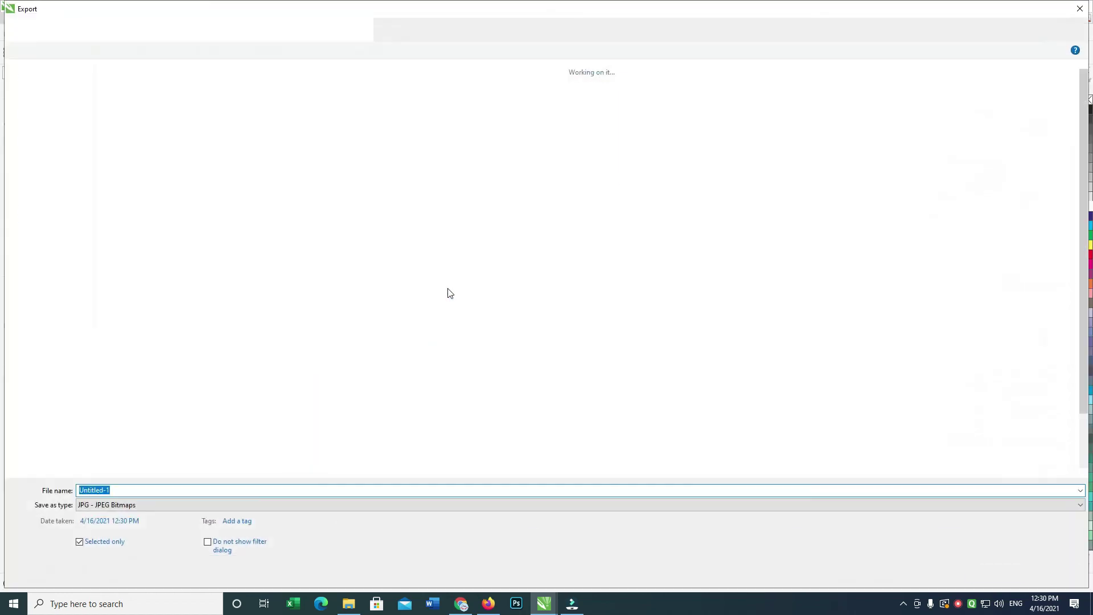
pyautogui.write('dfdffdffd')
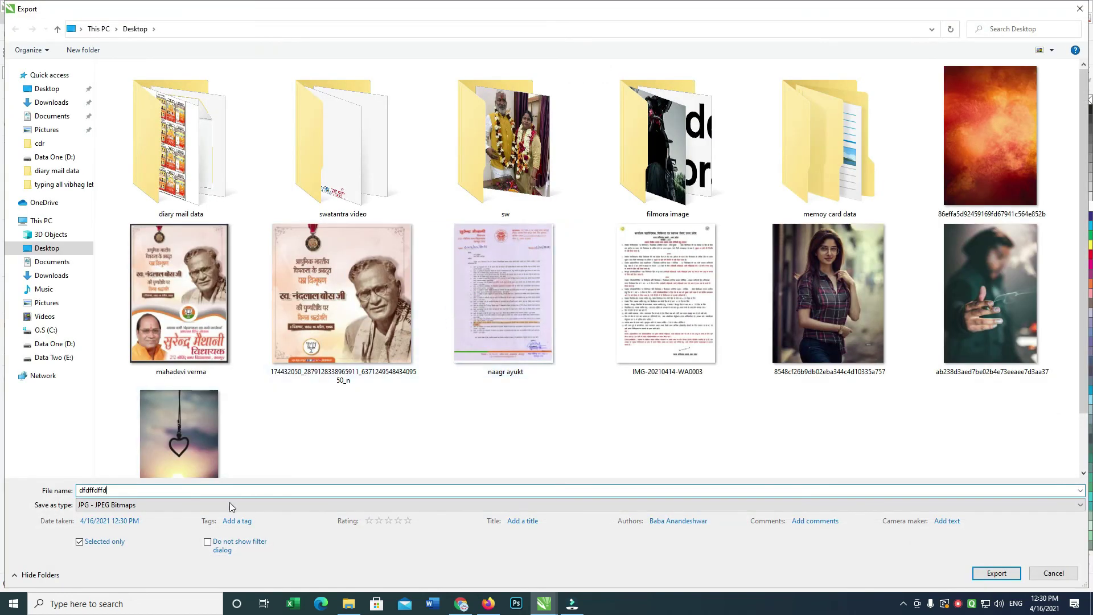
pyautogui.click(230, 504)
pyautogui.click(164, 262)
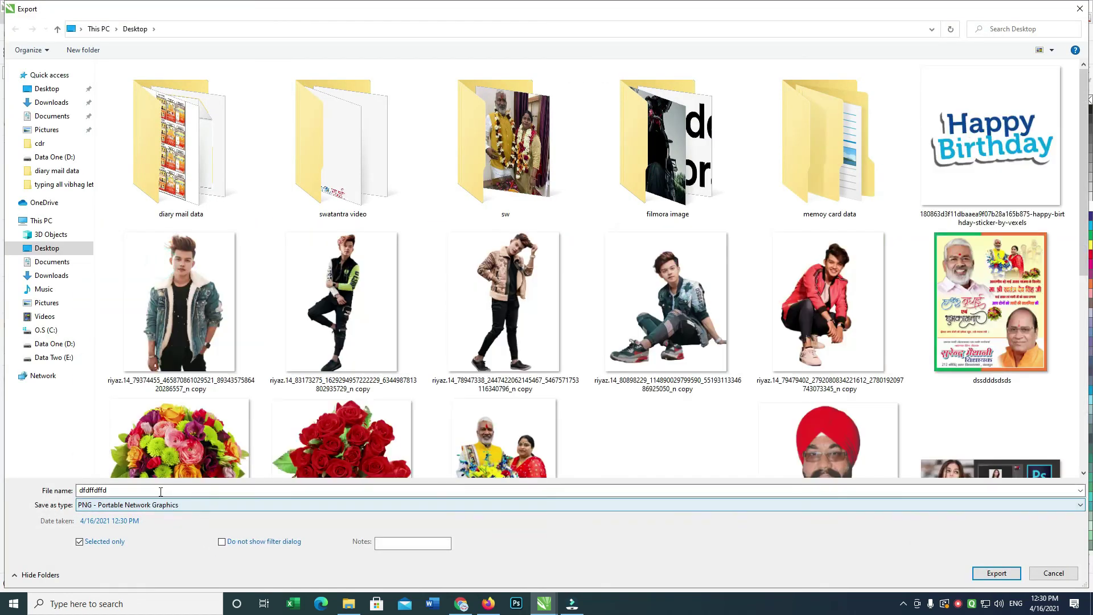
pyautogui.press('Return')
# Check the YouTube birthday video in Firefox, then return to Filmora to import media.
pyautogui.hotkey('alt', 'Tab')
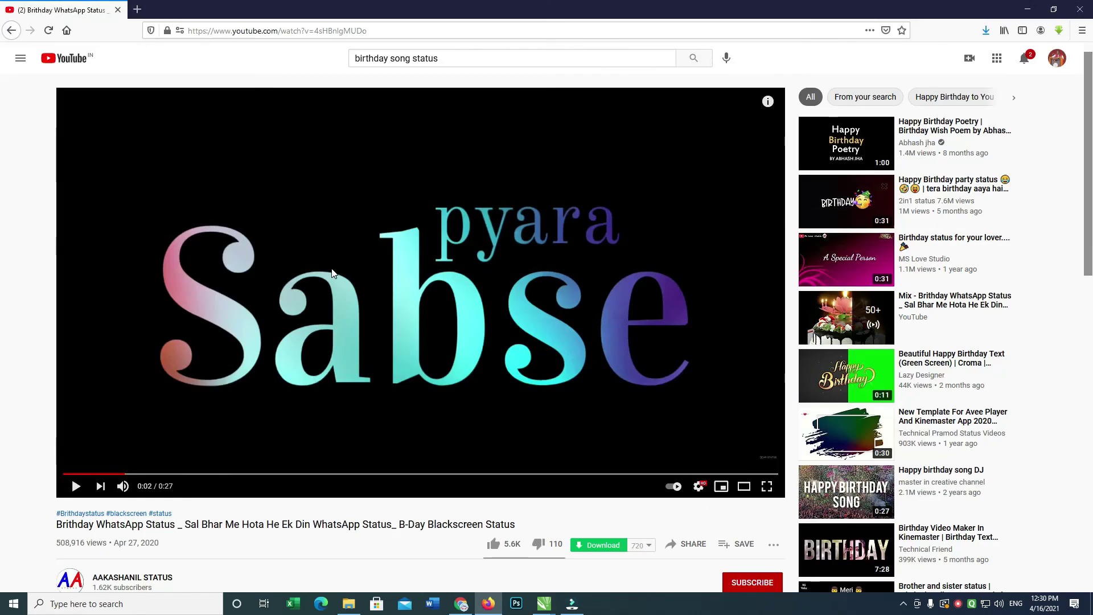
pyautogui.hotkey('alt', 'Tab')
pyautogui.hotkey('ctrl', 'i')
# Import the RIYAZ PNG from the Desktop and place it on a new track spanning 00:00:08–00:00:27.
pyautogui.click(45, 88)
pyautogui.doubleClick(992, 183)
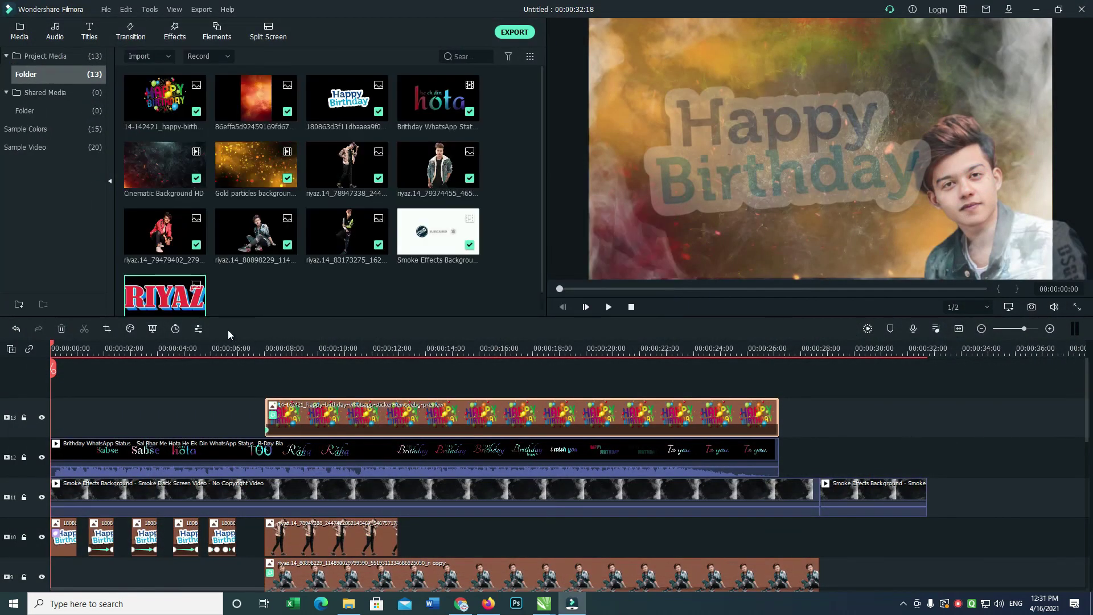
pyautogui.moveTo(306, 392); pyautogui.dragTo(336, 380)
pyautogui.moveTo(405, 412); pyautogui.dragTo(778, 419)
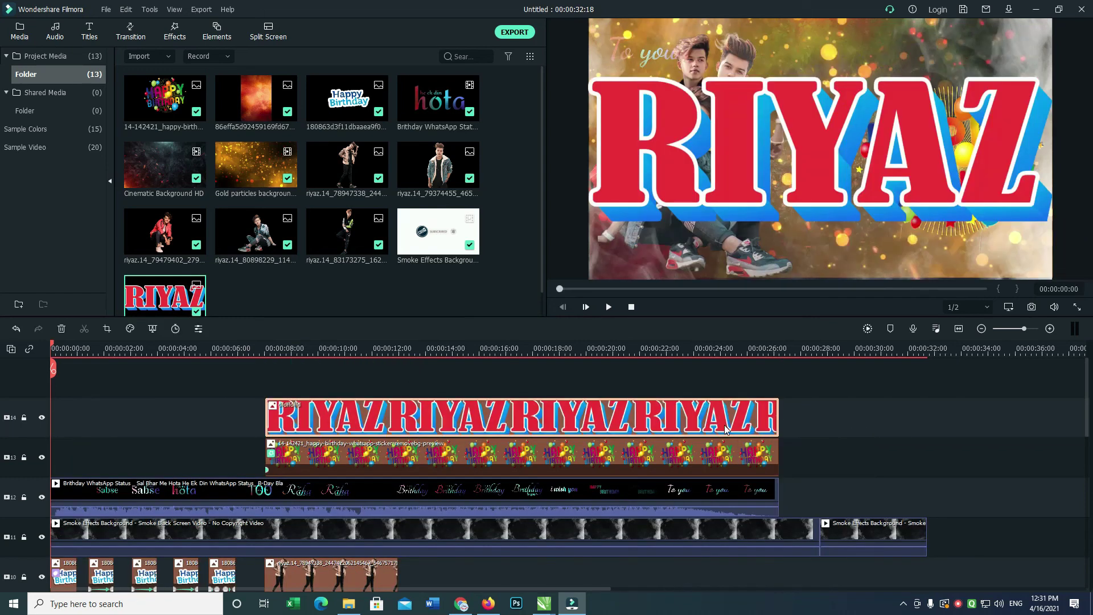
pyautogui.doubleClick(726, 430)
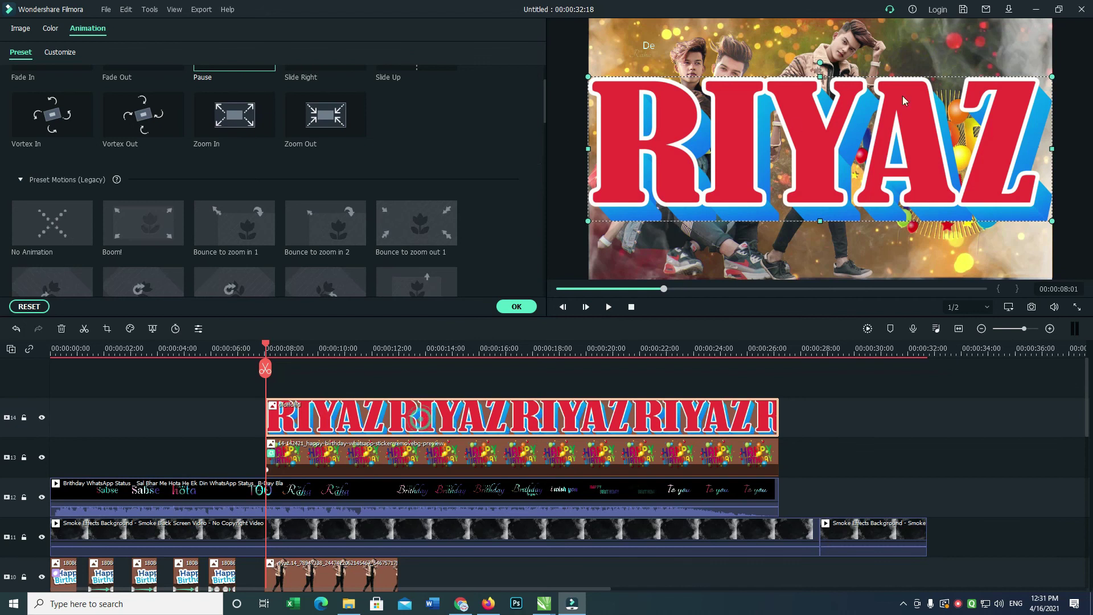
# Shrink the RIYAZ title and move it down-right, and shrink and reposition the Happy Birthday sticker.
pyautogui.moveTo(1003, 110); pyautogui.dragTo(932, 207)
pyautogui.click(686, 454)
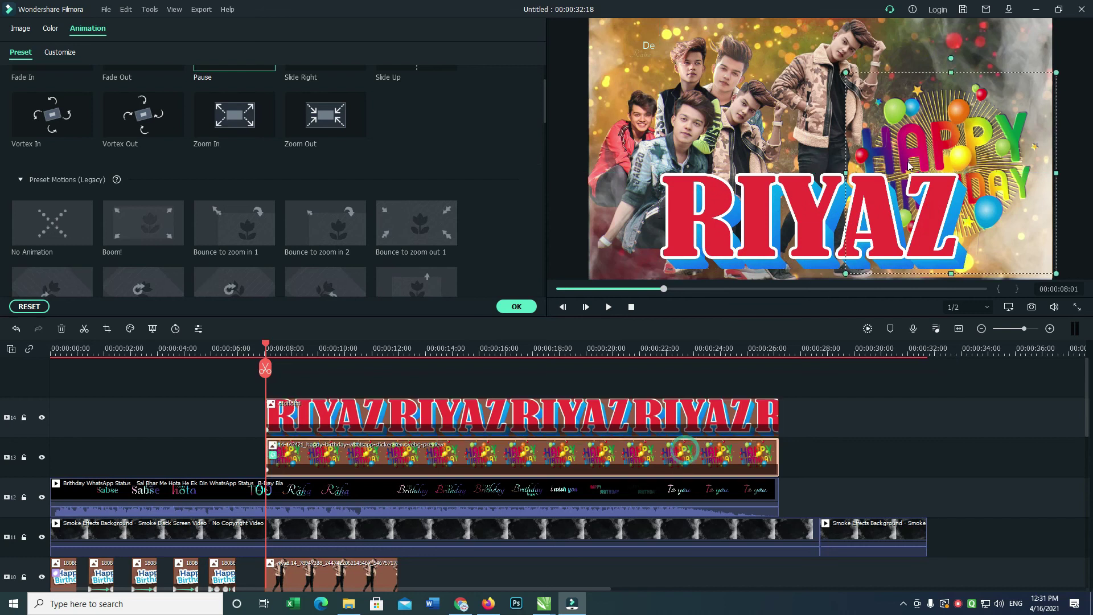
pyautogui.moveTo(845, 275); pyautogui.dragTo(915, 206)
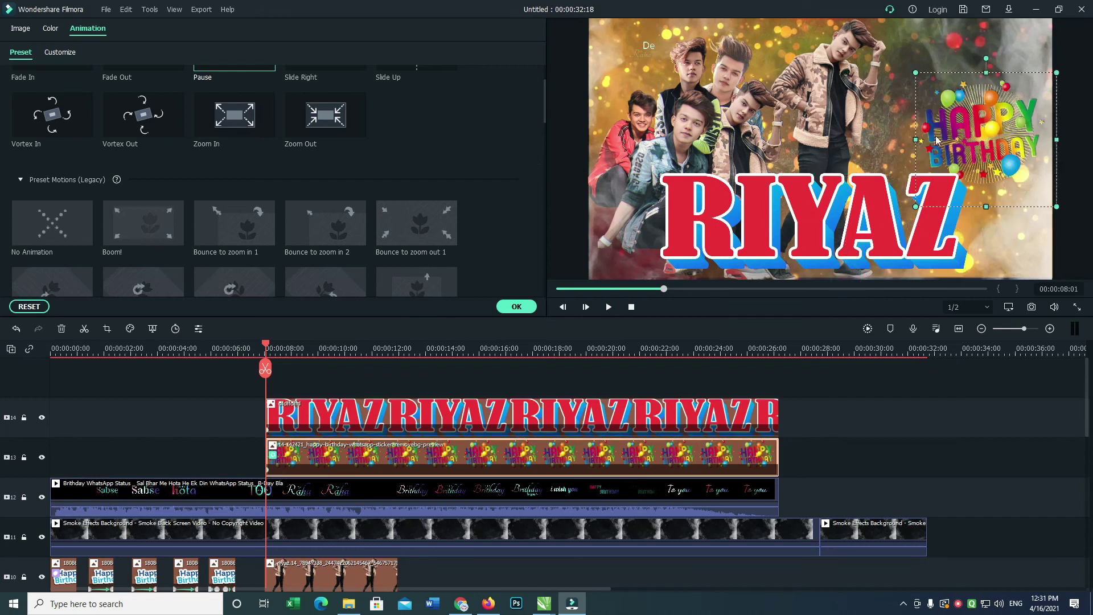
pyautogui.moveTo(941, 111); pyautogui.dragTo(931, 97)
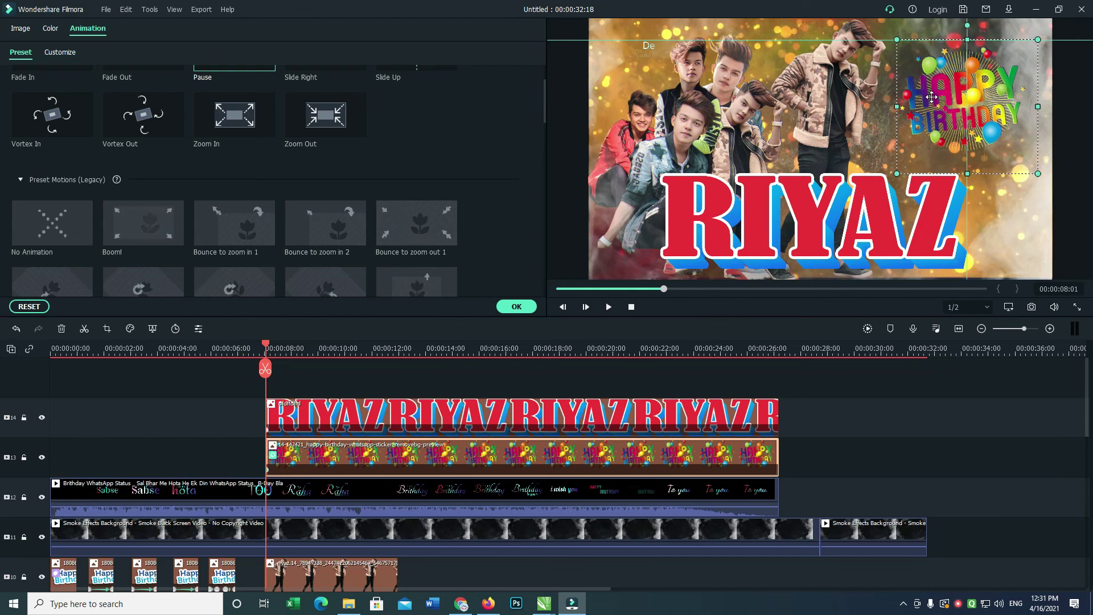
pyautogui.click(907, 224)
pyautogui.moveTo(814, 175); pyautogui.dragTo(814, 191)
# Preview playback, then move the Happy Birthday sticker lower, enlarge it and confirm the settings.
pyautogui.press('space')
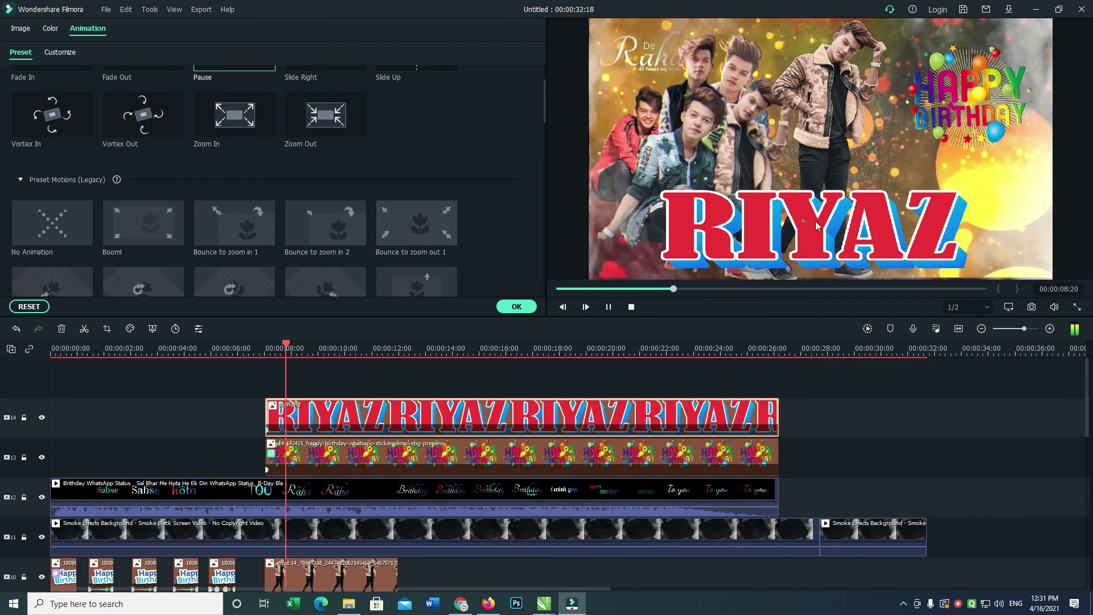
pyautogui.press('space')
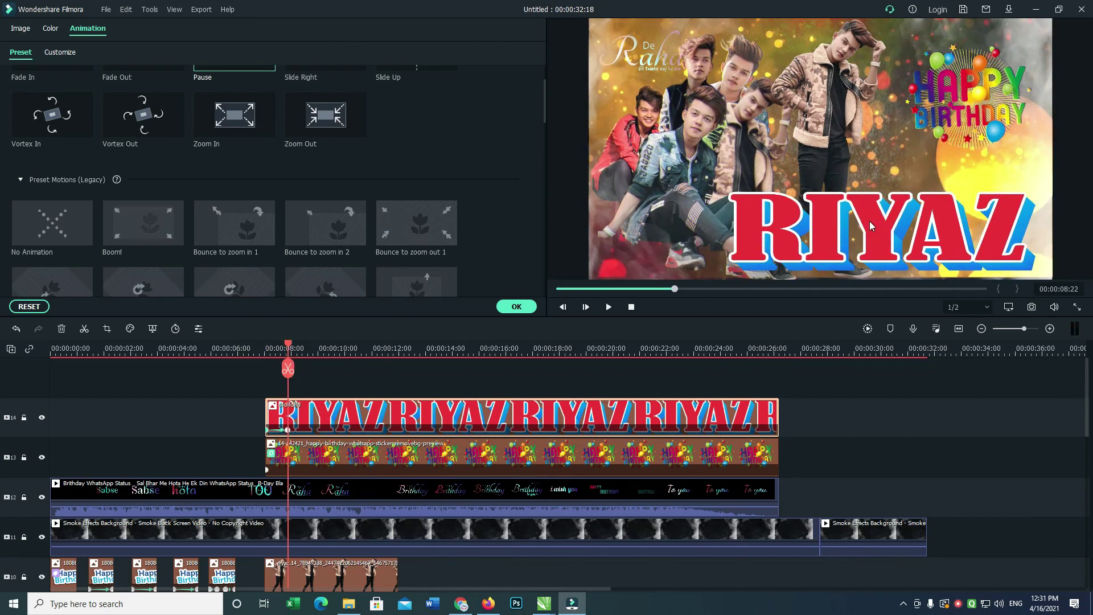
pyautogui.moveTo(967, 107); pyautogui.dragTo(967, 114)
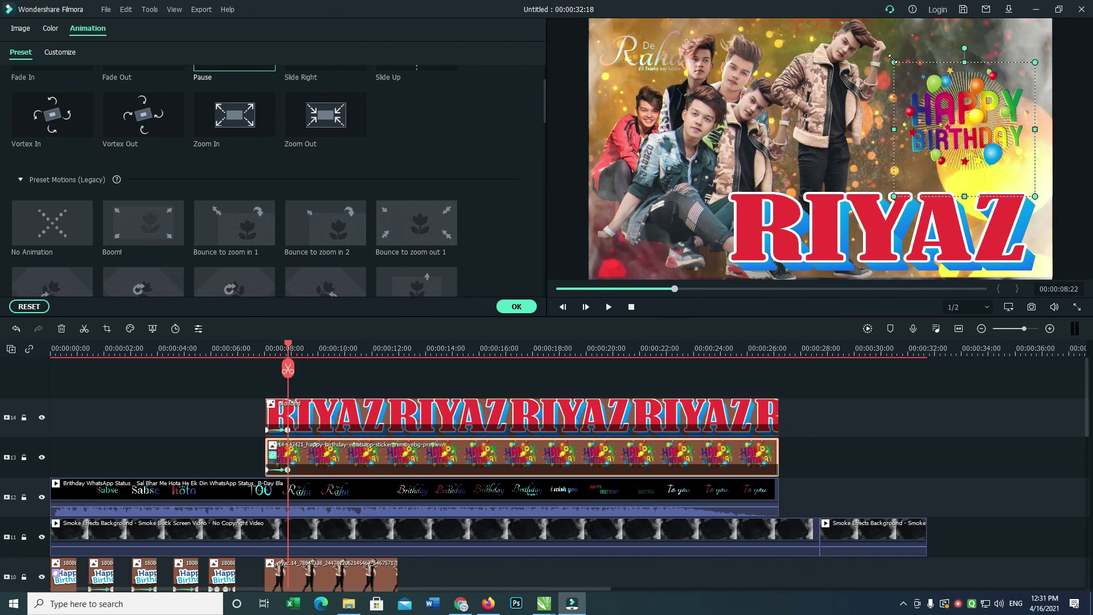
pyautogui.moveTo(891, 58); pyautogui.dragTo(878, 38)
pyautogui.click(854, 256)
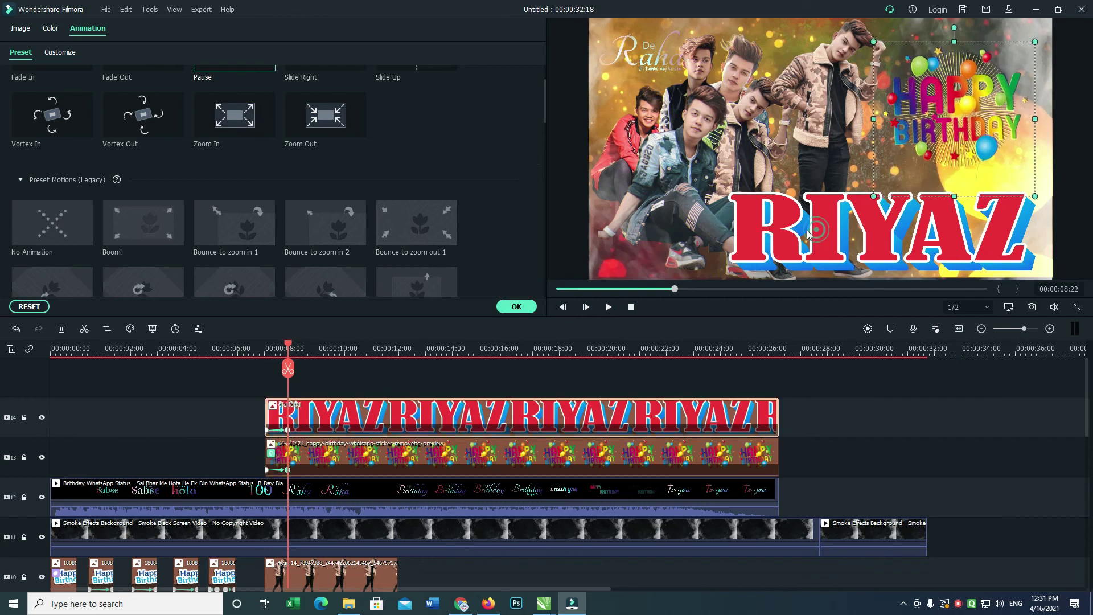
pyautogui.click(516, 306)
pyautogui.click(175, 31)
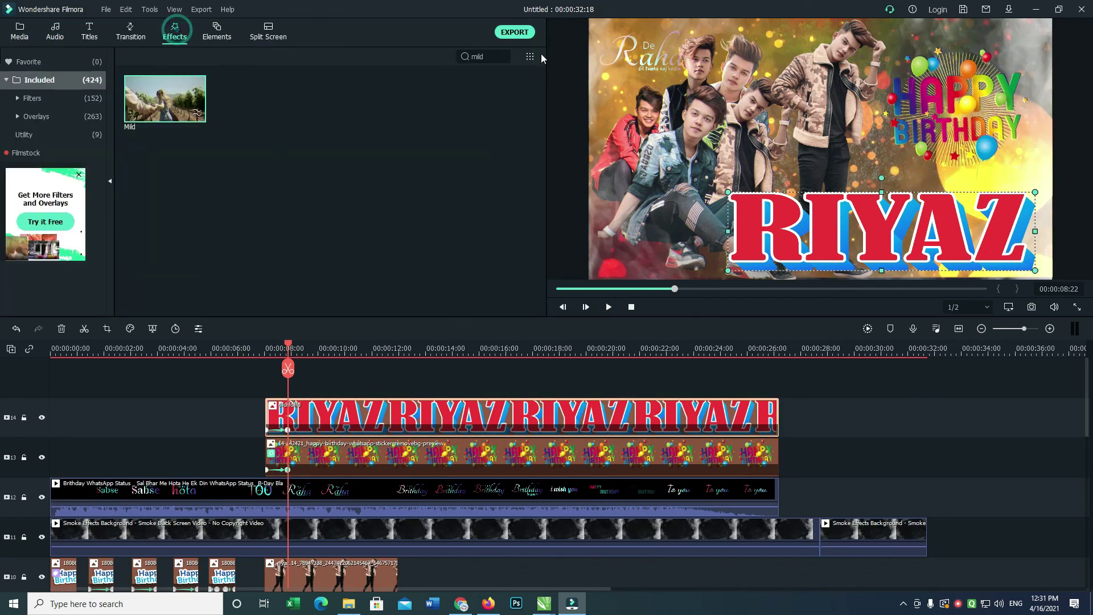
# Apply the Mild effect to the RIYAZ clip, preview it and return to the start.
pyautogui.moveTo(165, 99); pyautogui.dragTo(460, 404)
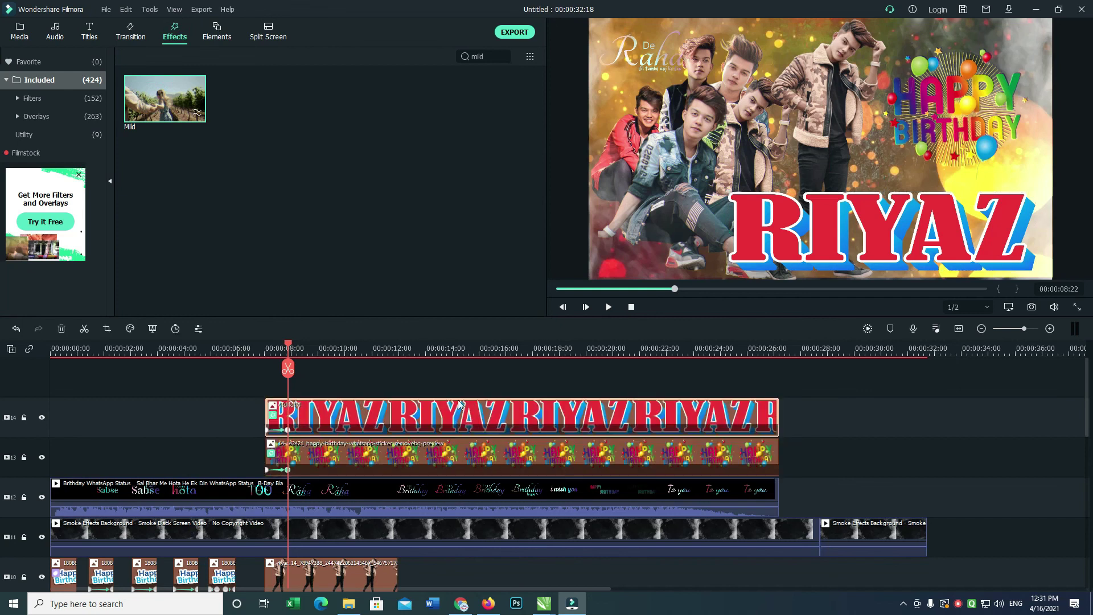
pyautogui.press('space')
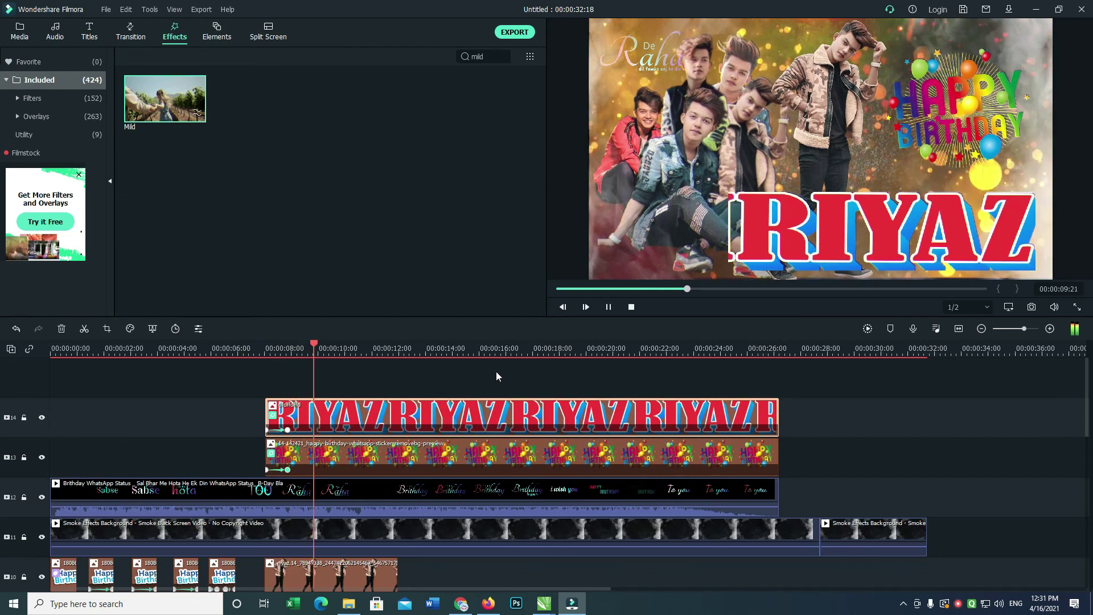
pyautogui.press('space')
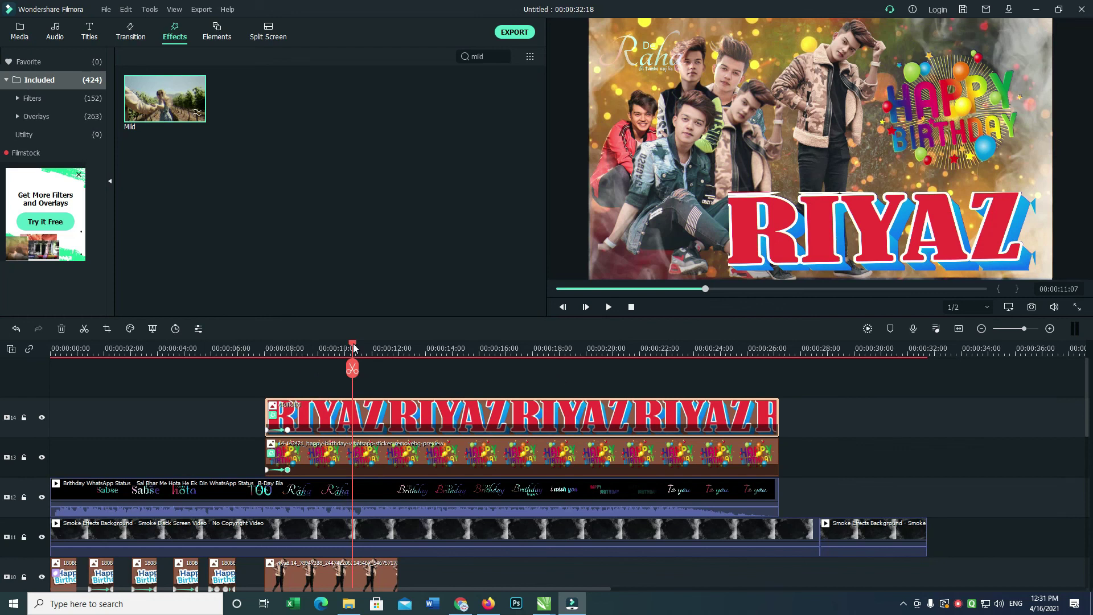
pyautogui.press('Home')
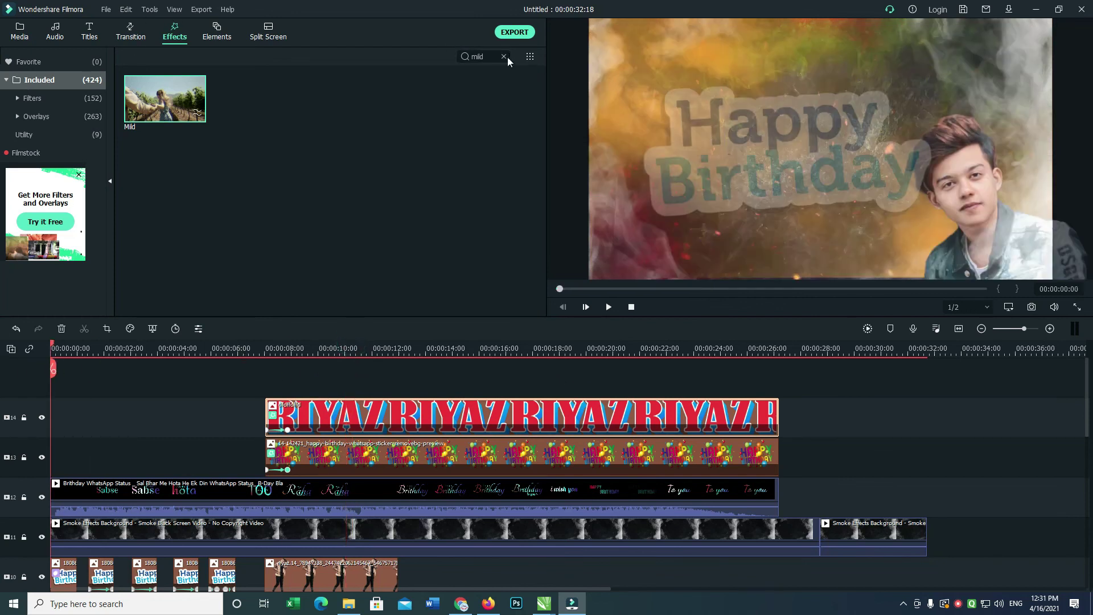
# Search effects for 'bor' and add a Border effect across the whole video with size 2.
pyautogui.click(504, 56)
pyautogui.write('bop')
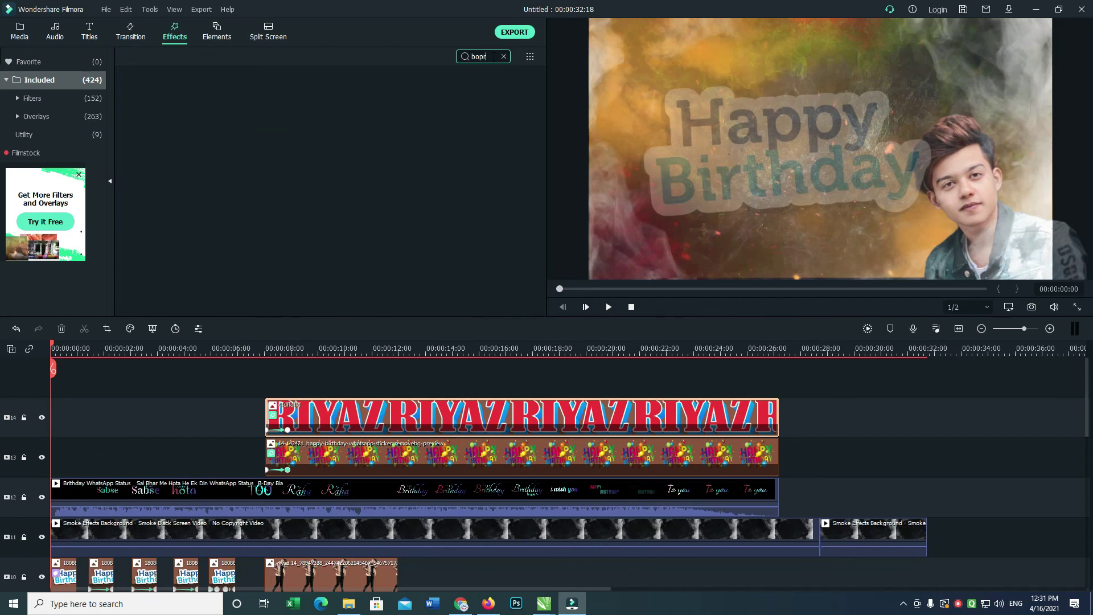
pyautogui.press('BackSpace')
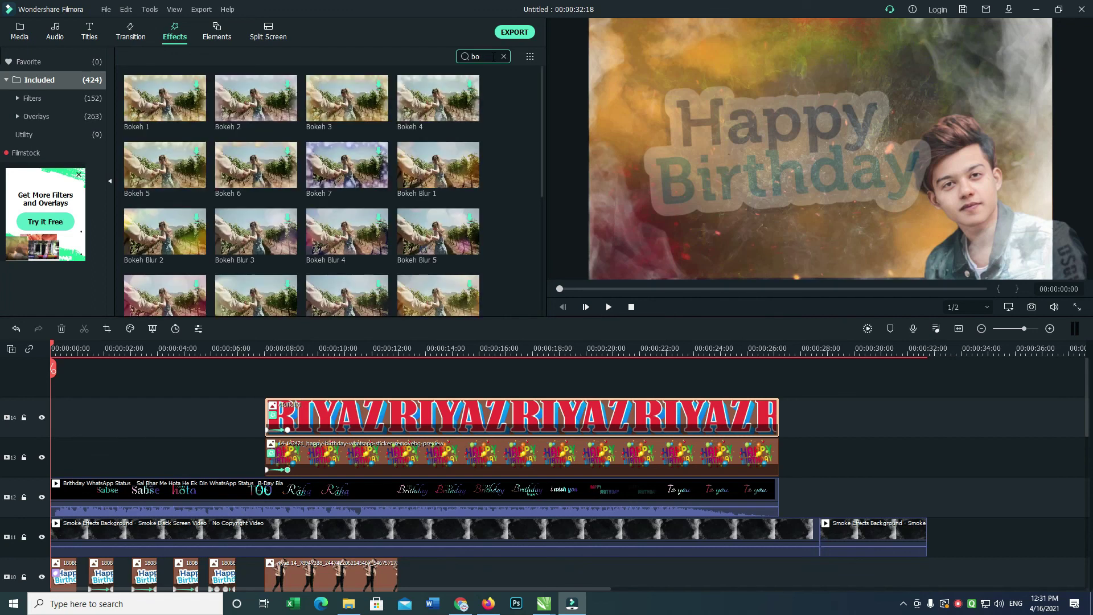
pyautogui.write('r')
pyautogui.moveTo(179, 112); pyautogui.dragTo(779, 422)
pyautogui.doubleClick(728, 416)
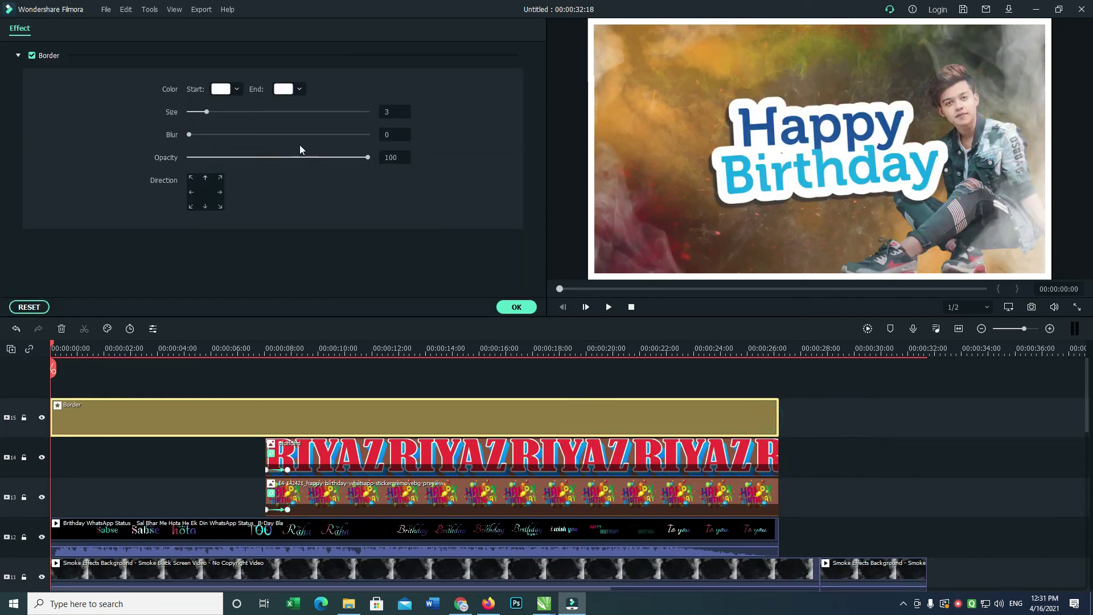
pyautogui.moveTo(206, 112); pyautogui.dragTo(200, 114)
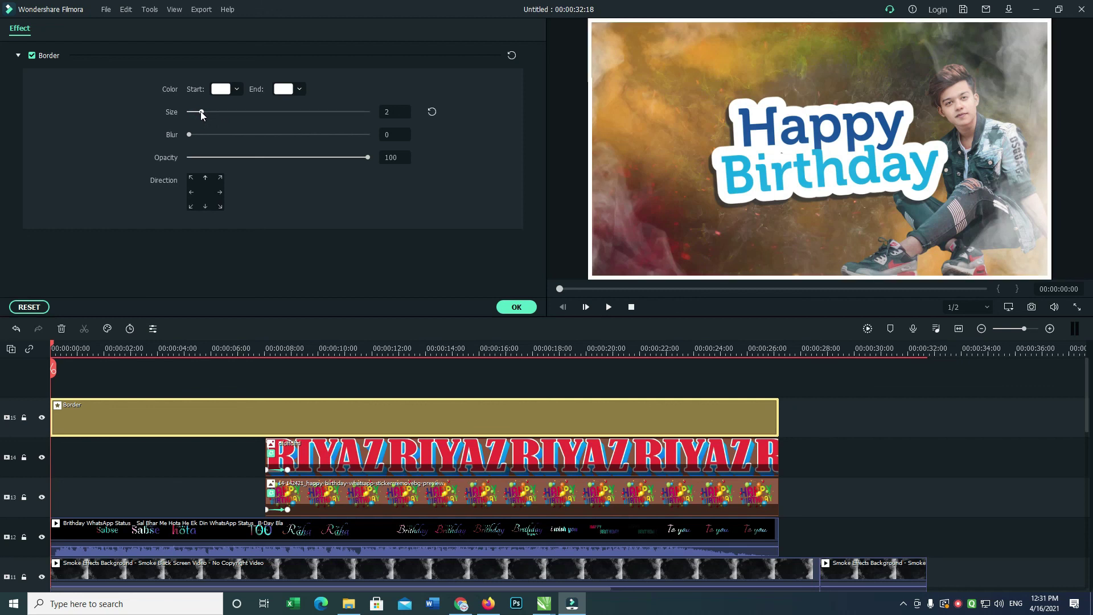
pyautogui.click(516, 307)
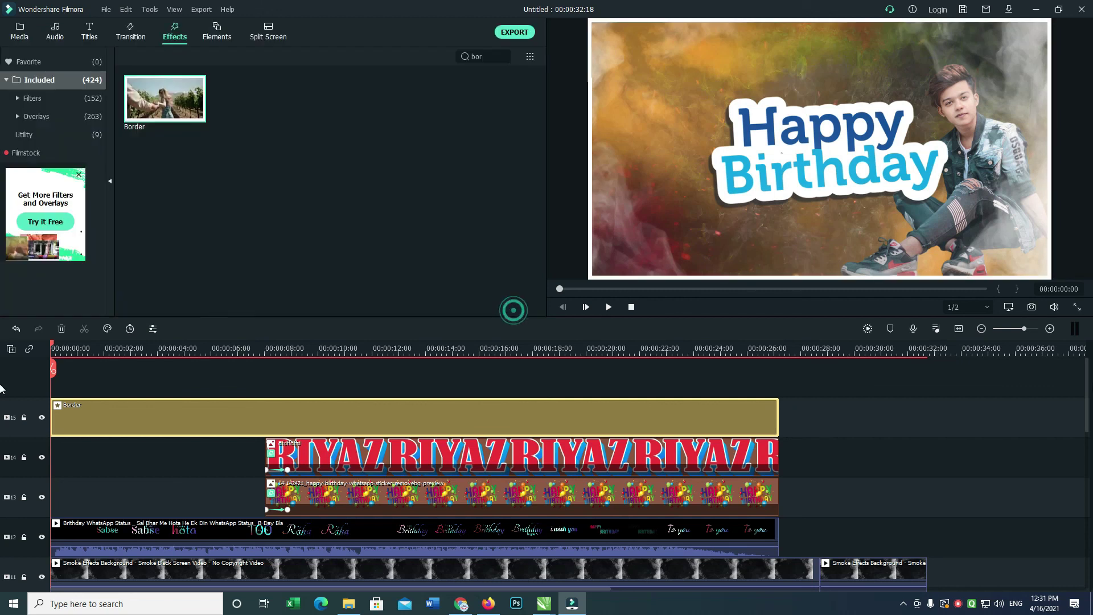
# Preview the video from the start.
pyautogui.moveTo(1087, 397); pyautogui.dragTo(1087, 422)
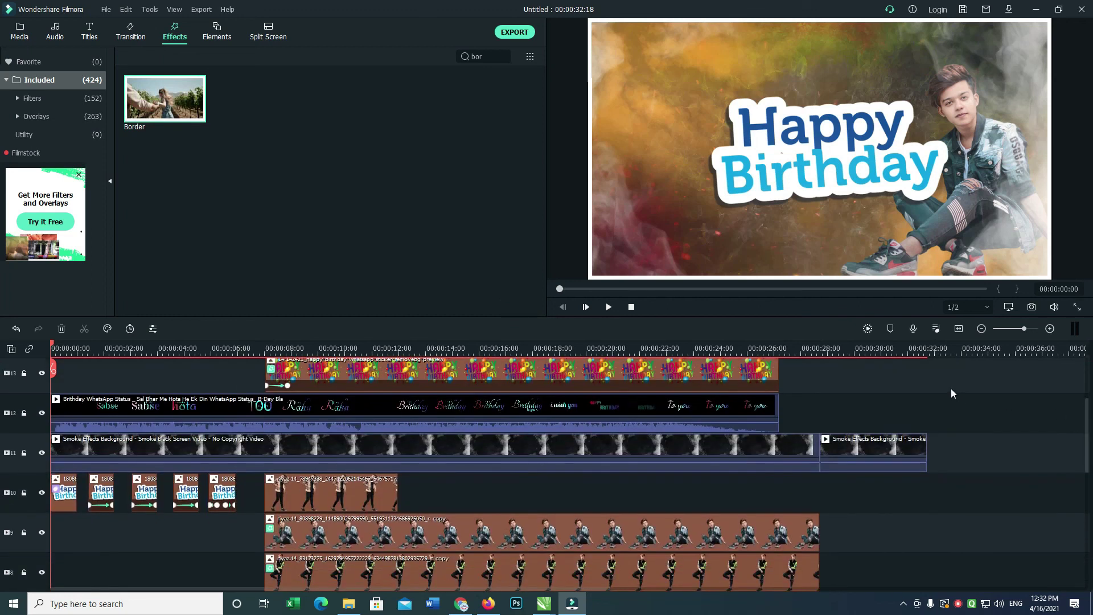
pyautogui.press('space')
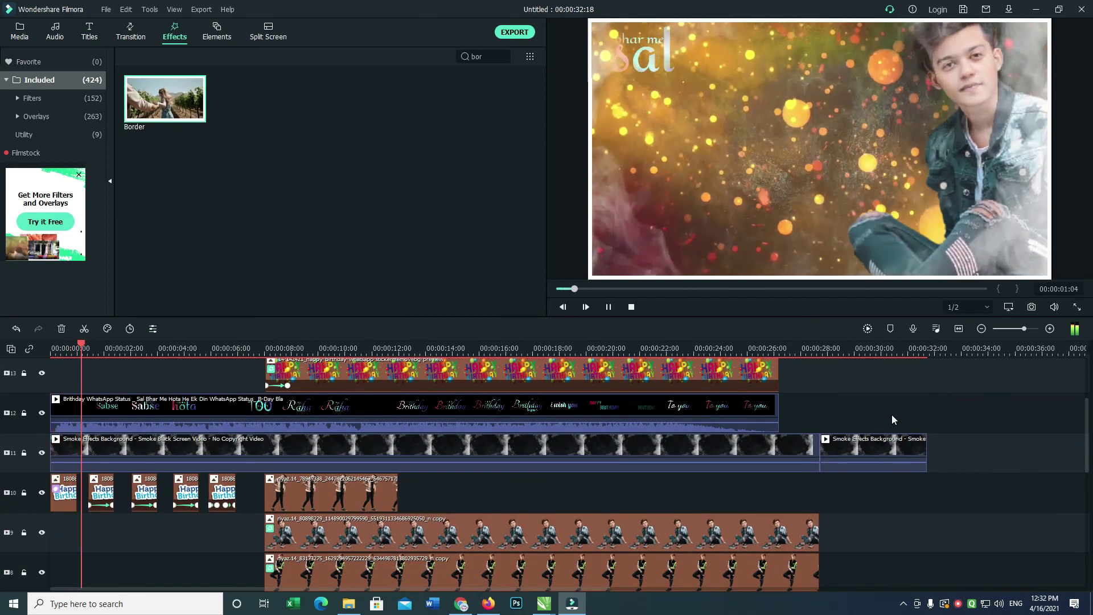
pyautogui.press('space')
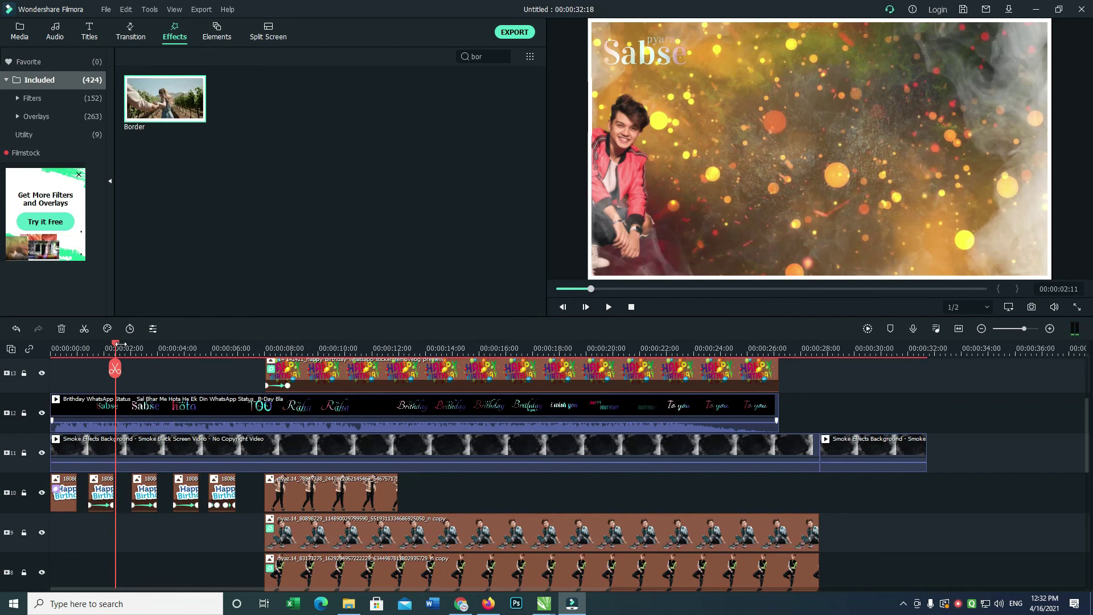
# Trim all clips to end at 00:00:27:03, delete the leftover smoke clip, and play the result.
pyautogui.moveTo(114, 347); pyautogui.dragTo(779, 407)
pyautogui.hotkey('ctrl', 'a')
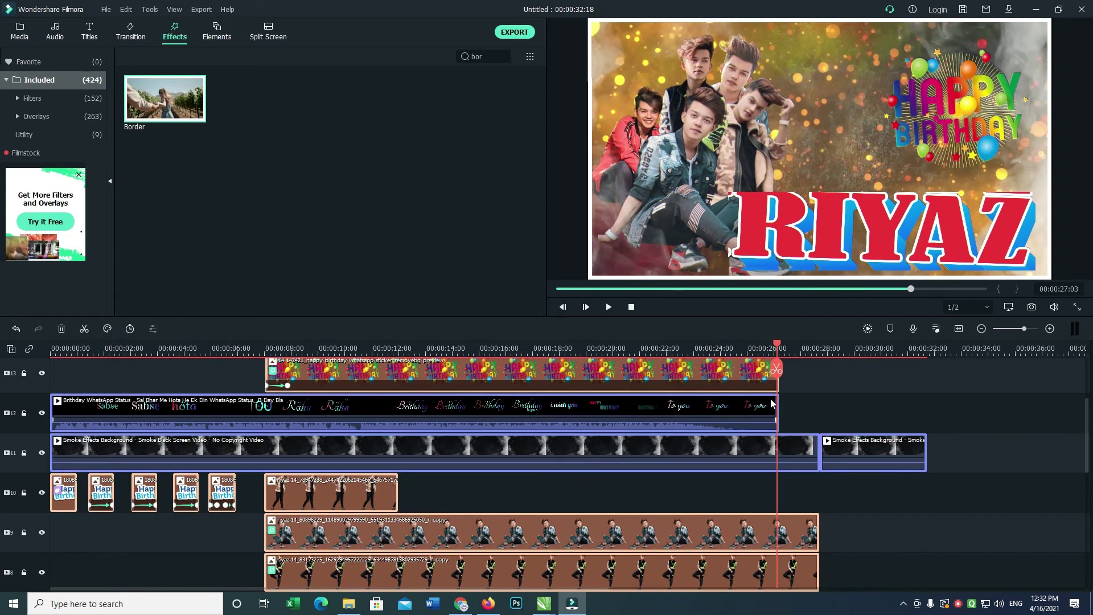
pyautogui.hotkey('alt', ']')
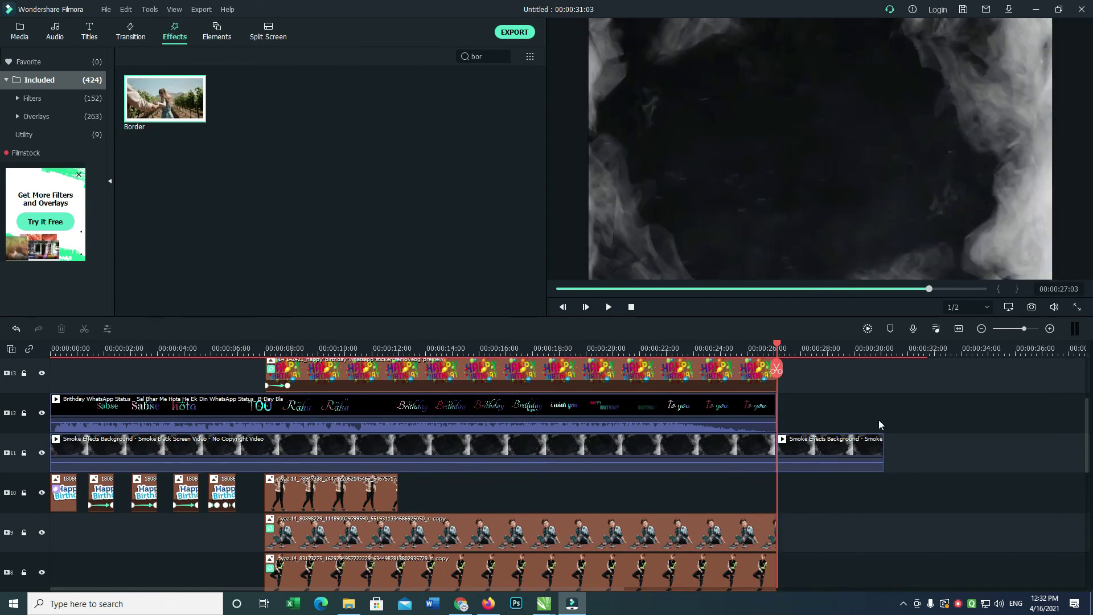
pyautogui.click(799, 468)
pyautogui.press('Delete')
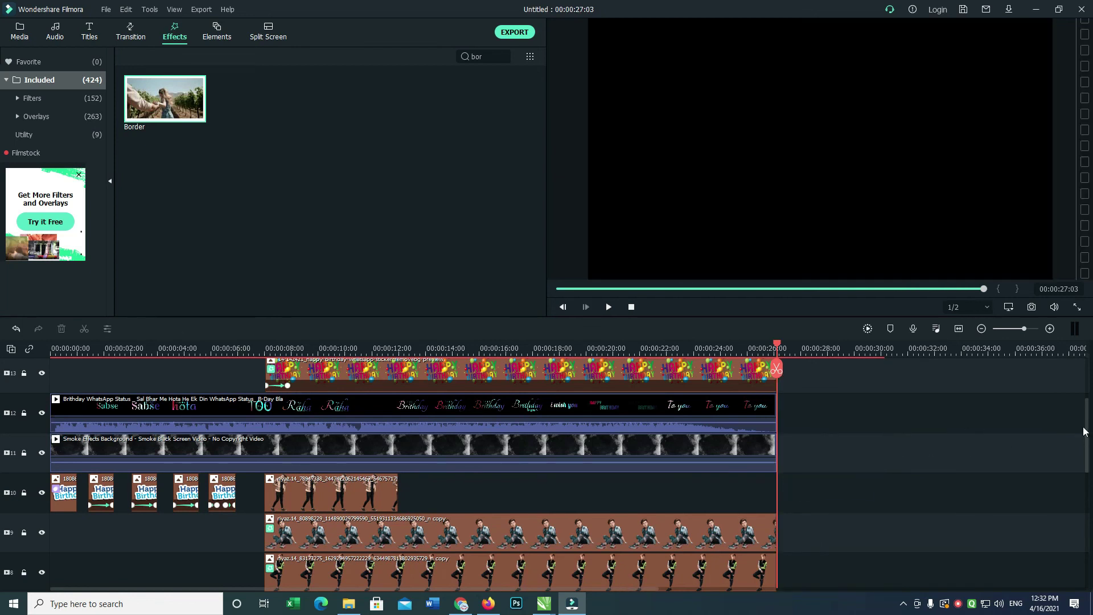
pyautogui.moveTo(1083, 431); pyautogui.dragTo(1076, 349)
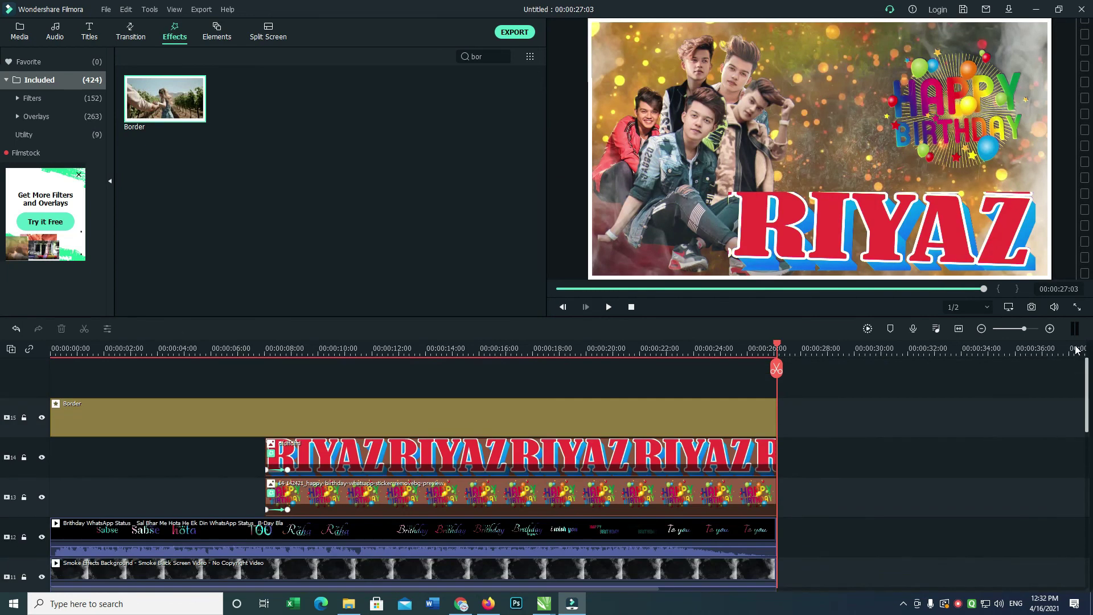
pyautogui.click(776, 345)
pyautogui.click(1076, 307)
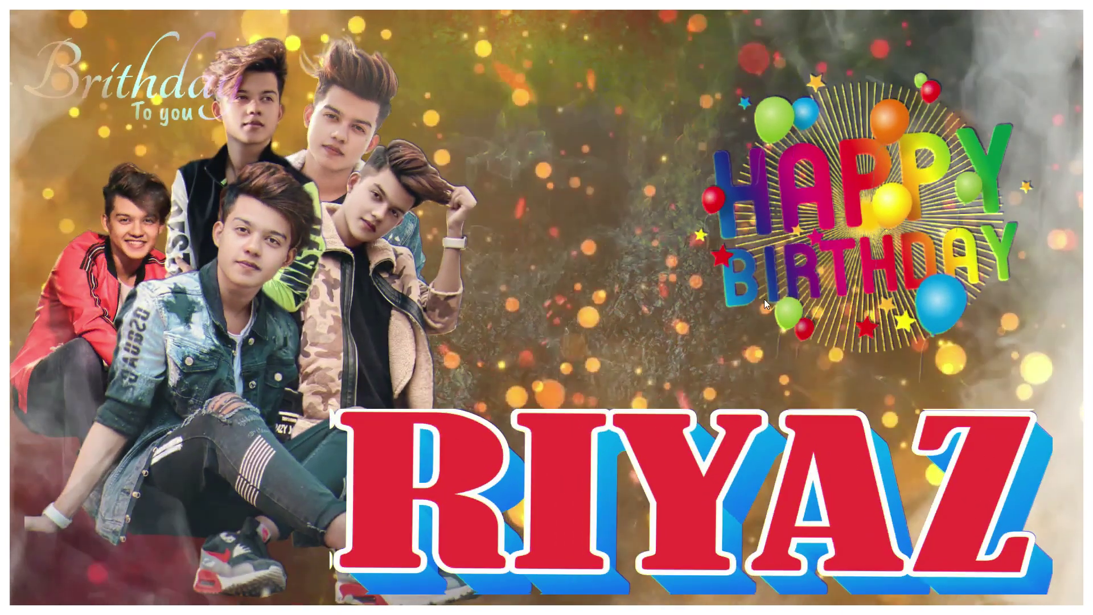
pyautogui.press('Escape')
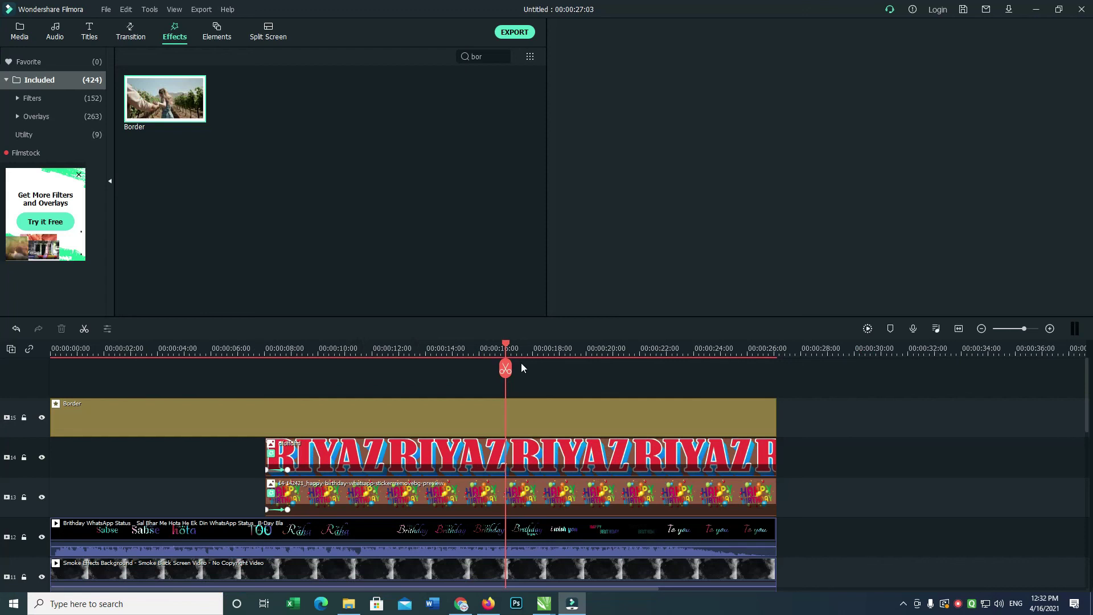
# Export the project as a 1920x1080, 25 fps MP4 named 'yutube', then stop the screen recorder.
pyautogui.click(53, 350)
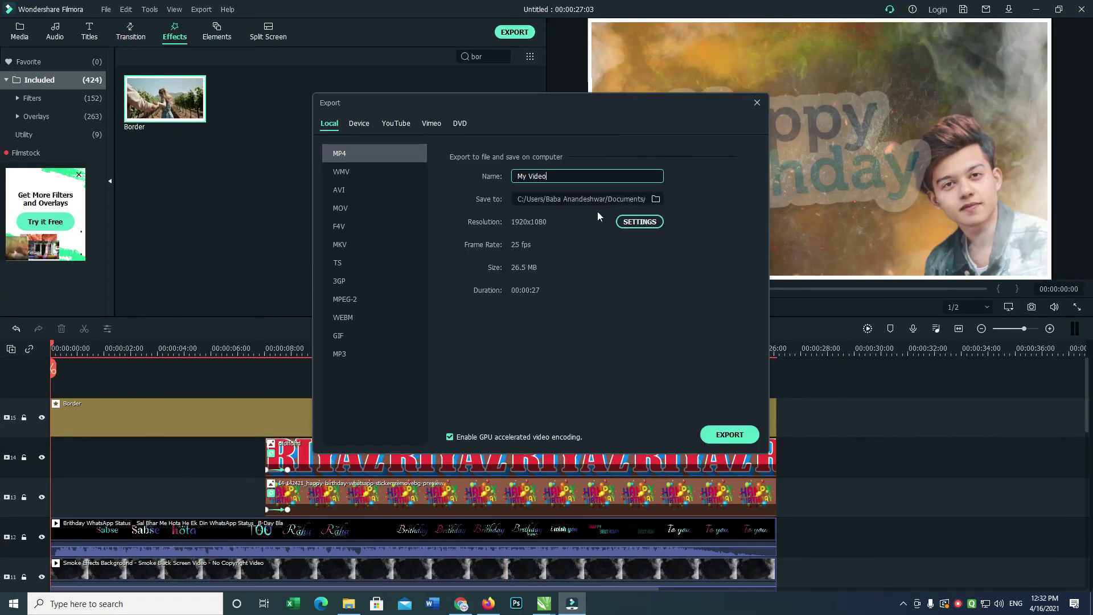
pyautogui.click(571, 176)
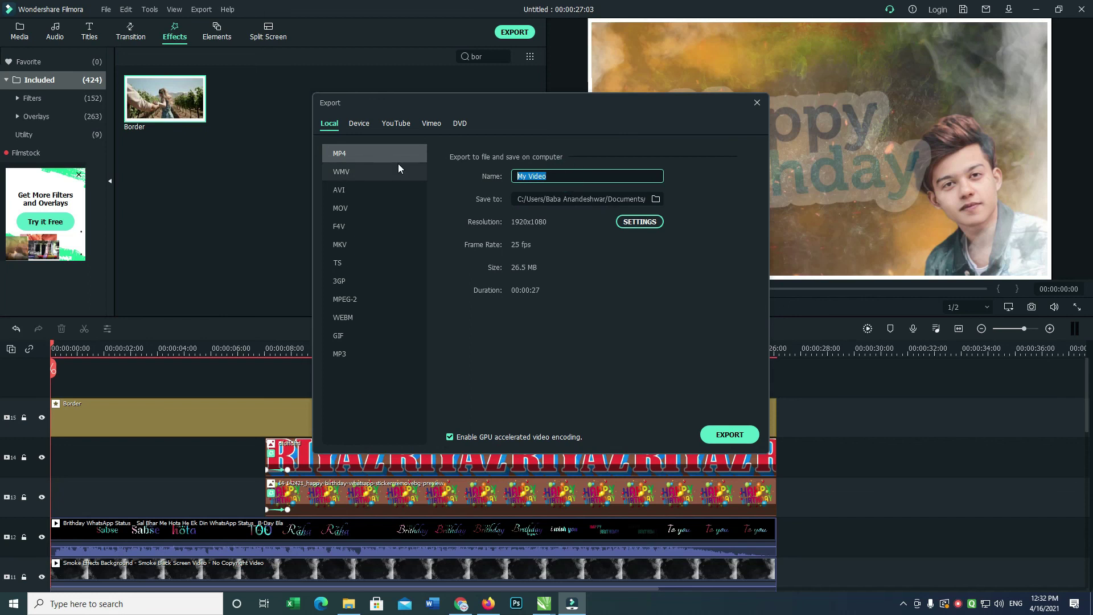
pyautogui.write('yutube')
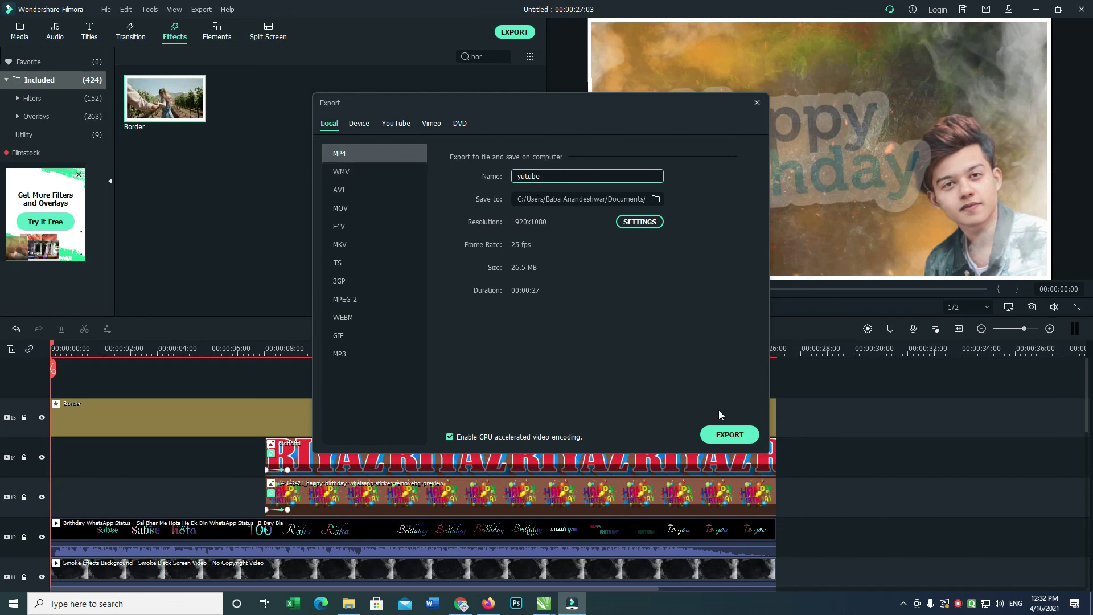
pyautogui.rightClick(958, 603)
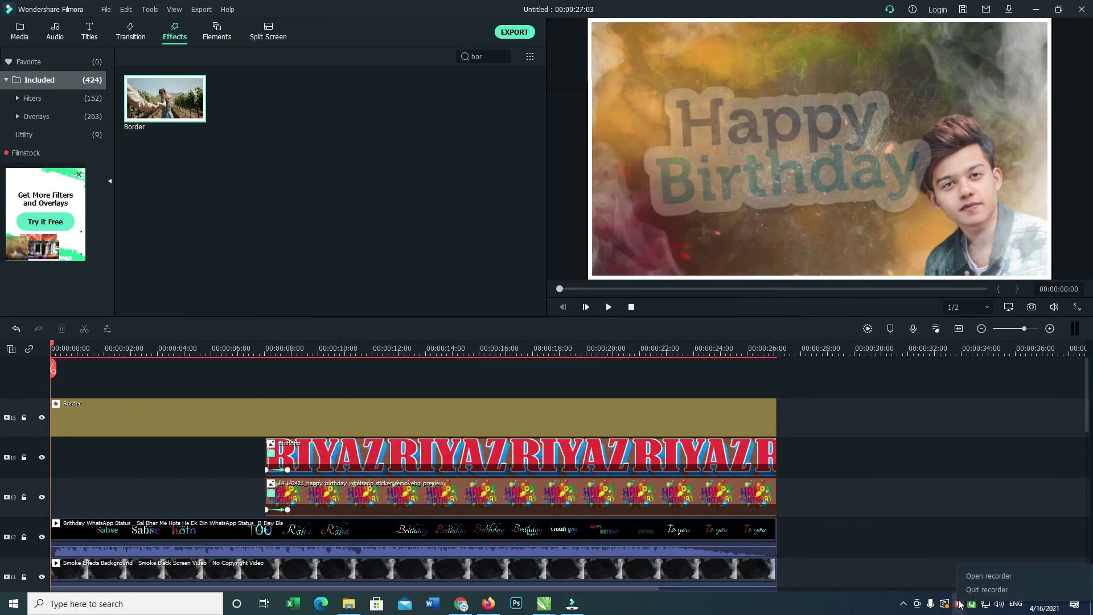
pyautogui.click(971, 575)
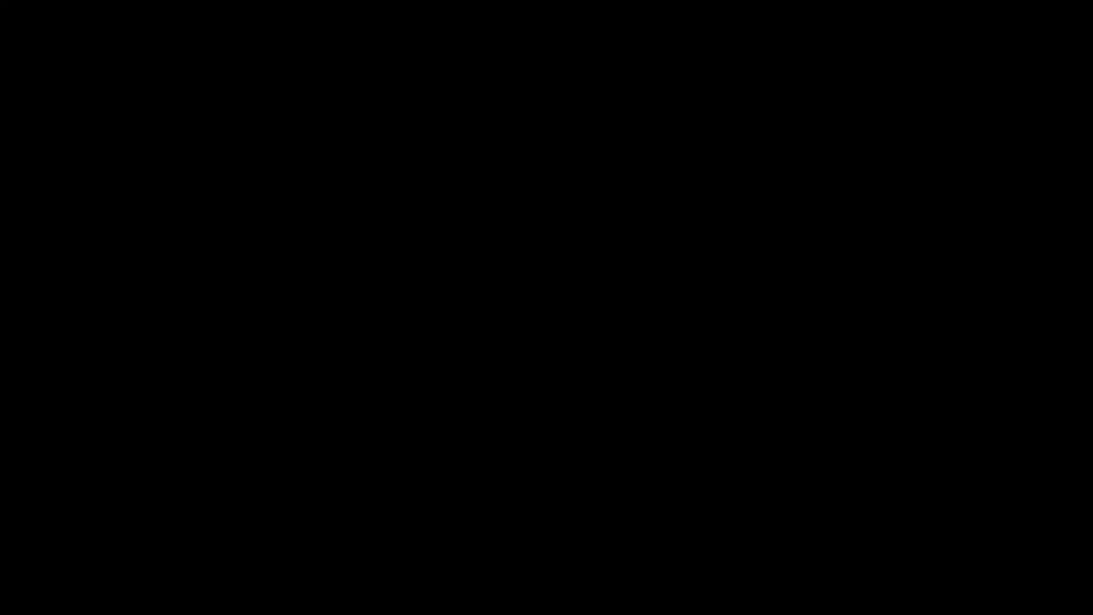